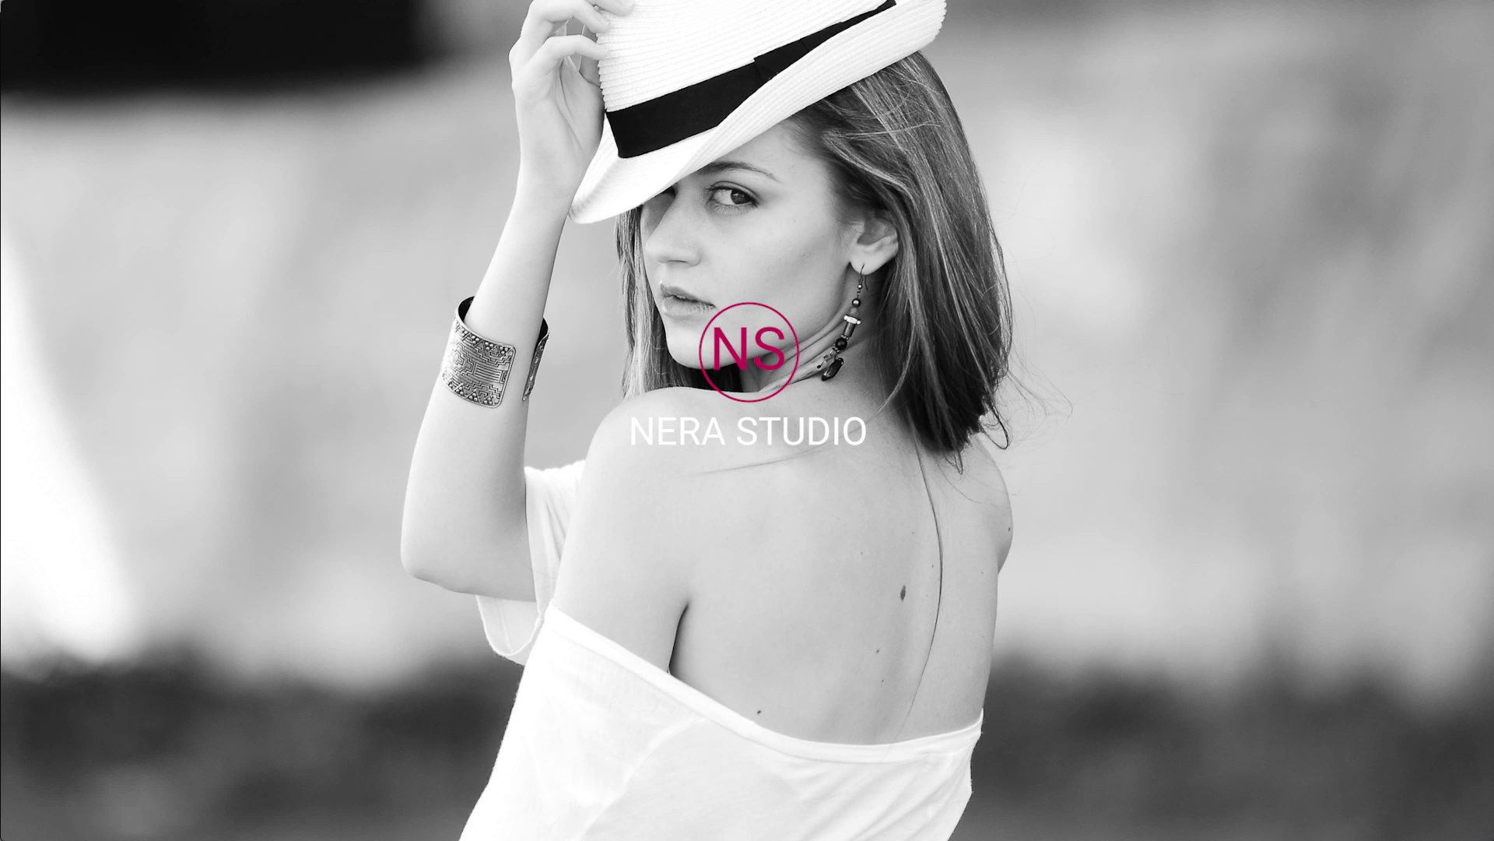
# Switch to QuickTime Player and play Final preview.mp4 to examine the finished shape animation.
pyautogui.moveTo(715, 609)
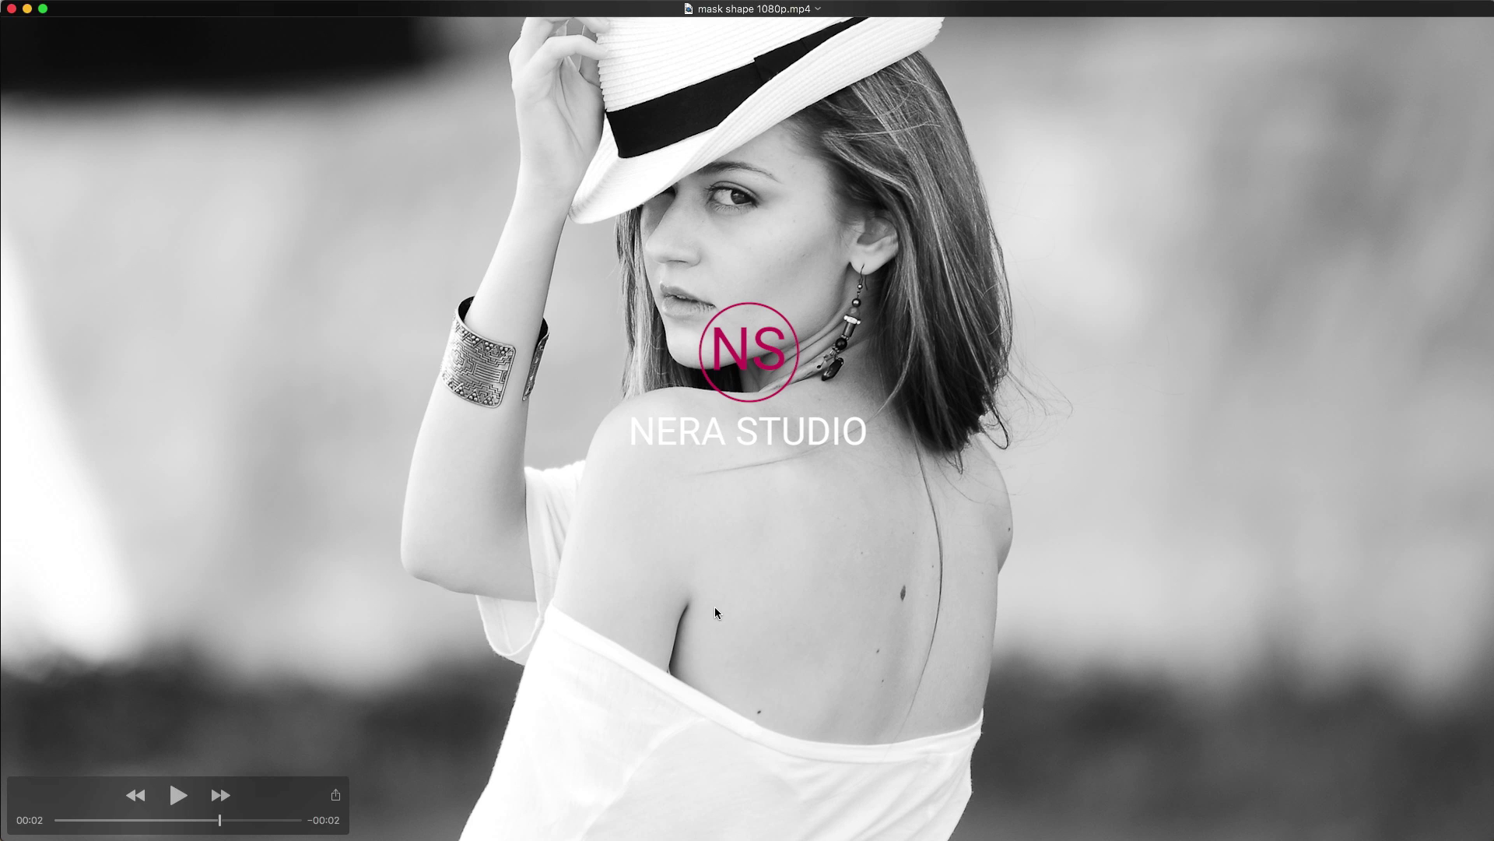
pyautogui.moveTo(818, 817)
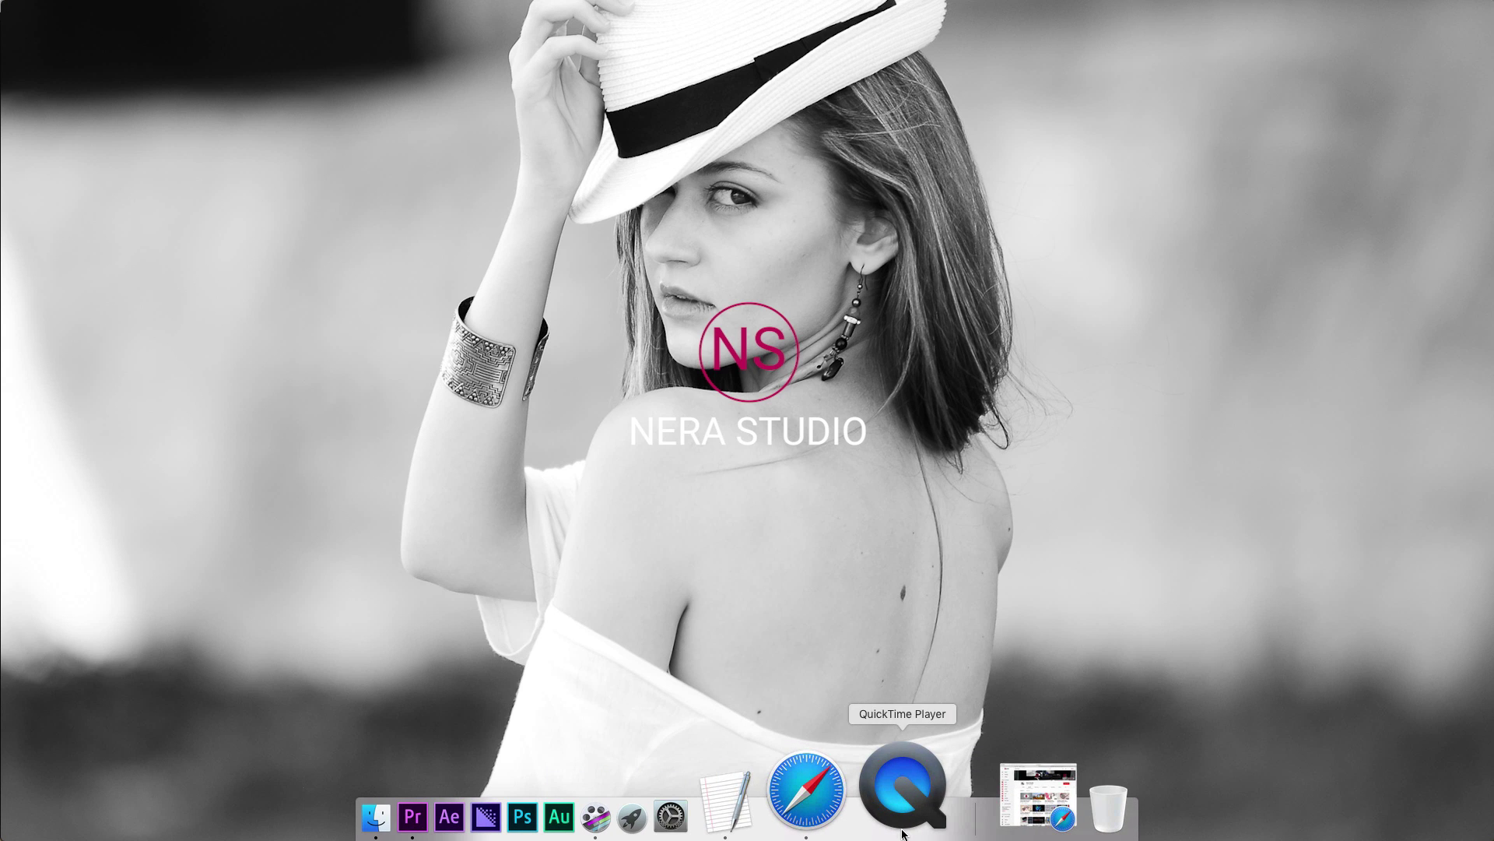
pyautogui.rightClick(903, 815)
pyautogui.click(918, 549)
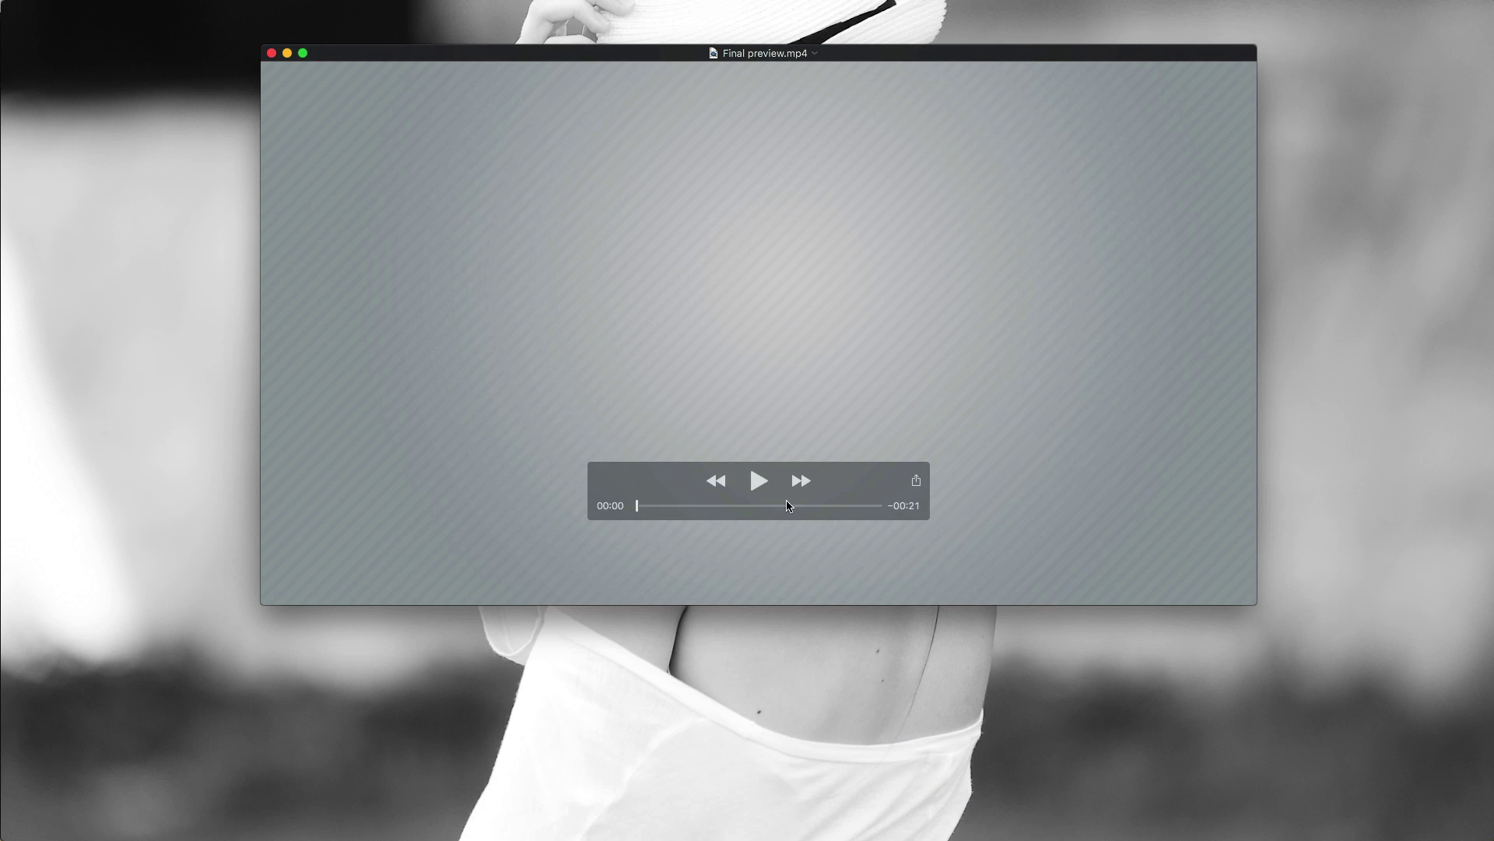
pyautogui.click(759, 481)
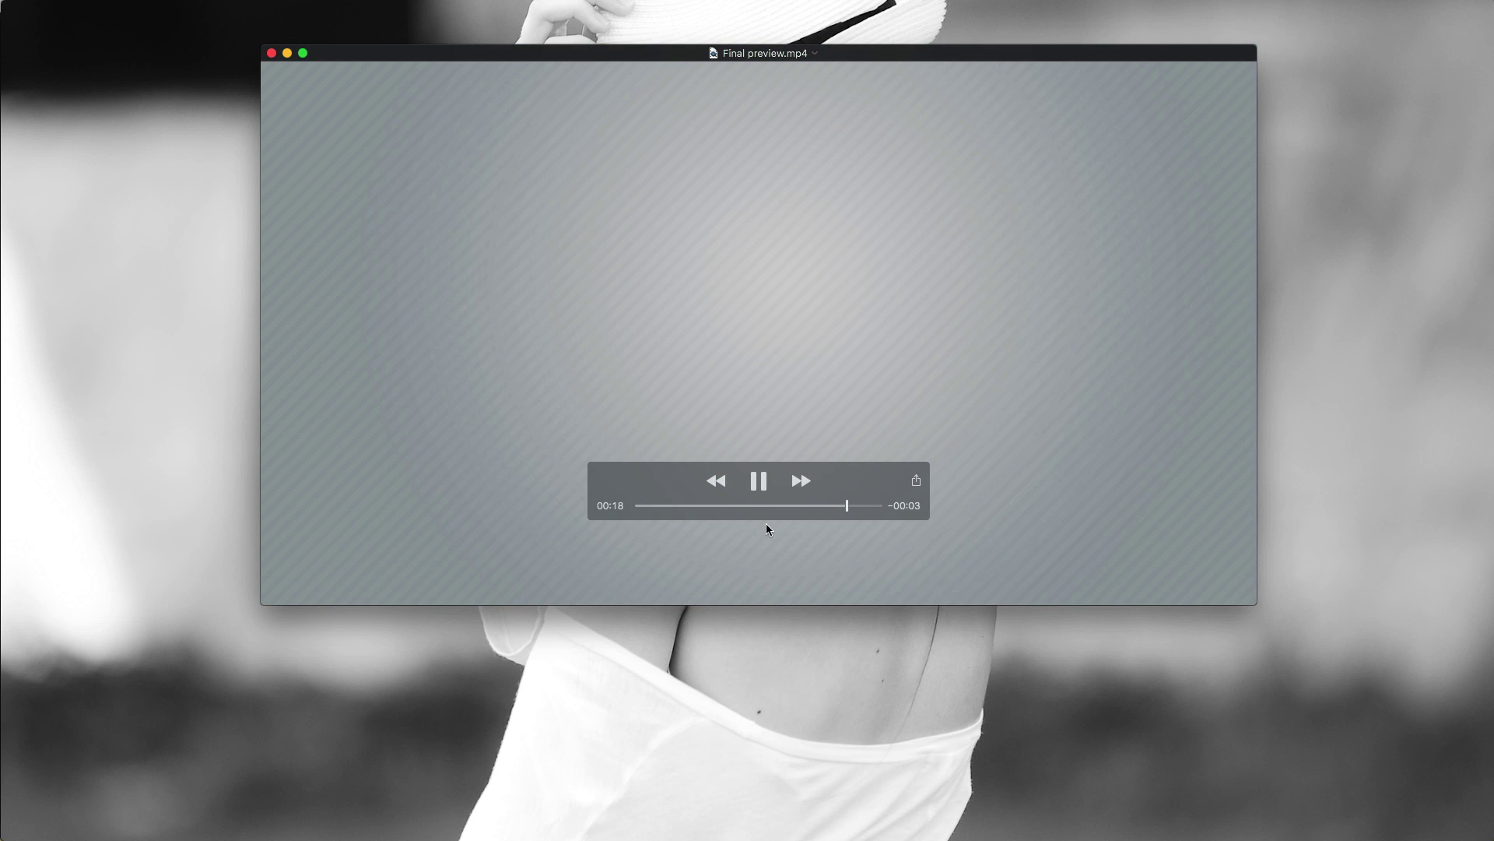
pyautogui.click(759, 480)
pyautogui.click(261, 25)
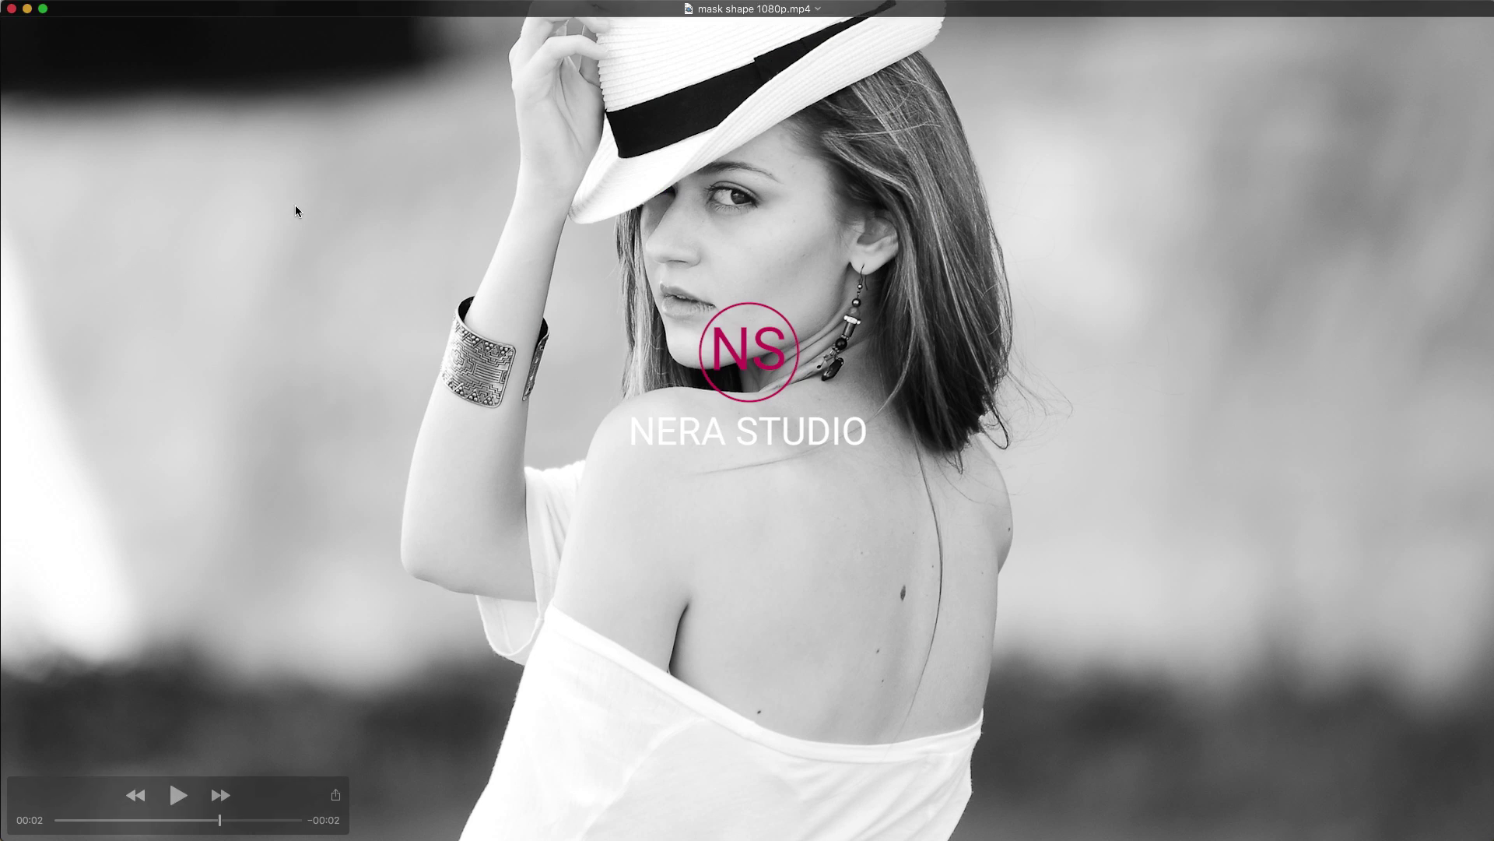
pyautogui.click(261, 26)
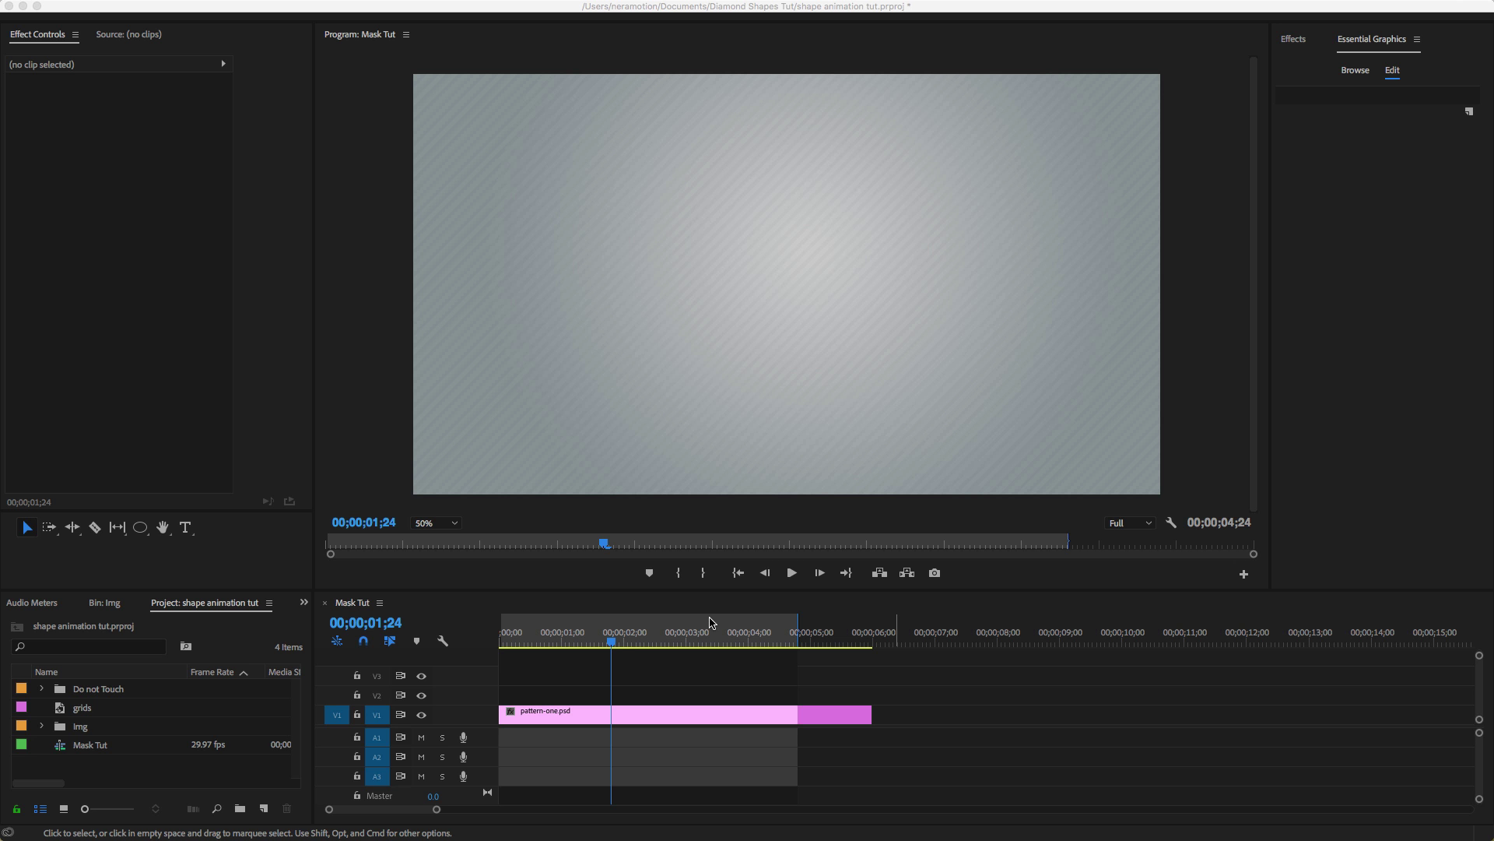
# Draw a rectangle covering the whole frame in the Mask Tut sequence with the Rectangle Tool.
pyautogui.click(618, 655)
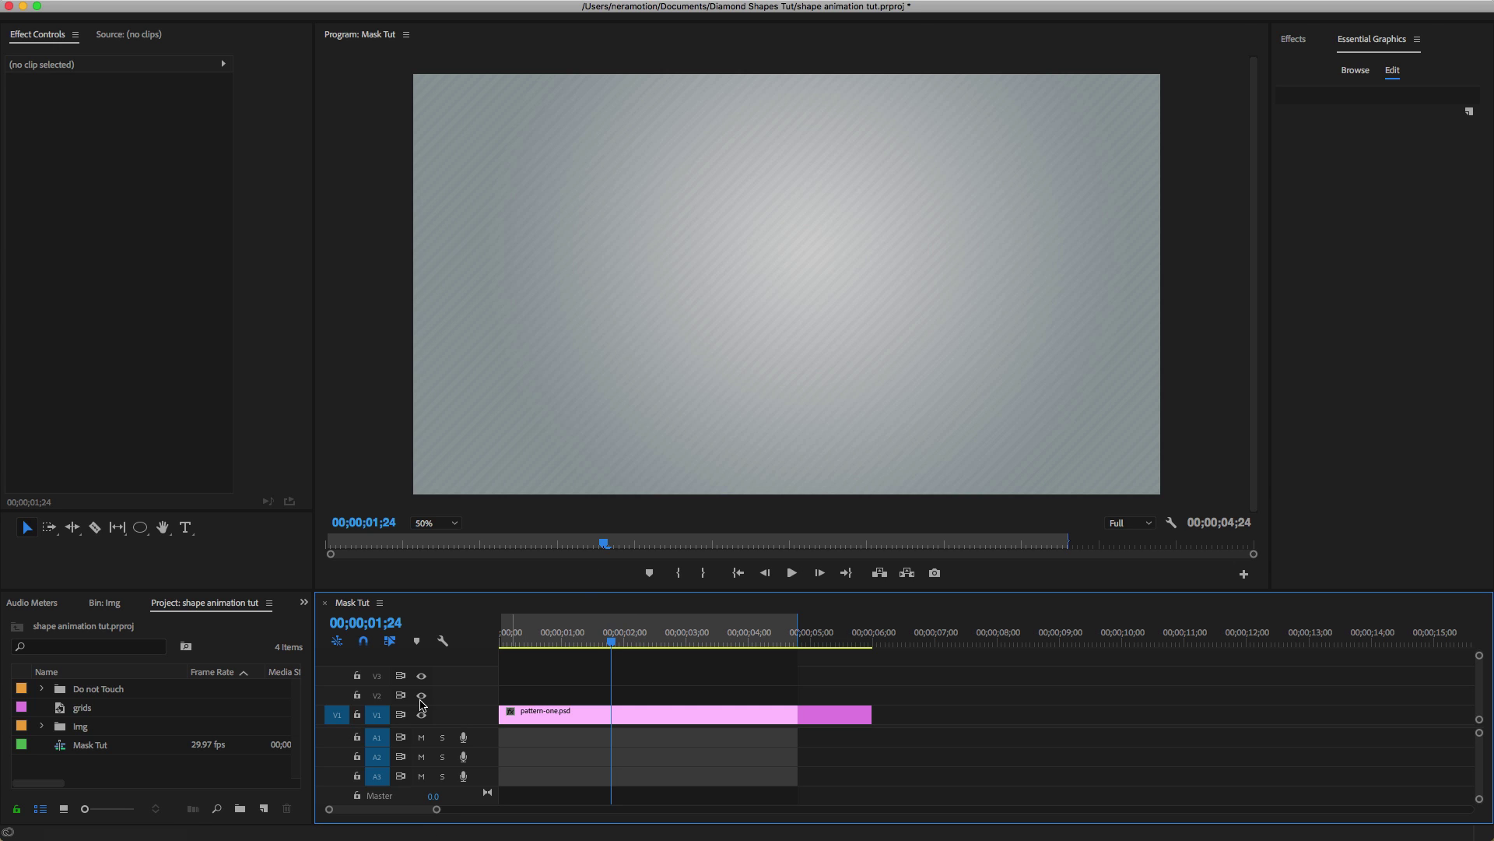
pyautogui.click(140, 527)
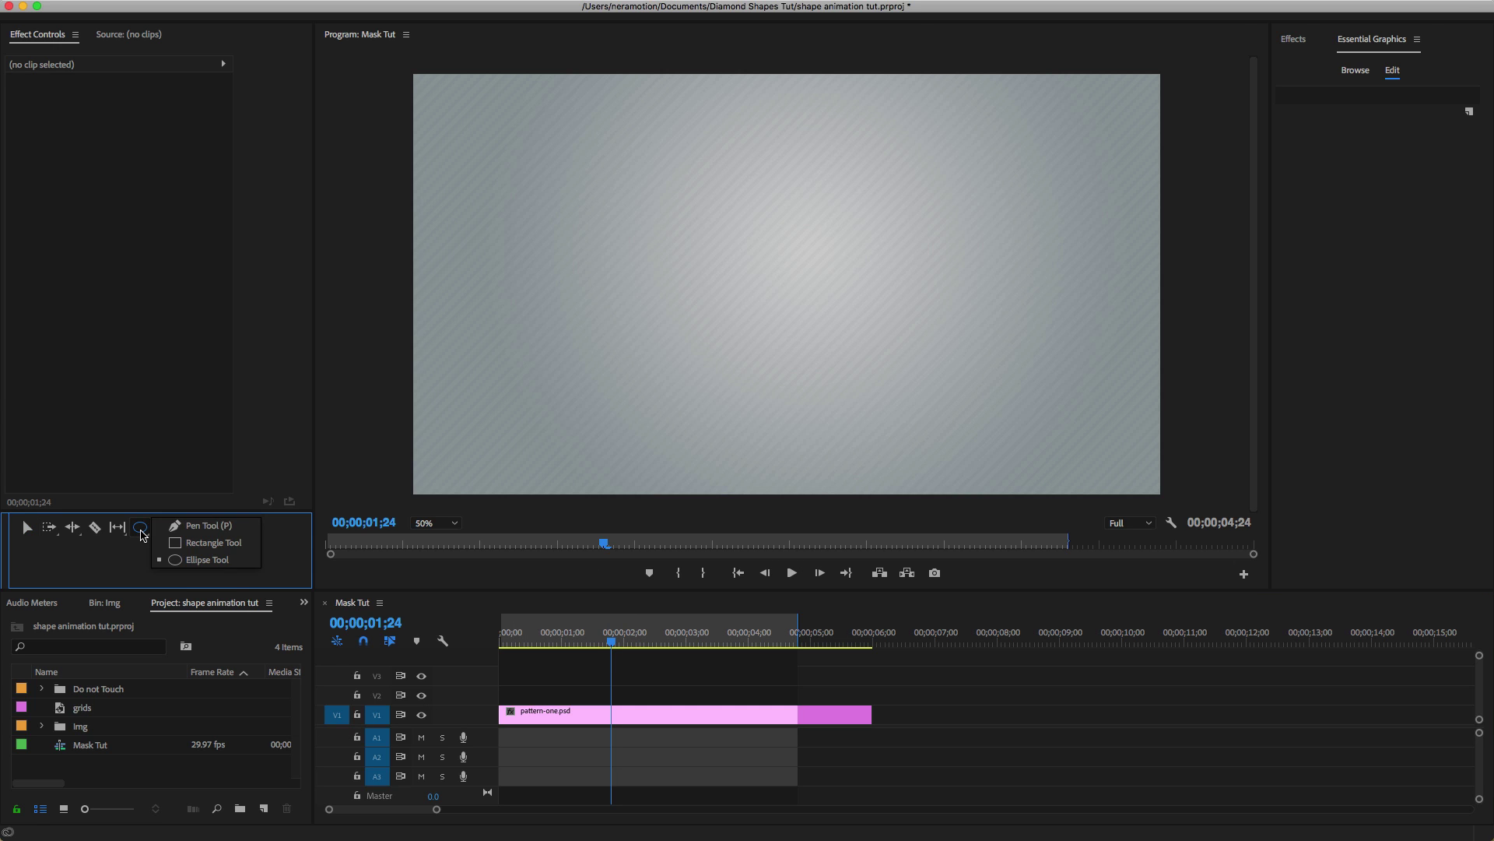
pyautogui.click(226, 543)
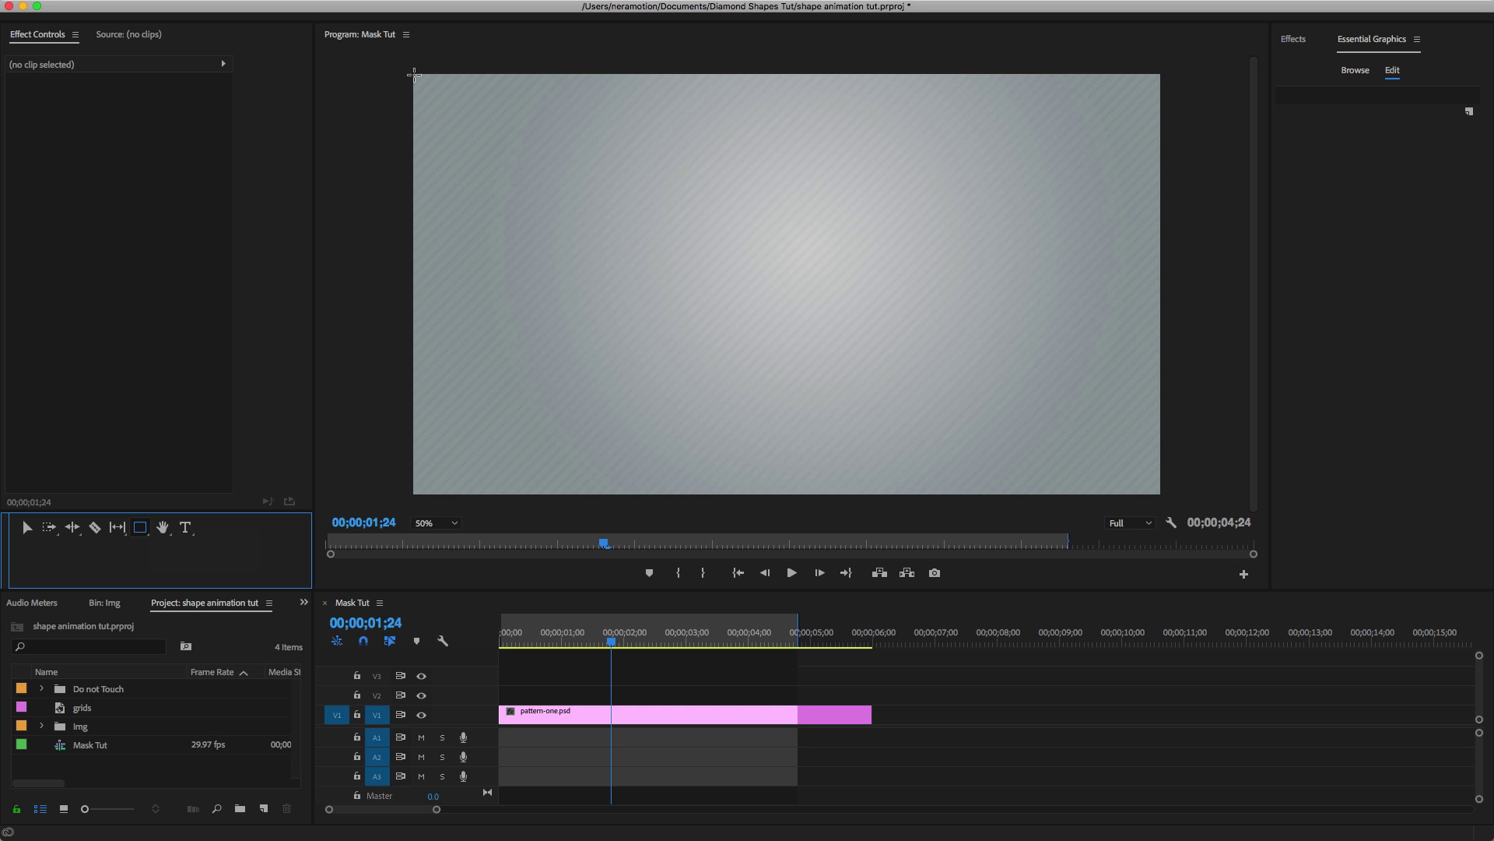
pyautogui.moveTo(414, 75)
pyautogui.mouseDown()
pyautogui.moveTo(704, 333)
pyautogui.moveTo(1164, 498)
pyautogui.mouseUp()
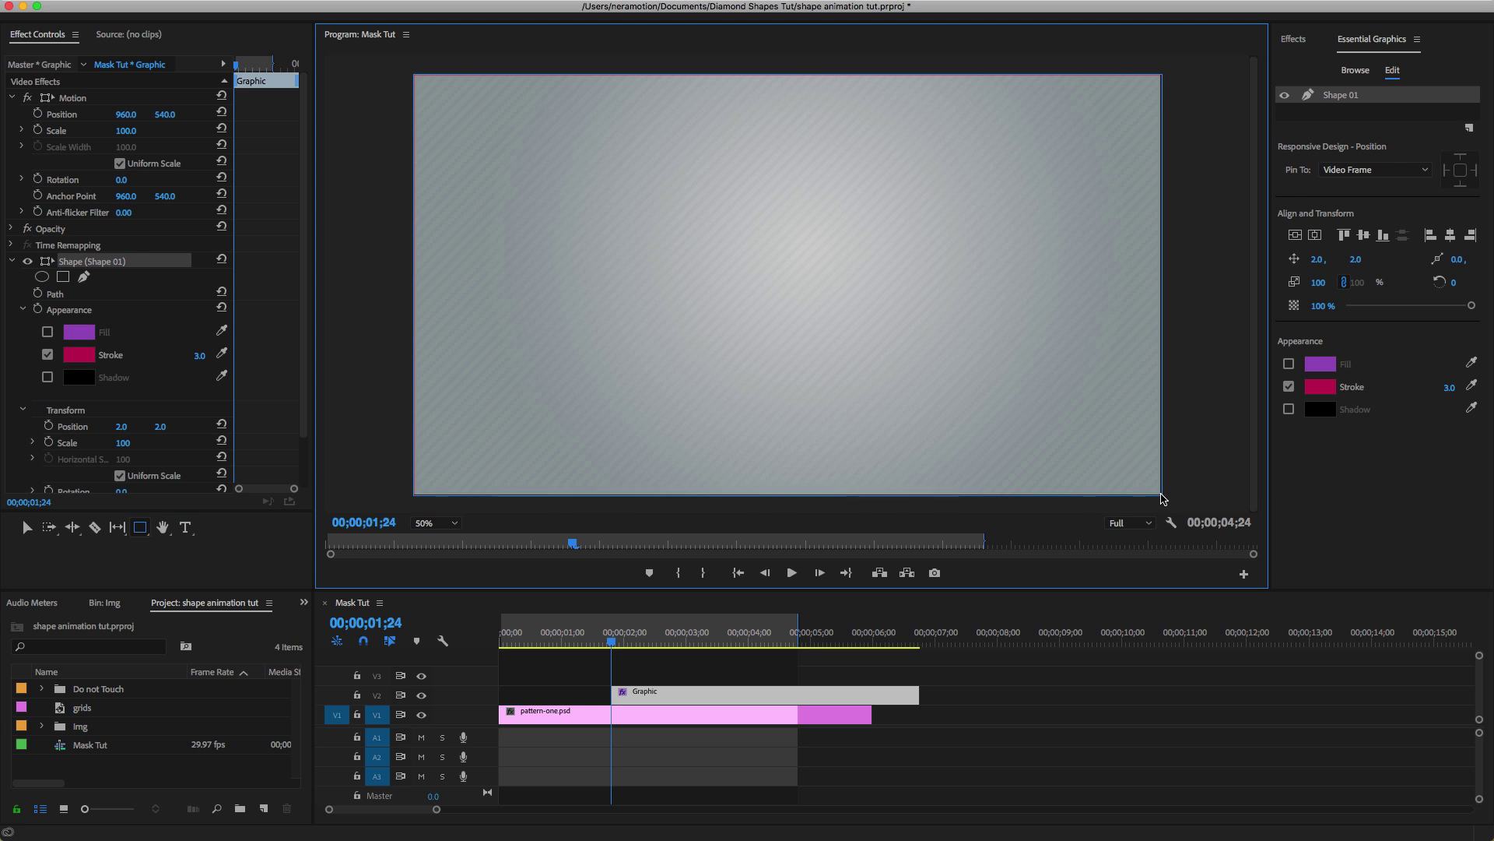
# Turn off the full-frame rectangle's stroke, enable its fill, and set the fill to the crimson B9134B sampled from the stroke swatch.
pyautogui.click(1289, 386)
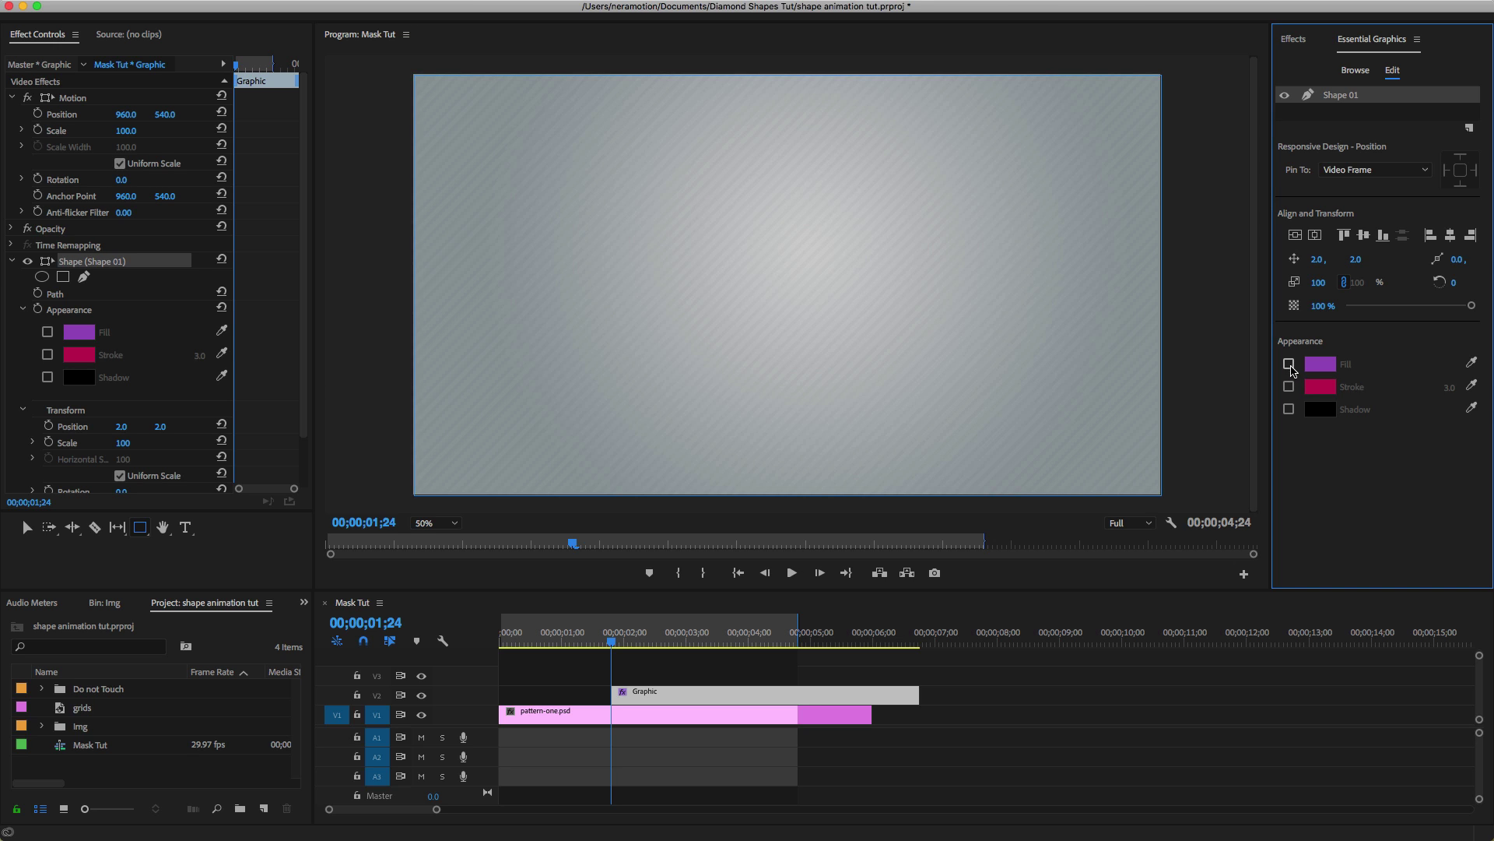
pyautogui.click(1289, 363)
pyautogui.click(1322, 365)
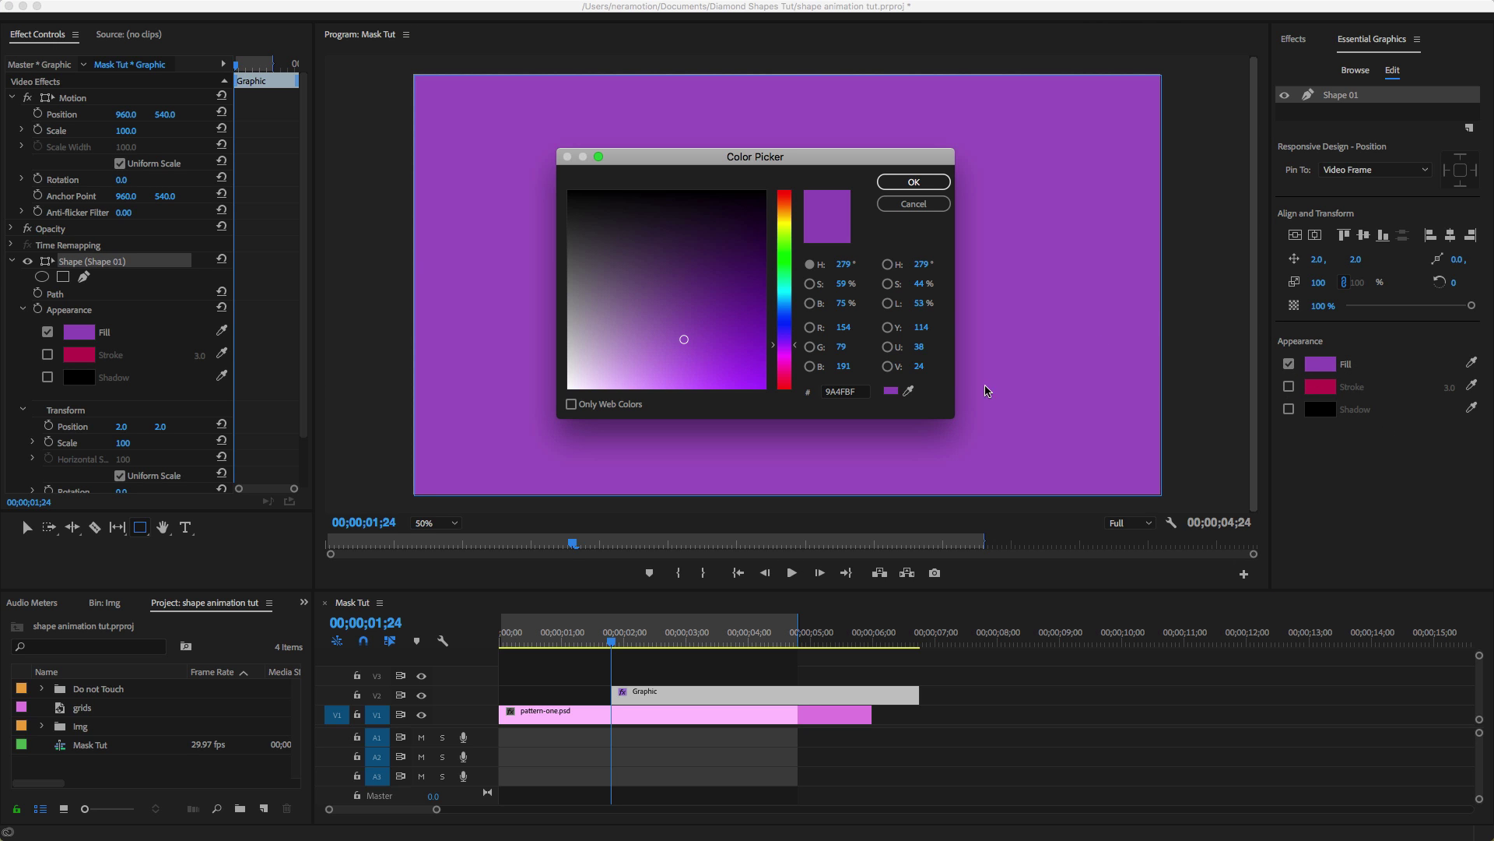
pyautogui.click(909, 391)
pyautogui.click(1318, 394)
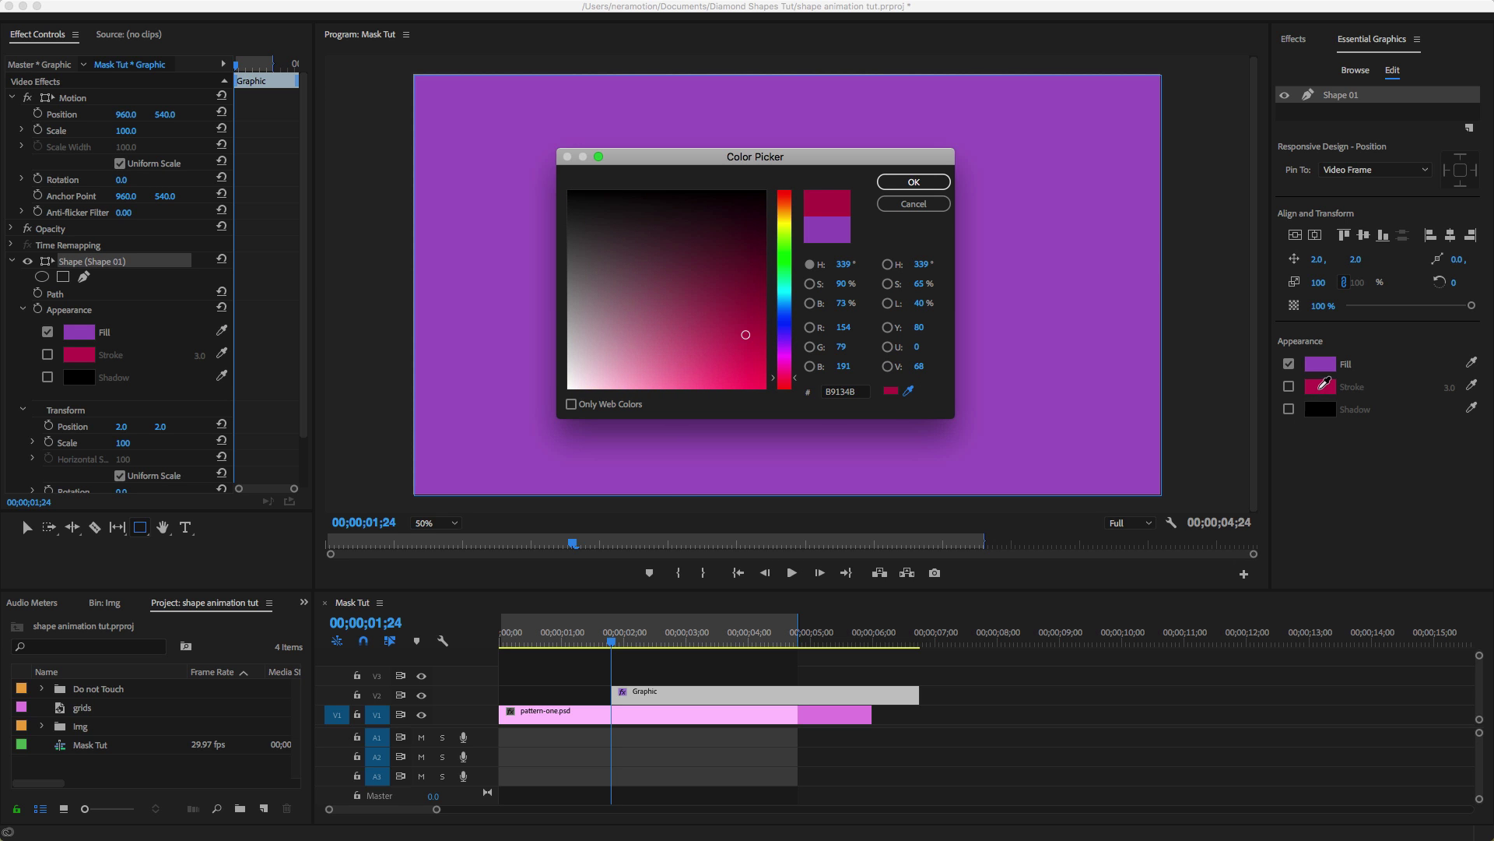
pyautogui.click(930, 184)
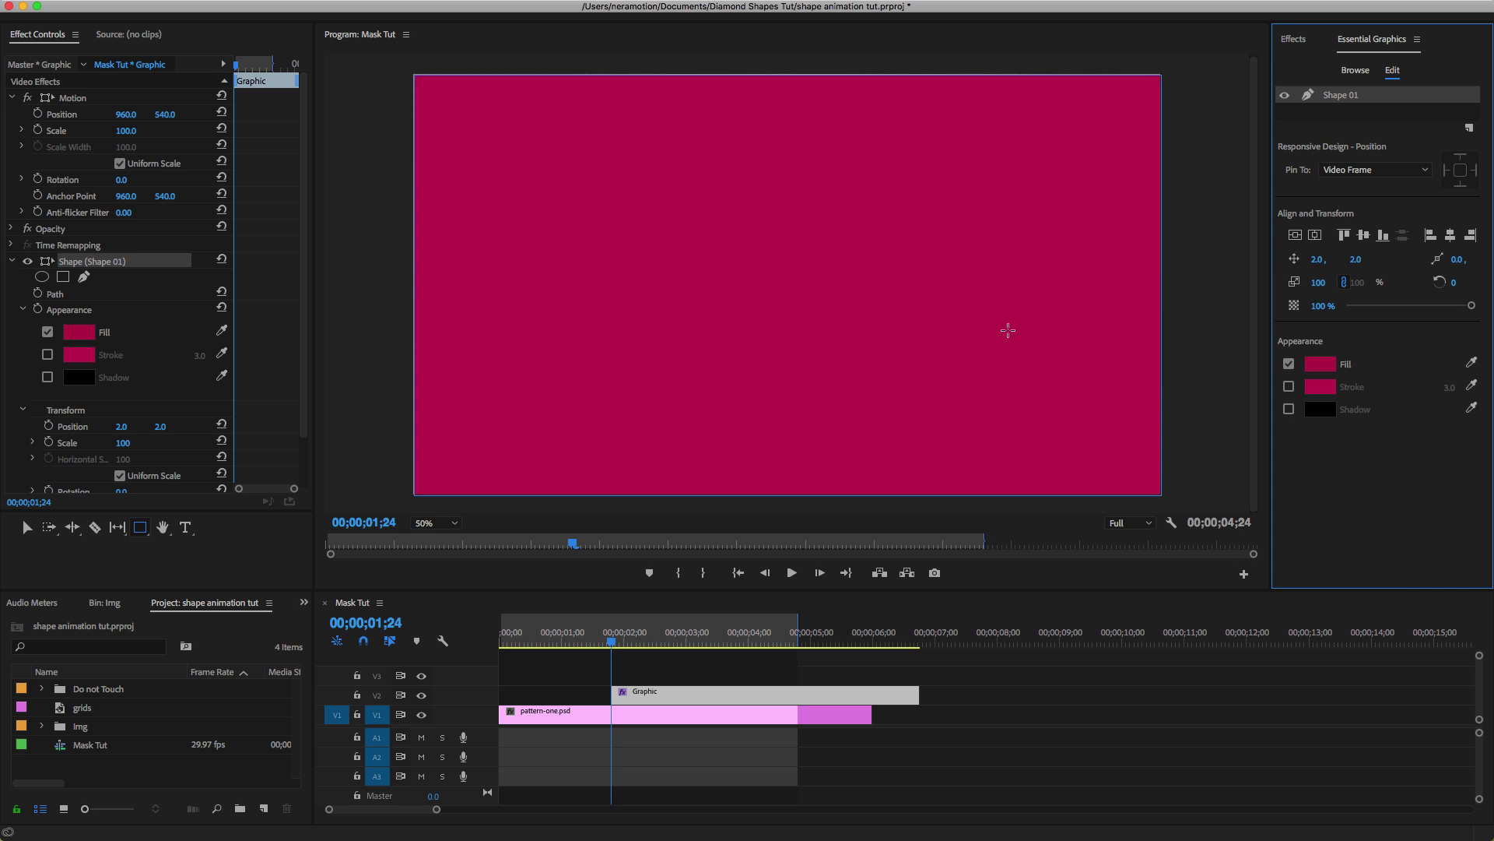
# Centre the full-frame rectangle in the frame and move its graphic clip to the start of the sequence, with the playhead at 00;00;00;00.
pyautogui.click(1315, 235)
pyautogui.click(1314, 235)
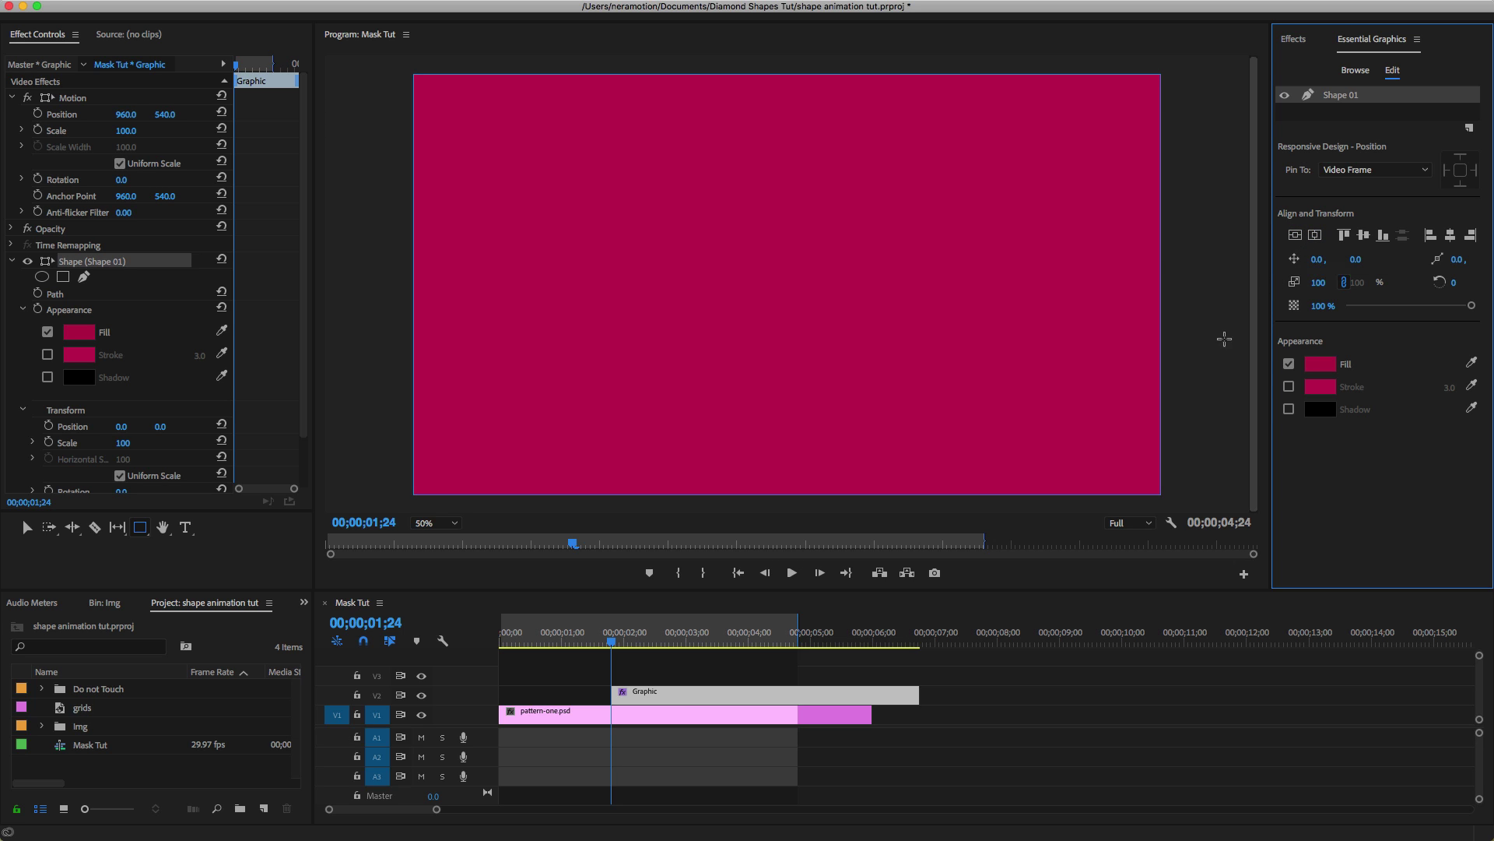
pyautogui.moveTo(685, 696); pyautogui.dragTo(573, 696)
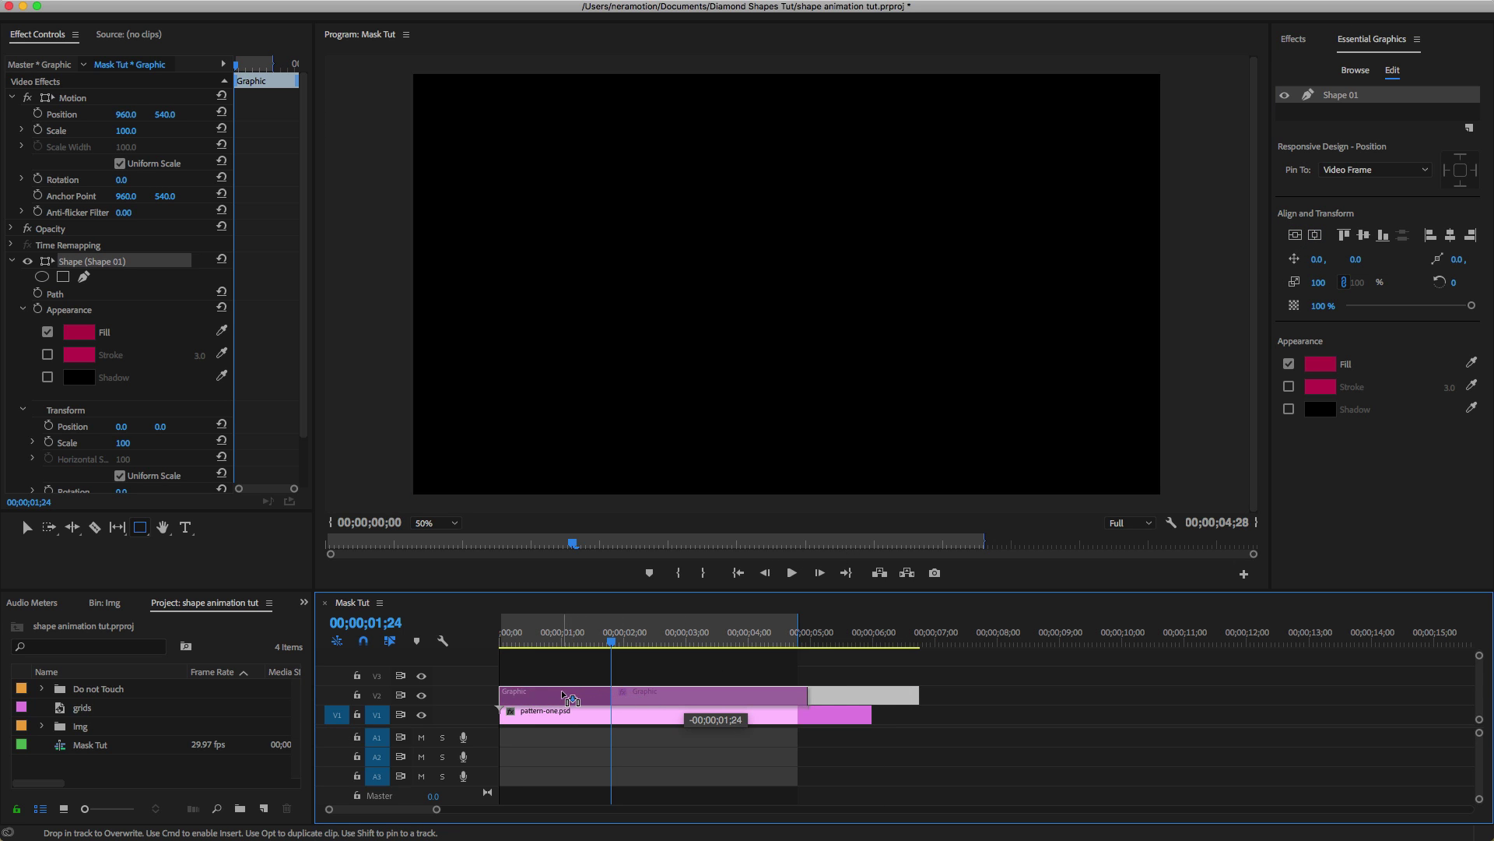
pyautogui.click(504, 643)
pyautogui.moveTo(505, 642); pyautogui.dragTo(500, 643)
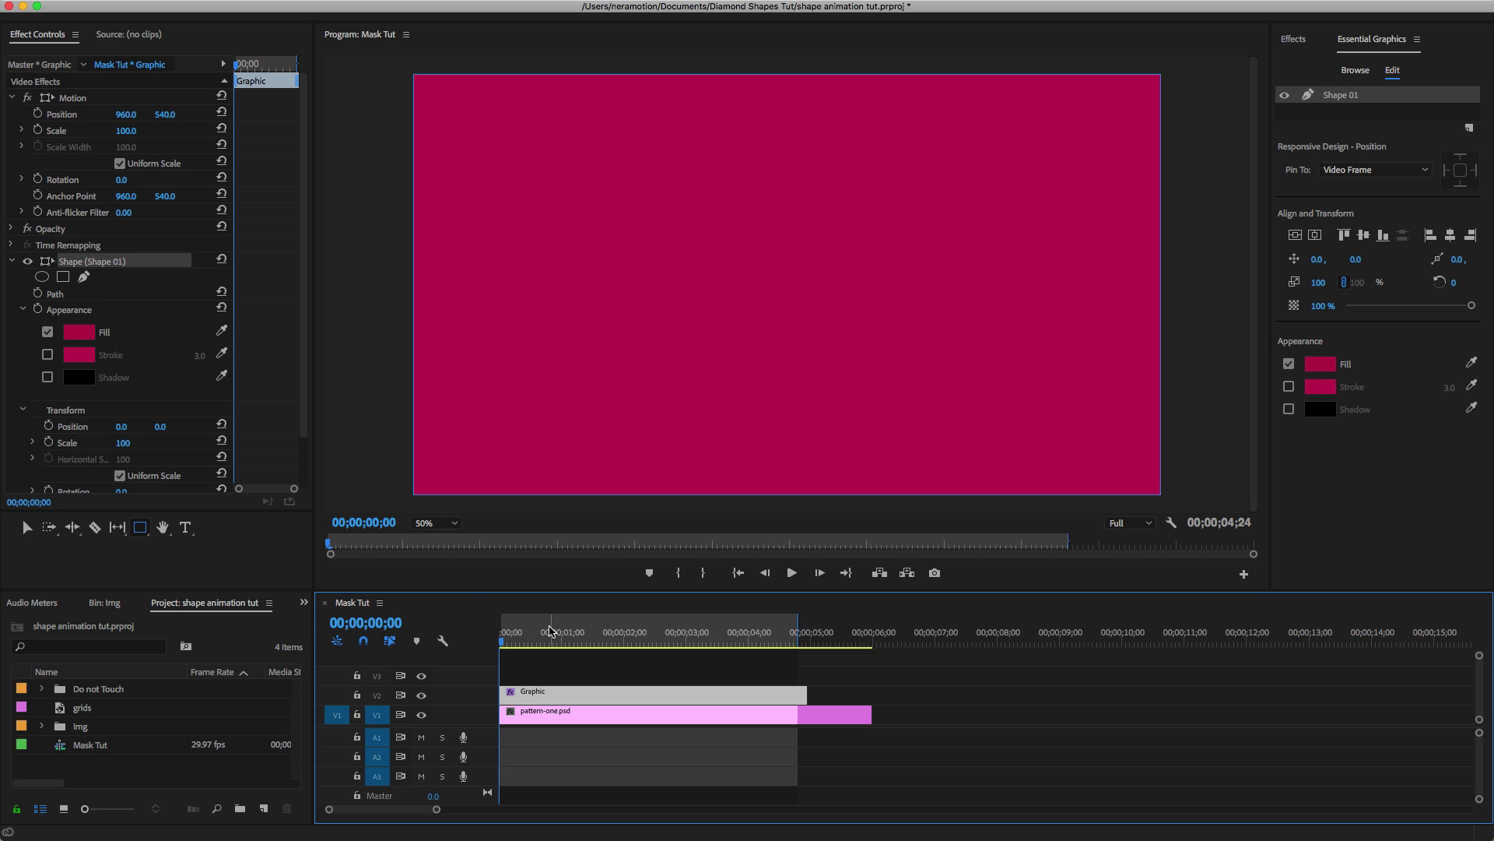
# Draw a small horizontal rectangle inside the same graphic clip, at about position 754, 450.
pyautogui.click(141, 528)
pyautogui.click(612, 698)
pyautogui.click(438, 523)
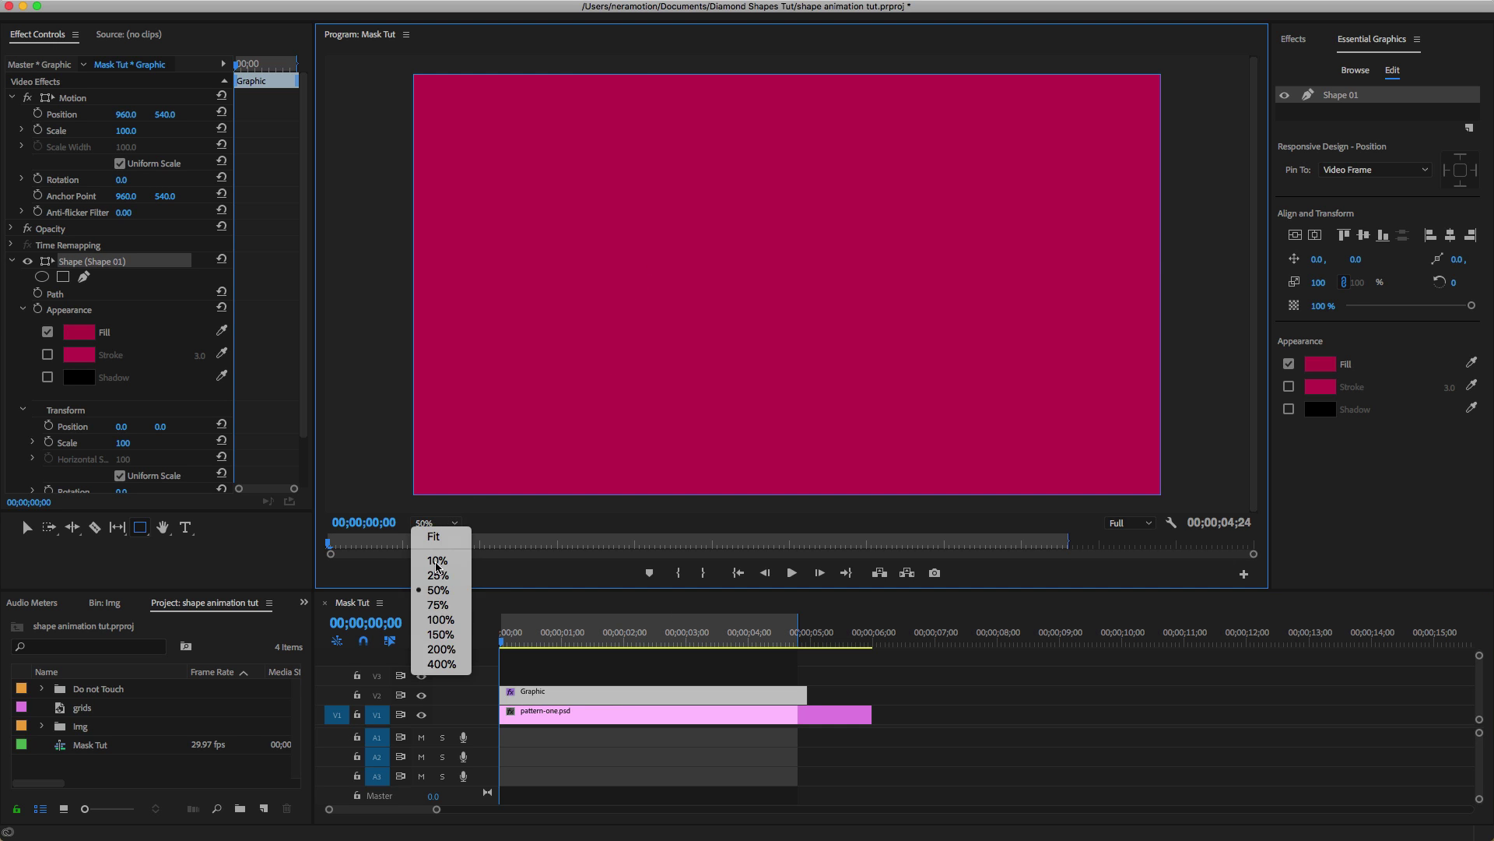
pyautogui.click(460, 610)
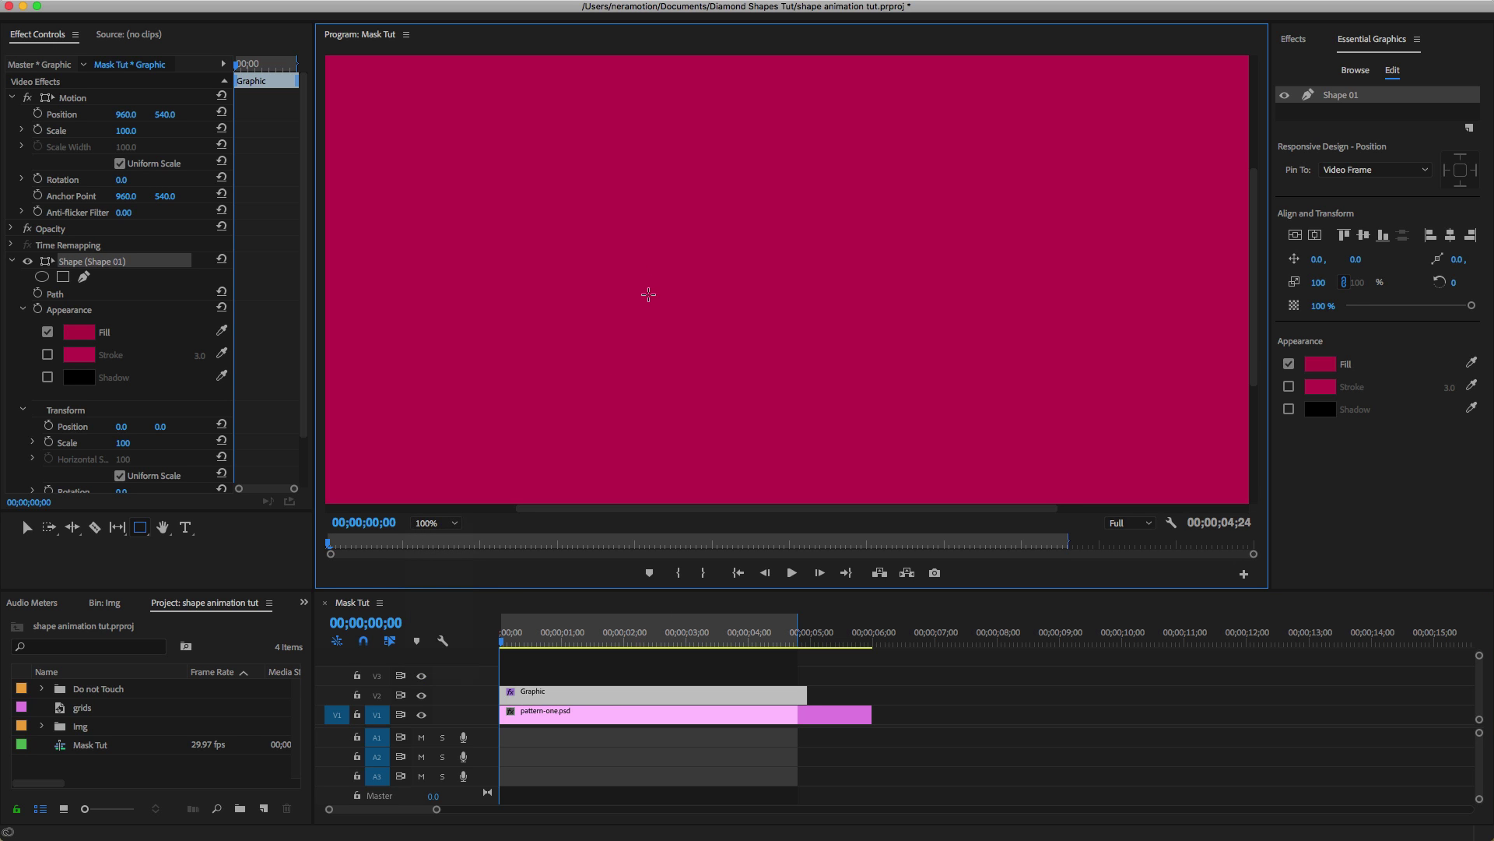
pyautogui.moveTo(627, 215); pyautogui.dragTo(911, 264)
# Fill the small rectangle with white and centre it horizontally and vertically in the frame.
pyautogui.click(1320, 380)
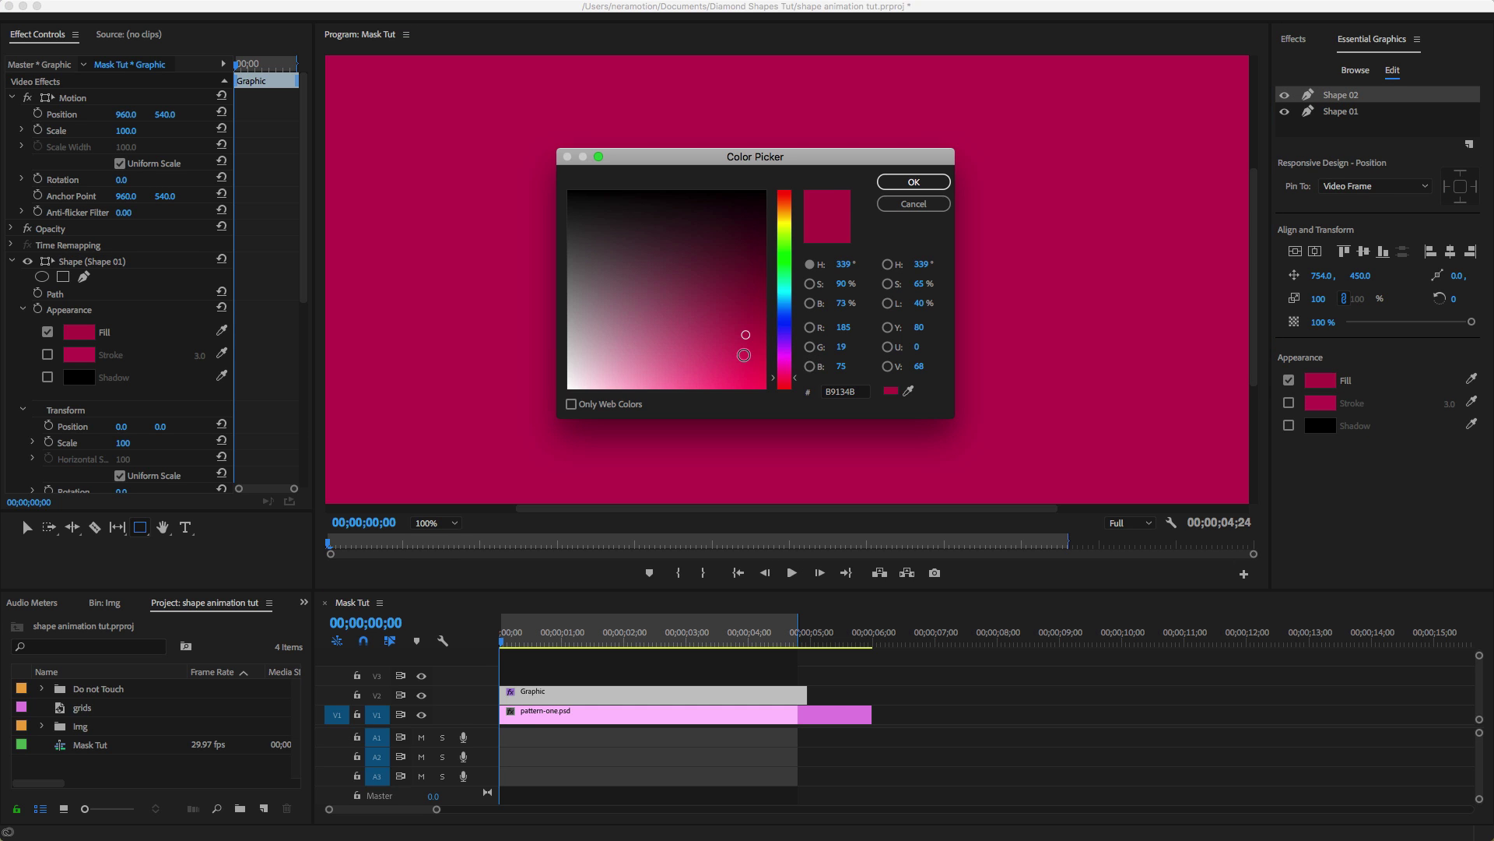
pyautogui.moveTo(753, 355); pyautogui.dragTo(470, 427)
pyautogui.click(912, 183)
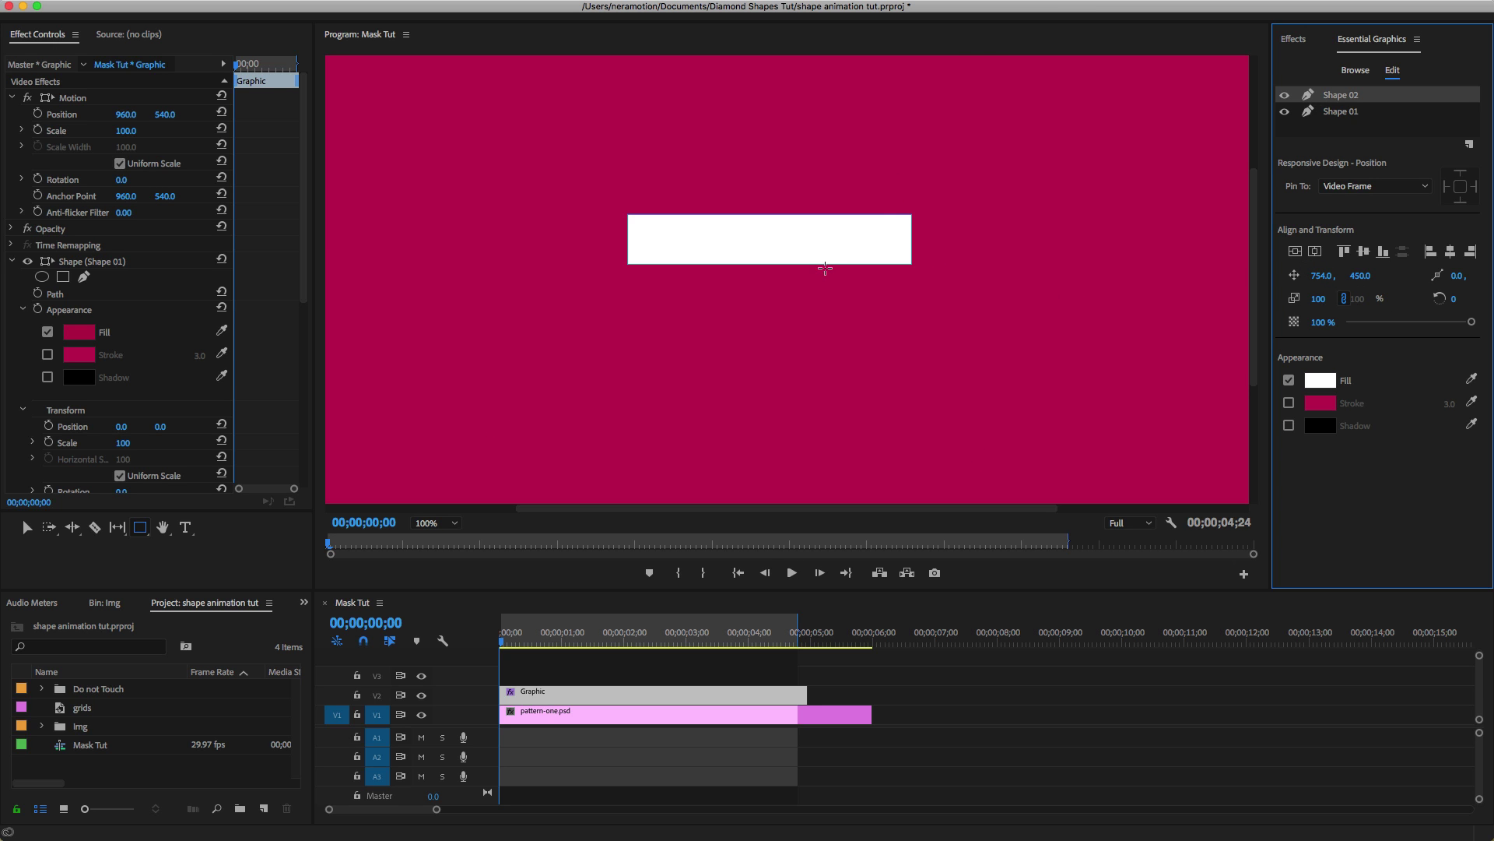
pyautogui.click(1295, 251)
pyautogui.click(1316, 251)
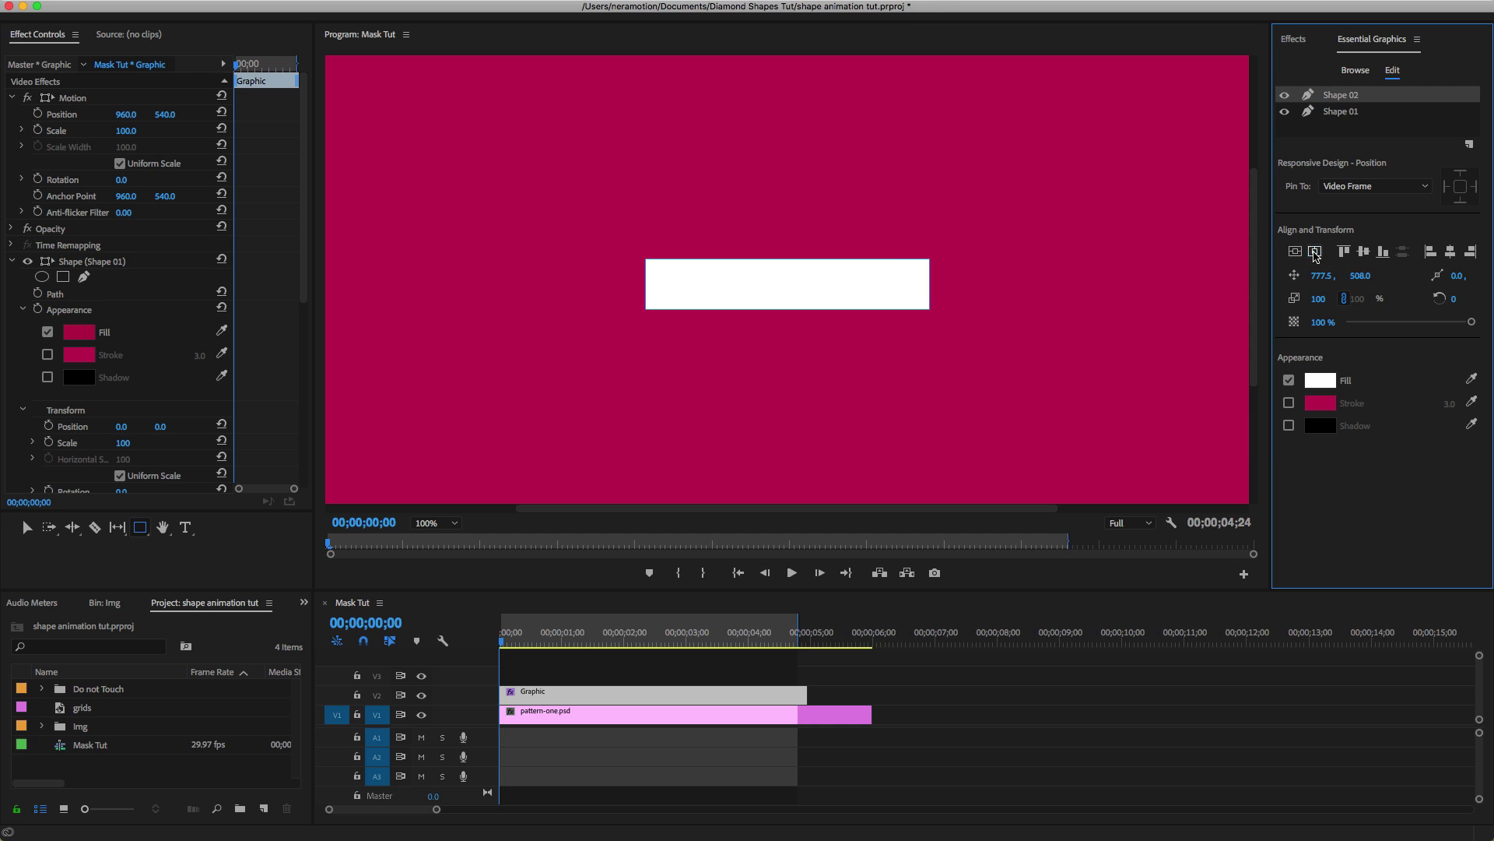
# Move the small white rectangle's anchor point to the middle of its bottom edge.
pyautogui.click(26, 528)
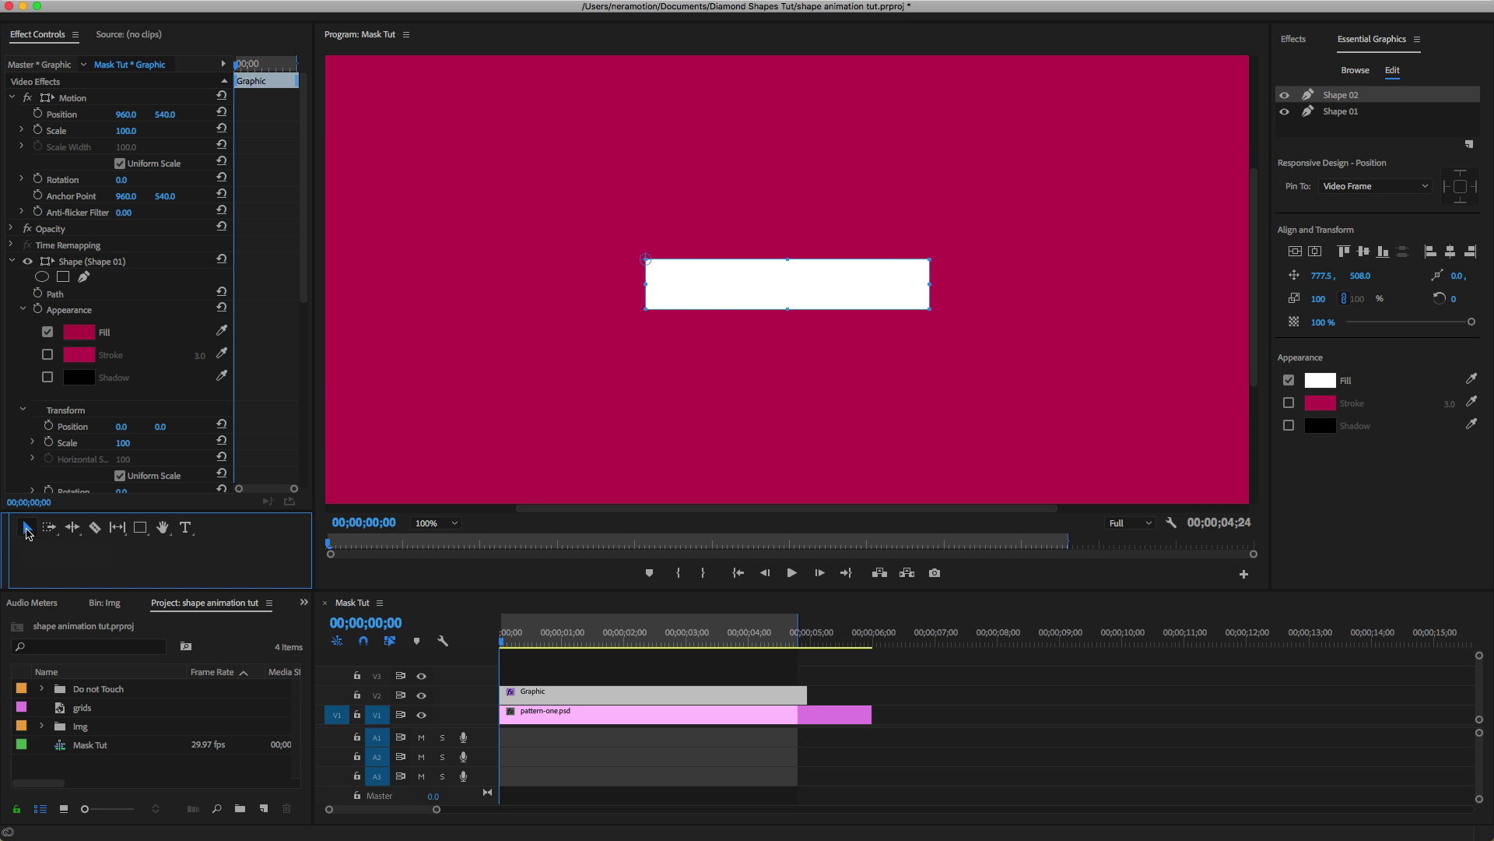
pyautogui.click(706, 293)
pyautogui.click(442, 523)
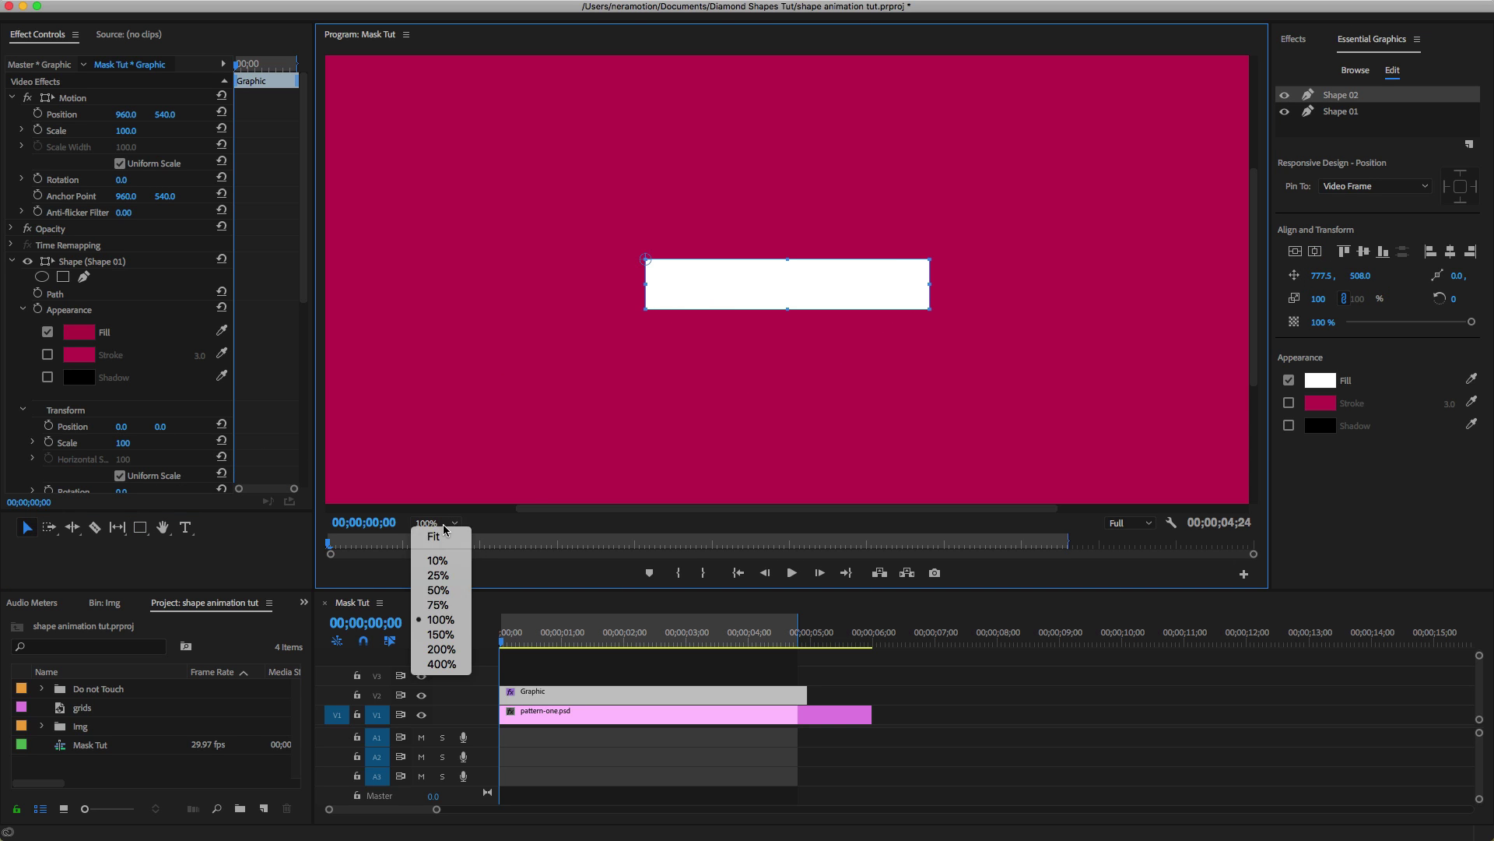
pyautogui.click(441, 667)
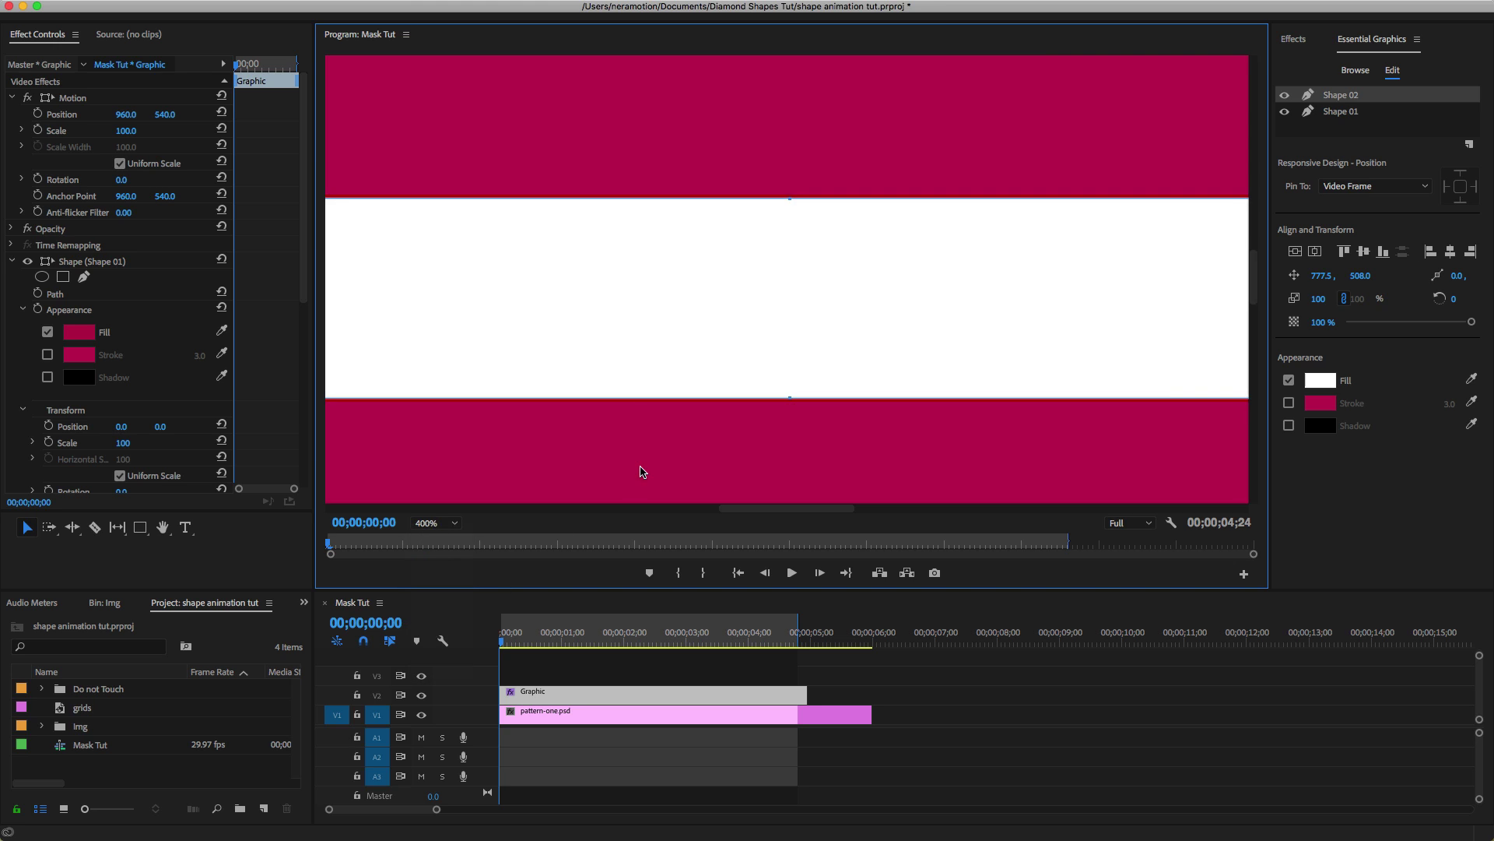
pyautogui.click(442, 523)
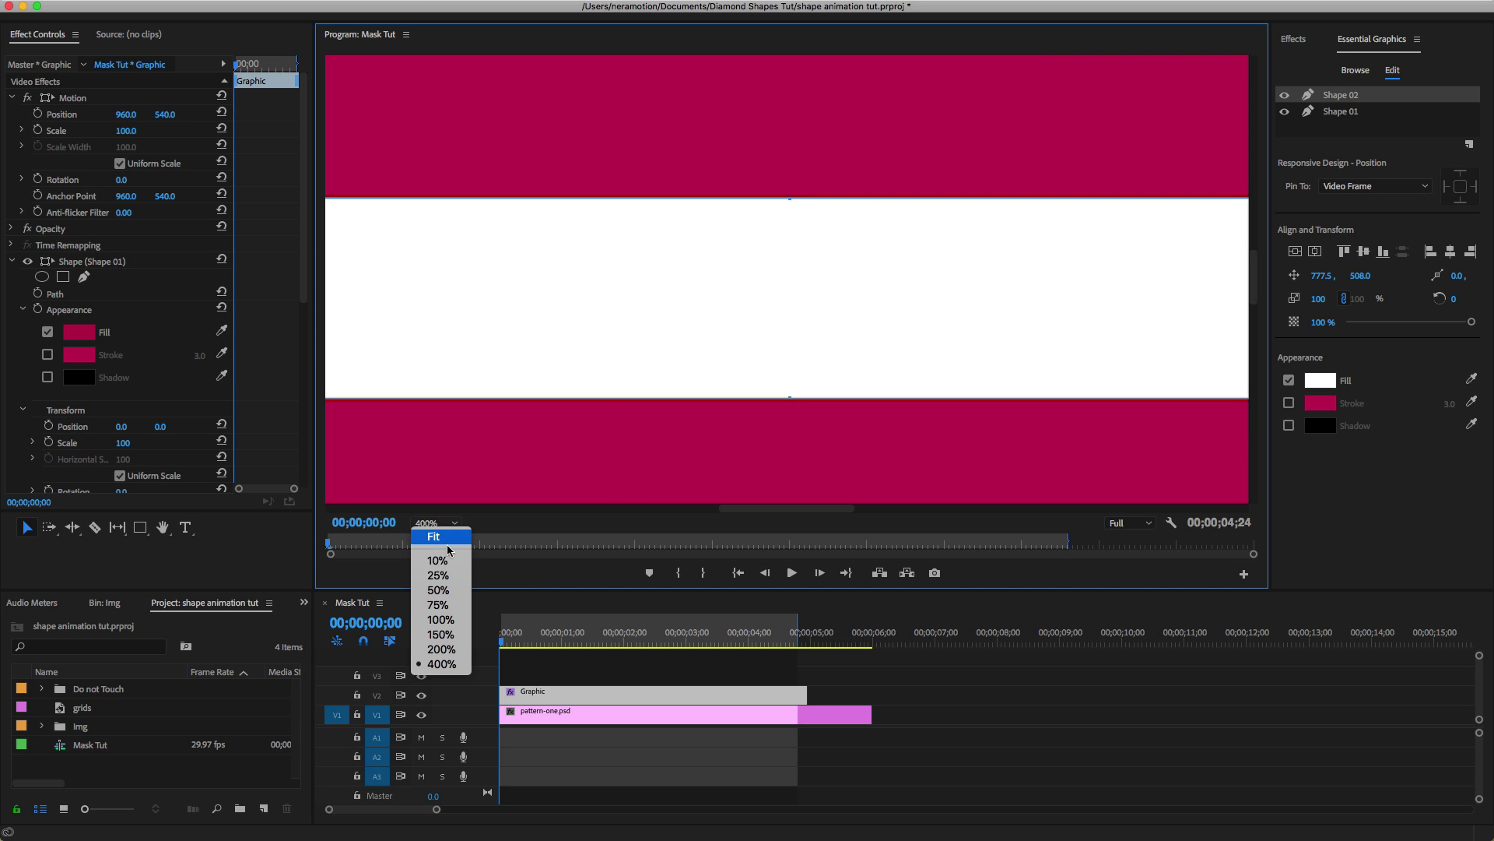
pyautogui.click(447, 542)
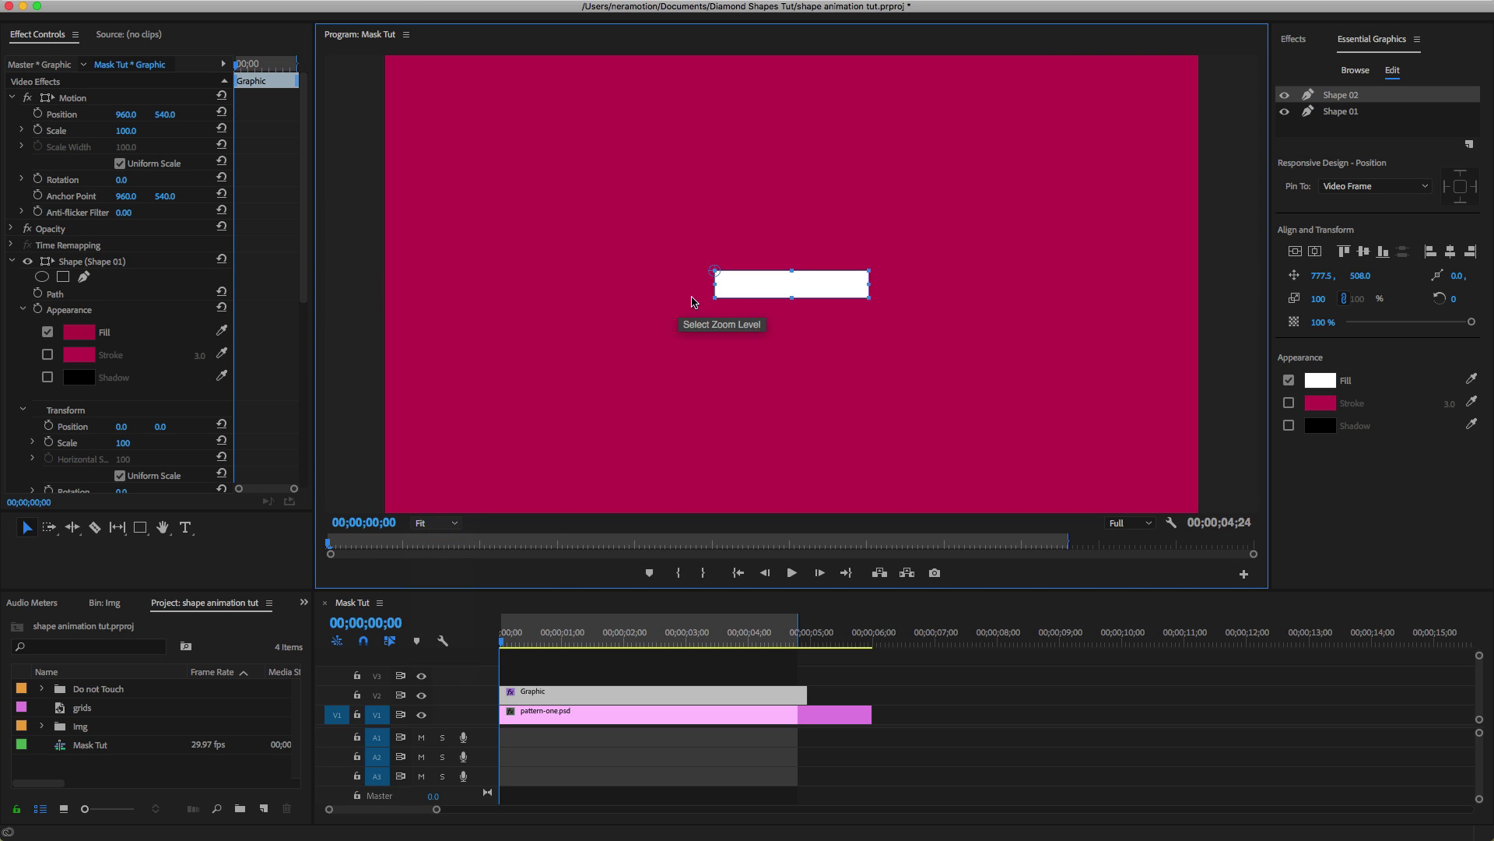
pyautogui.moveTo(715, 271); pyautogui.dragTo(791, 297)
pyautogui.click(435, 523)
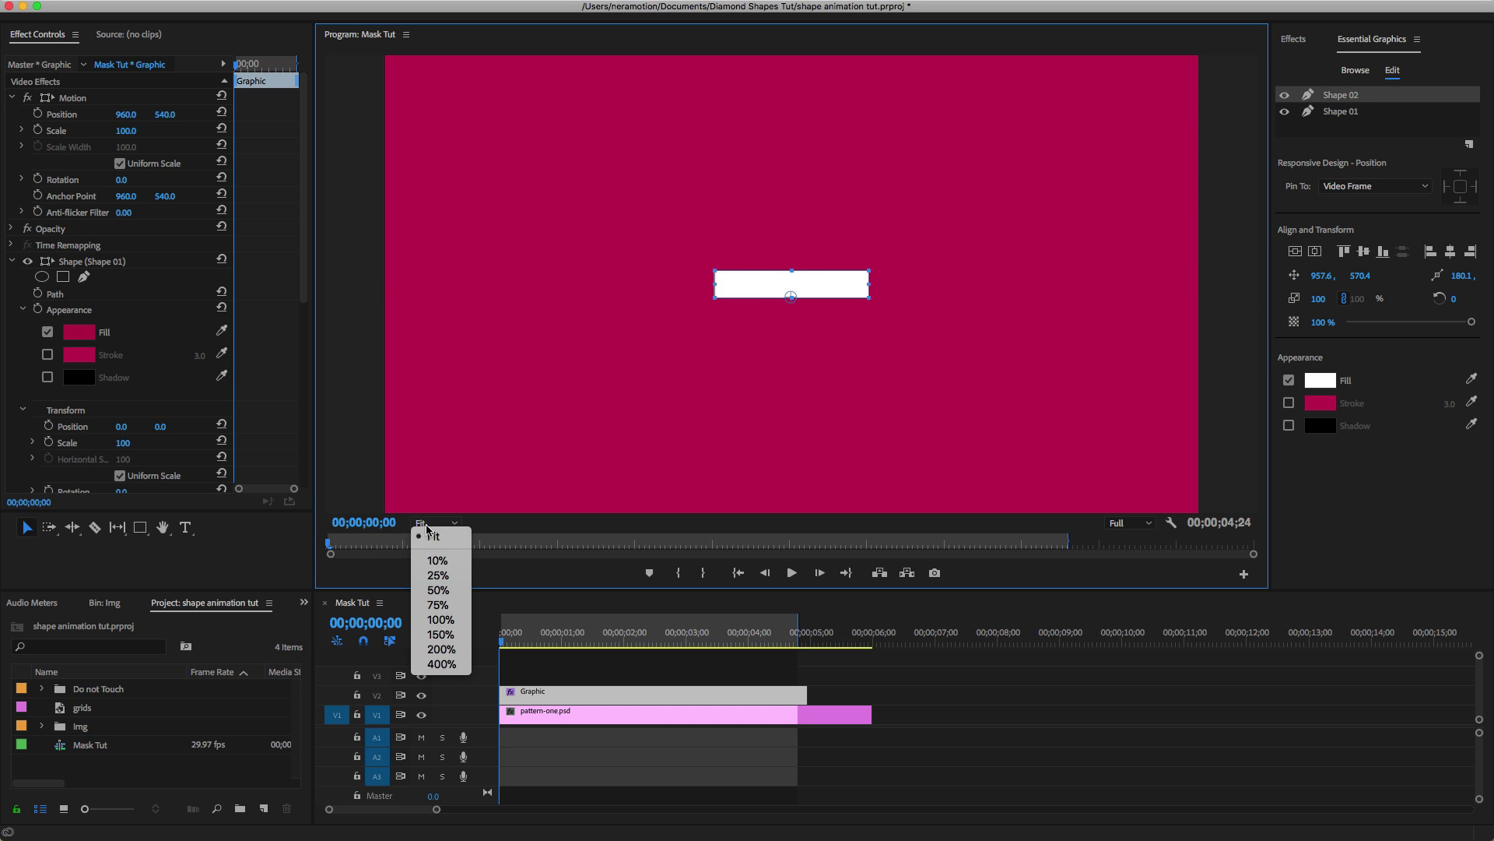
pyautogui.click(440, 664)
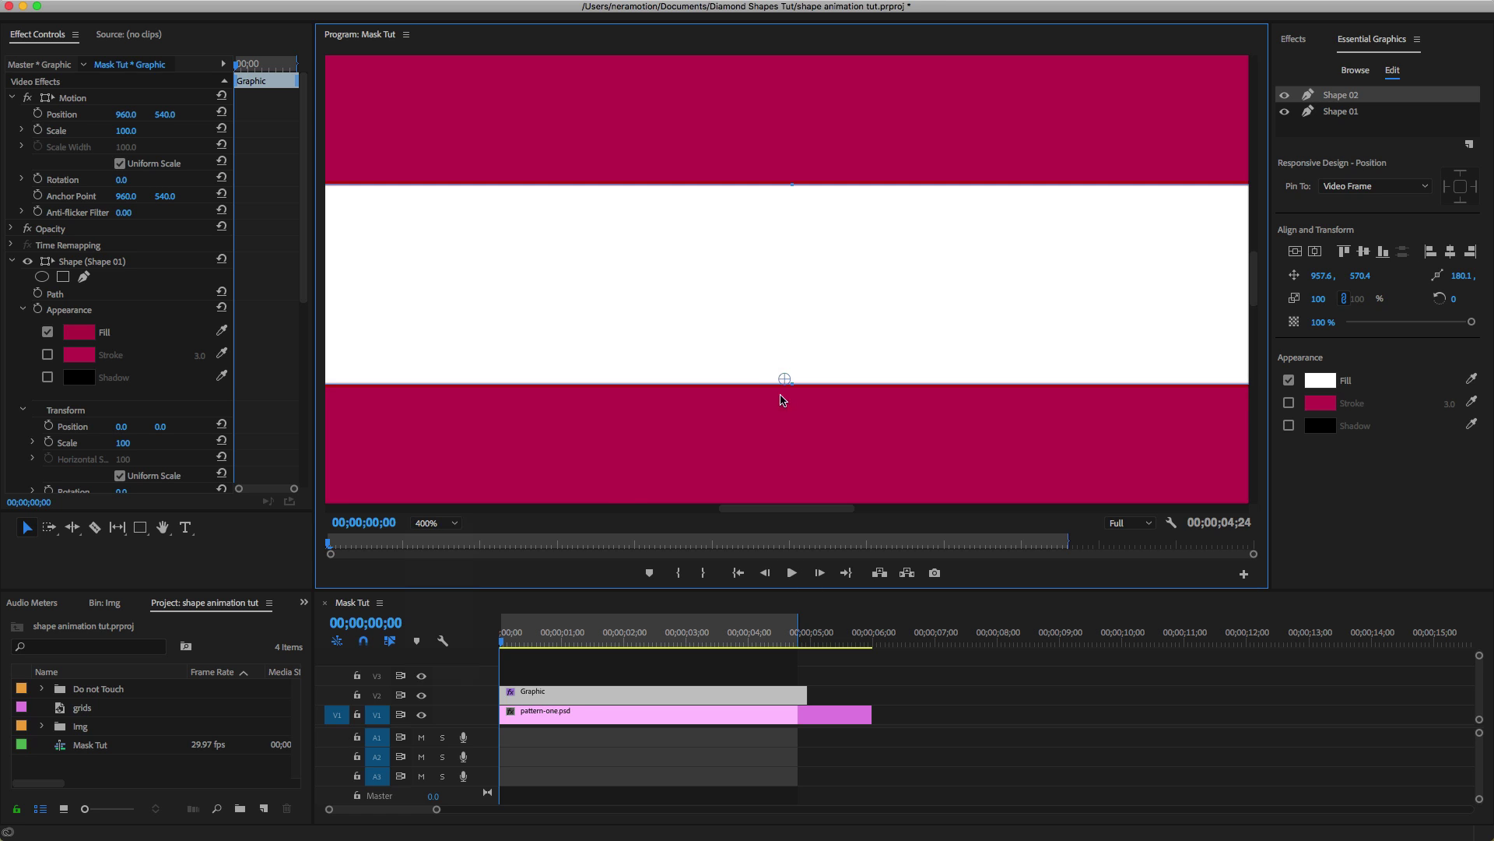
pyautogui.moveTo(786, 380); pyautogui.dragTo(794, 388)
# Add the text "NERA STUDIO" below the white rectangle in the same graphic clip, at about position 800, 758.
pyautogui.click(586, 695)
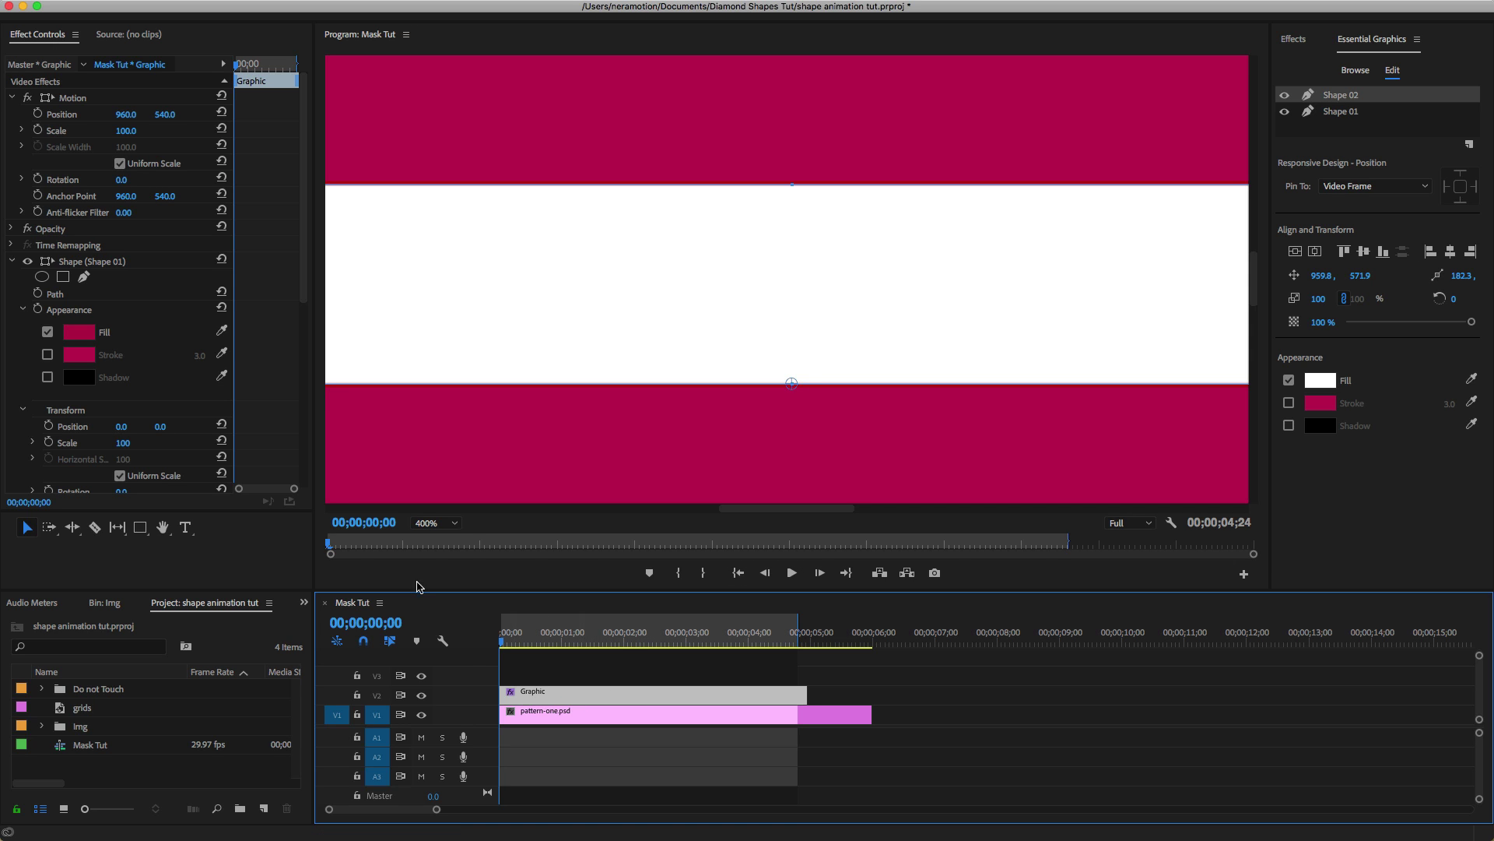
pyautogui.click(433, 523)
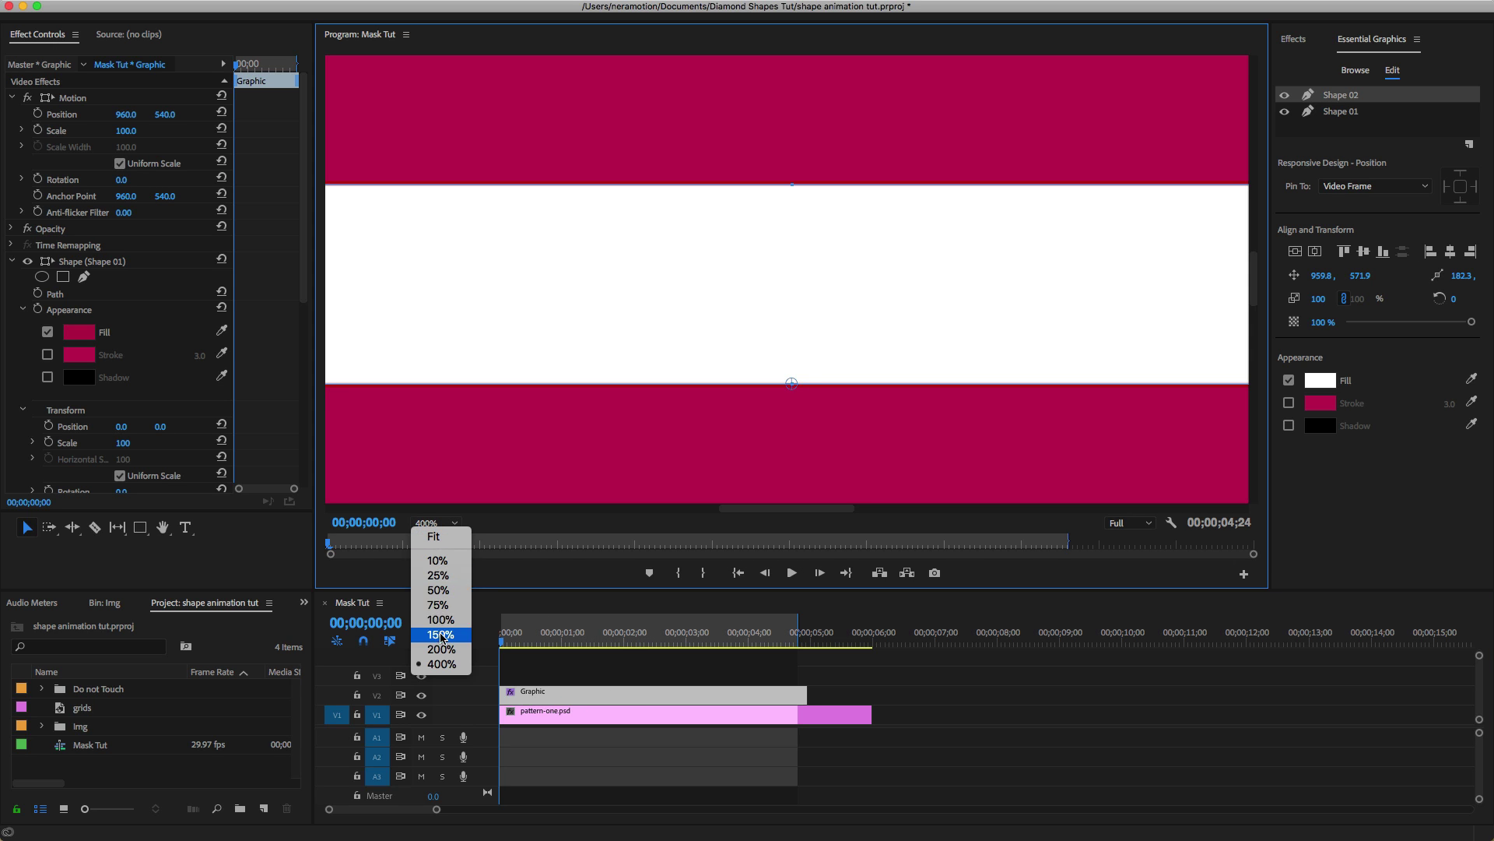
pyautogui.click(439, 590)
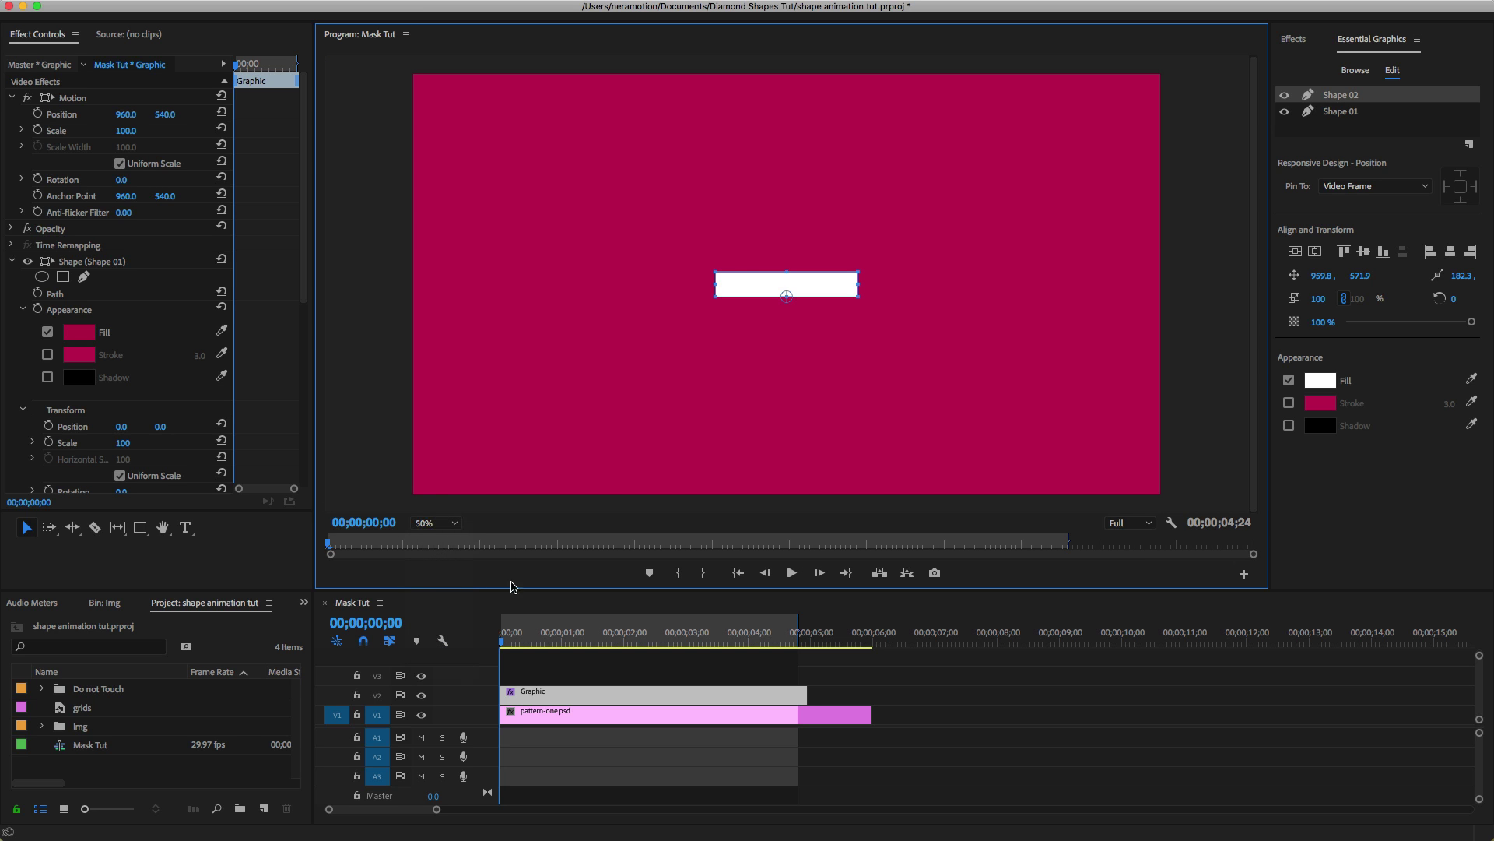
pyautogui.click(541, 696)
pyautogui.click(185, 527)
pyautogui.click(725, 370)
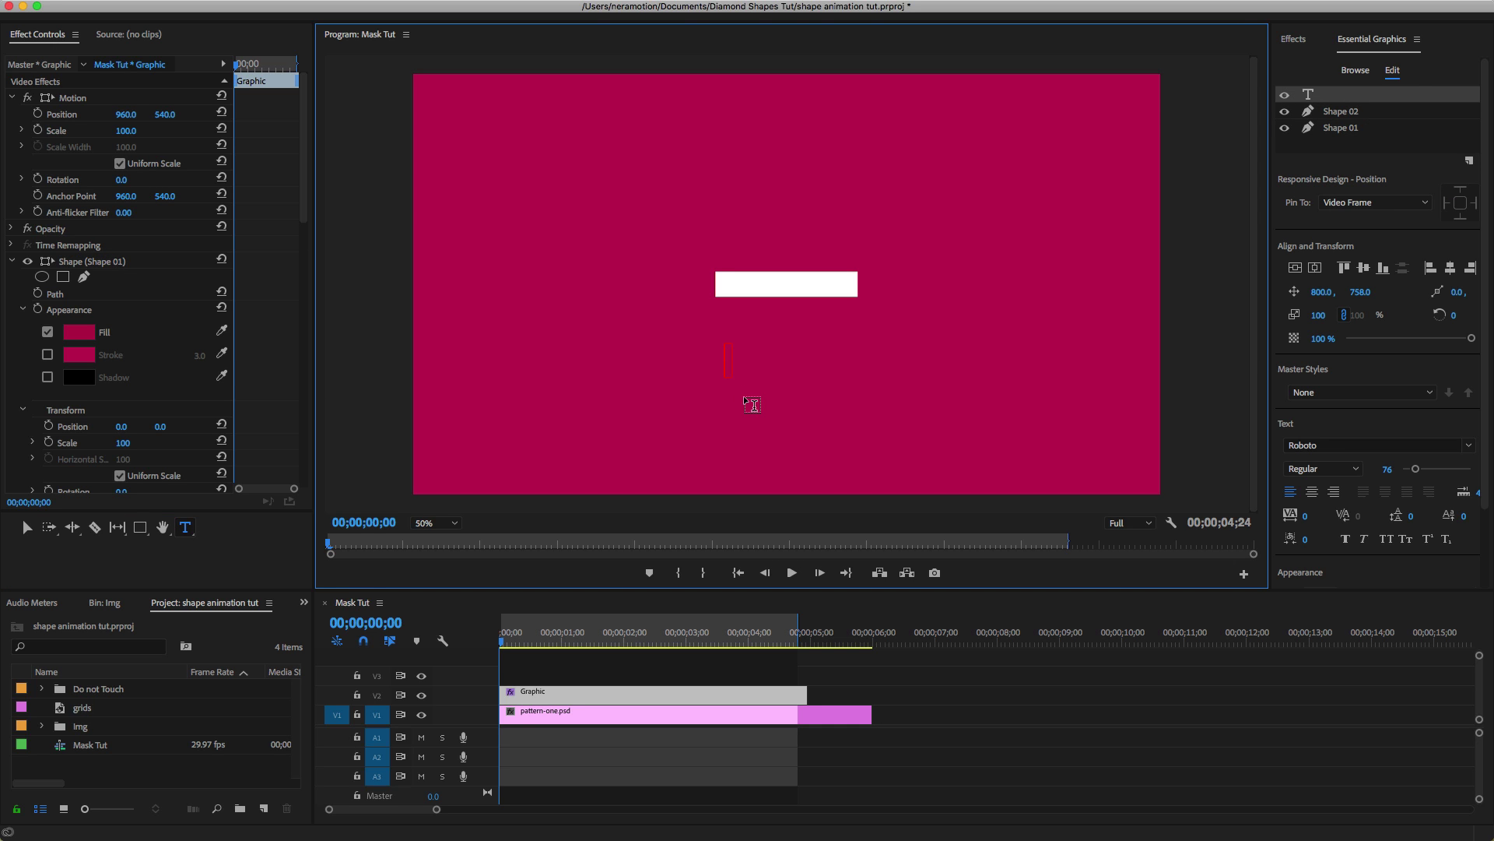
pyautogui.write('NERA STUDIO')
pyautogui.click(553, 693)
pyautogui.click(26, 527)
# Change the NERA STUDIO text's fill colour to near-black (020202).
pyautogui.scroll(-3, 1470, 427)
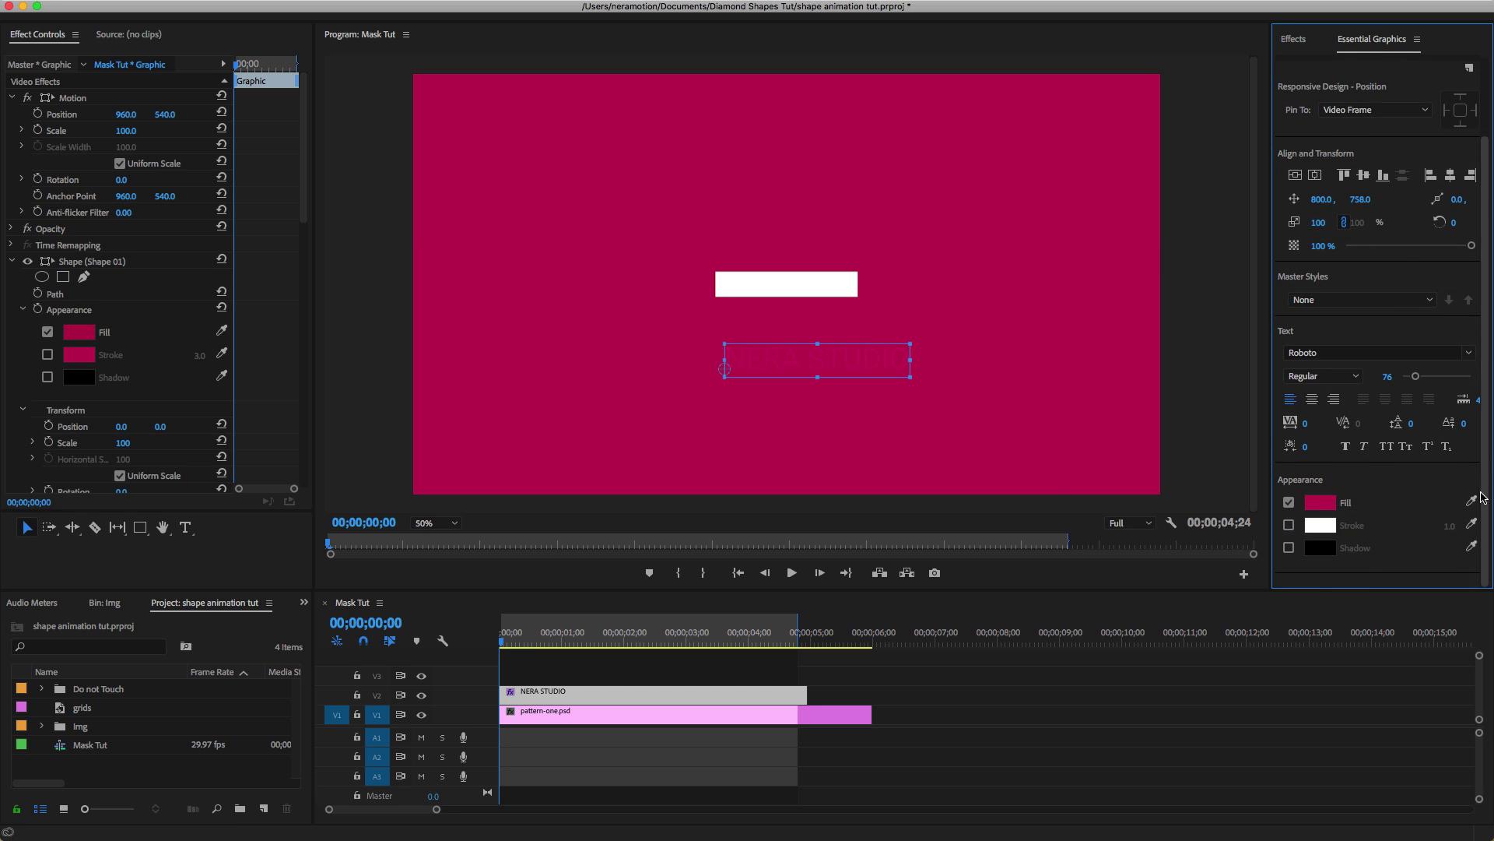
pyautogui.click(1320, 502)
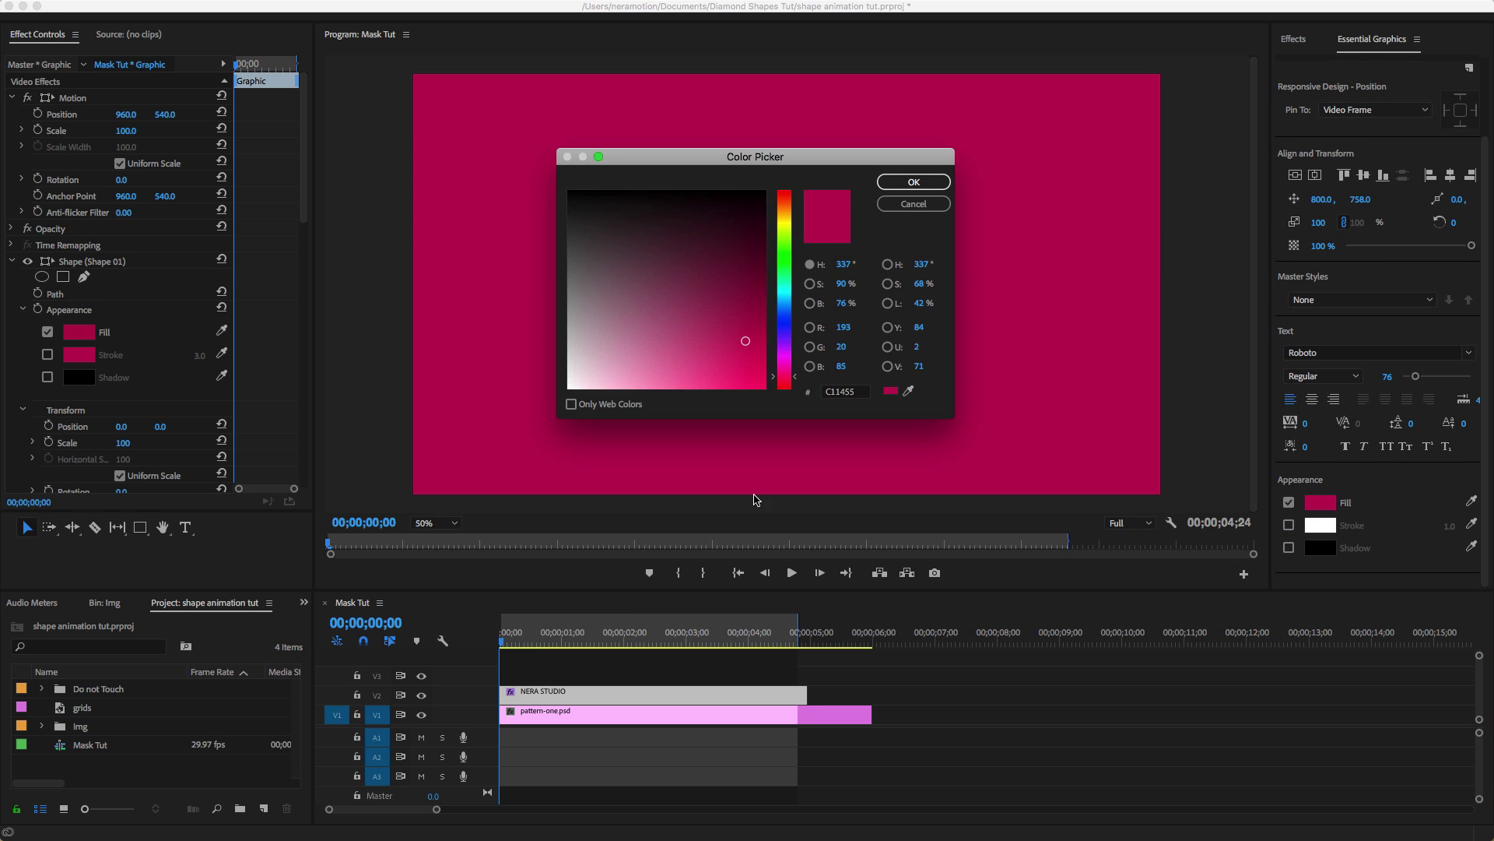
pyautogui.moveTo(666, 366)
pyautogui.mouseDown()
pyautogui.moveTo(651, 257)
pyautogui.moveTo(542, 190)
pyautogui.mouseUp()
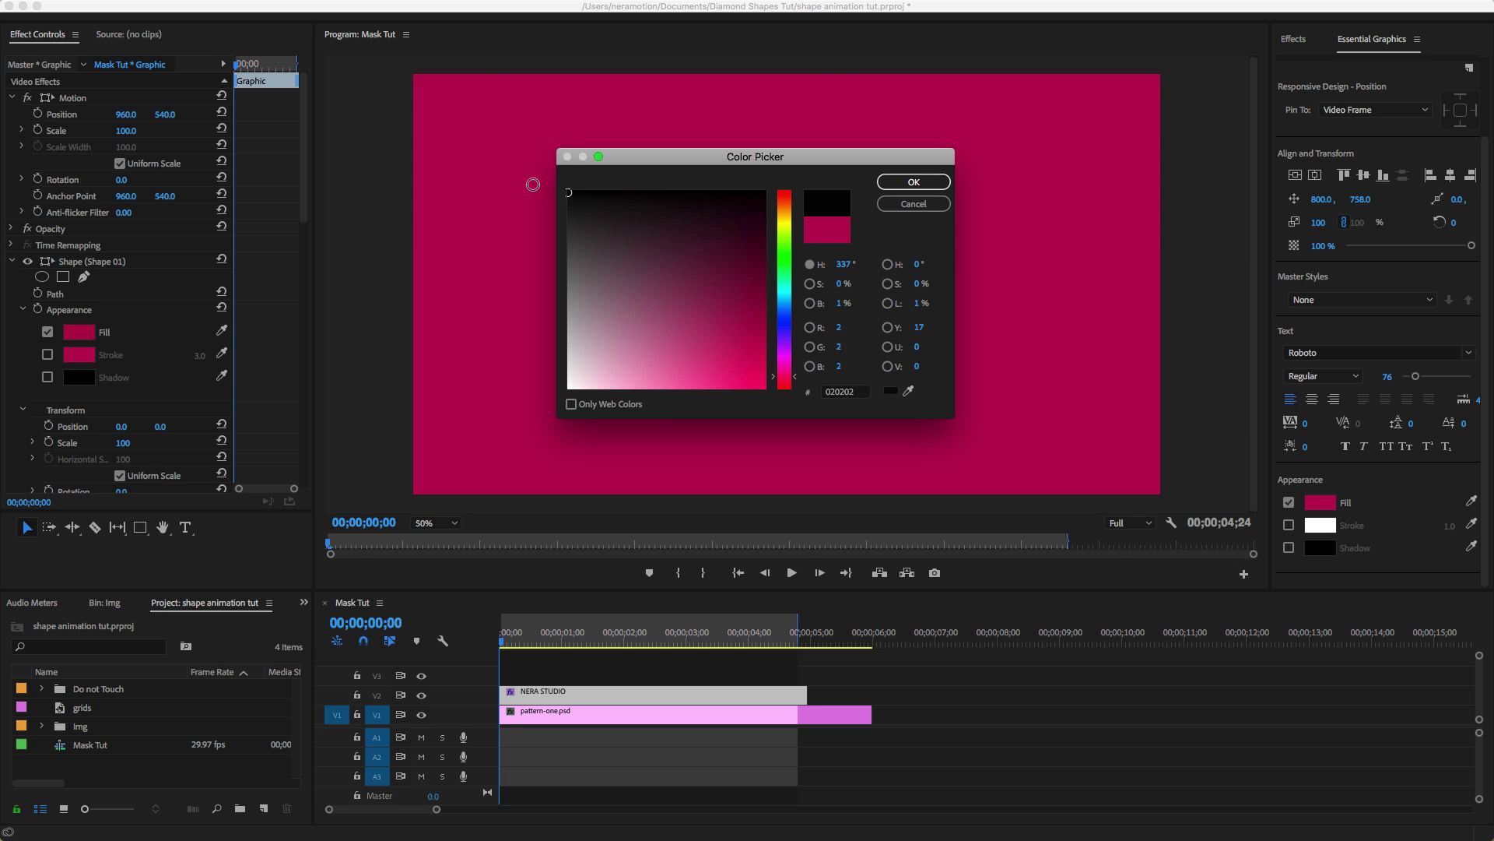
pyautogui.click(907, 183)
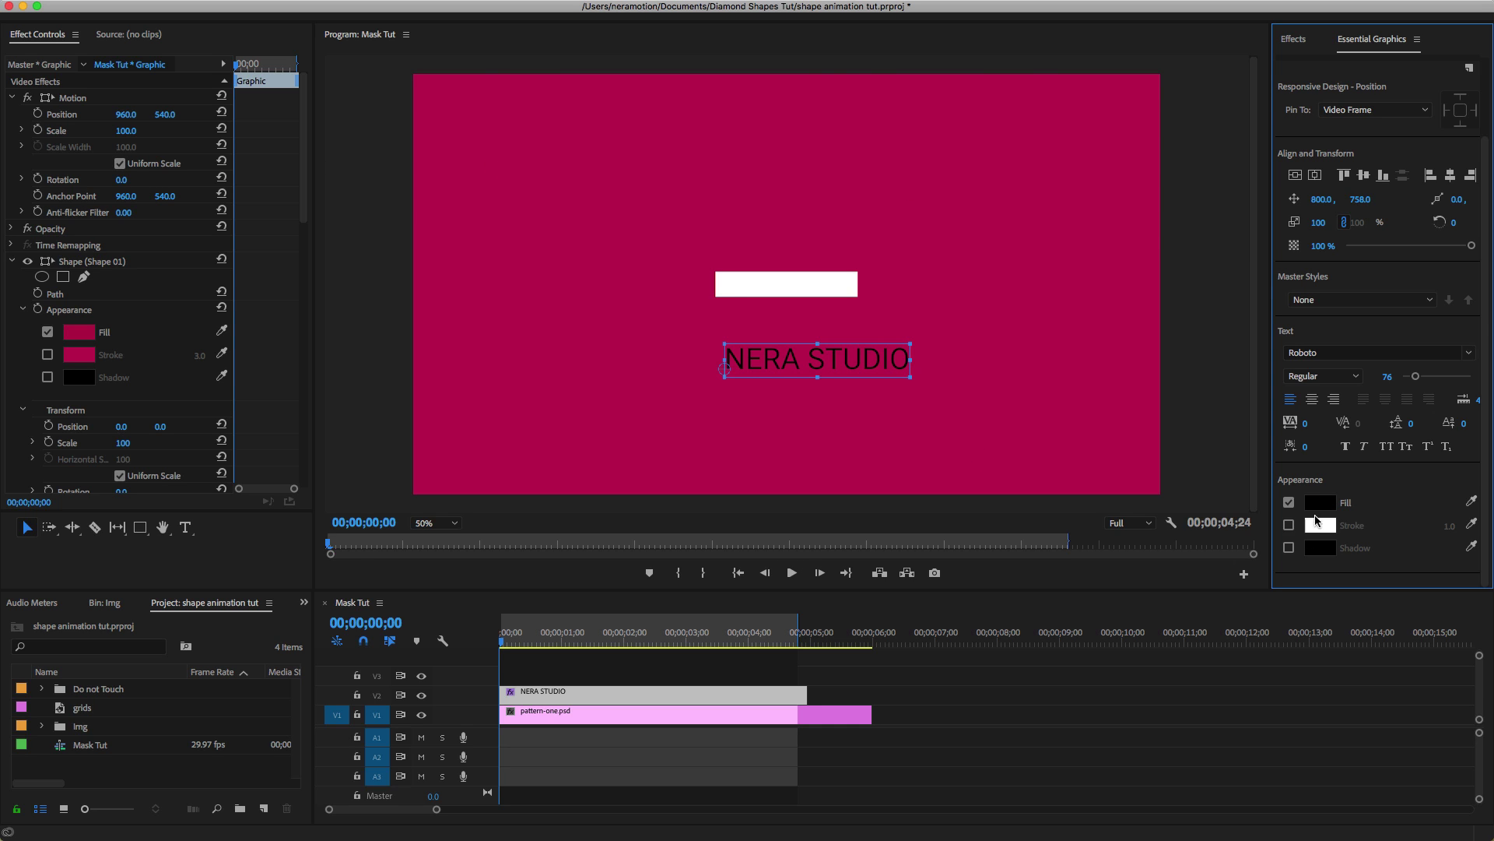
# Set the NERA STUDIO text size to 57 and centre it horizontally and vertically over the white rectangle.
pyautogui.moveTo(1294, 194); pyautogui.dragTo(1317, 177)
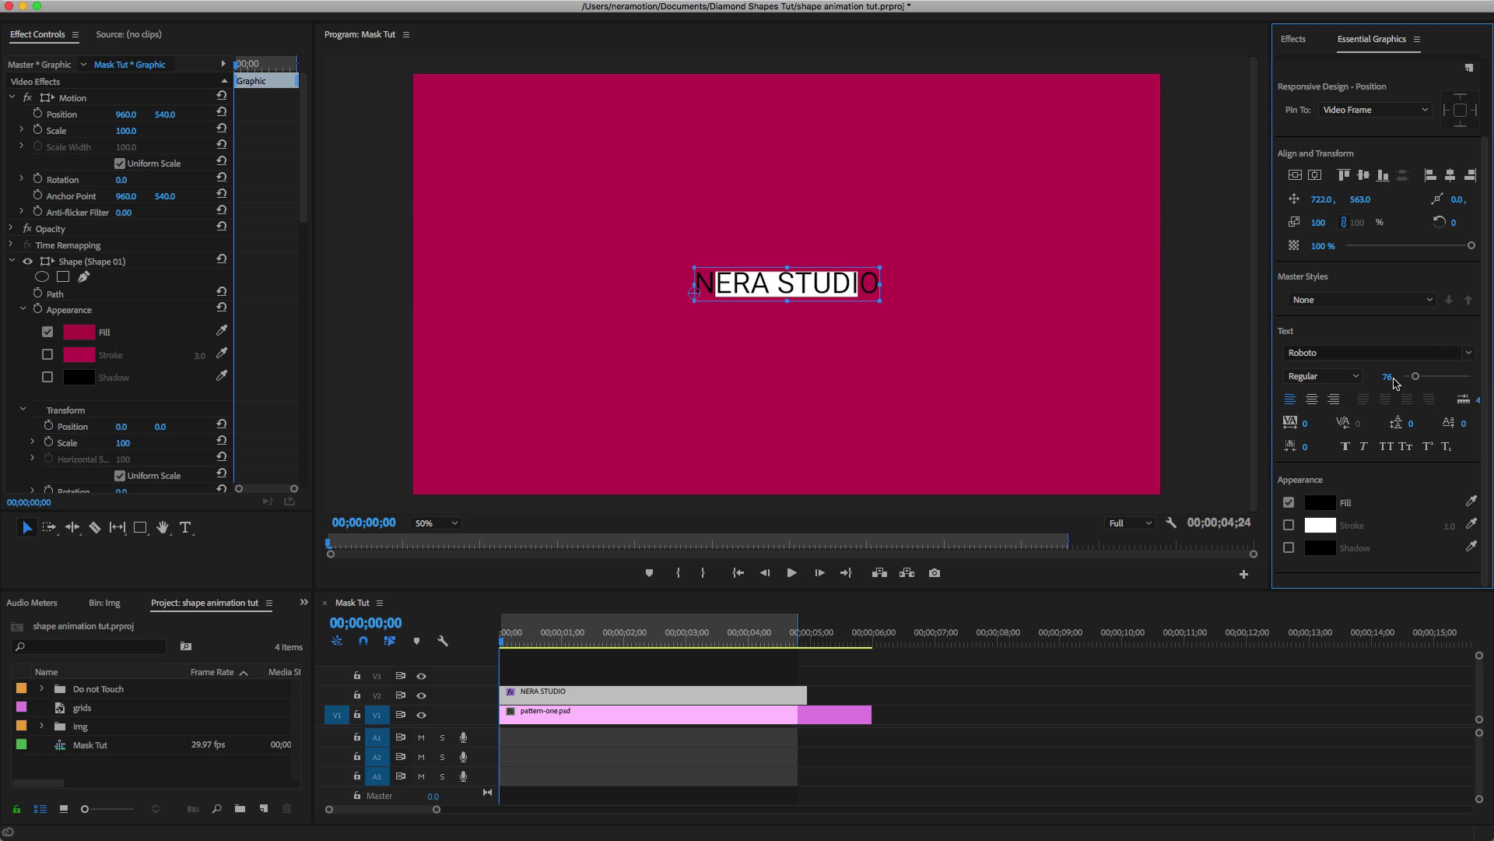
pyautogui.moveTo(1415, 376); pyautogui.dragTo(1412, 376)
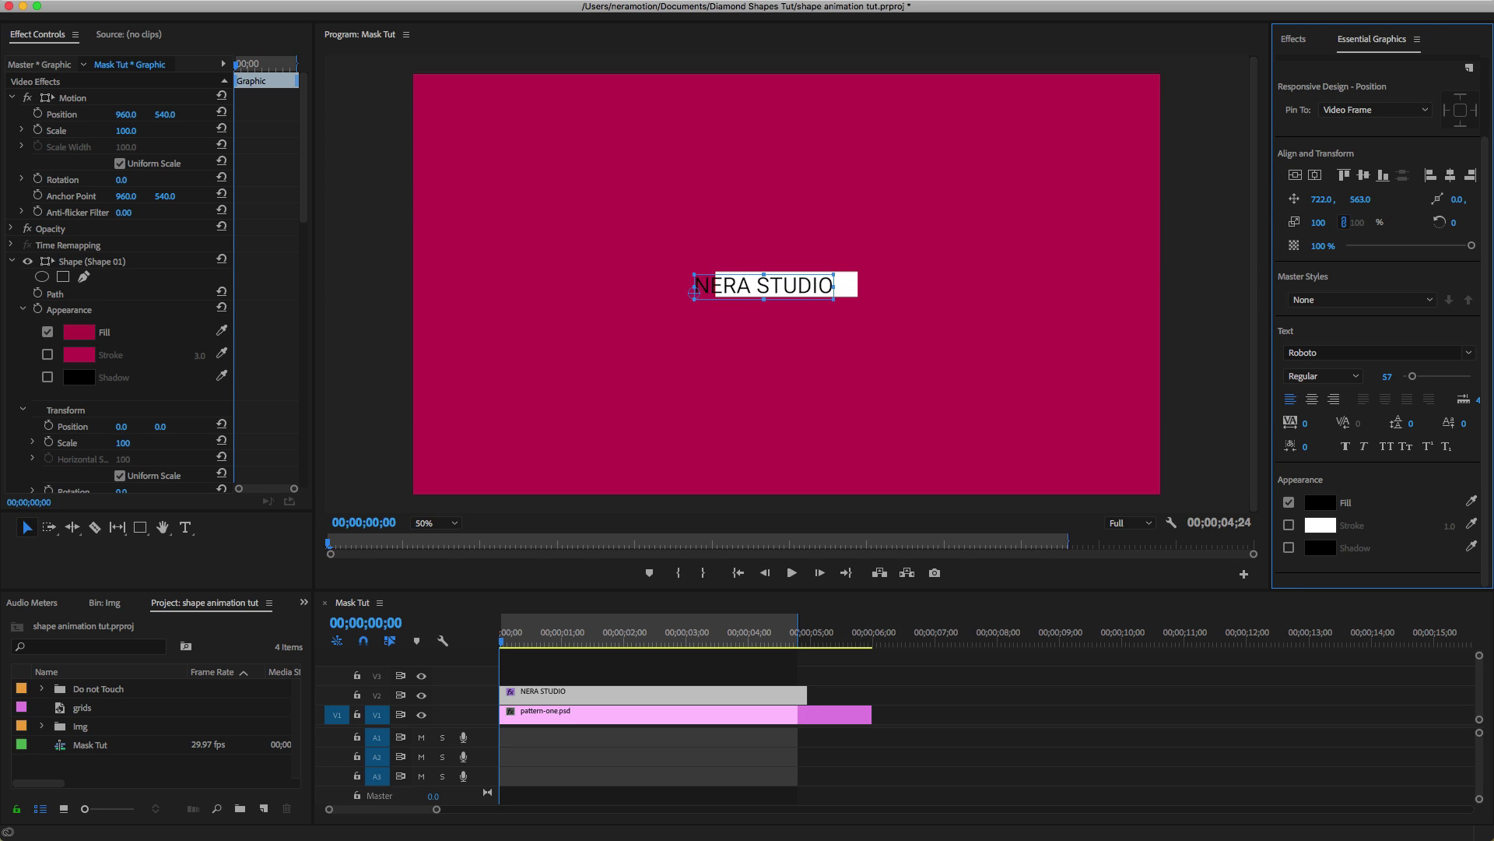
pyautogui.click(1295, 175)
pyautogui.click(1315, 175)
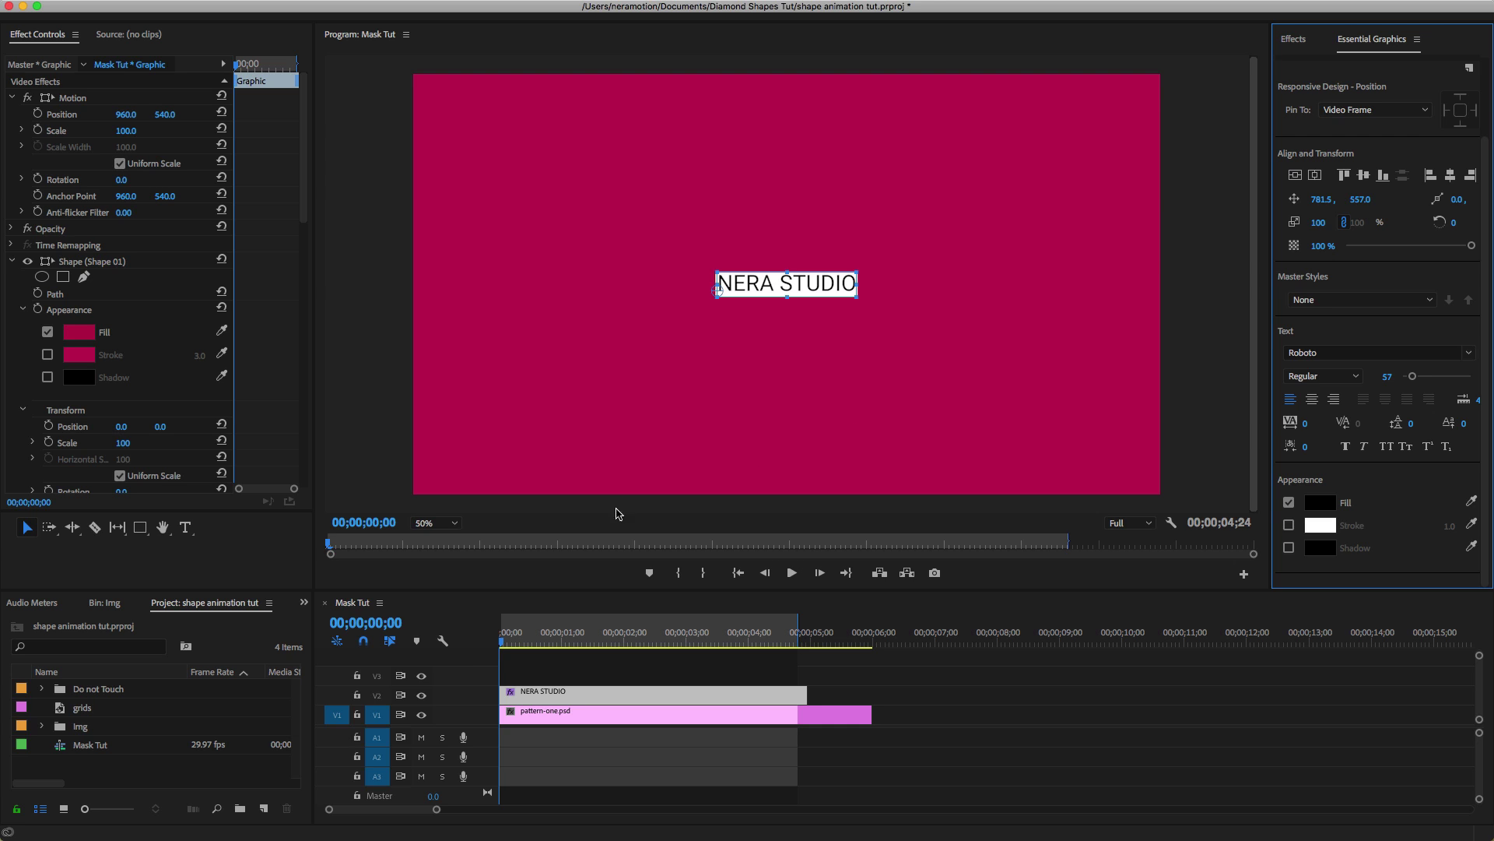
# Draw a small circle with the Ellipse tool in the same graphic clip, above the NERA STUDIO text at about position 956, 387.
pyautogui.click(450, 524)
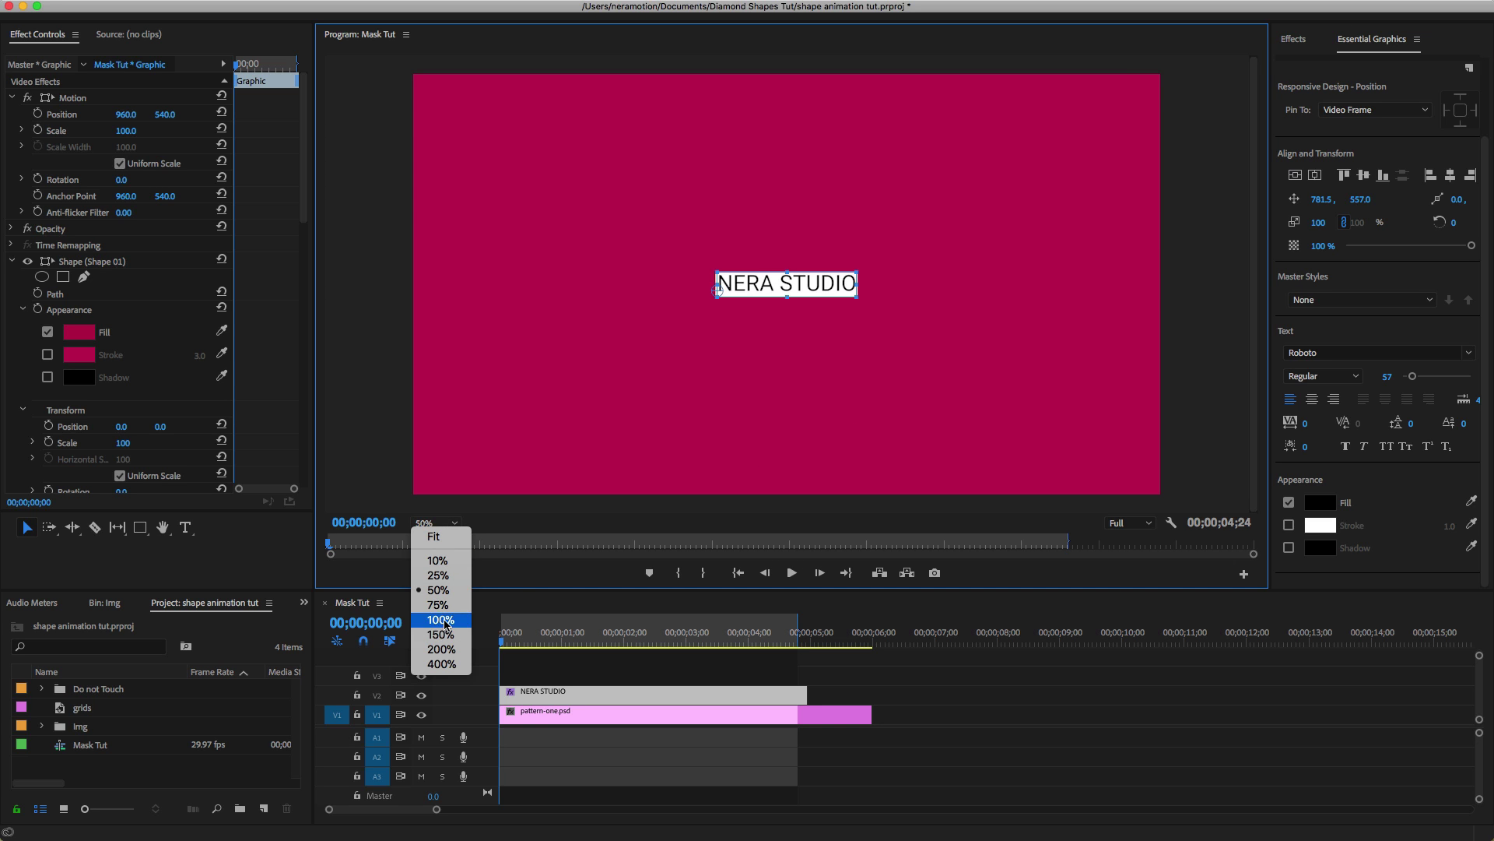
pyautogui.click(442, 620)
pyautogui.click(573, 691)
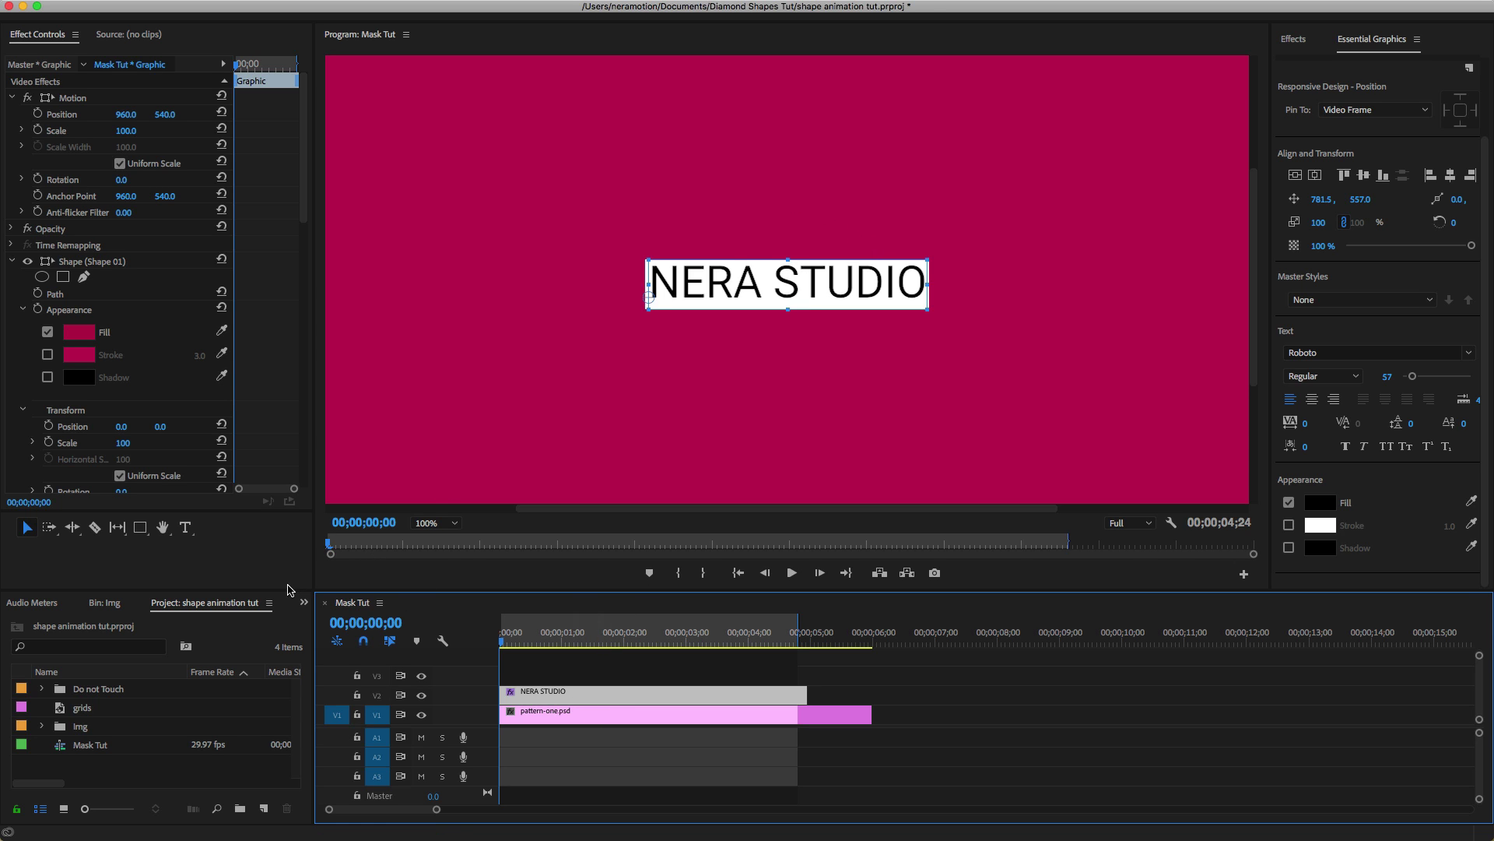
pyautogui.moveTo(148, 534); pyautogui.dragTo(206, 544)
pyautogui.click(784, 165)
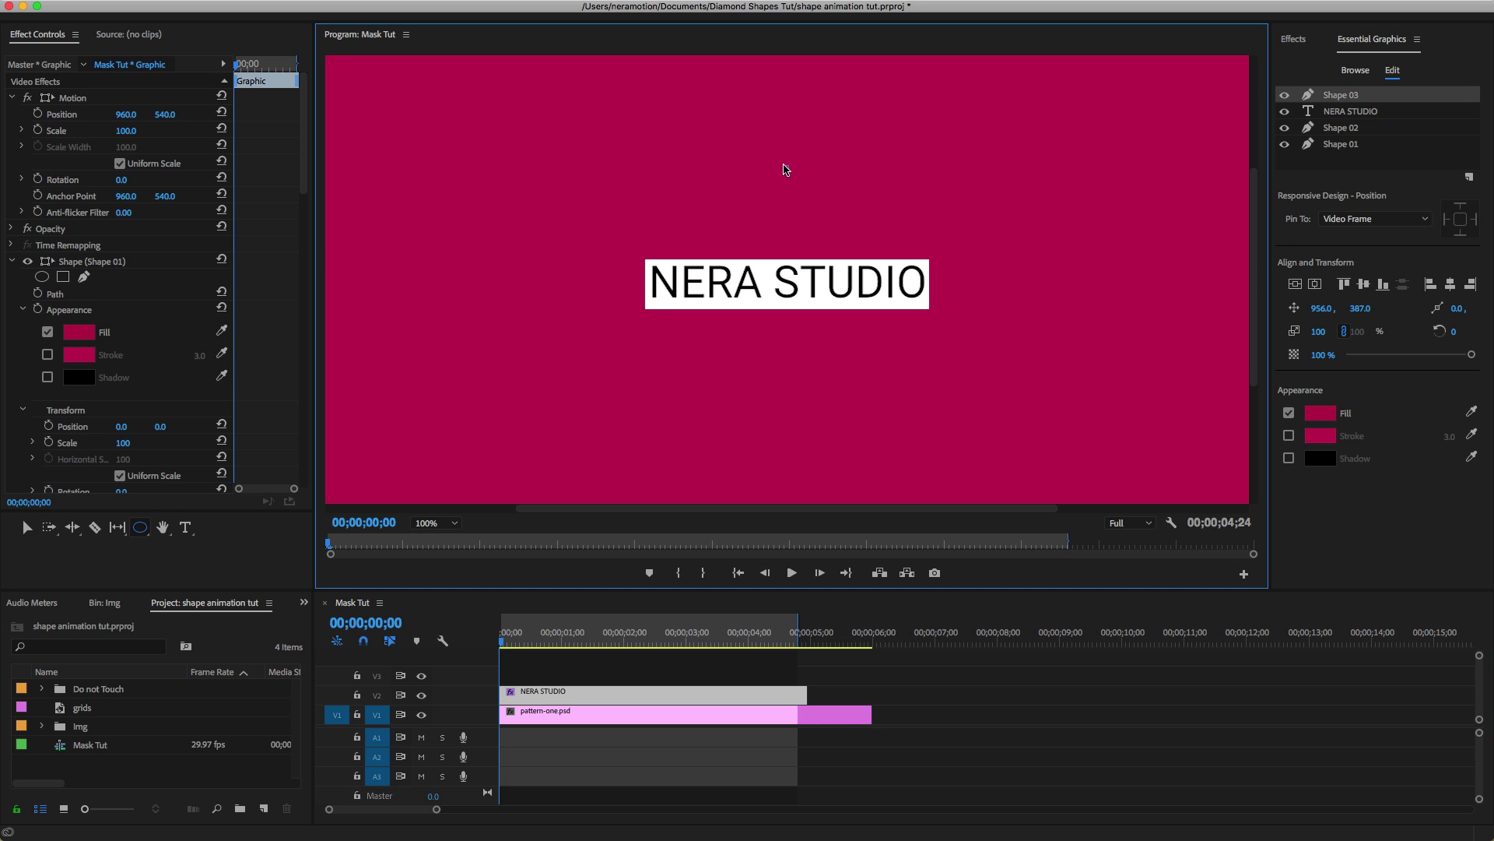
pyautogui.moveTo(785, 169); pyautogui.dragTo(848, 258)
# Turn off the new circle's fill and give it a white stroke.
pyautogui.click(1289, 413)
pyautogui.click(1289, 436)
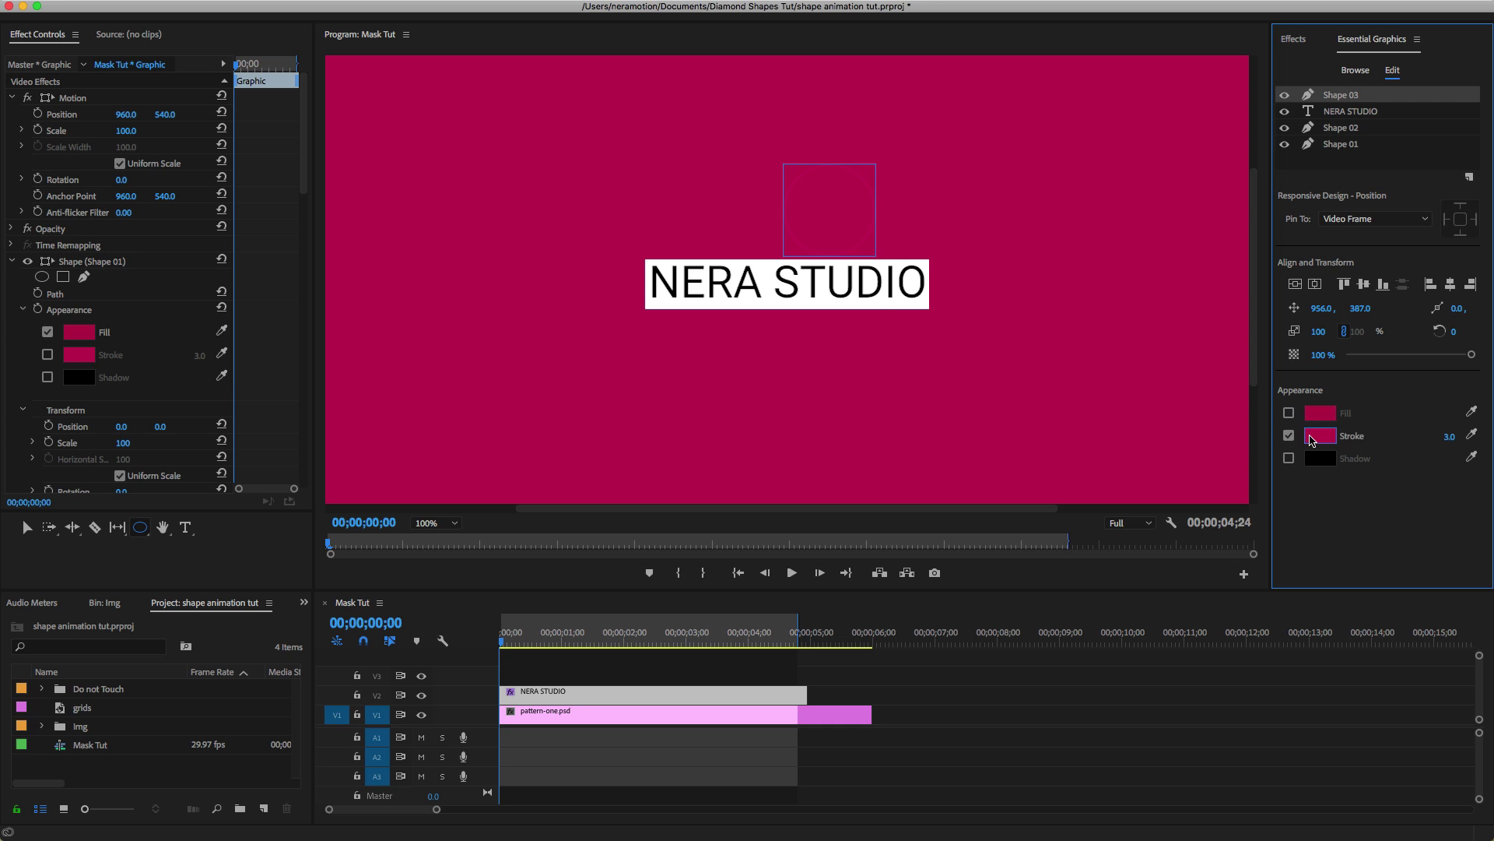
pyautogui.click(1315, 440)
pyautogui.moveTo(768, 343)
pyautogui.mouseDown()
pyautogui.moveTo(584, 369)
pyautogui.moveTo(499, 411)
pyautogui.mouseUp()
pyautogui.click(909, 186)
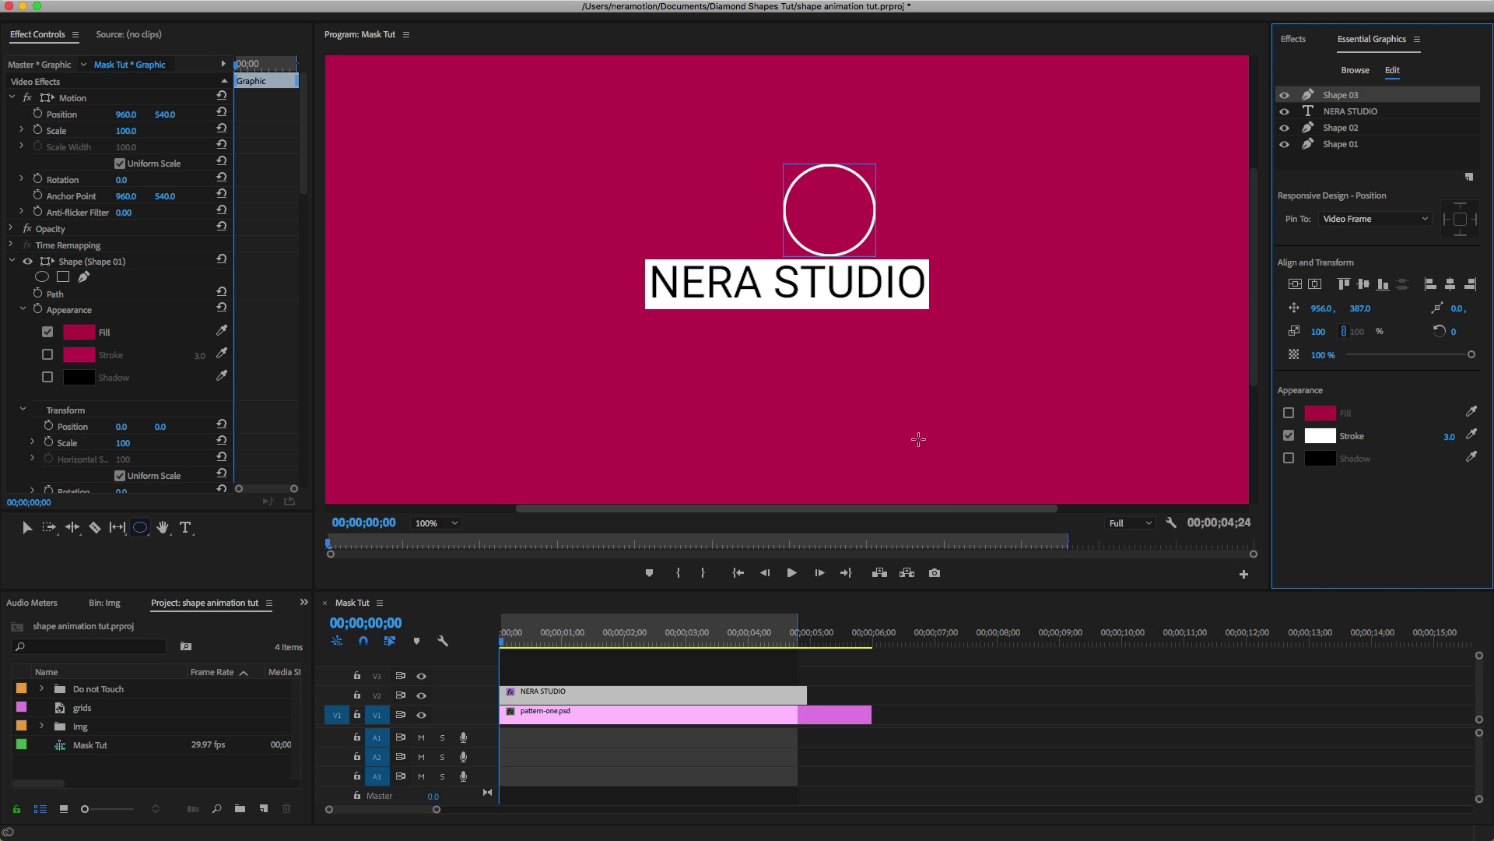
# Centre the white outlined circle vertically and horizontally in the frame.
pyautogui.click(1295, 283)
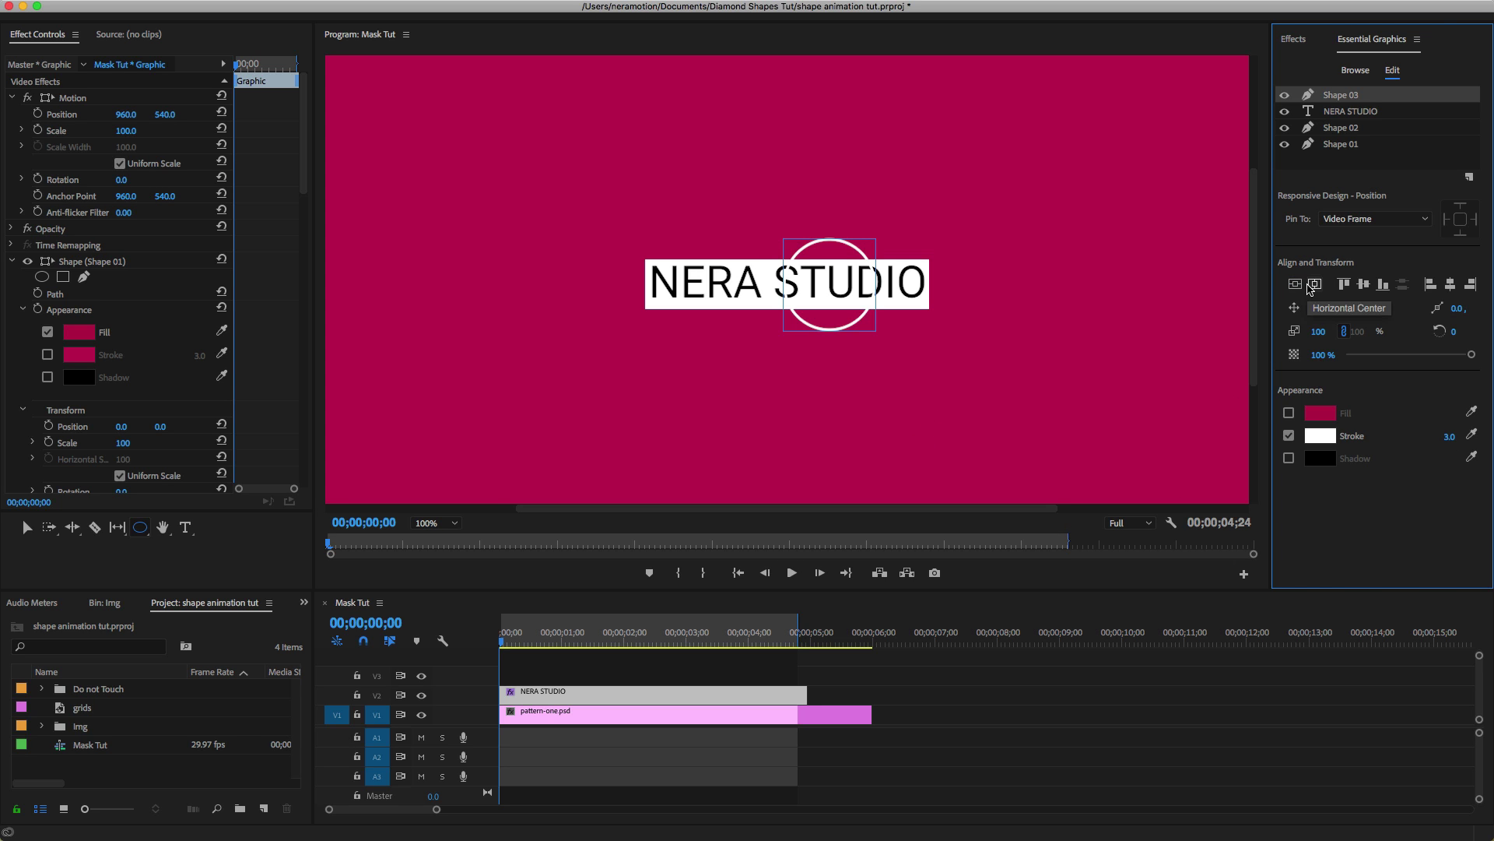
pyautogui.click(1315, 283)
pyautogui.click(588, 697)
# Add the text "NS" below the circle in the same graphic clip, at about position 899, 677.
pyautogui.click(185, 527)
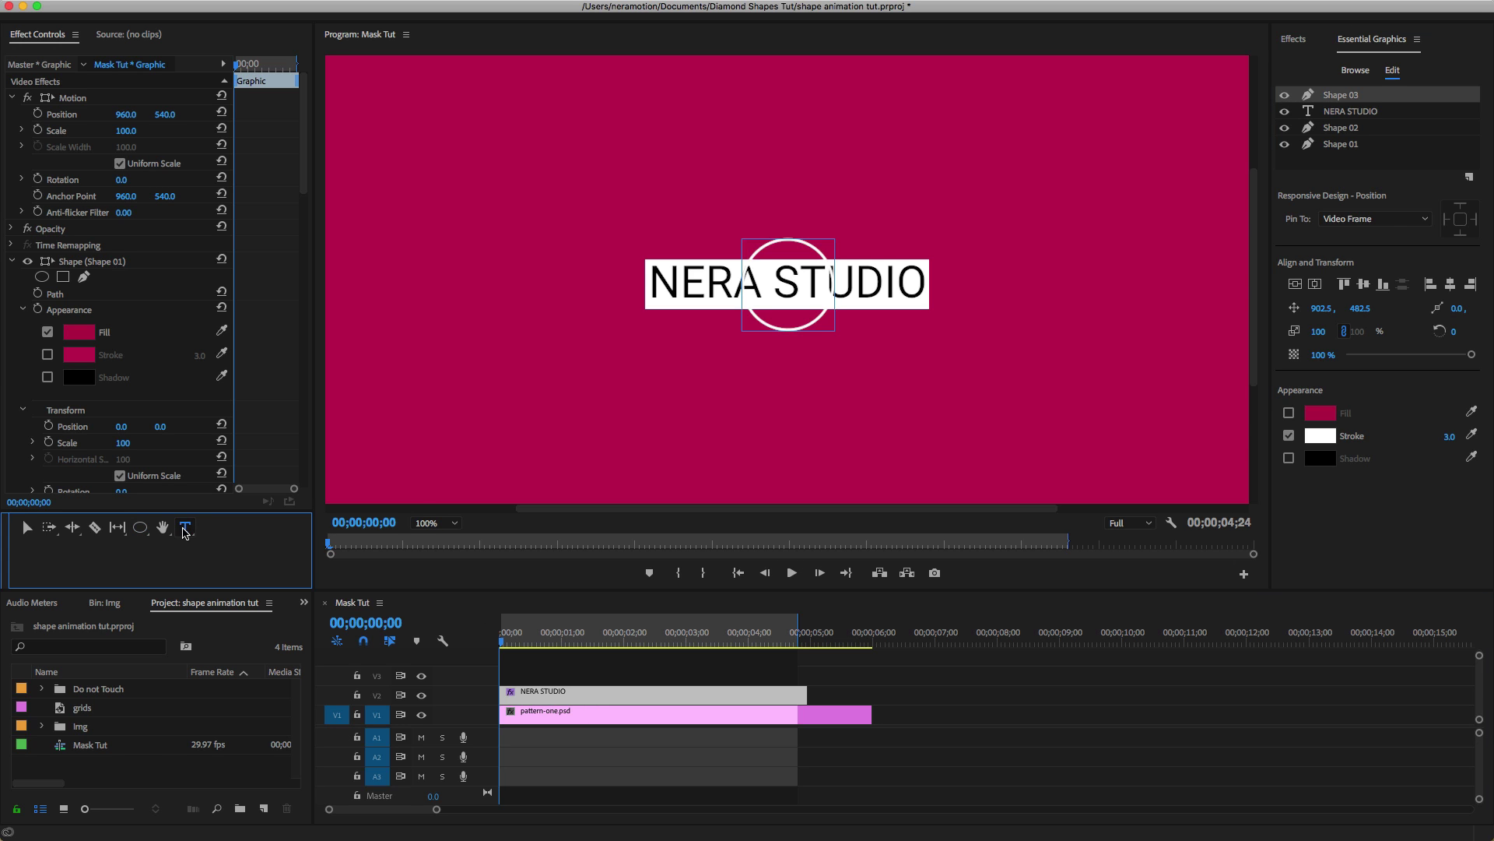
pyautogui.click(746, 400)
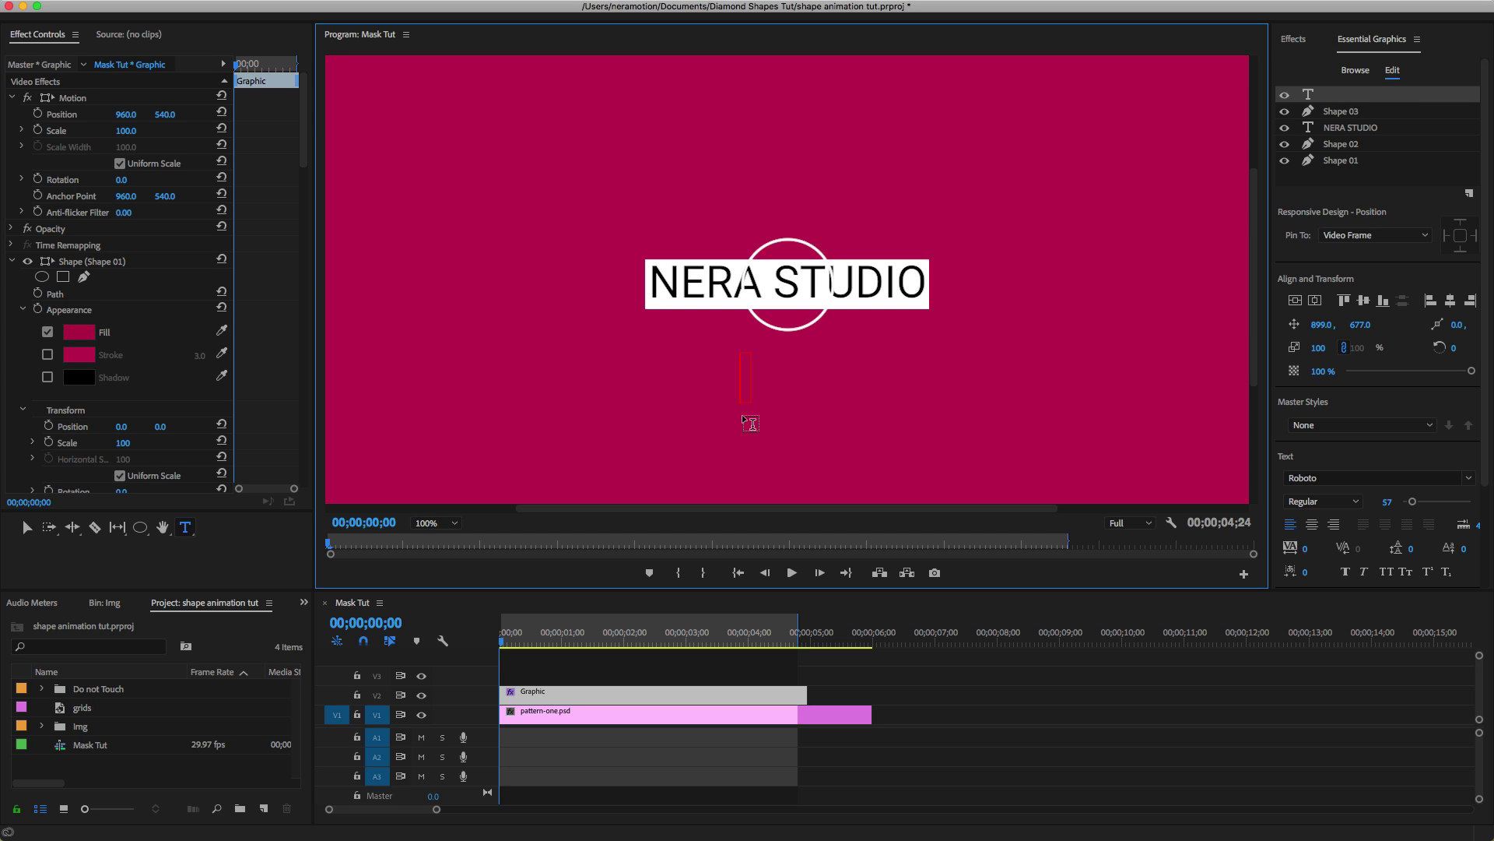
pyautogui.write('NS')
pyautogui.click(26, 527)
# Set the NS text size to 70 and centre it vertically and horizontally in the frame.
pyautogui.click(1295, 301)
pyautogui.click(1315, 301)
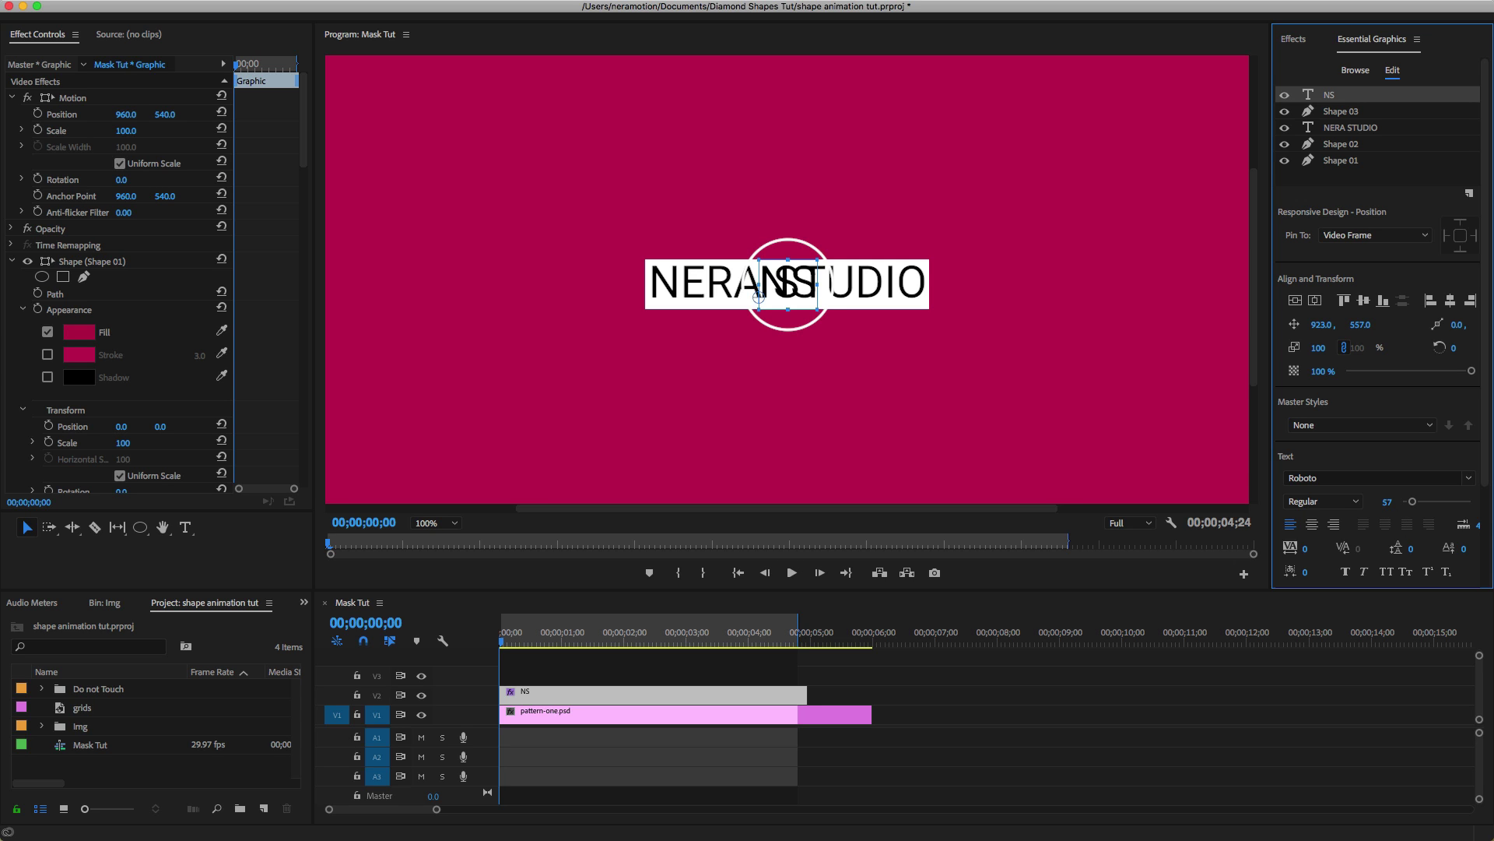
pyautogui.moveTo(1387, 502); pyautogui.dragTo(1398, 502)
pyautogui.click(1295, 300)
pyautogui.click(1314, 302)
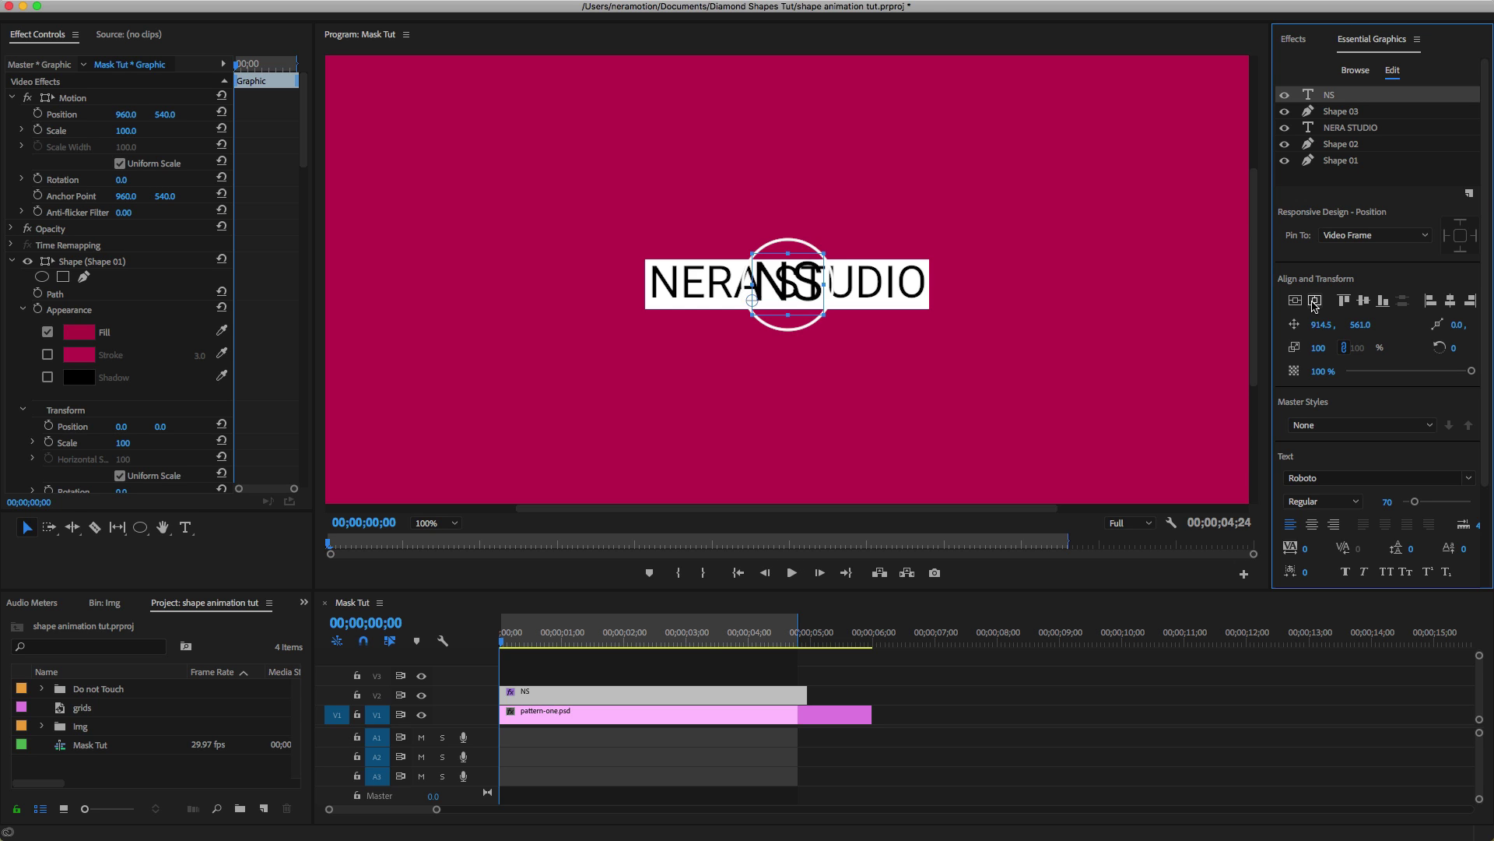
# Collapse the Shape 01 and Shape 02 effect properties of the graphic clip and deselect its layers.
pyautogui.click(589, 692)
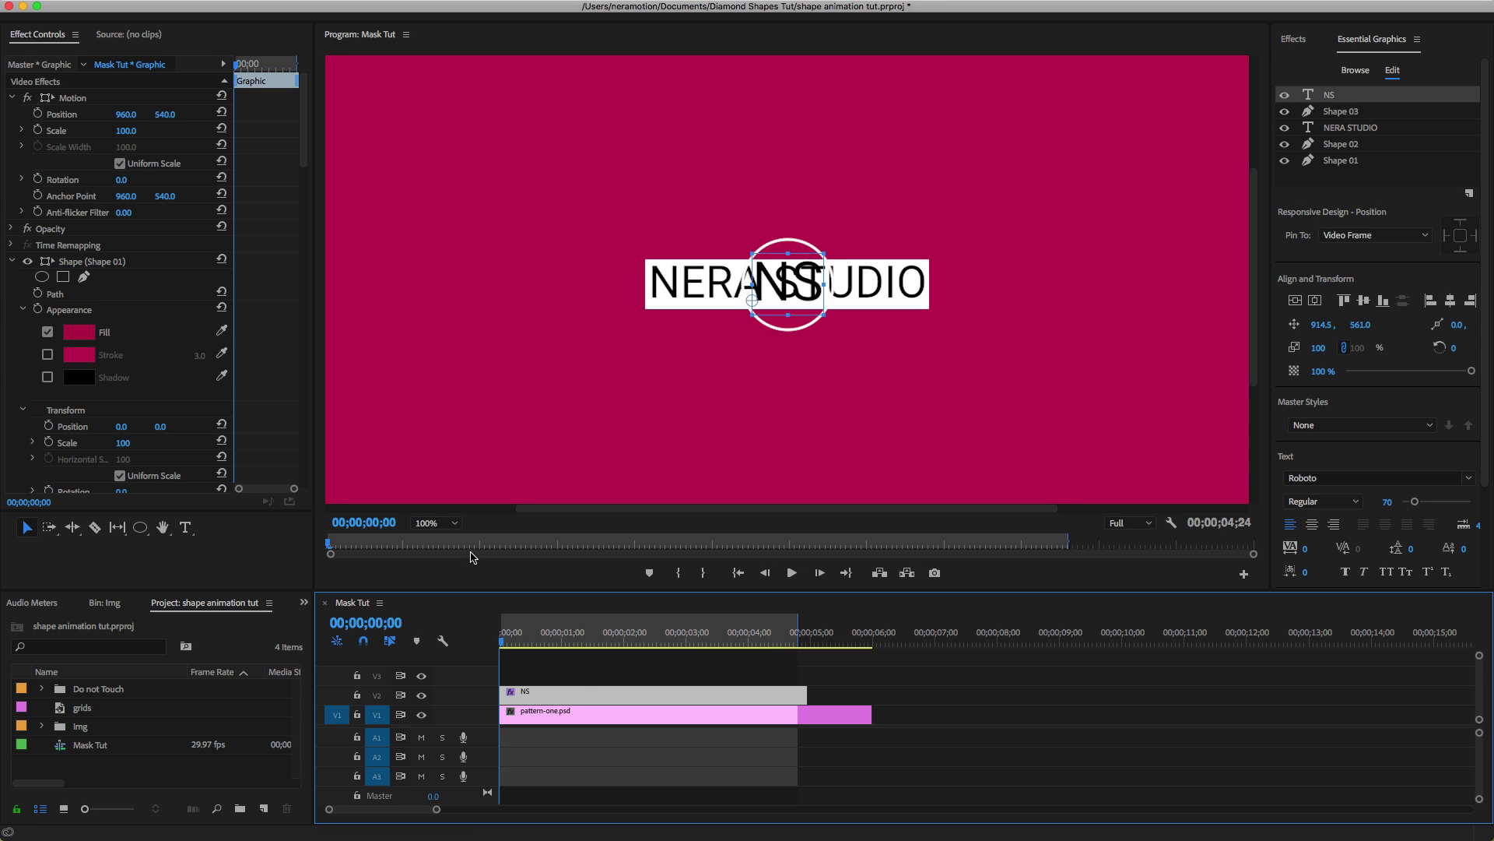
pyautogui.click(12, 262)
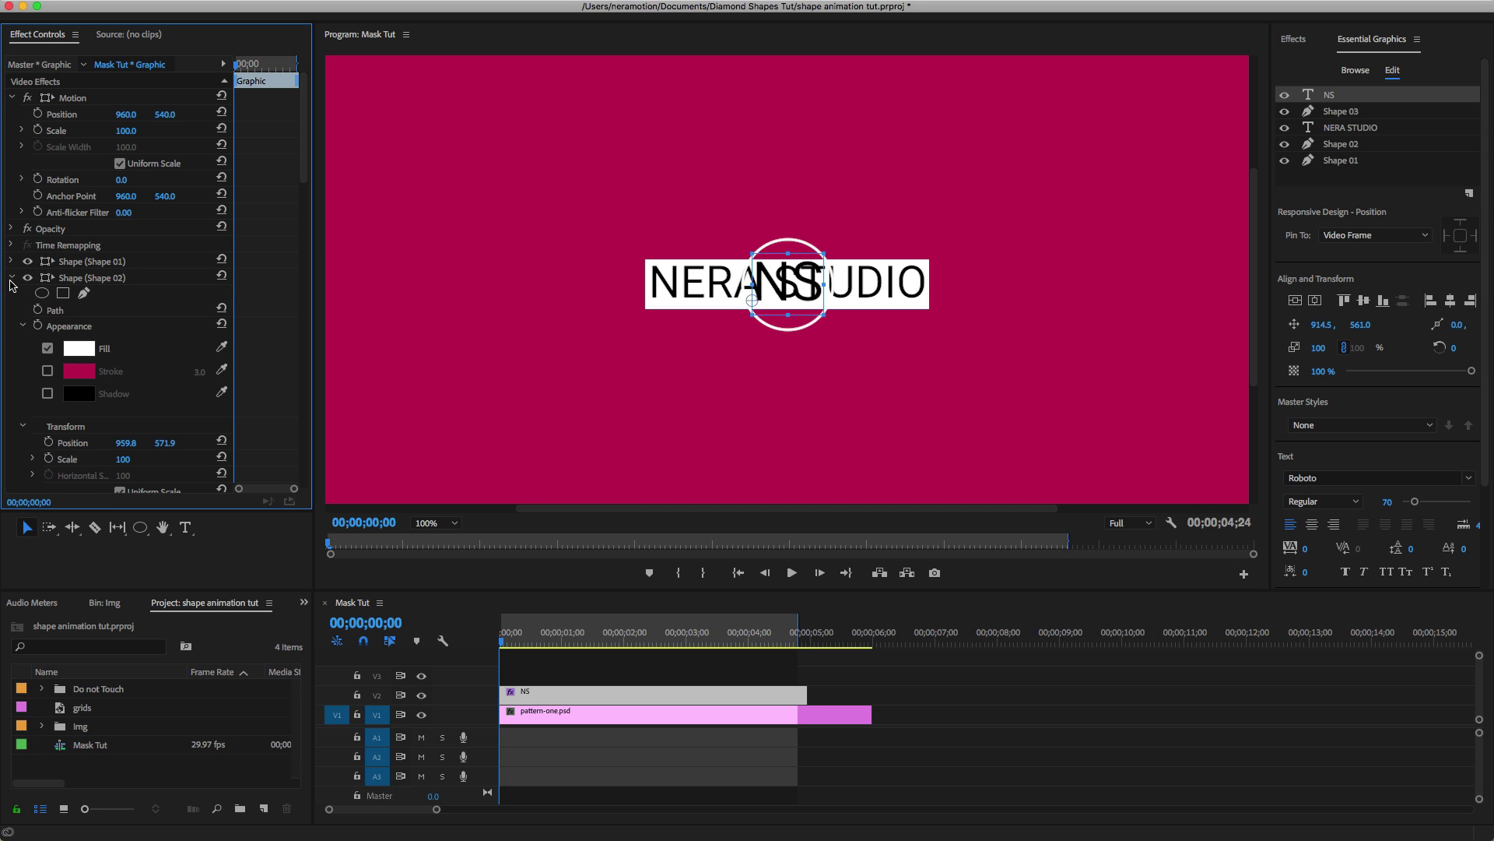
pyautogui.click(12, 279)
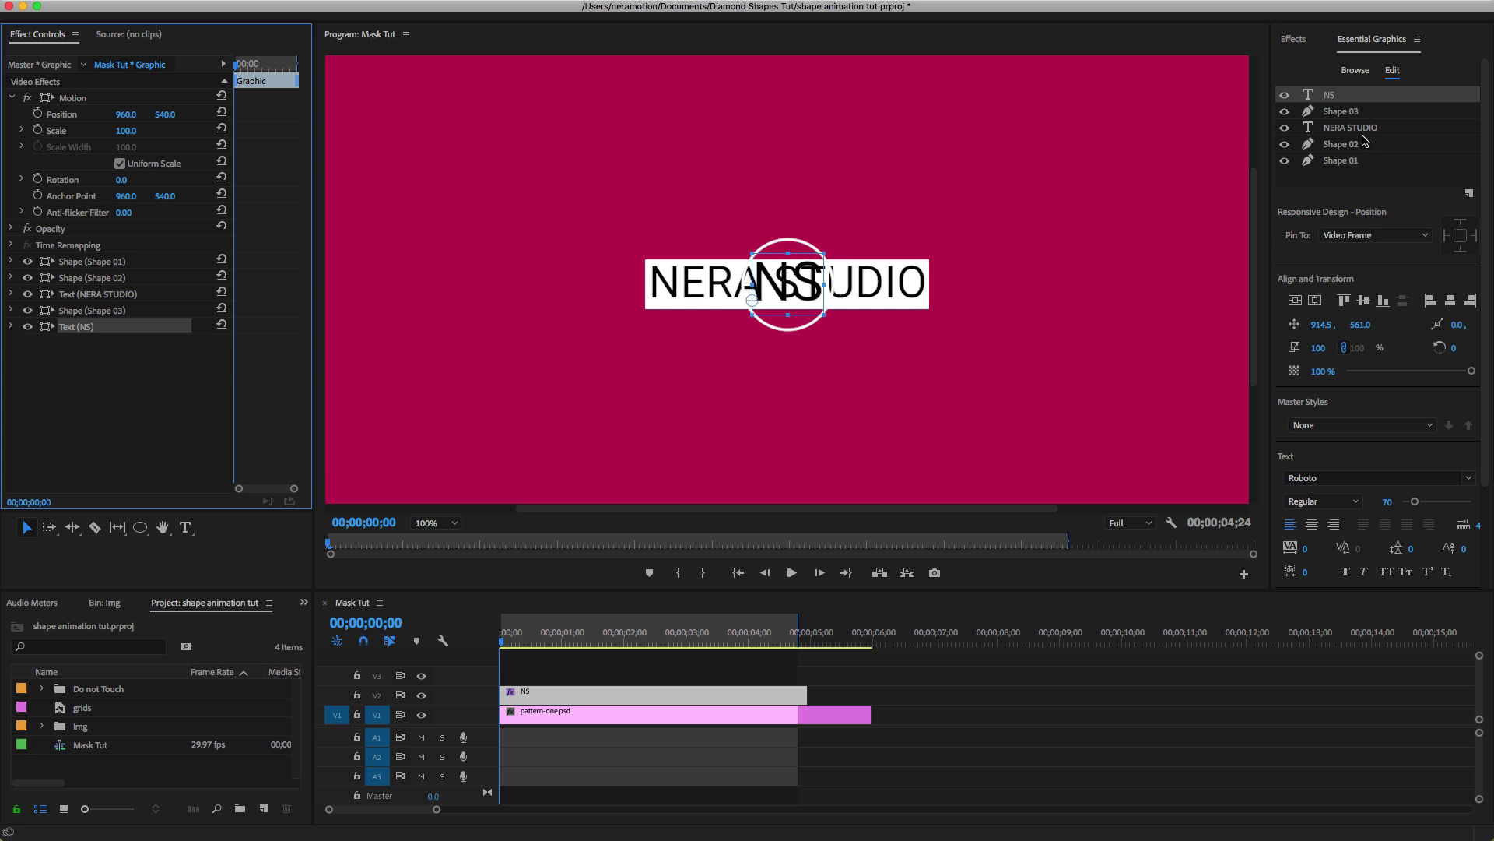
pyautogui.click(1372, 173)
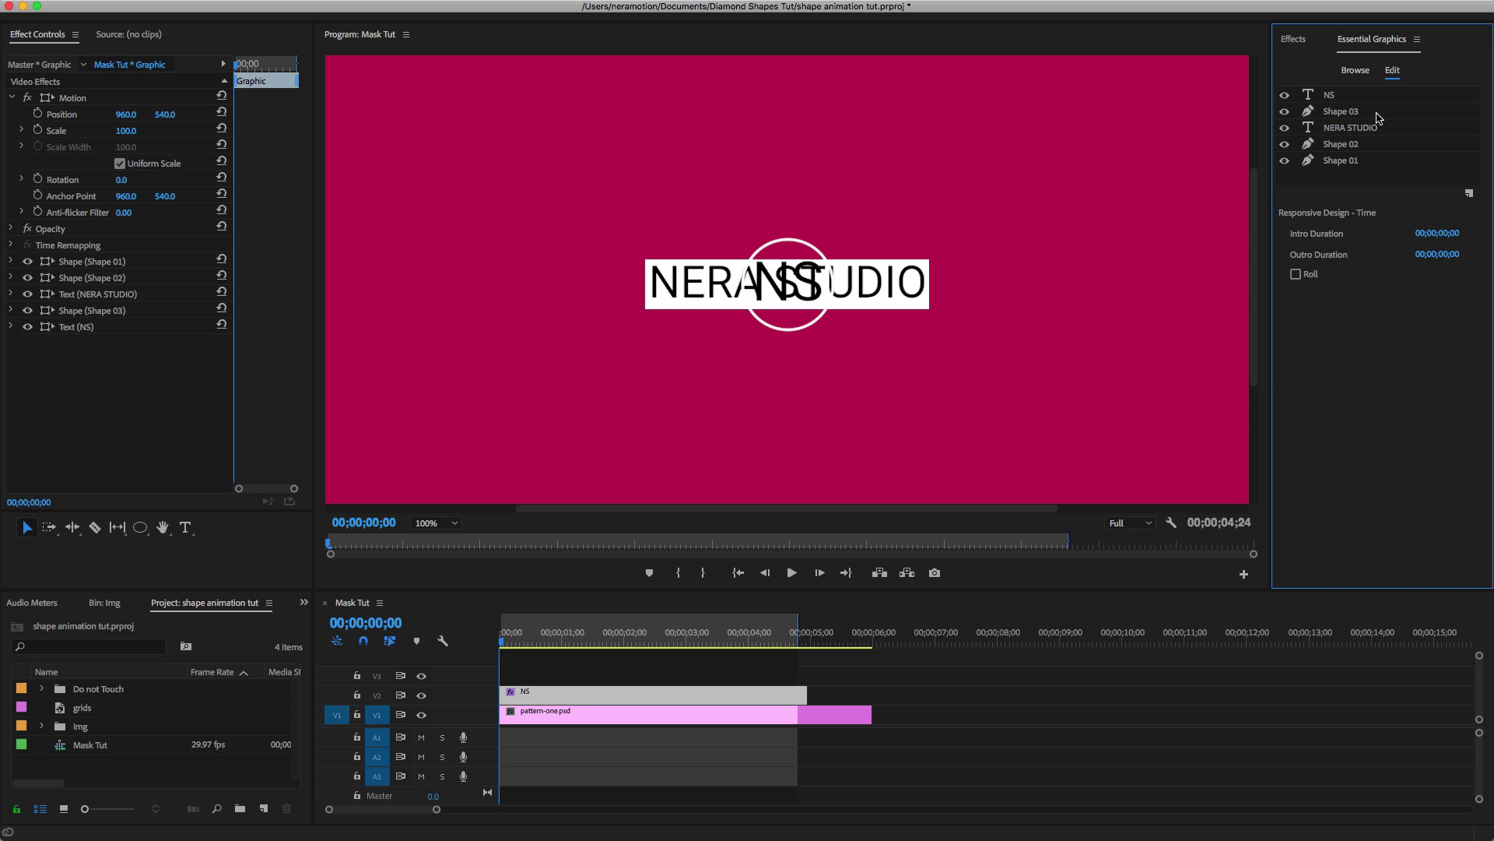
# Rename the Shape 01 background layer to RED.
pyautogui.click(1341, 165)
pyautogui.rightClick(1342, 162)
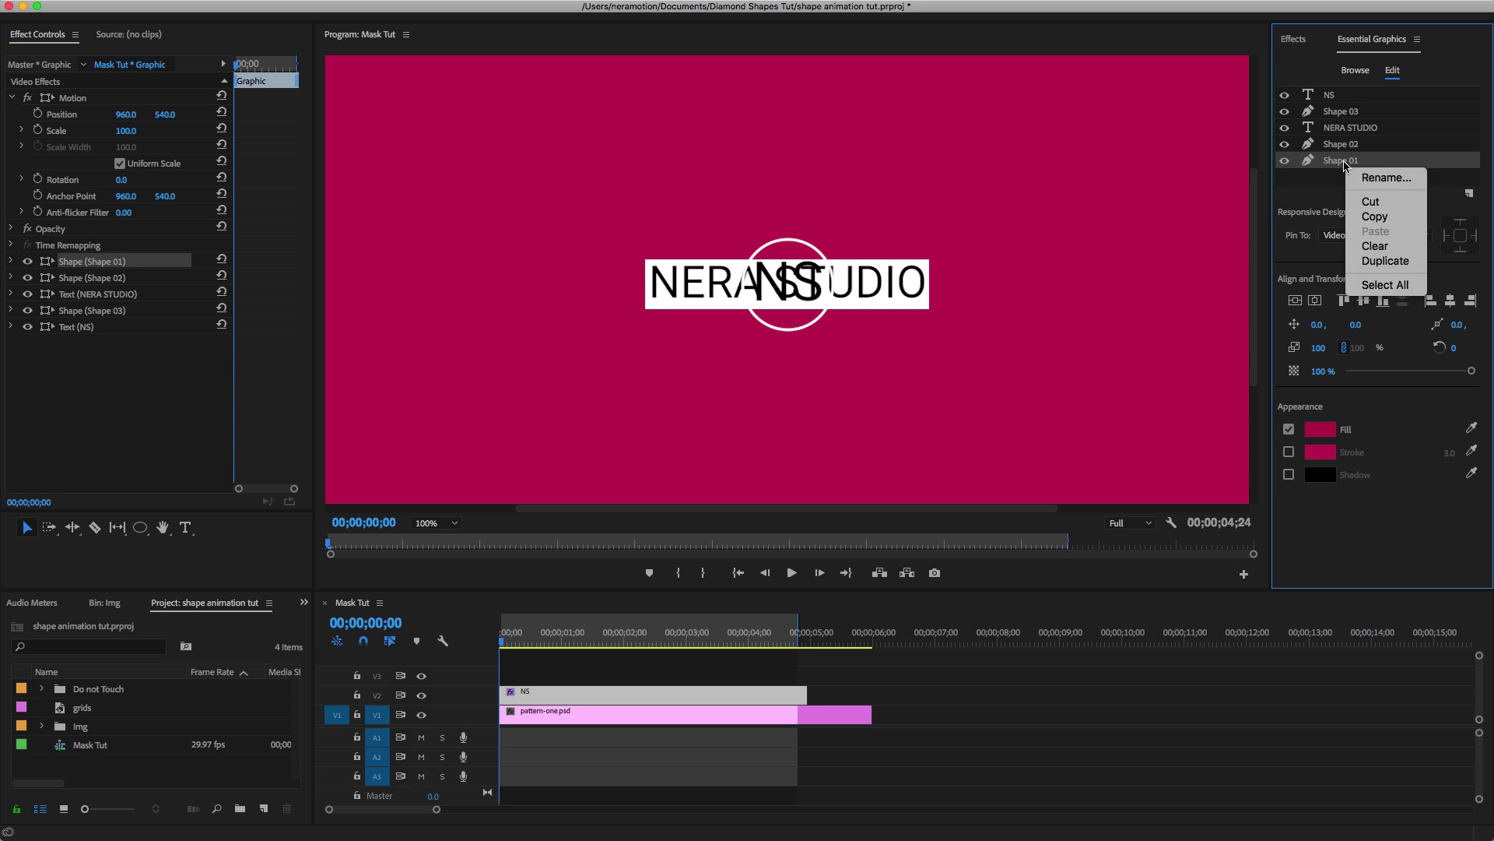
pyautogui.click(1374, 179)
pyautogui.write('RED')
pyautogui.press('Return')
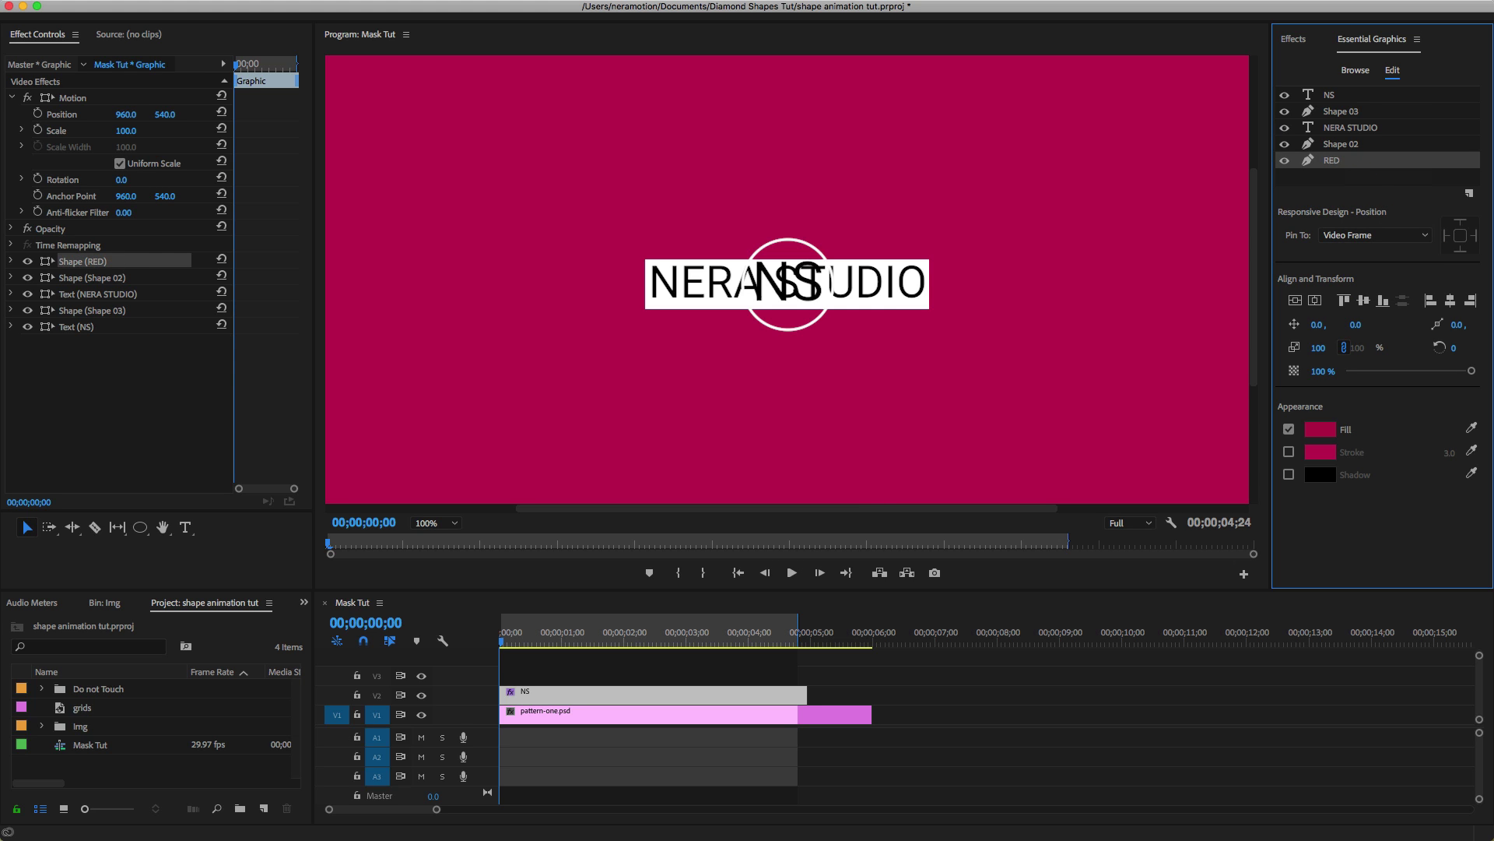
# Rename the Shape 02 white rectangle layer to BANNER.
pyautogui.click(1334, 148)
pyautogui.rightClick(1335, 148)
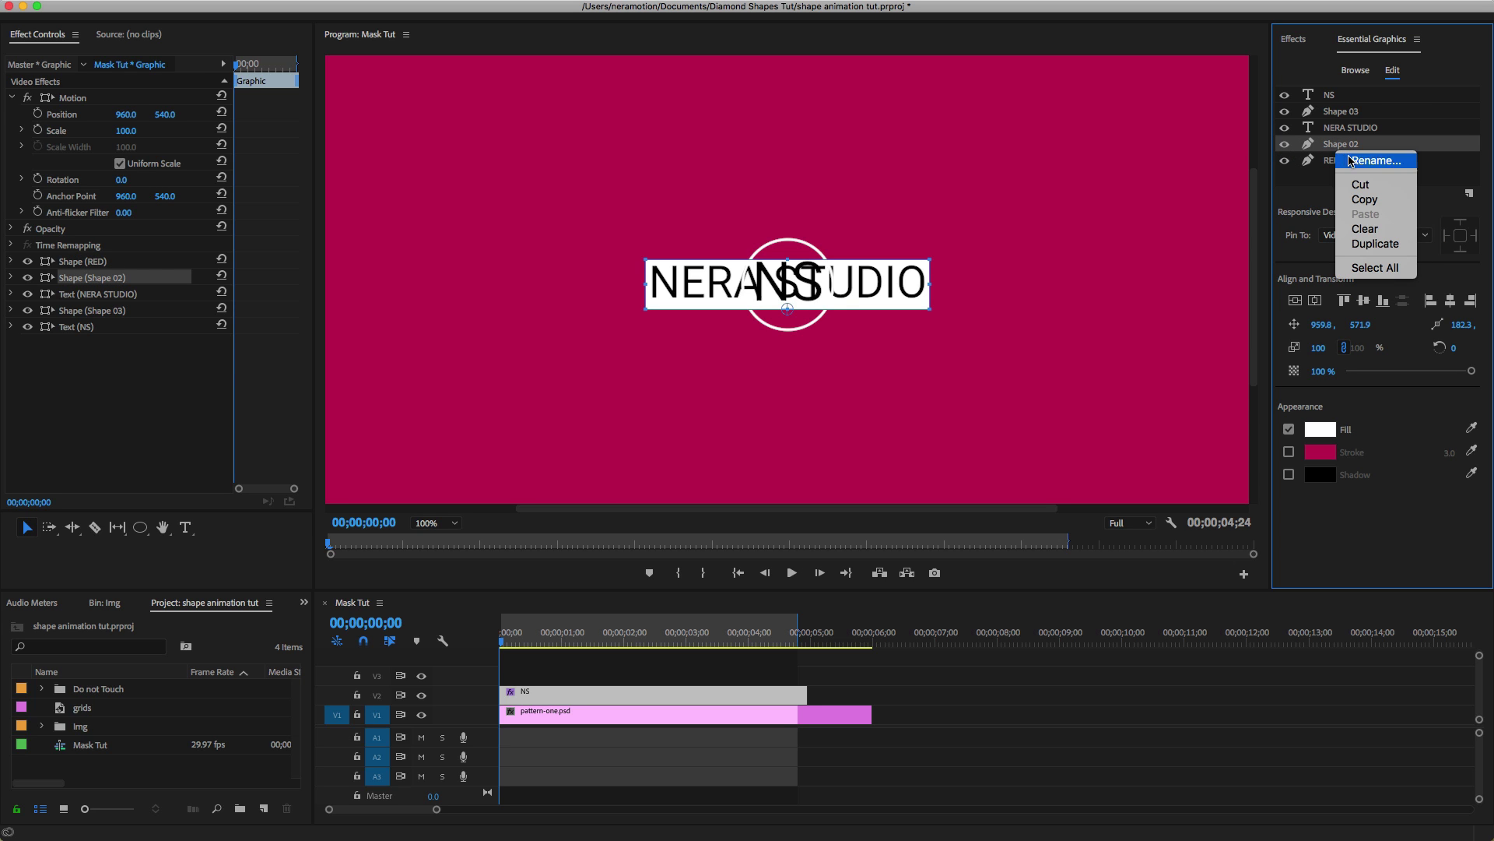
pyautogui.click(1350, 160)
pyautogui.write('BANNER')
pyautogui.press('Return')
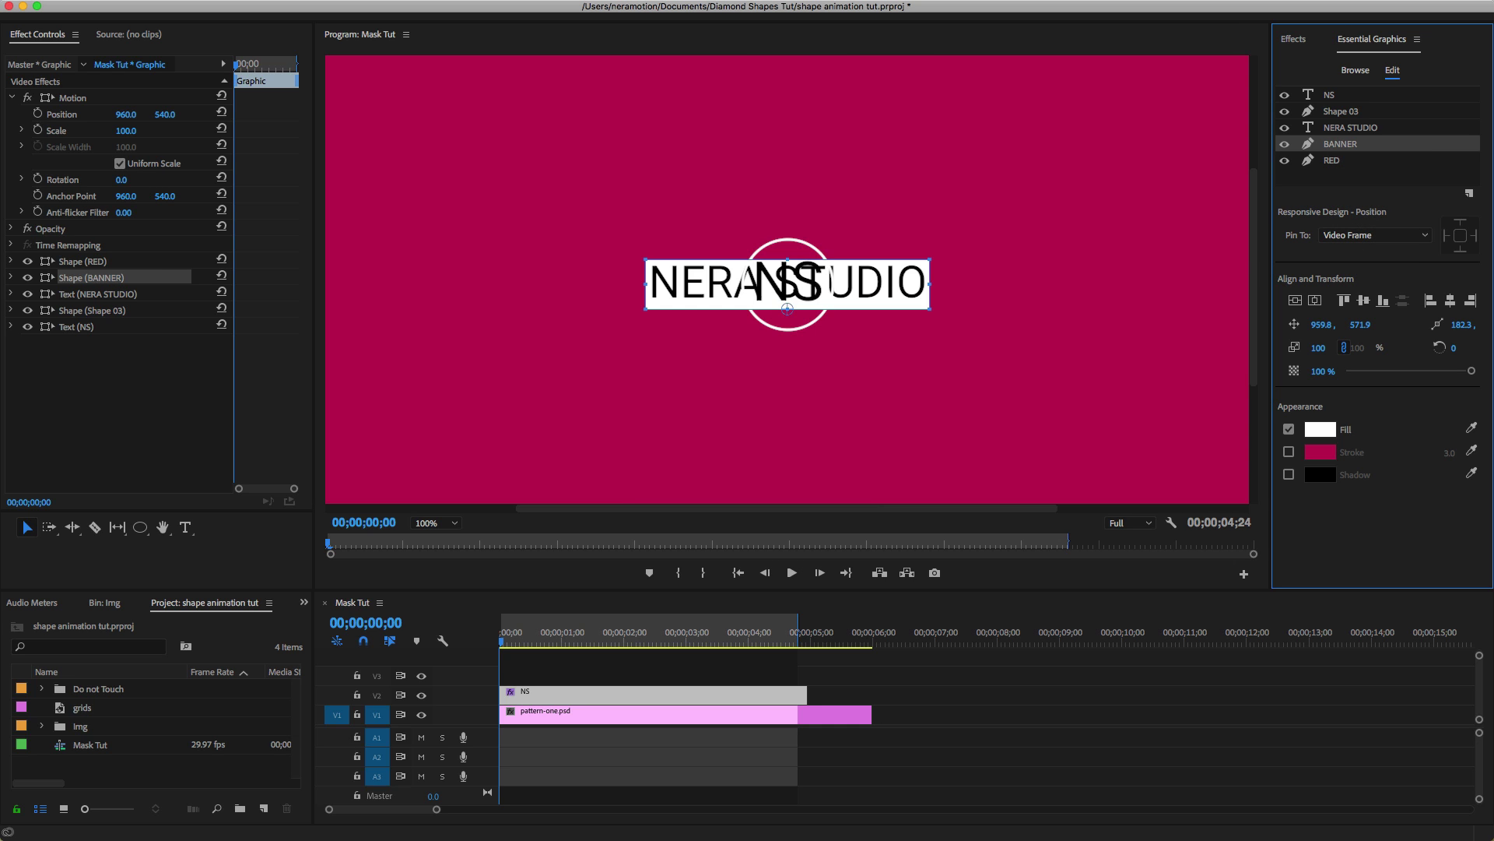
# Rename the Shape 03 circle layer to STROKE.
pyautogui.click(1347, 112)
pyautogui.rightClick(1345, 115)
pyautogui.click(1386, 126)
pyautogui.write('STROKE')
pyautogui.press('Return')
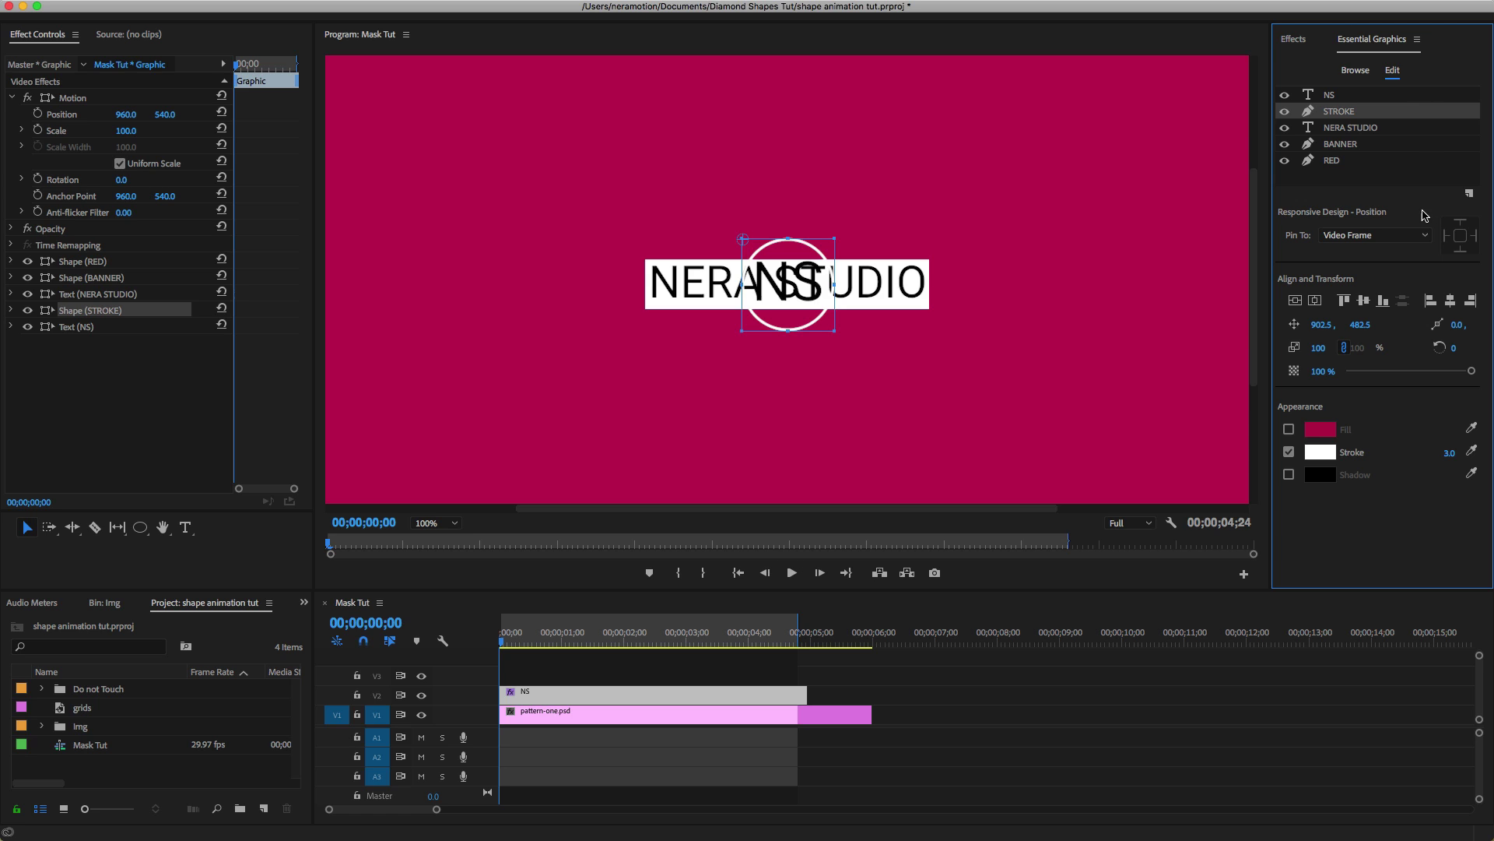
# Move the NS text and the STROKE circle together straight up to just above the banner, the circle at about position 902, 396.
pyautogui.keyDown('shift'); pyautogui.click(1330, 97); pyautogui.keyUp('shift')
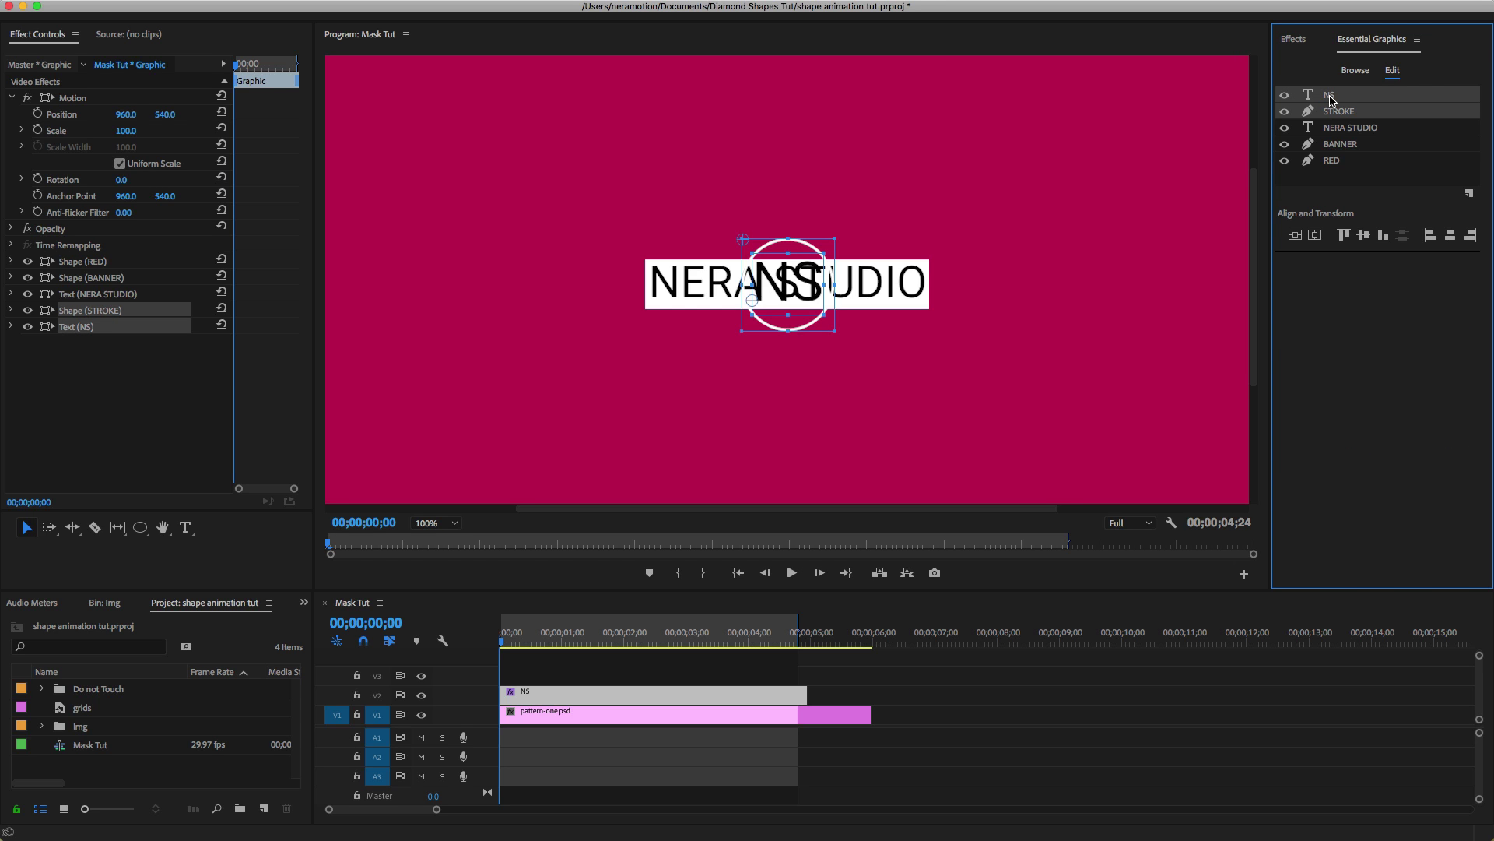
pyautogui.click(802, 307)
pyautogui.moveTo(801, 307); pyautogui.dragTo(815, 239)
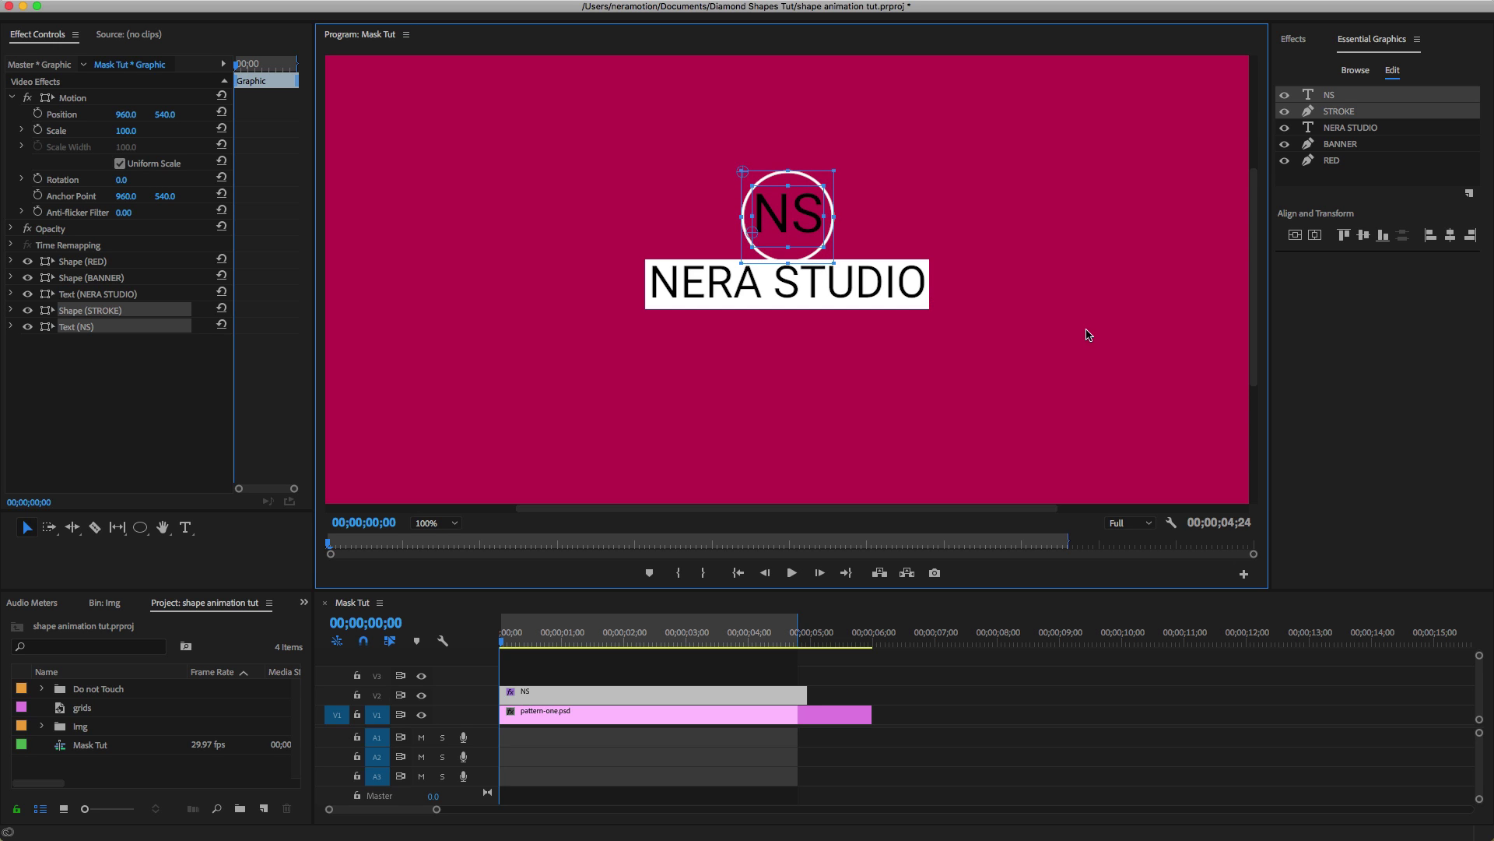
pyautogui.click(1315, 344)
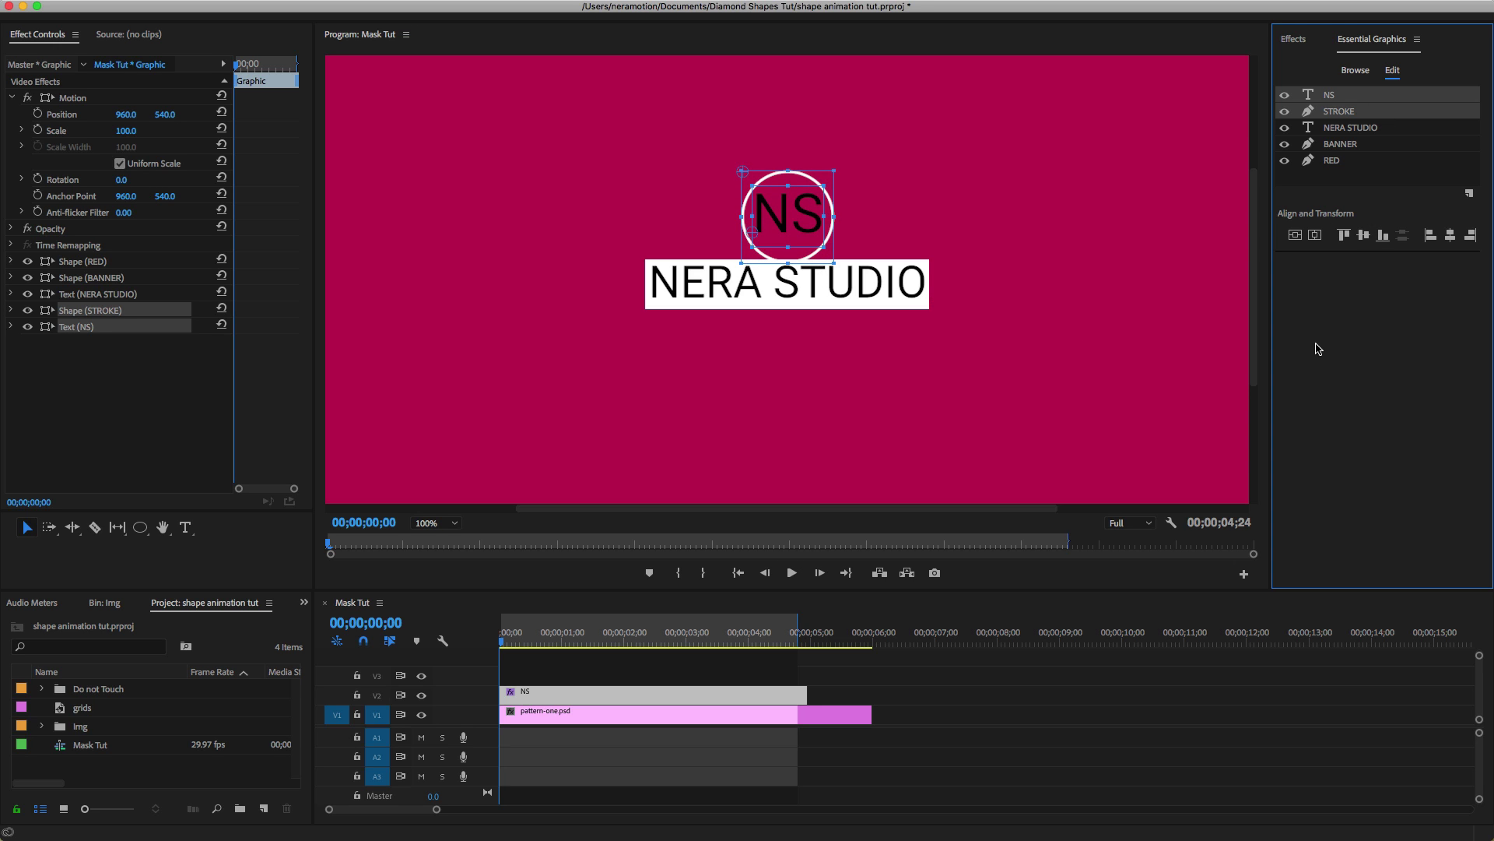
pyautogui.click(1394, 163)
# Change the STROKE circle's stroke colour to purple (7129C4).
pyautogui.click(1353, 115)
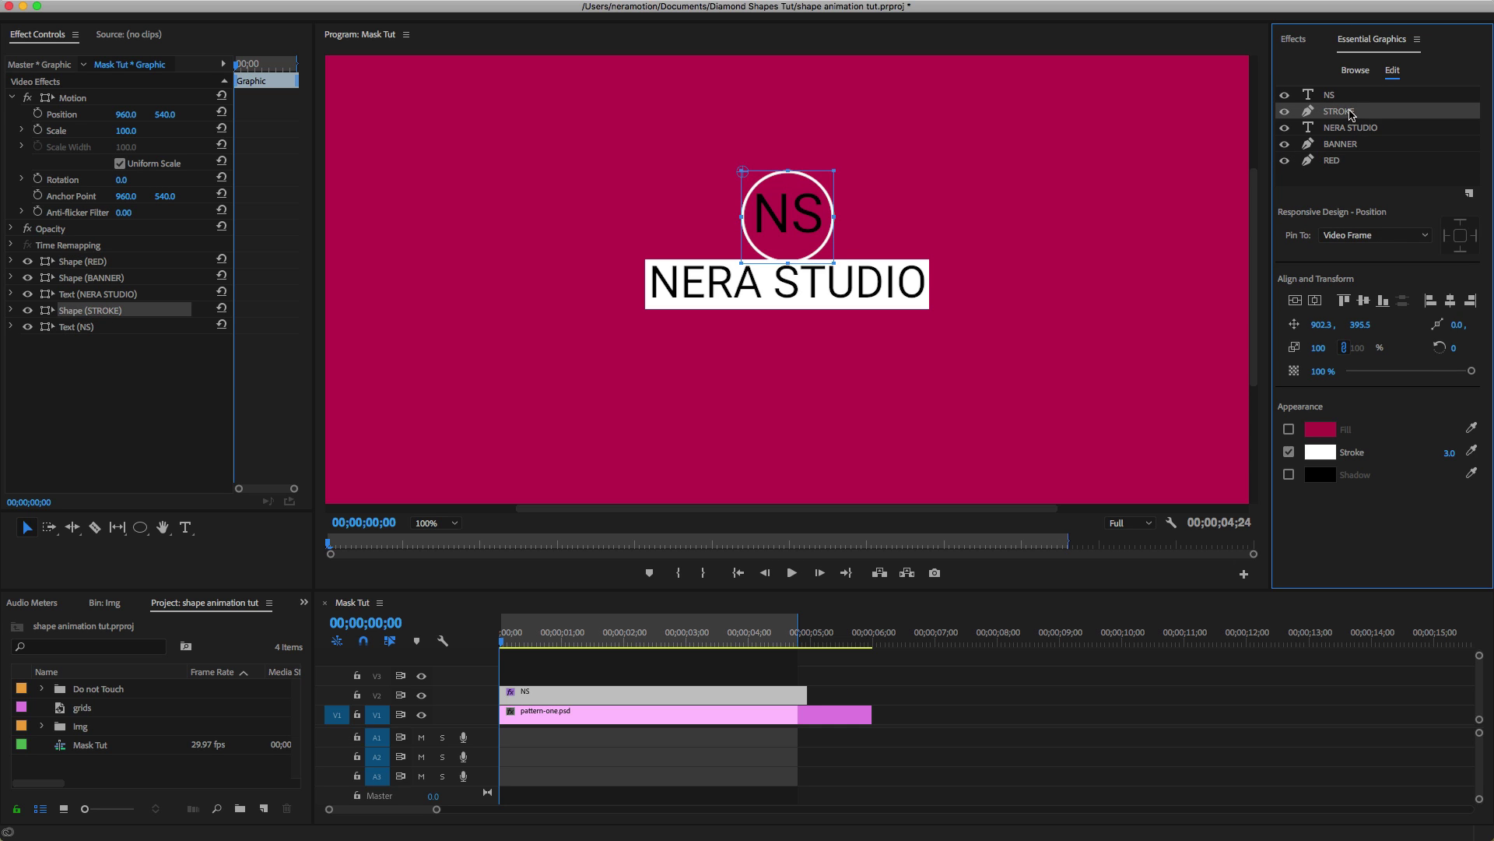
pyautogui.click(1327, 450)
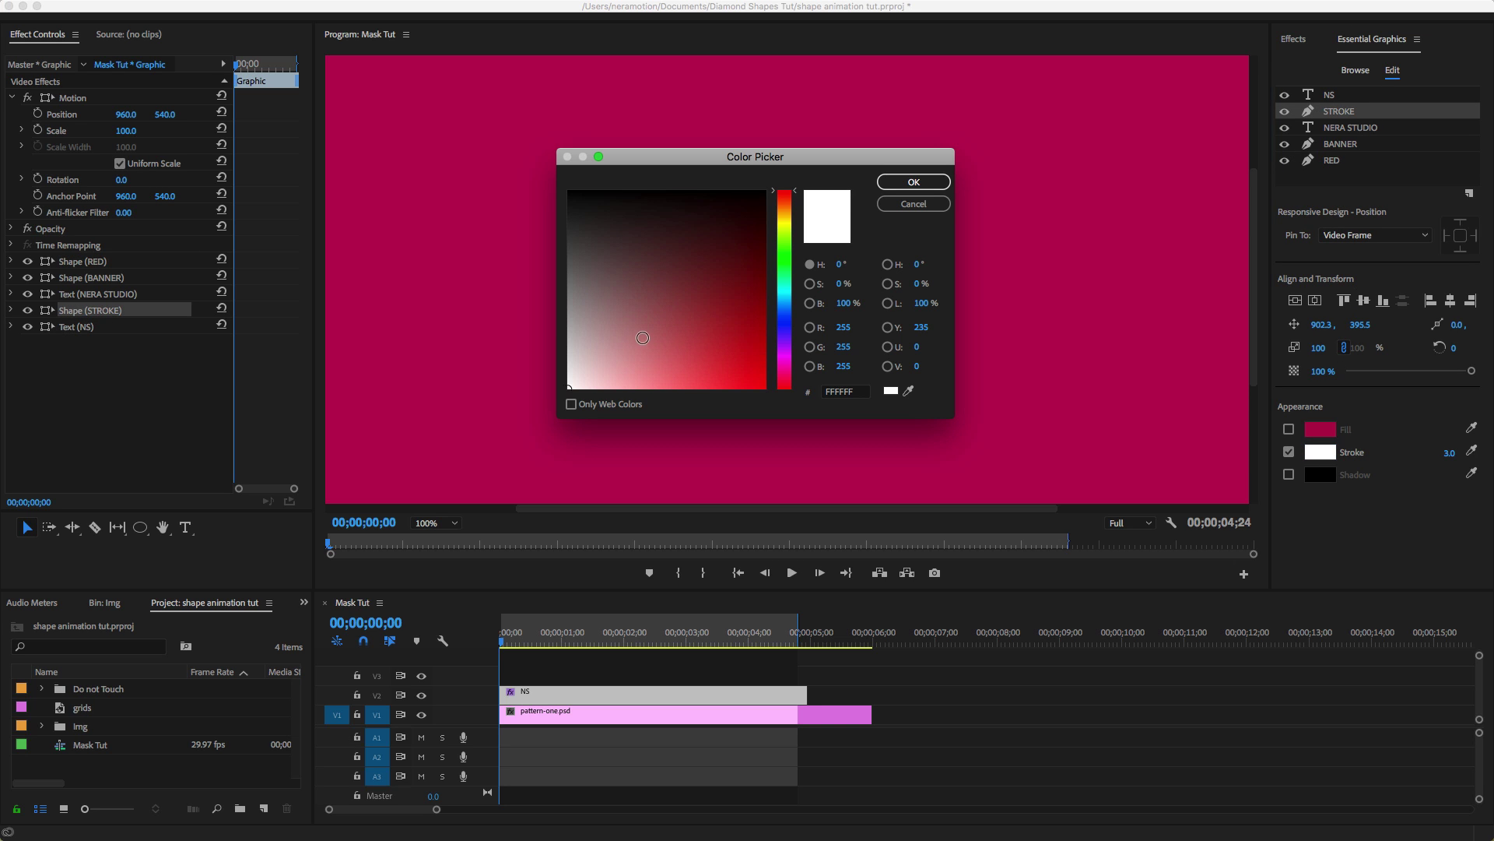
pyautogui.click(786, 341)
pyautogui.click(722, 337)
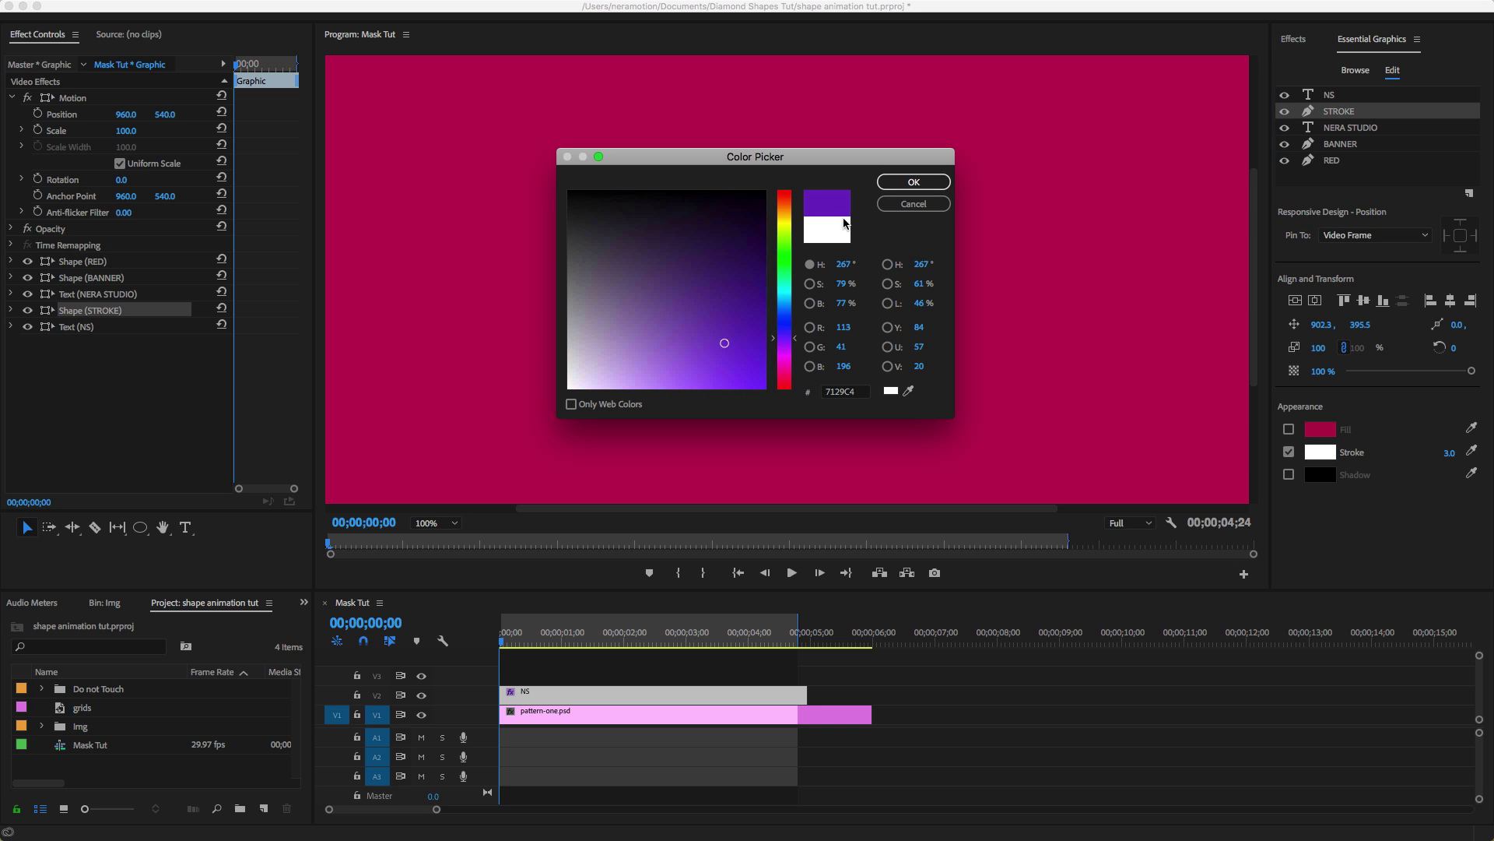
pyautogui.click(895, 184)
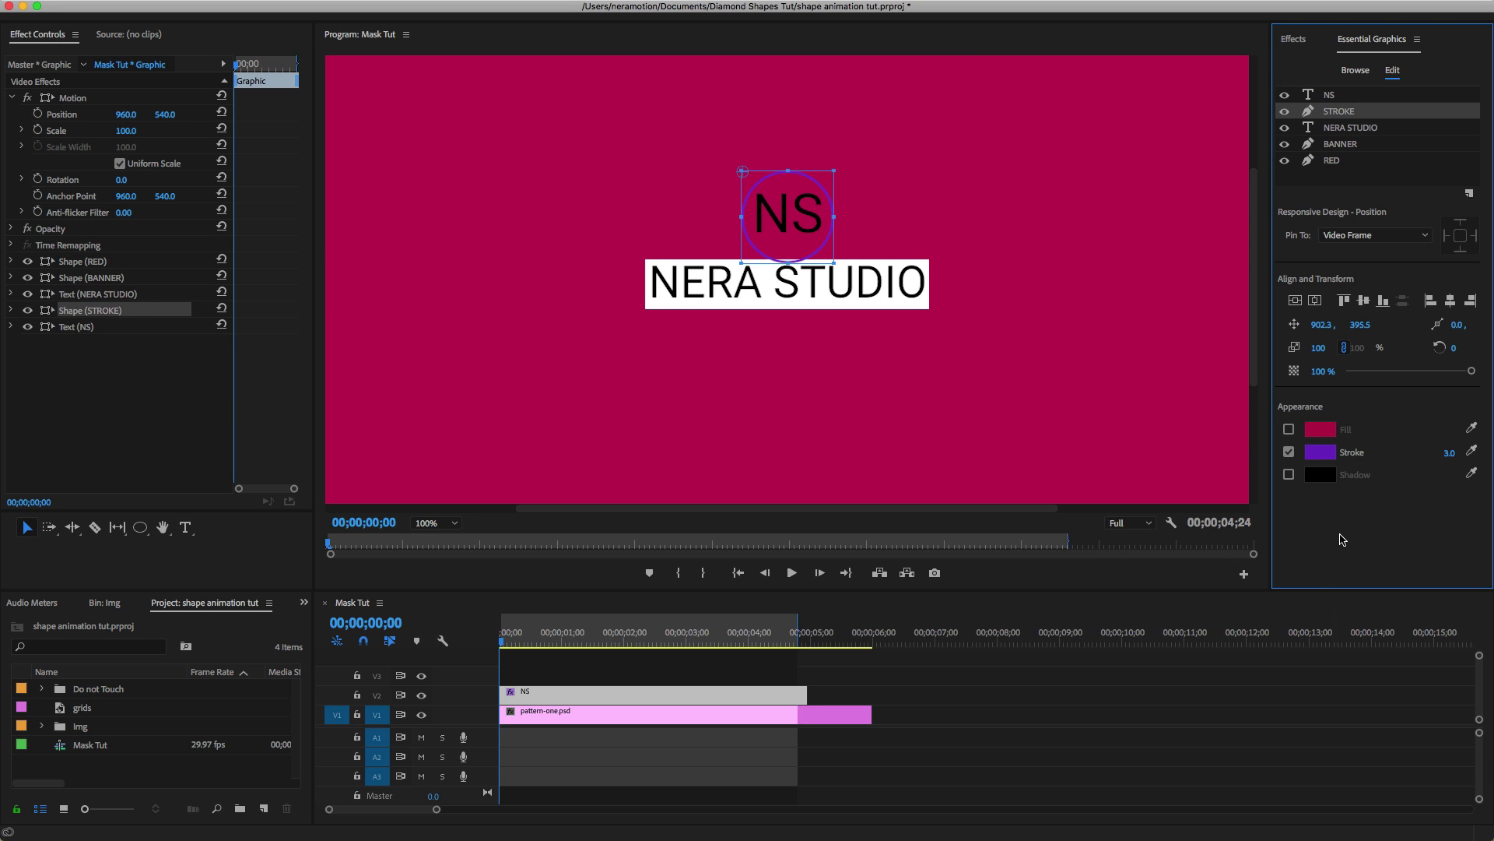
# Hide the BANNER, NERA STUDIO, STROKE and NS layers, leaving only the RED layer shown.
pyautogui.click(1087, 428)
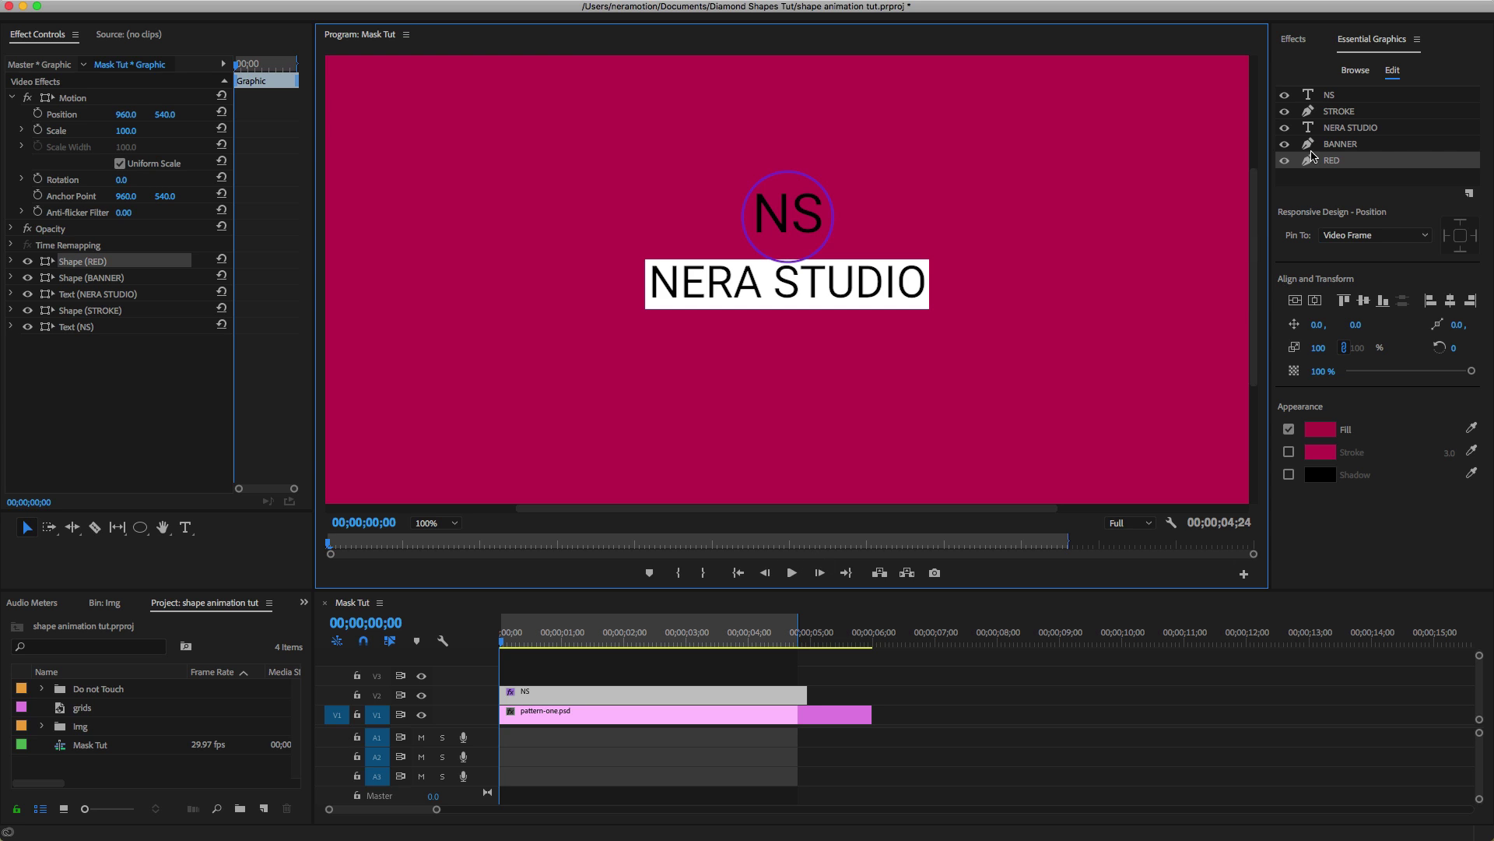
pyautogui.click(1285, 144)
pyautogui.click(1285, 127)
pyautogui.click(1285, 111)
pyautogui.click(1285, 95)
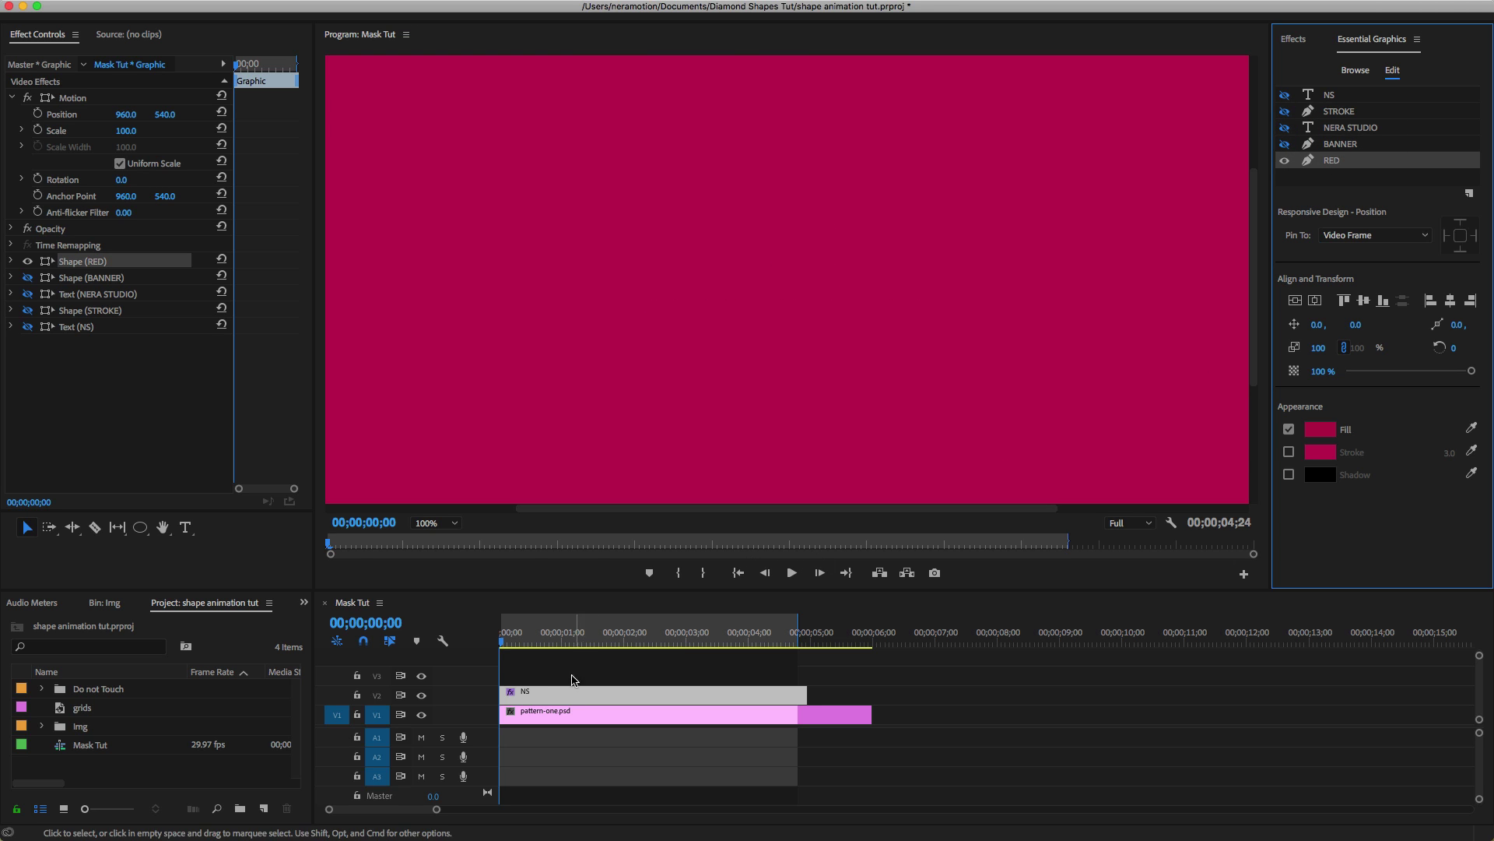
# Start Position animation on the RED shape with a keyframe of 0.0, 0.0 at 00;00;01;00.
pyautogui.click(553, 694)
pyautogui.click(382, 623)
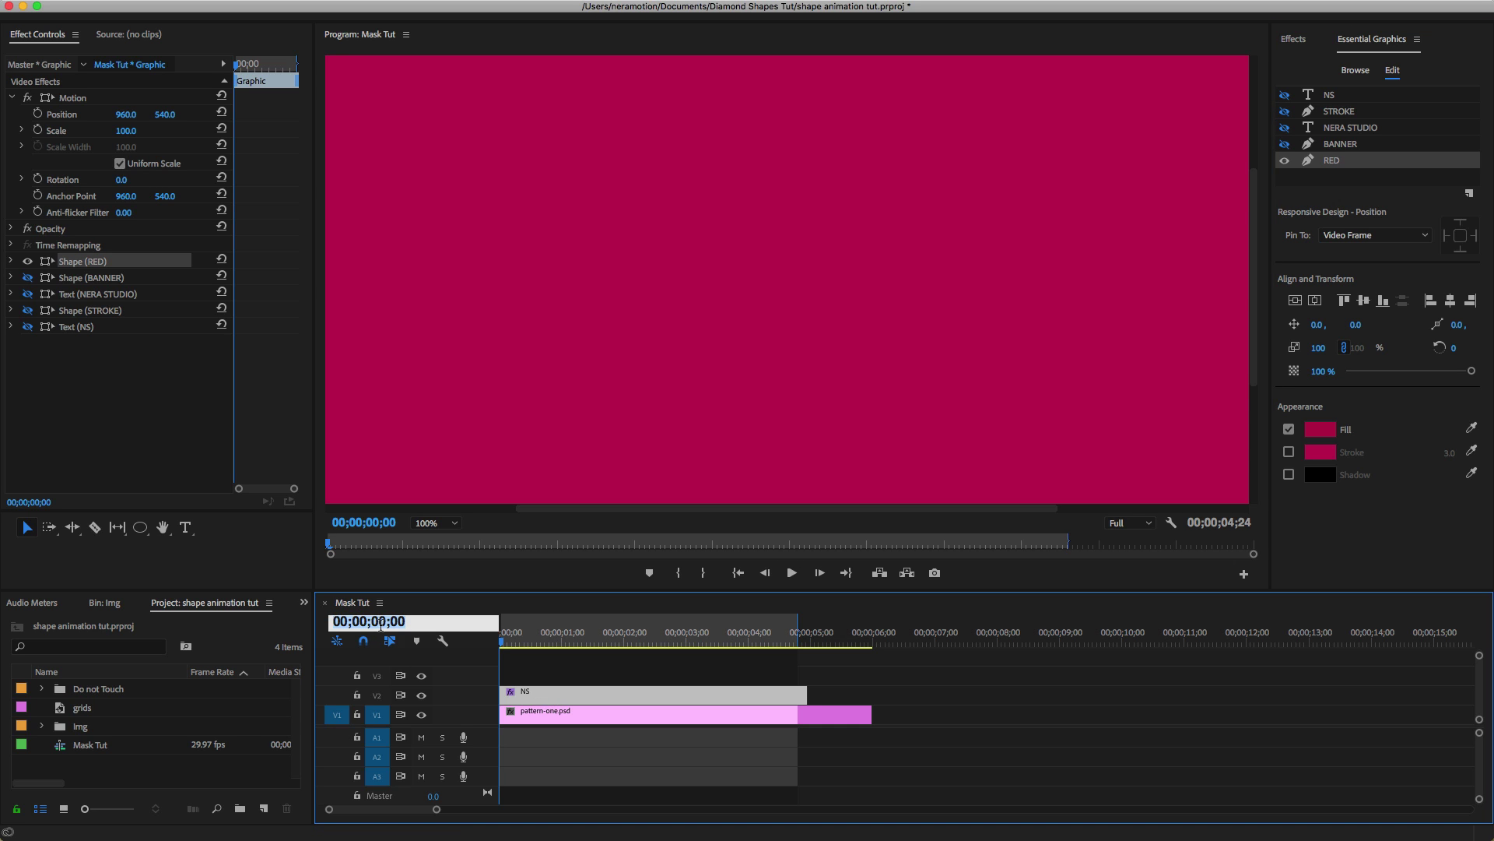
pyautogui.write('100')
pyautogui.press('Return')
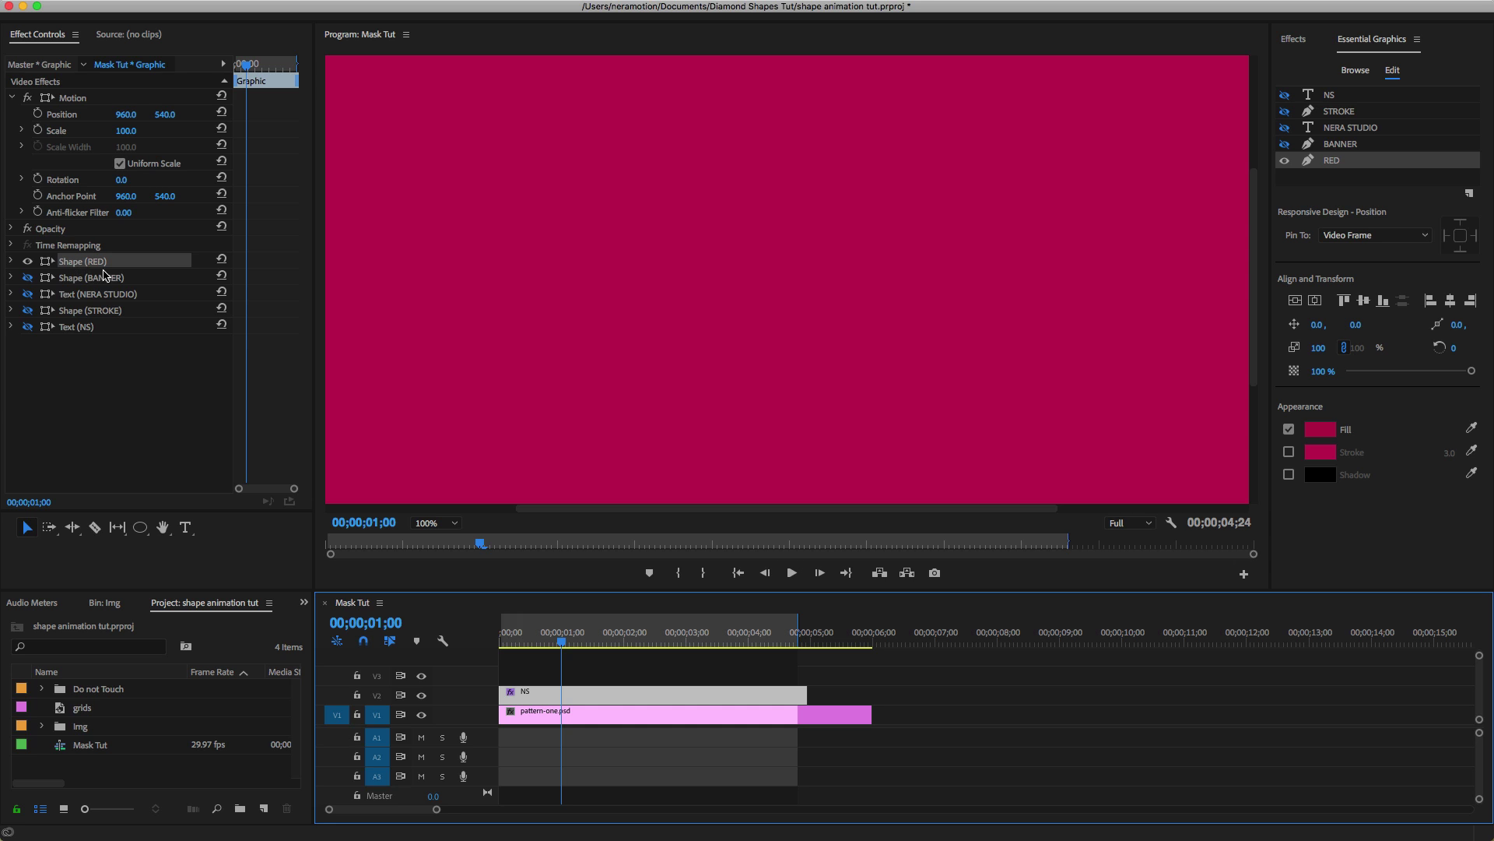
pyautogui.click(11, 260)
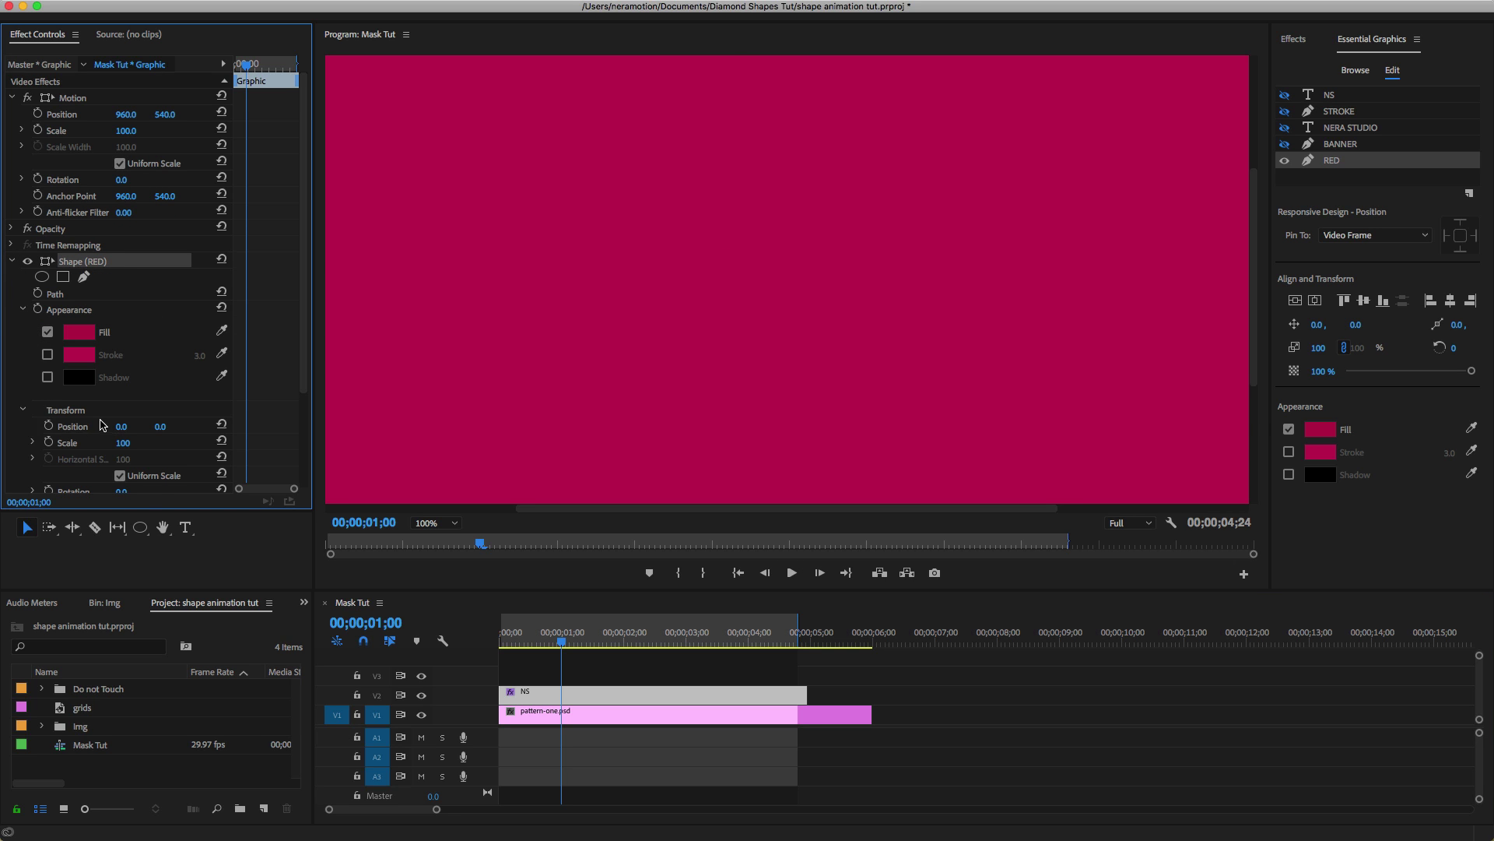
pyautogui.scroll(-2, 102, 421)
pyautogui.click(48, 395)
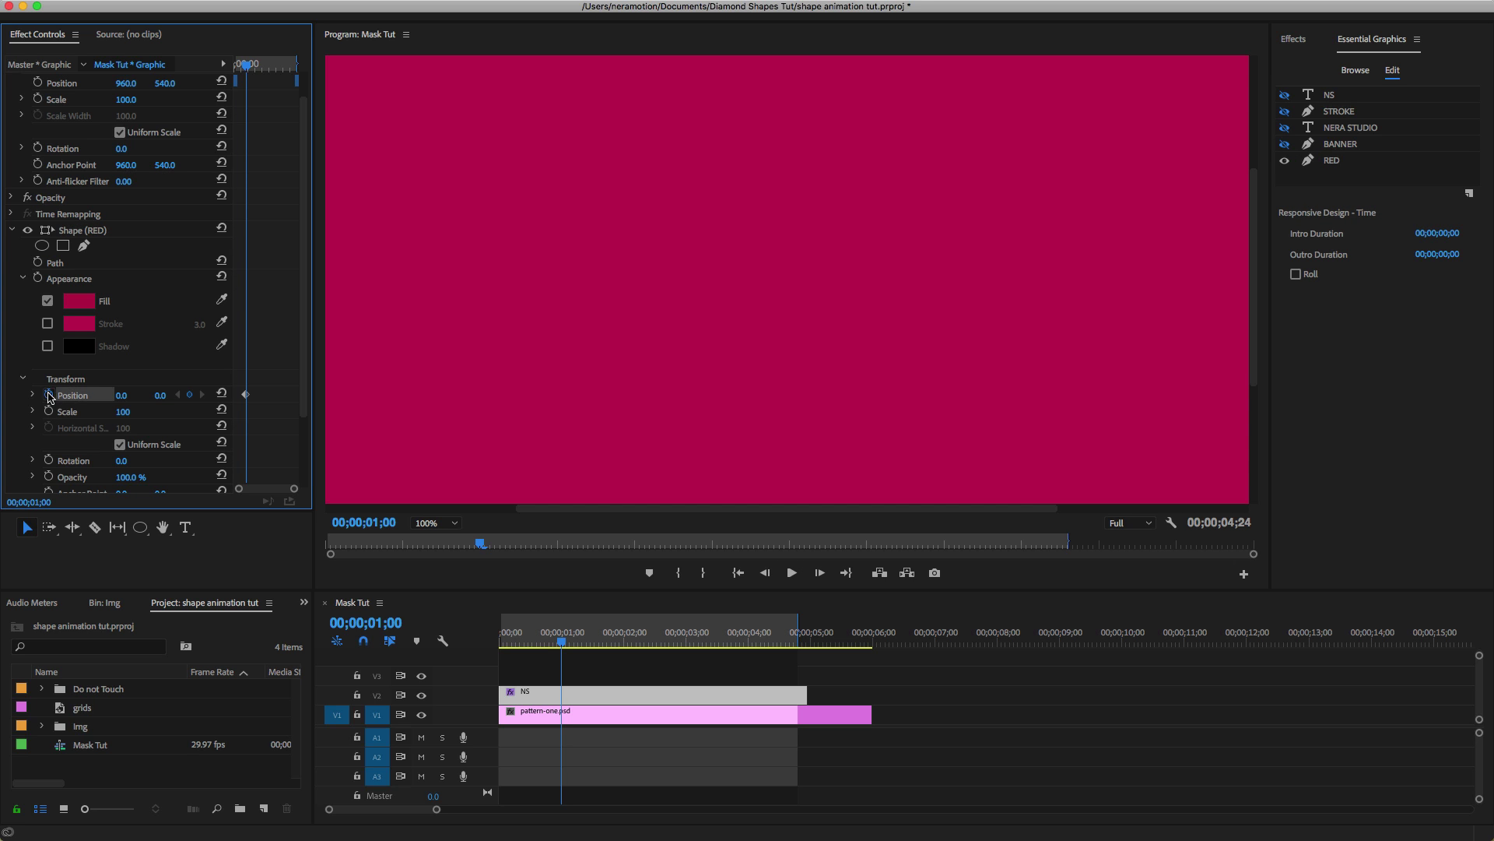
# At 00;00;00;00, with the preview at 50%, set the RED shape's vertical position to -1083 so it sits above the frame.
pyautogui.moveTo(561, 643); pyautogui.dragTo(453, 652)
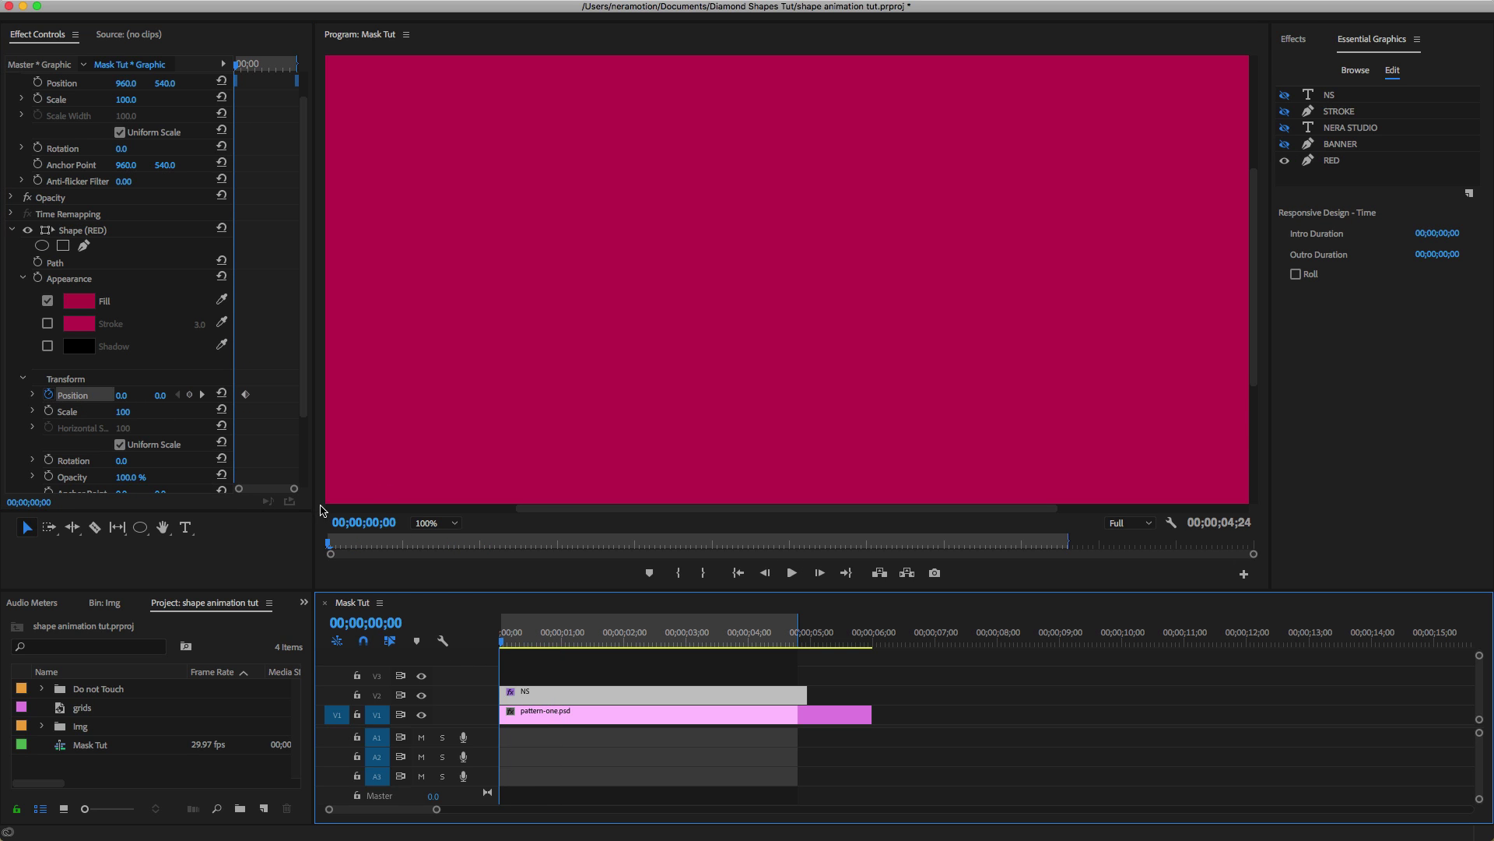
pyautogui.click(453, 522)
pyautogui.click(453, 593)
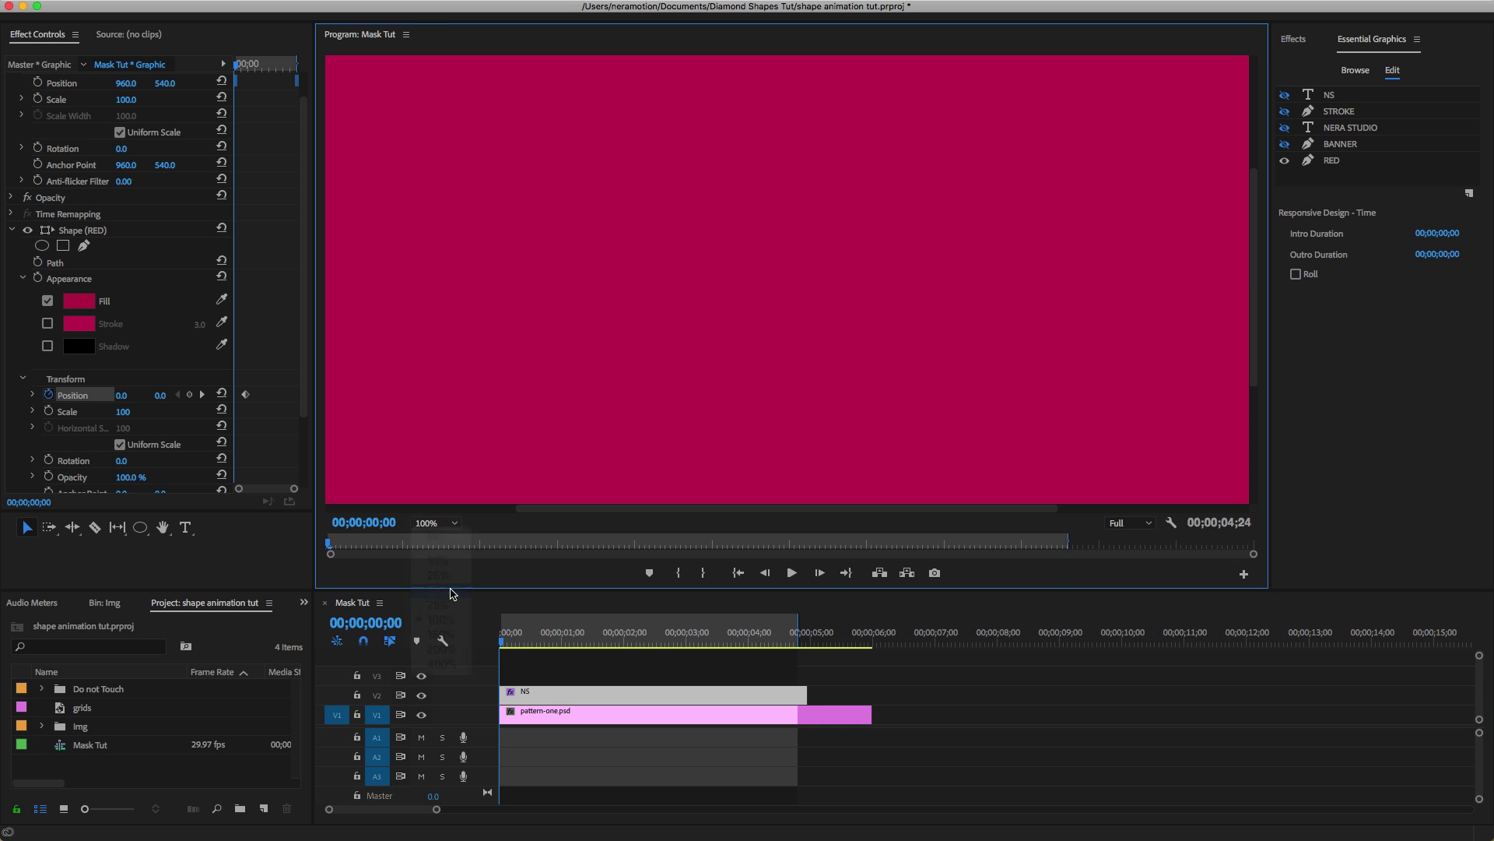
pyautogui.moveTo(160, 394); pyautogui.dragTo(39, 395)
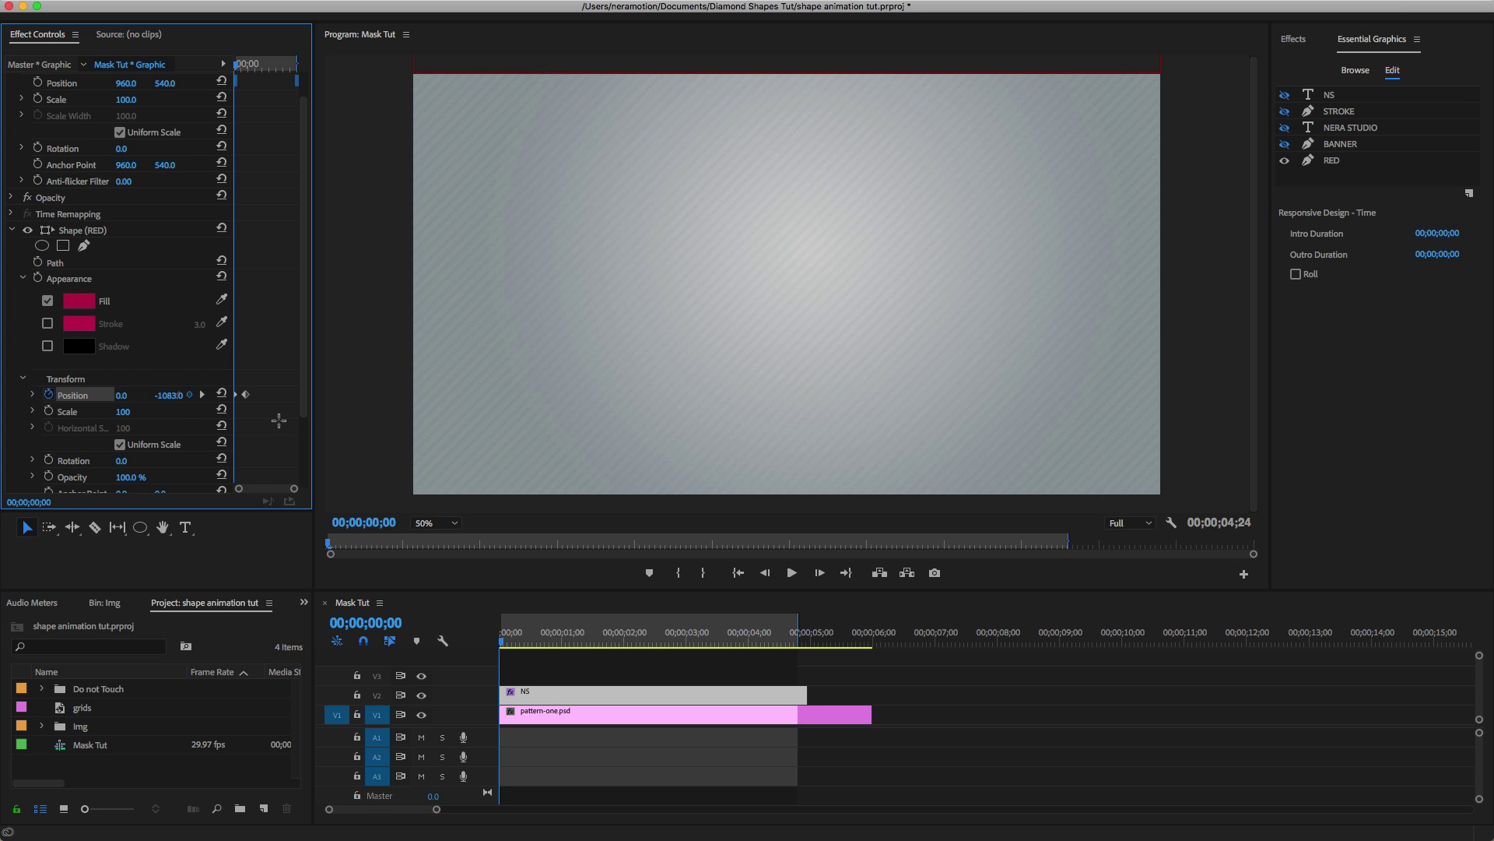
# Change the temporal interpolation of both RED position keyframes to Auto Bezier.
pyautogui.press('`')
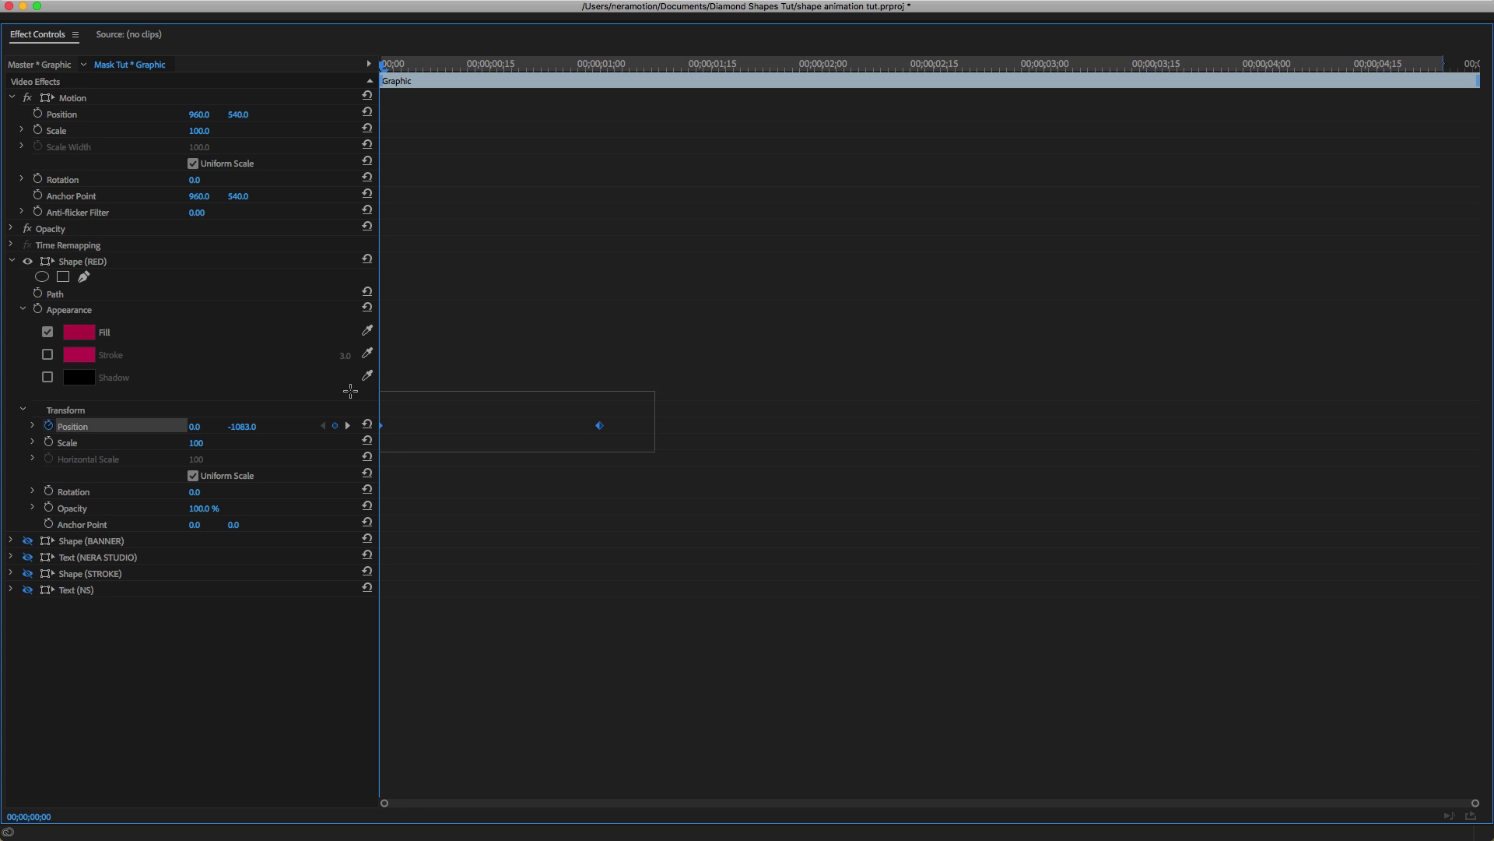
pyautogui.rightClick(600, 425)
pyautogui.moveTo(677, 560)
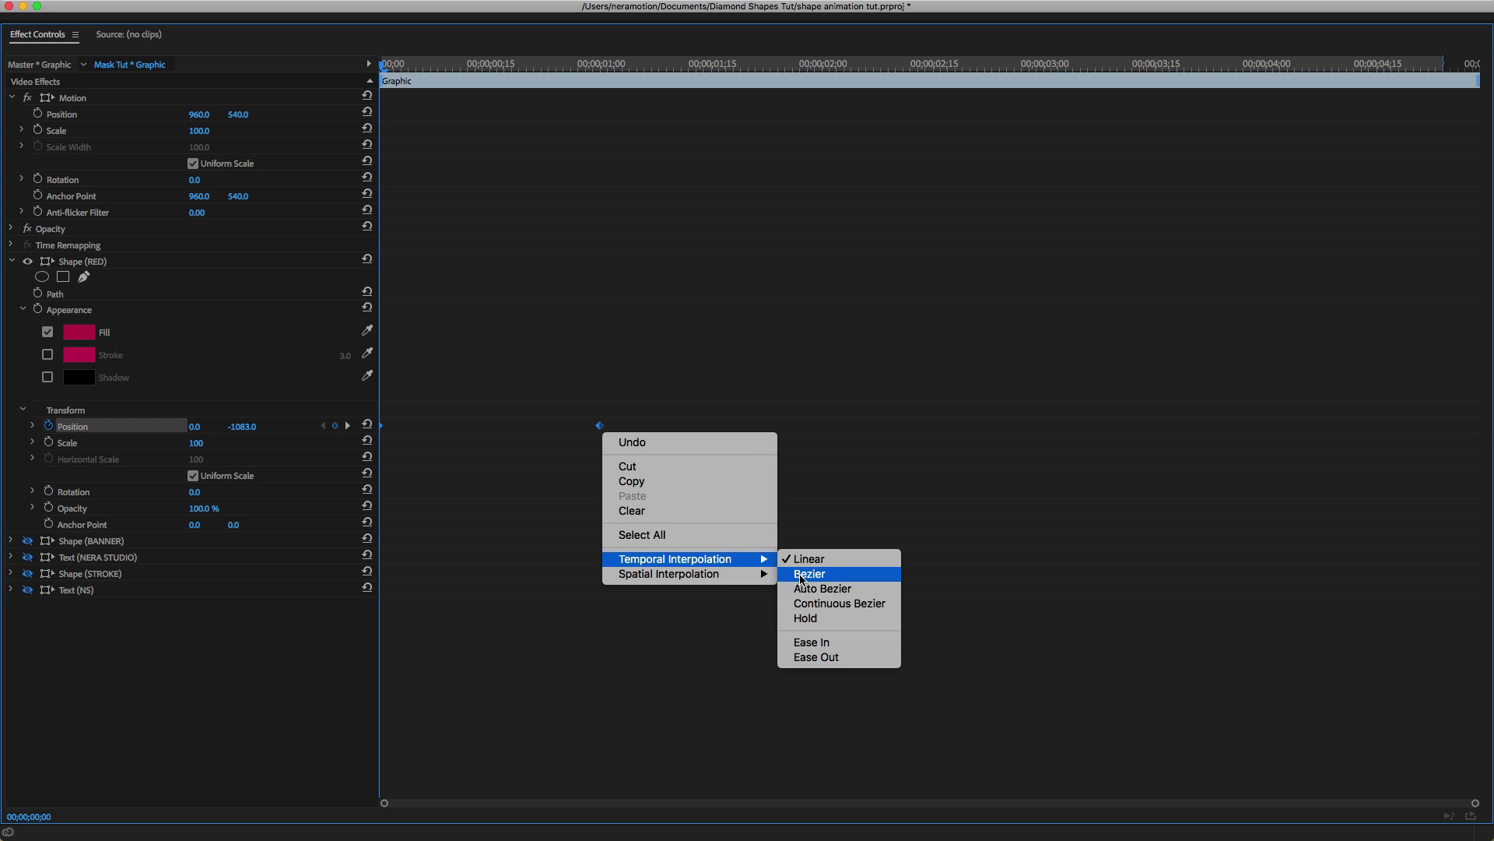
pyautogui.click(803, 591)
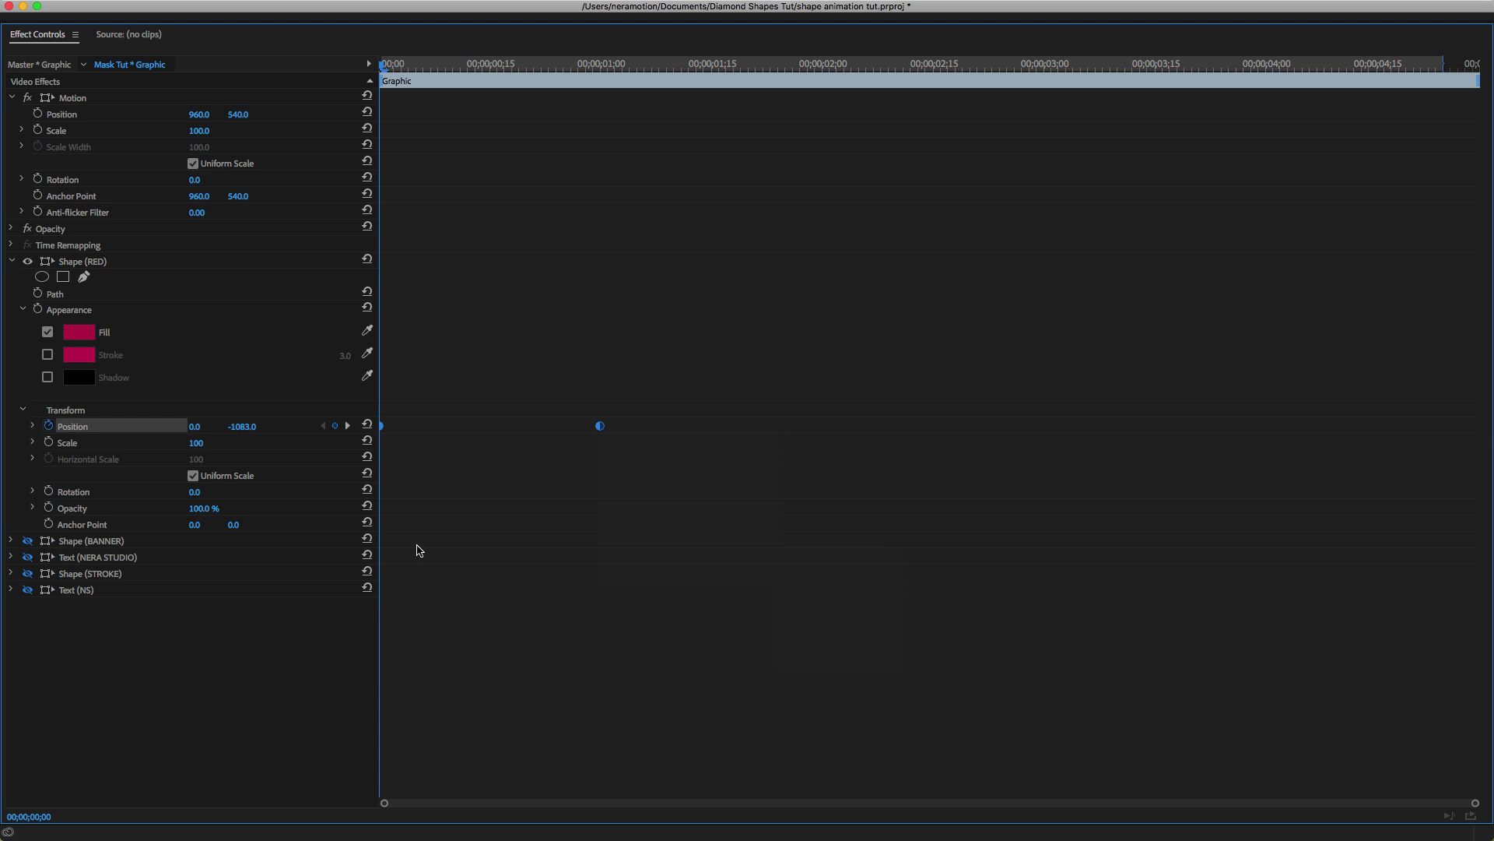
# Reshape the RED position velocity curve so the motion starts very fast and eases gradually into the second keyframe.
pyautogui.click(32, 425)
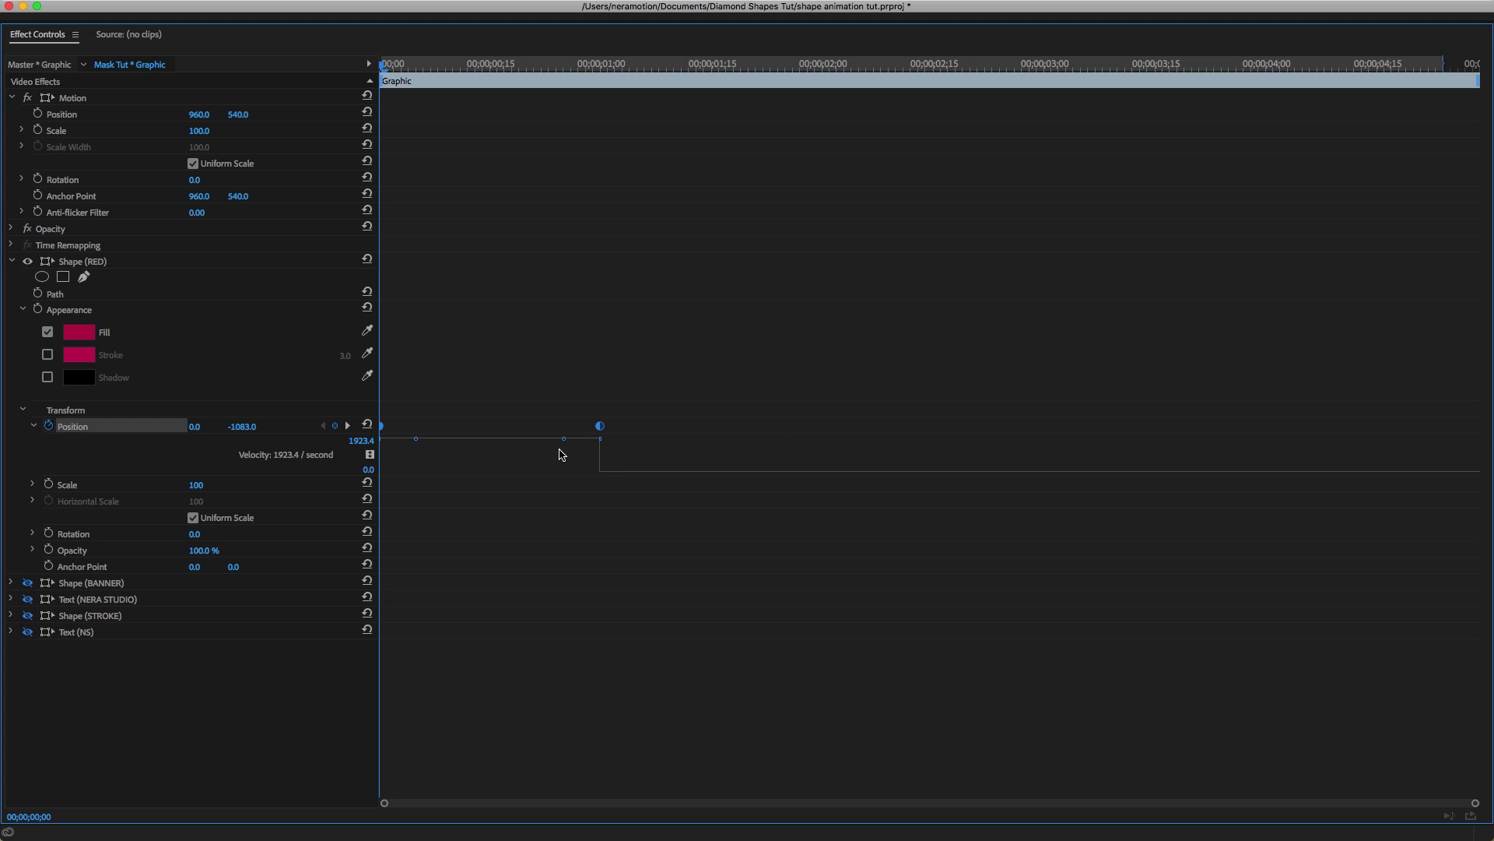
pyautogui.moveTo(564, 439); pyautogui.dragTo(378, 466)
pyautogui.press('`')
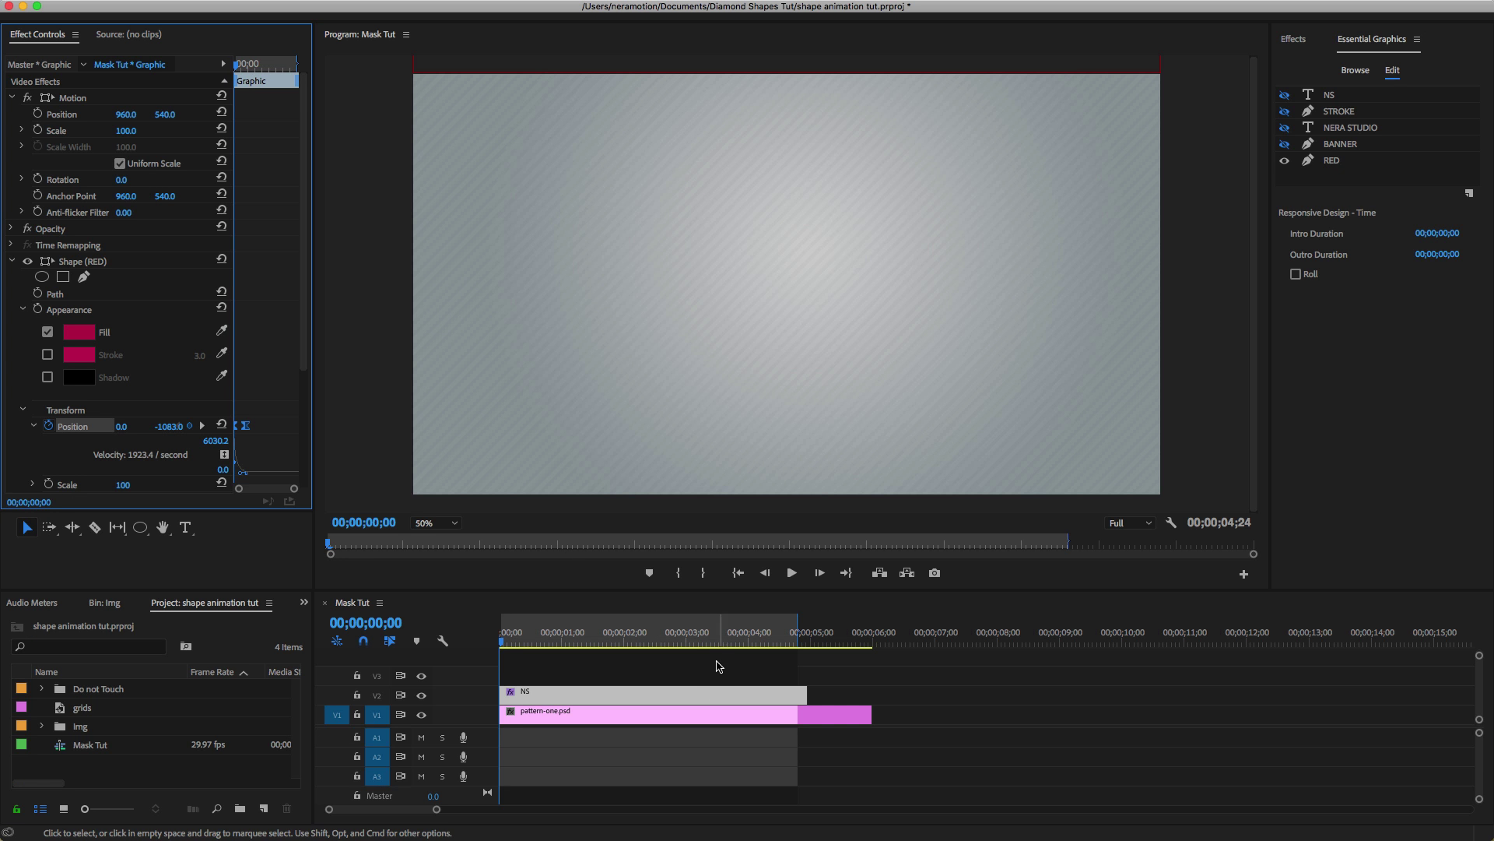
# Set the sequence's out point at 00;00;02;25 and play back the RED shape's slide-in.
pyautogui.click(675, 641)
pyautogui.press('o')
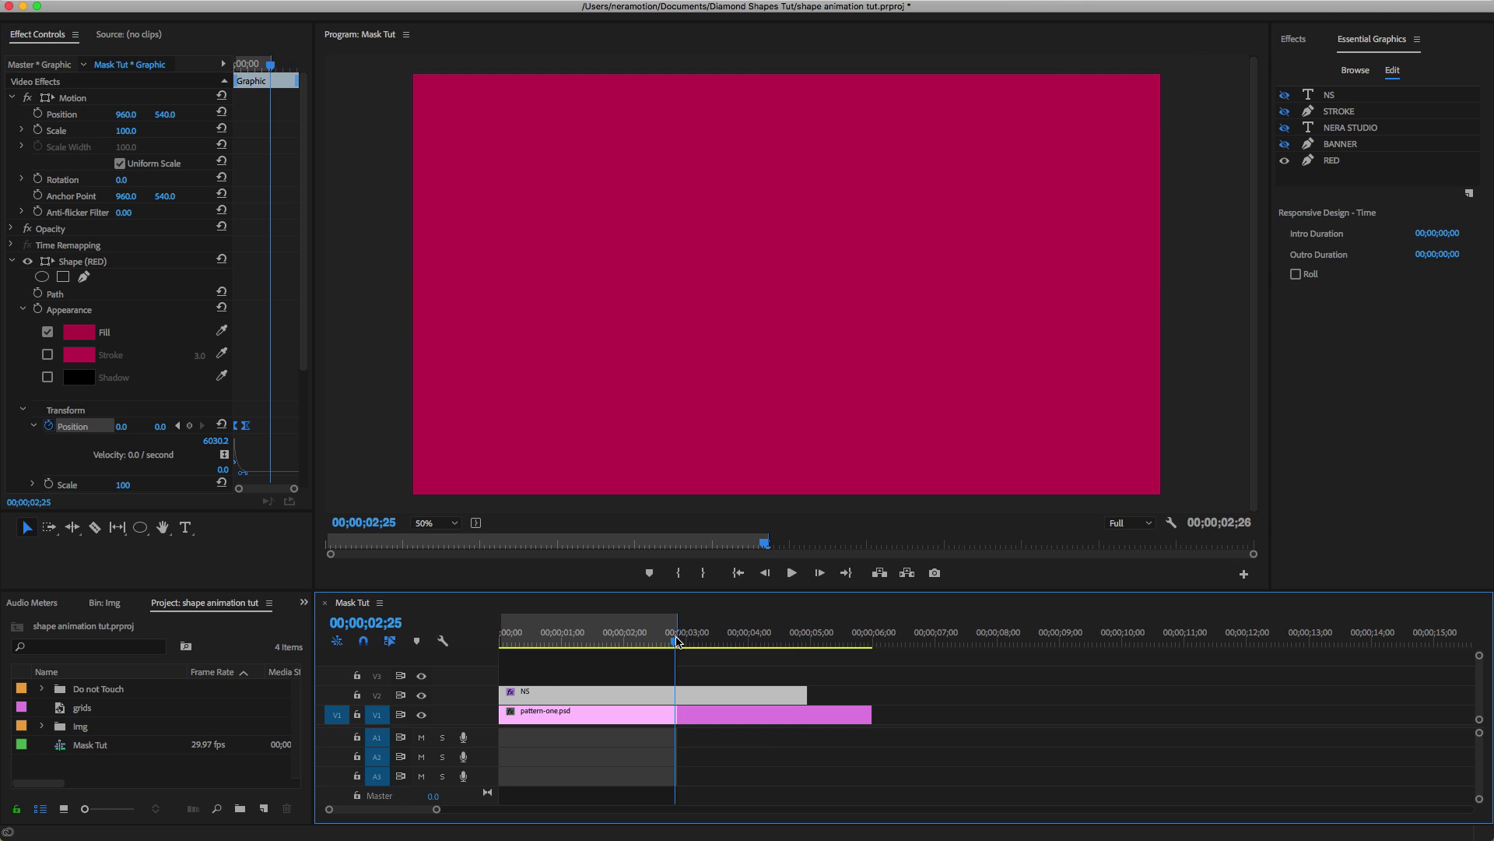
pyautogui.press('space')
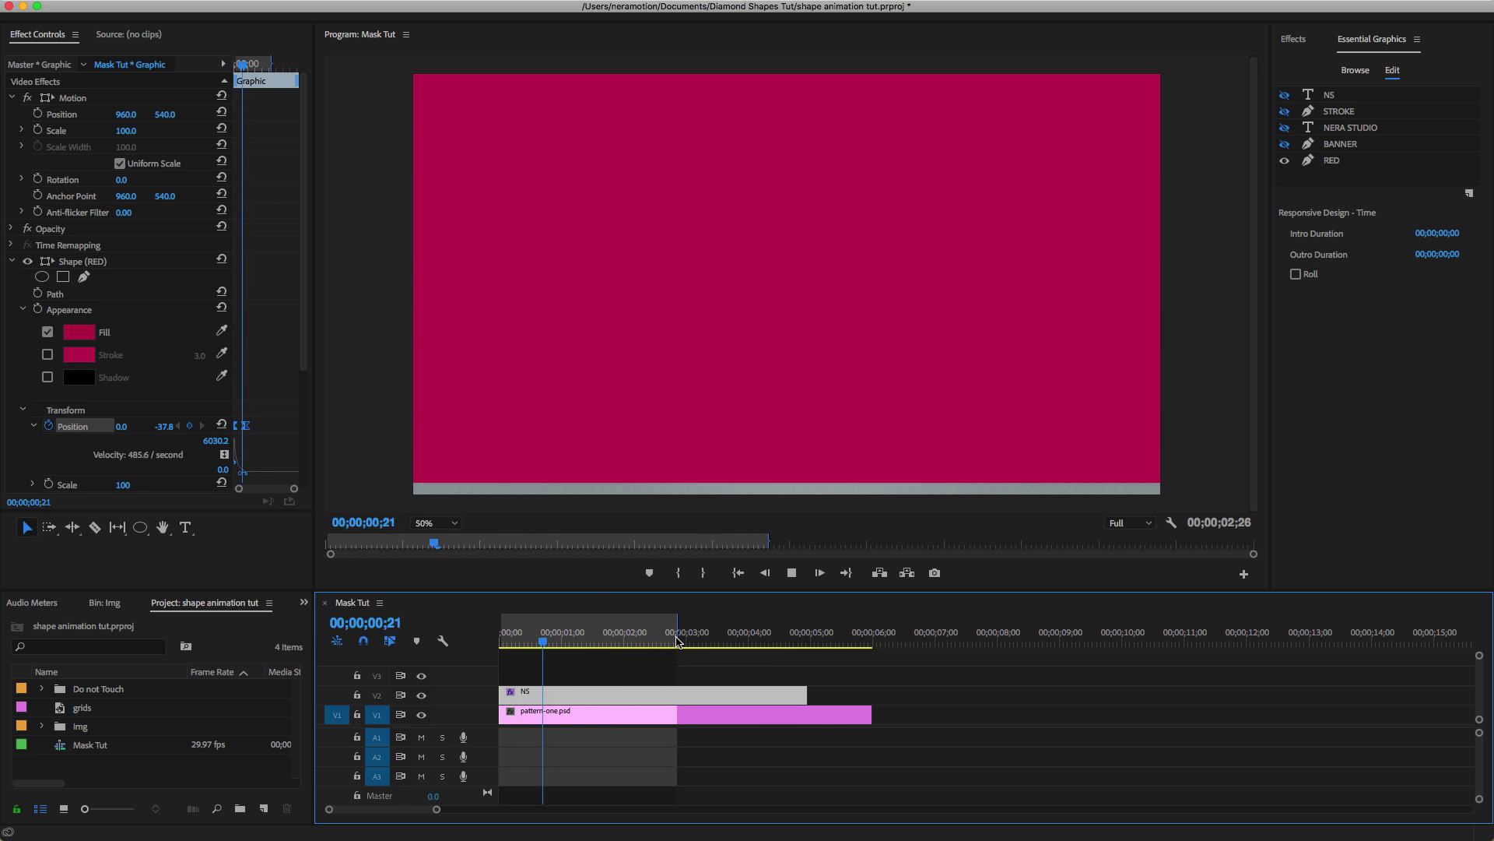
pyautogui.press('space')
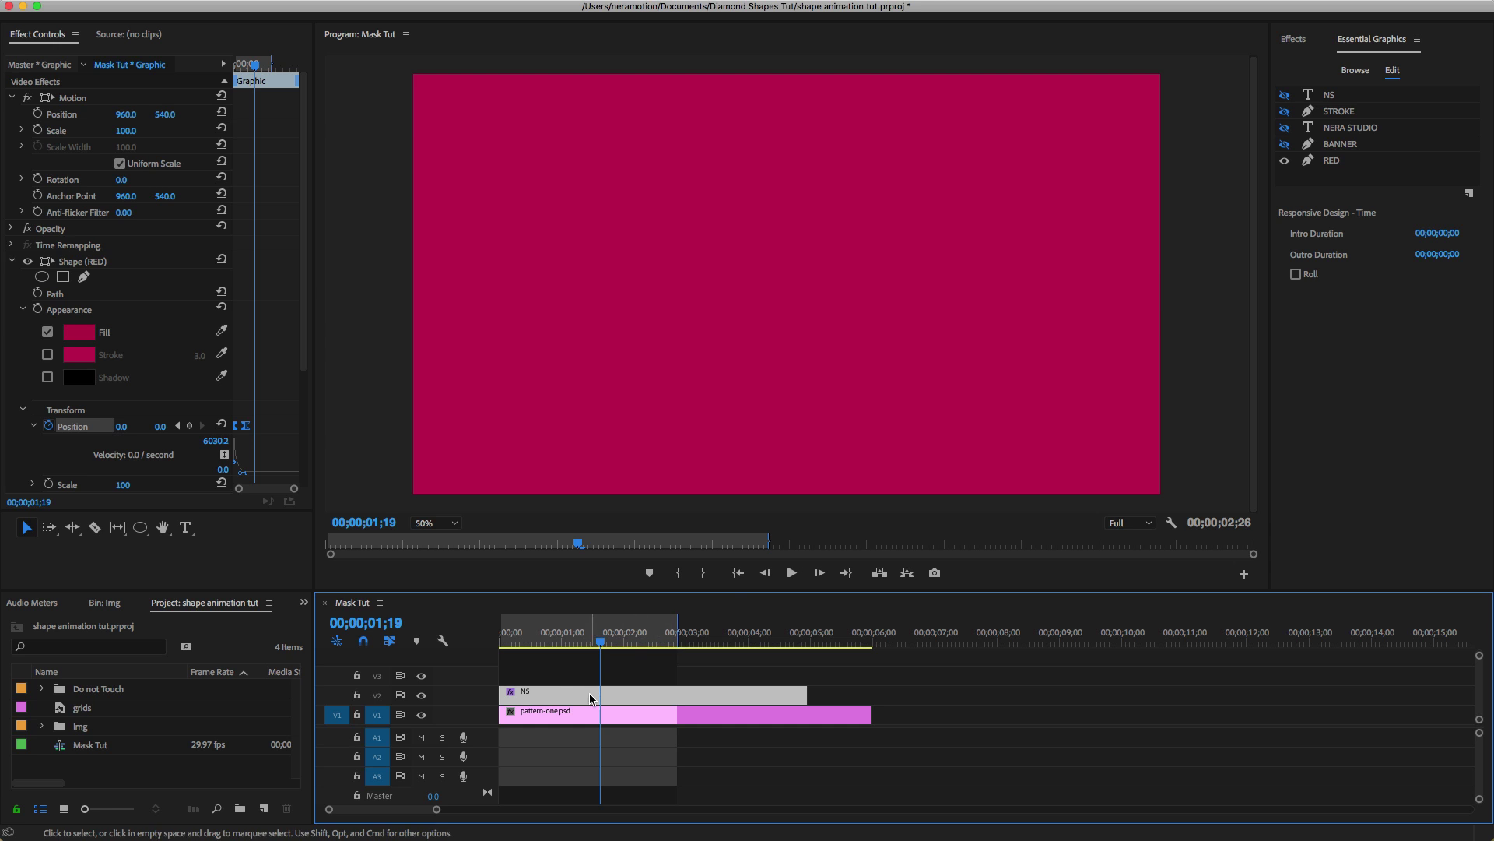
# Duplicate the RED layer and place the copy directly above the original, below BANNER.
pyautogui.click(1332, 161)
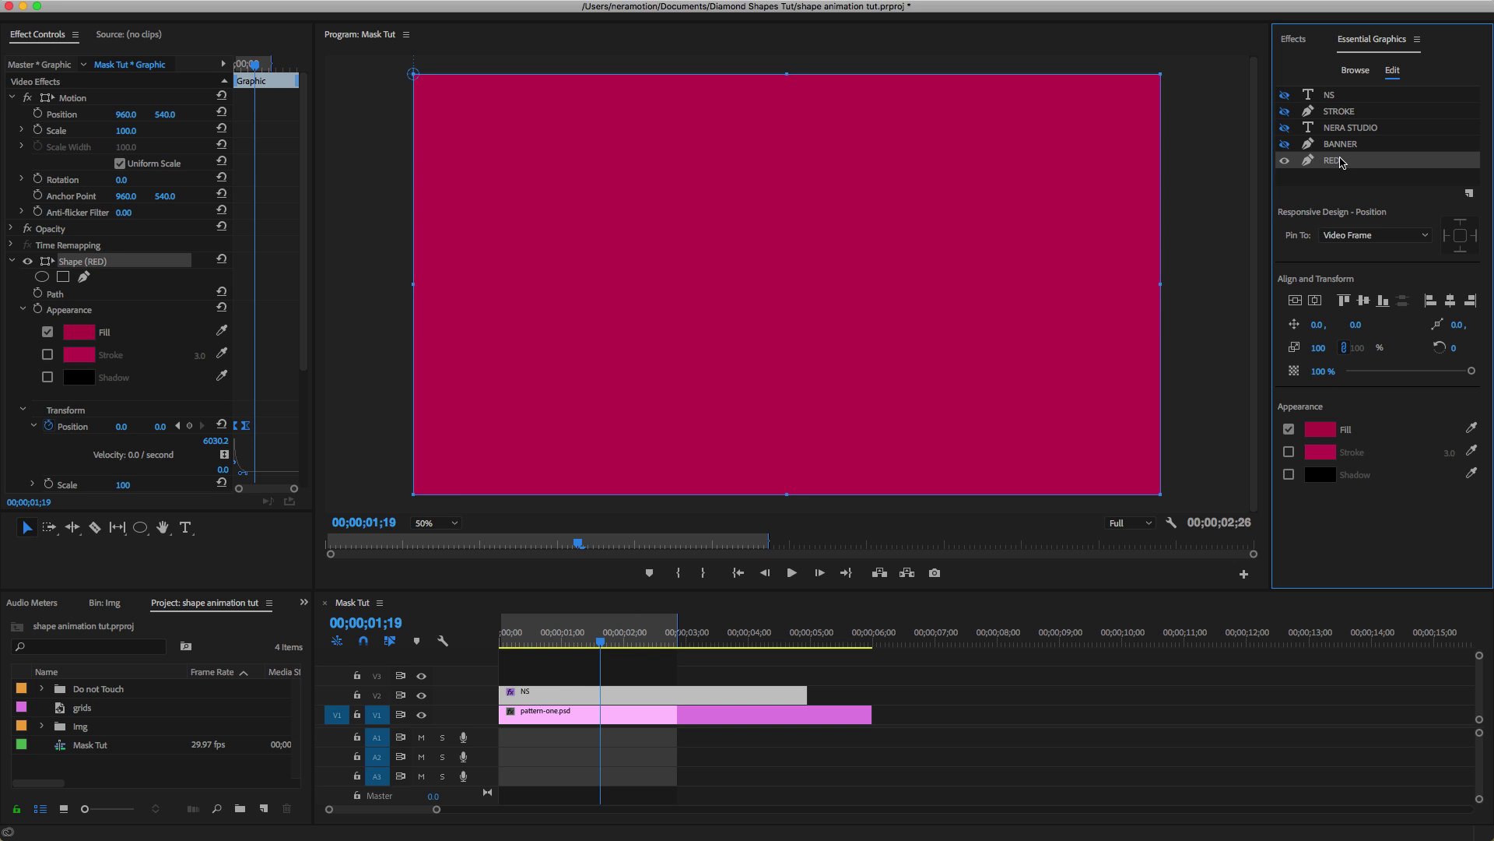
pyautogui.rightClick(1335, 165)
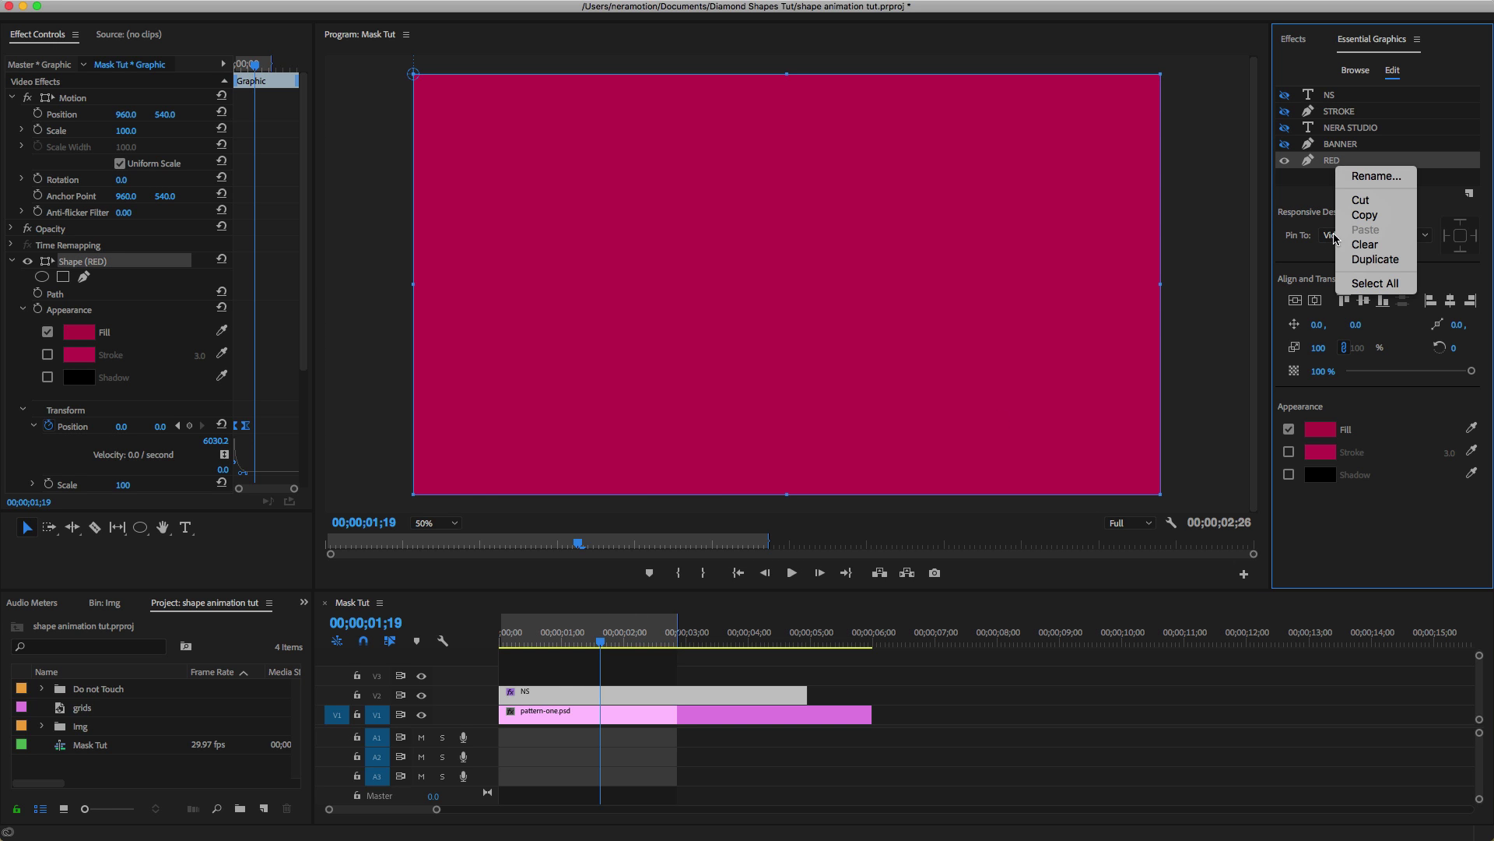
pyautogui.click(1349, 260)
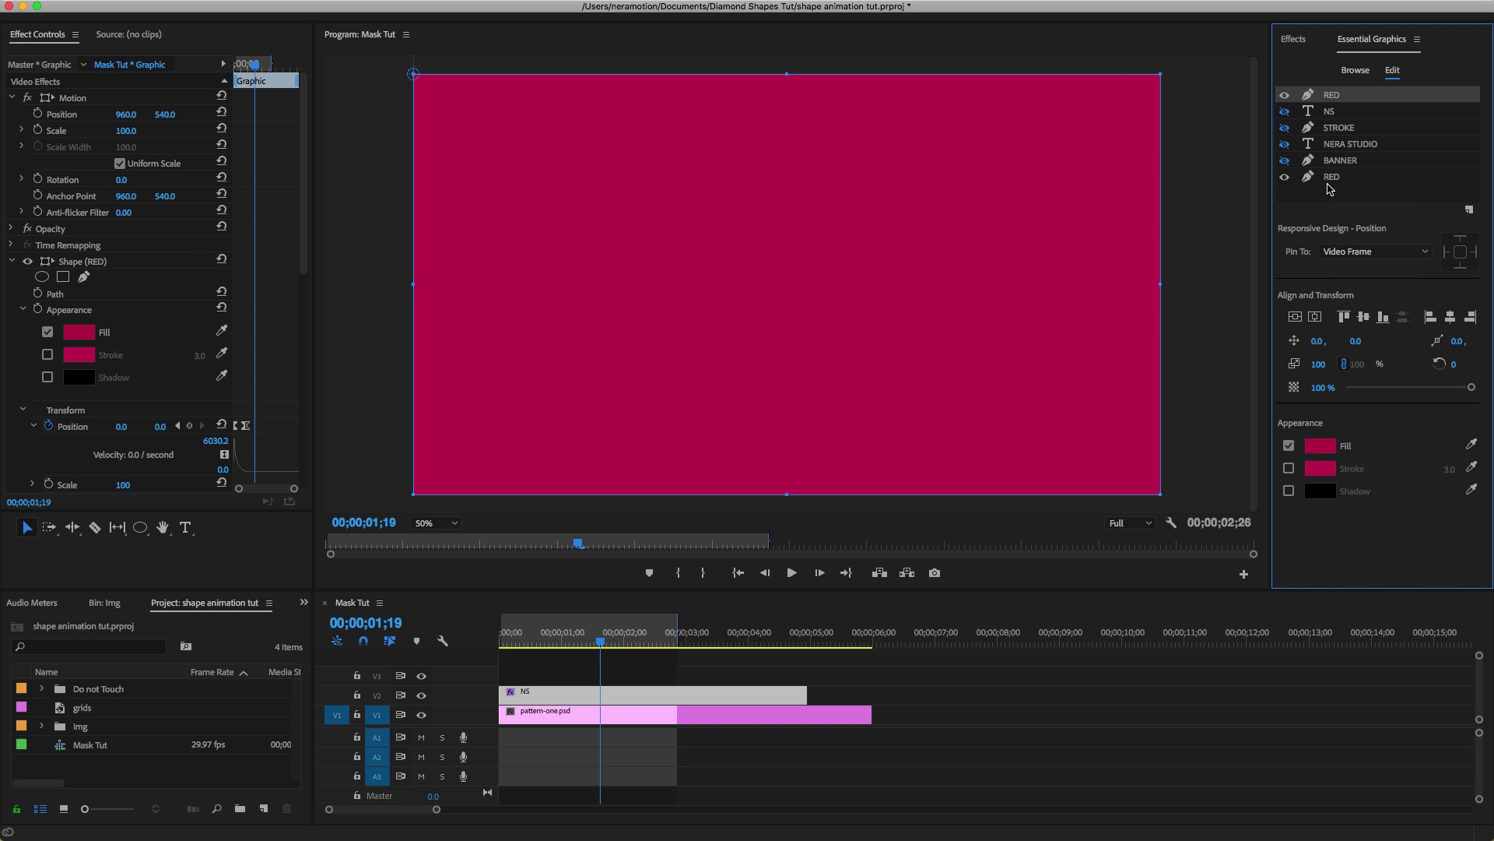
pyautogui.moveTo(1341, 92); pyautogui.dragTo(1333, 174)
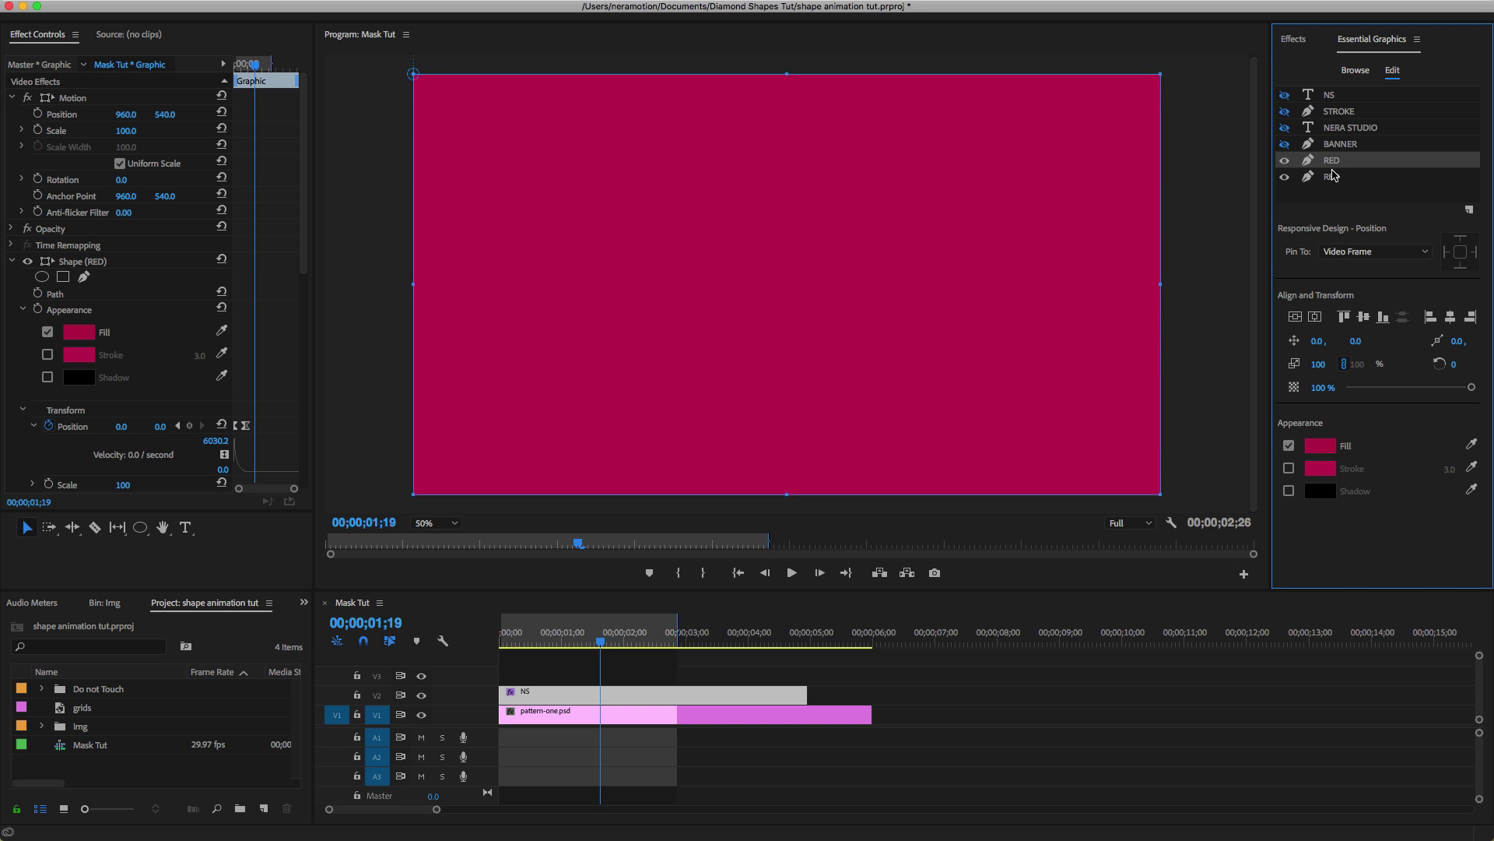
# Rename the upper RED layer to IMG MASK.
pyautogui.rightClick(1332, 165)
pyautogui.click(1355, 178)
pyautogui.write('IMG MASK')
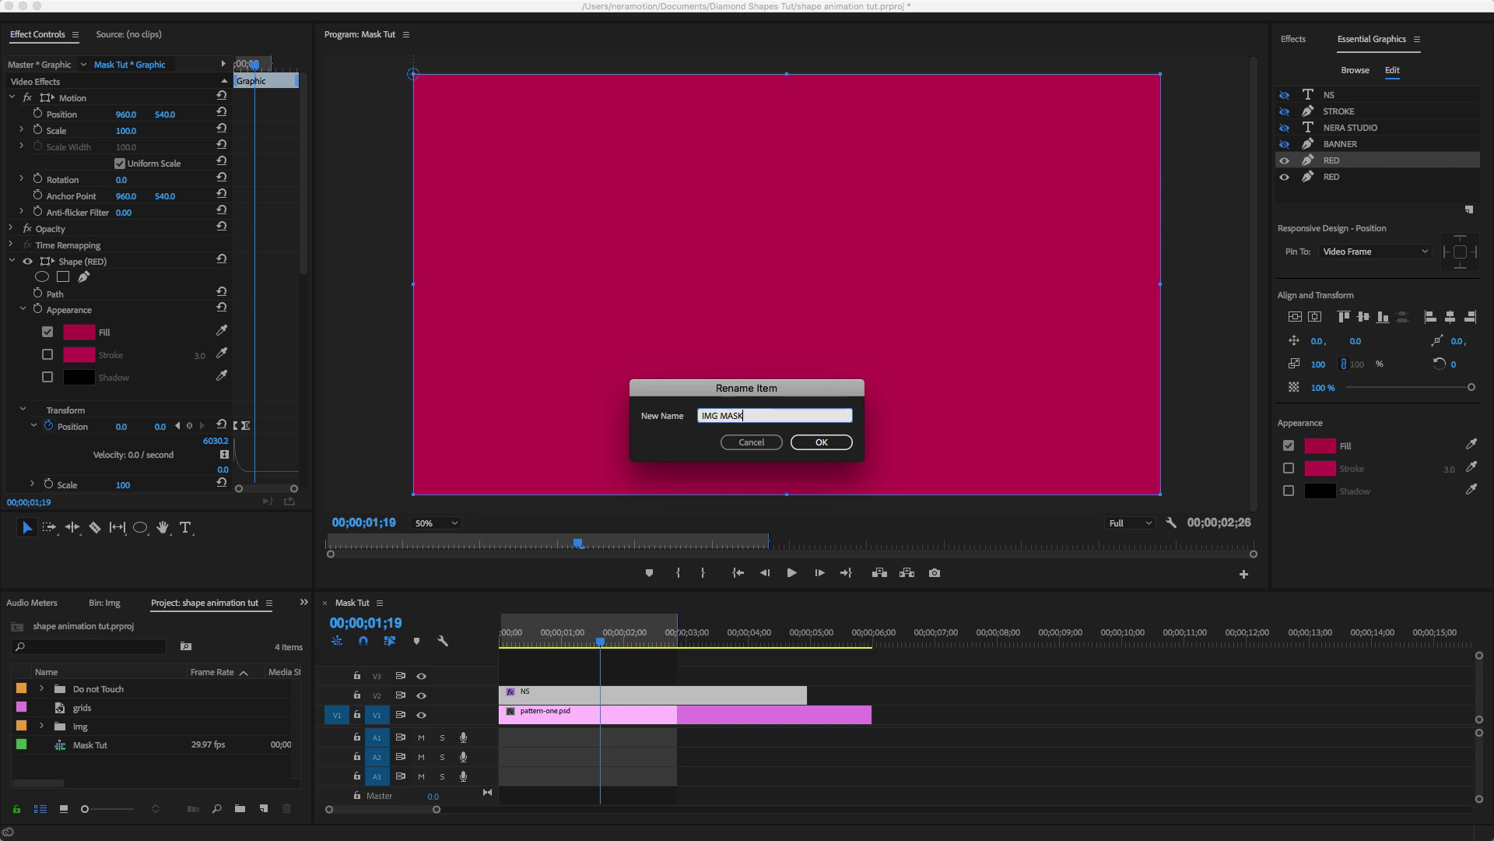
pyautogui.press('Return')
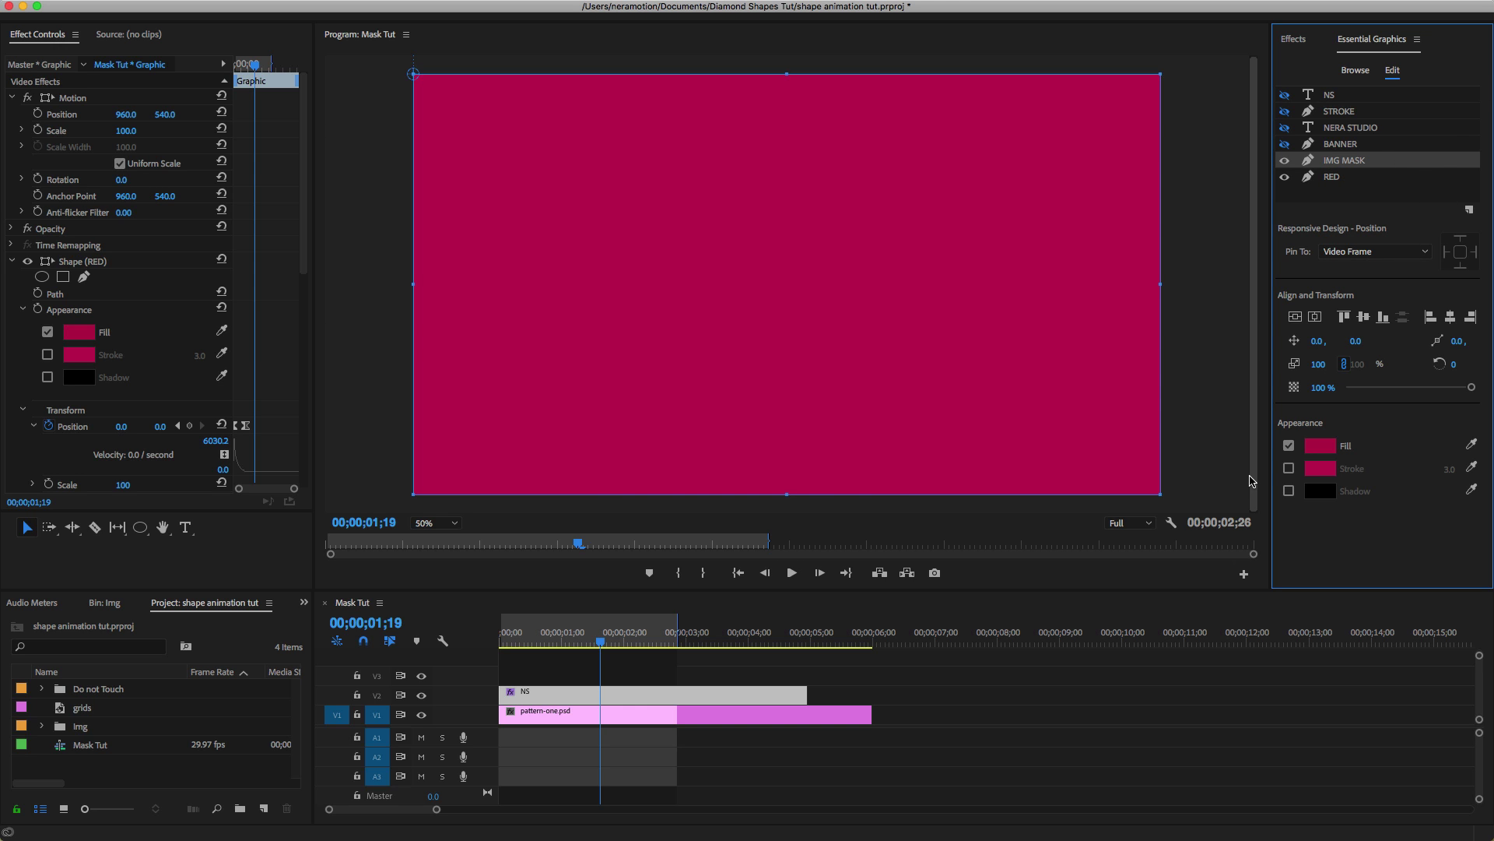
# Change the IMG MASK layer's fill colour to white.
pyautogui.click(1320, 445)
pyautogui.click(616, 363)
pyautogui.moveTo(615, 364); pyautogui.dragTo(491, 437)
pyautogui.click(903, 185)
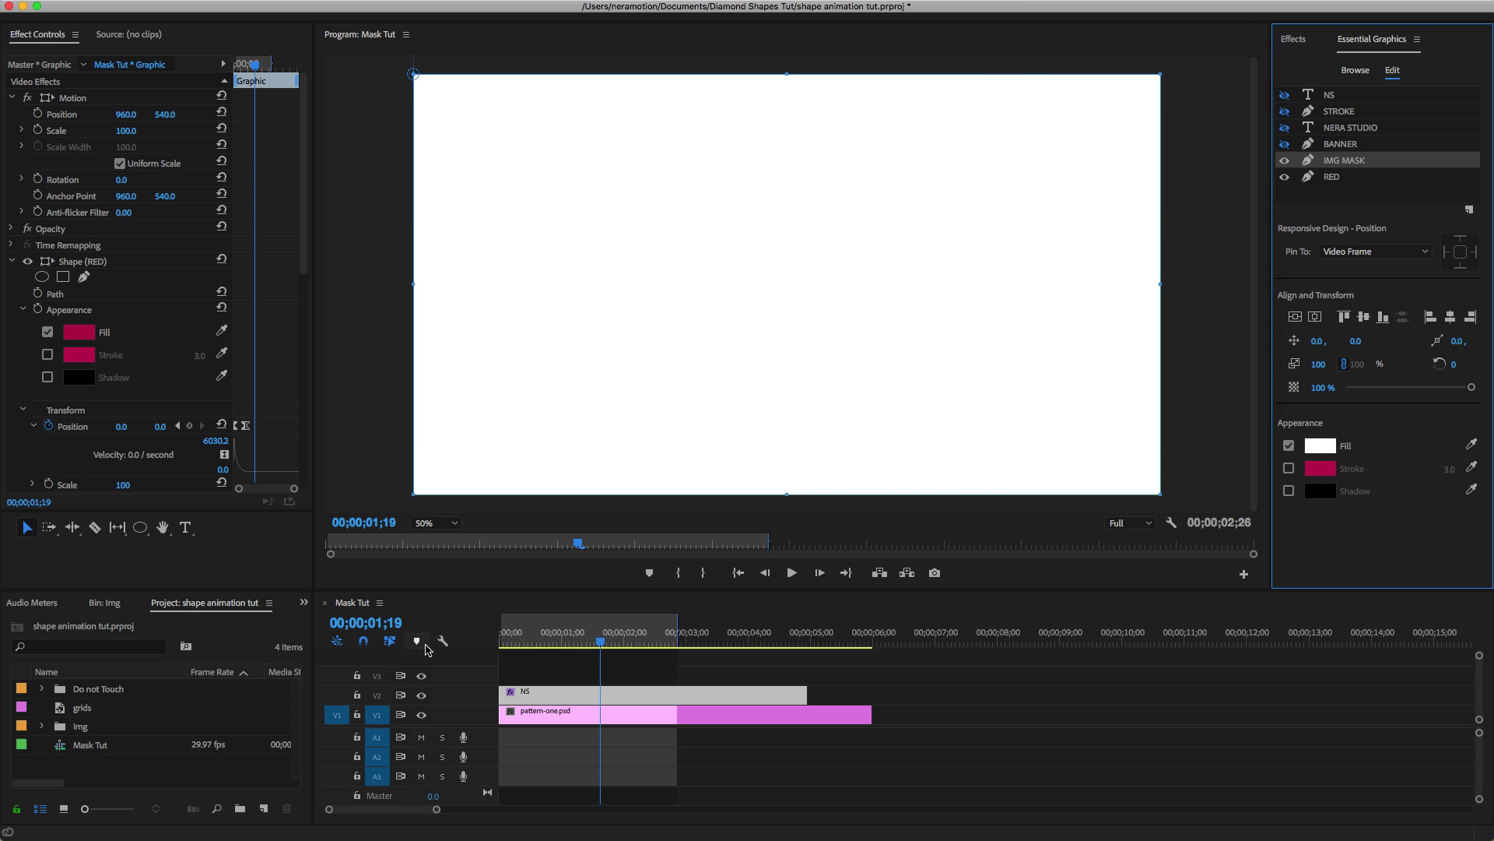
# Delay both IMG MASK position keyframes by two frames, with the first one at 00;00;00;02.
pyautogui.click(367, 623)
pyautogui.write('2')
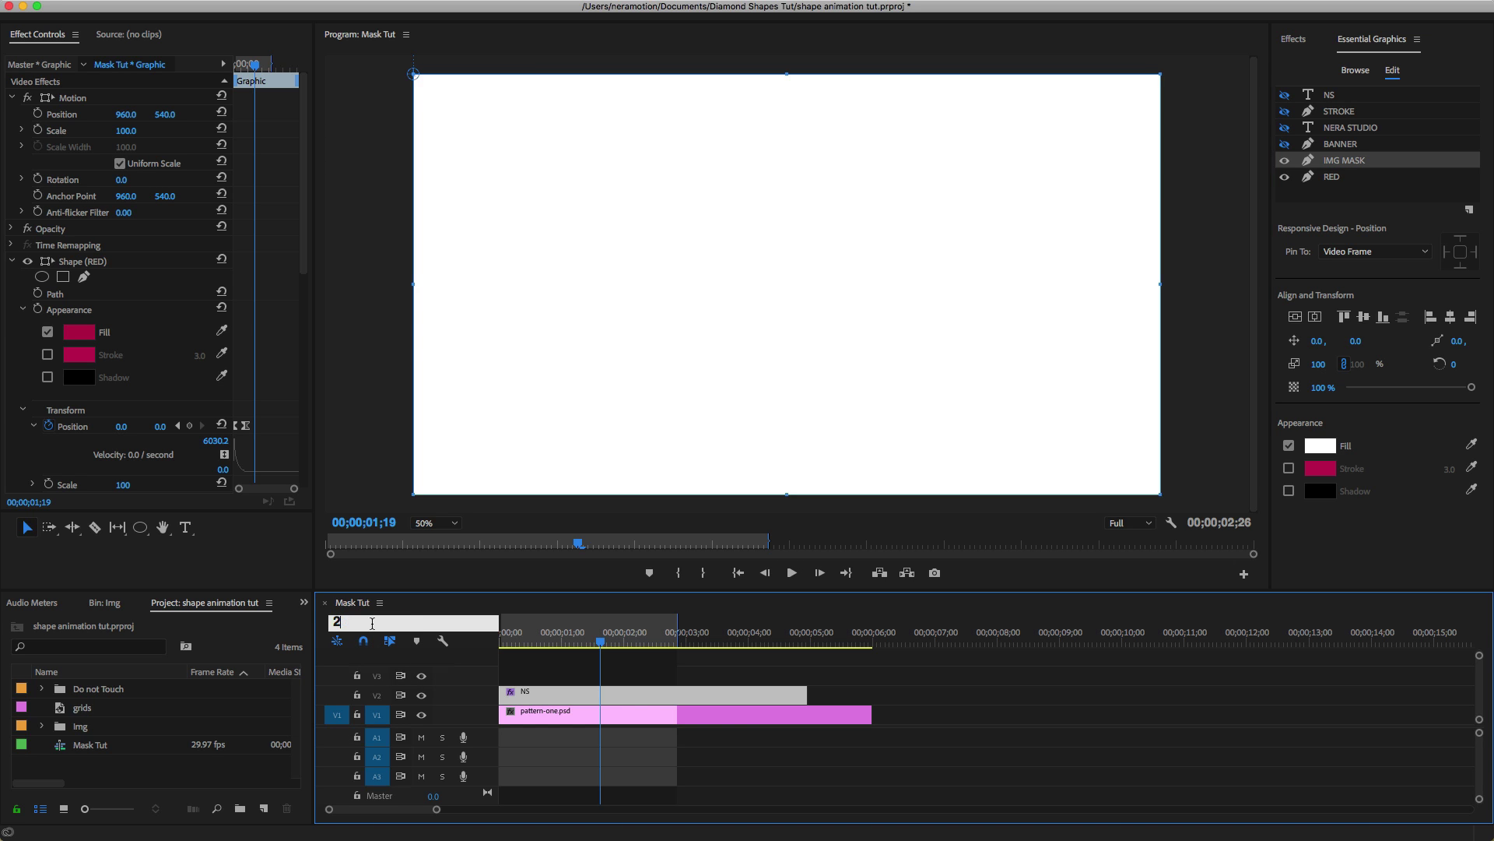
pyautogui.press('Return')
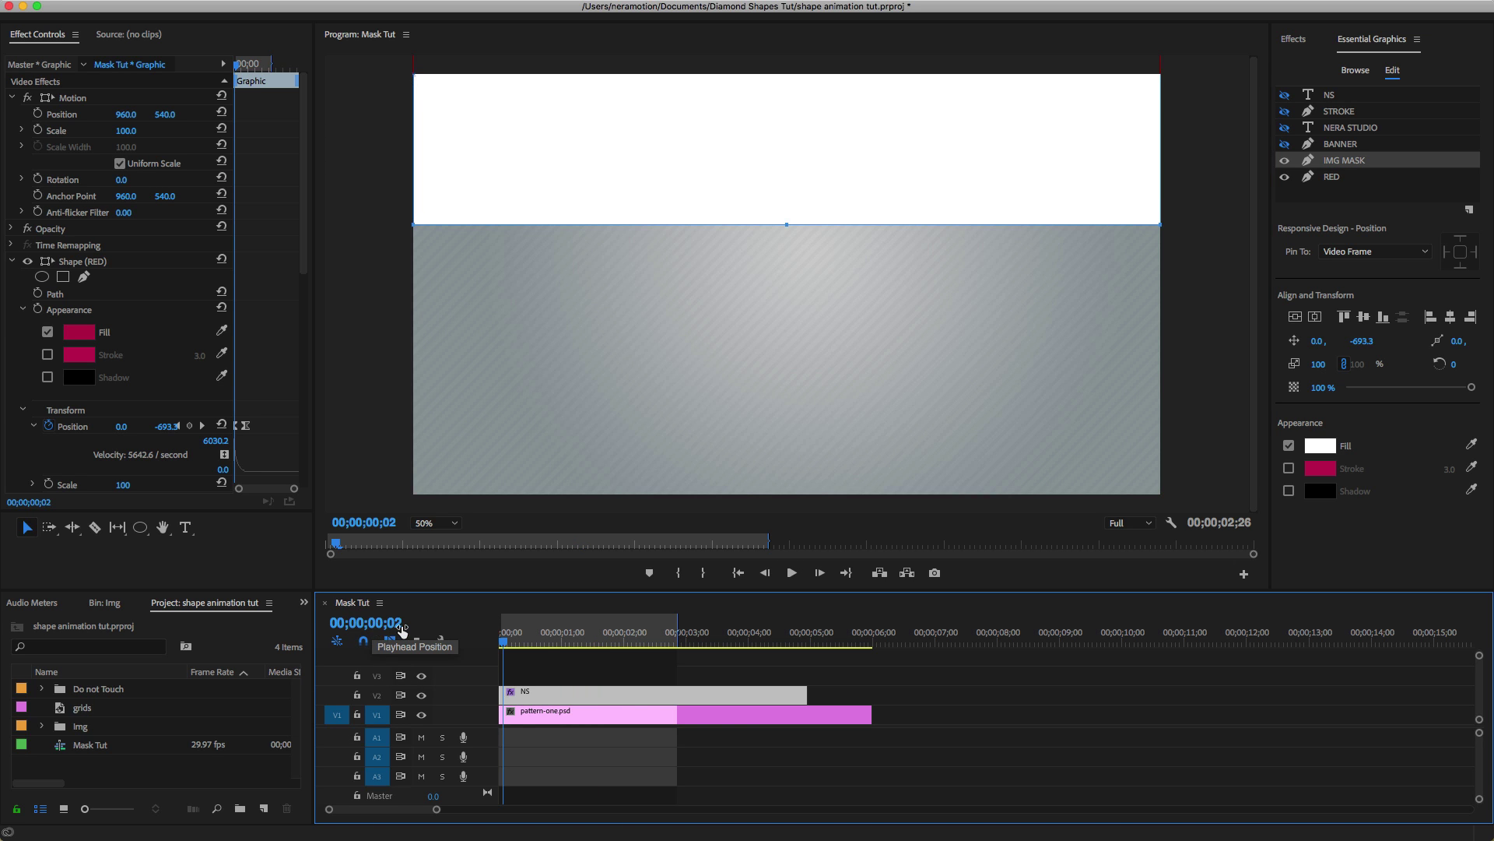
pyautogui.click(285, 387)
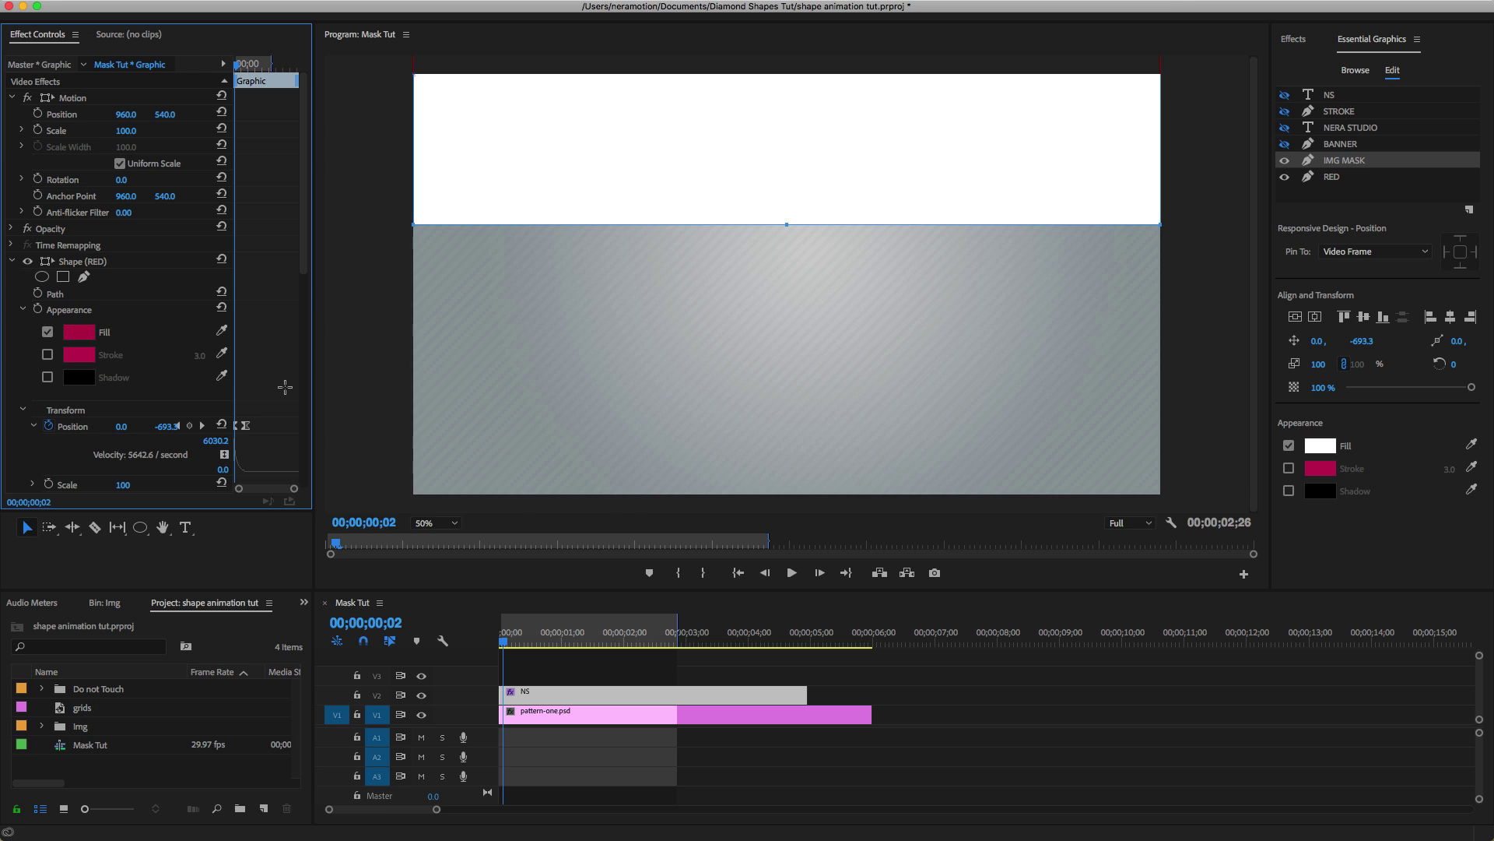
pyautogui.press('`')
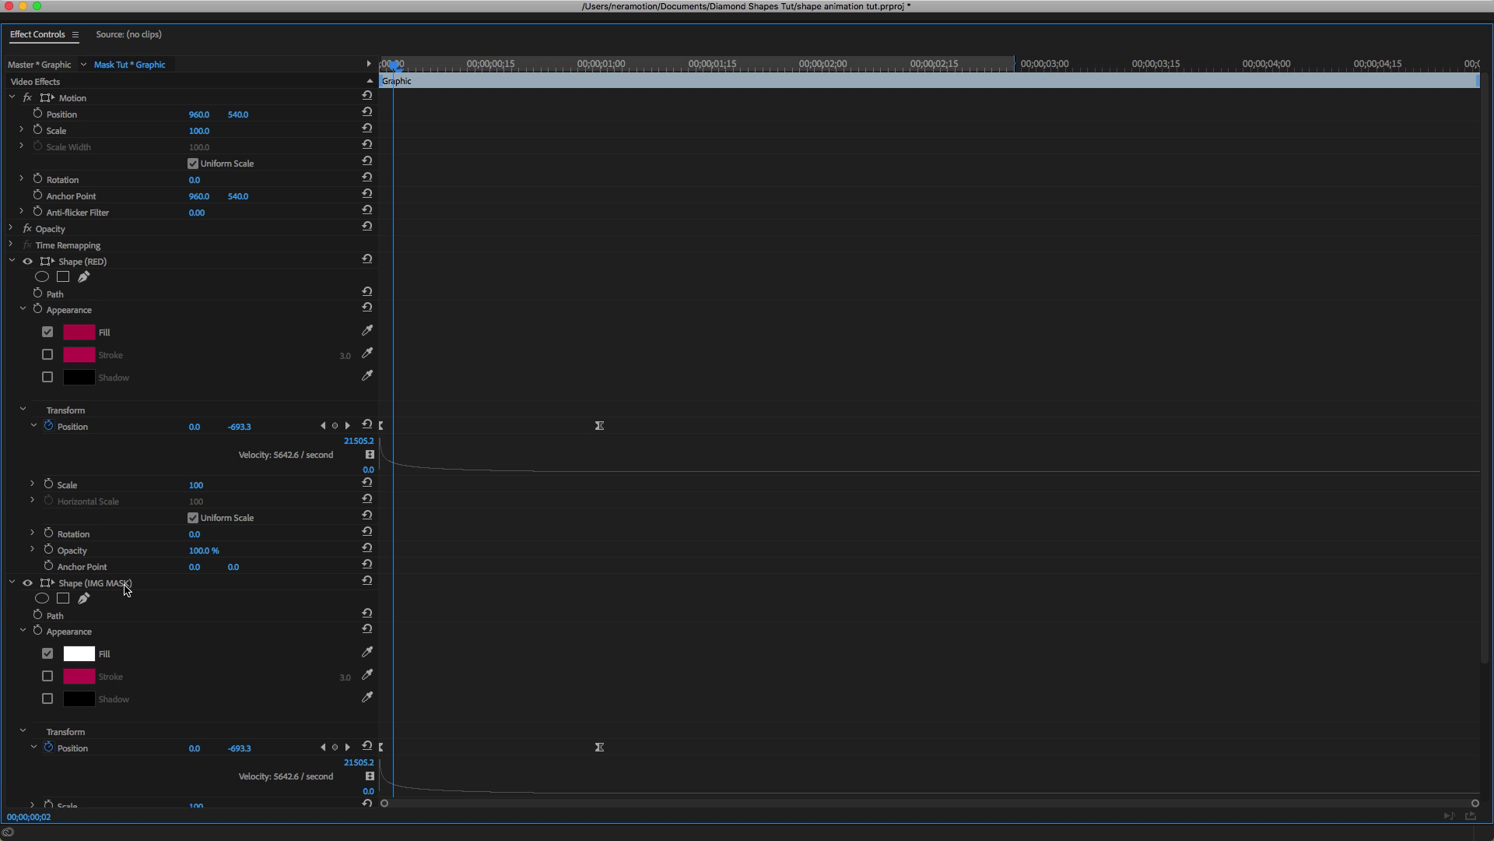
pyautogui.moveTo(615, 754); pyautogui.dragTo(367, 729)
pyautogui.moveTo(608, 753); pyautogui.dragTo(616, 753)
pyautogui.press('`')
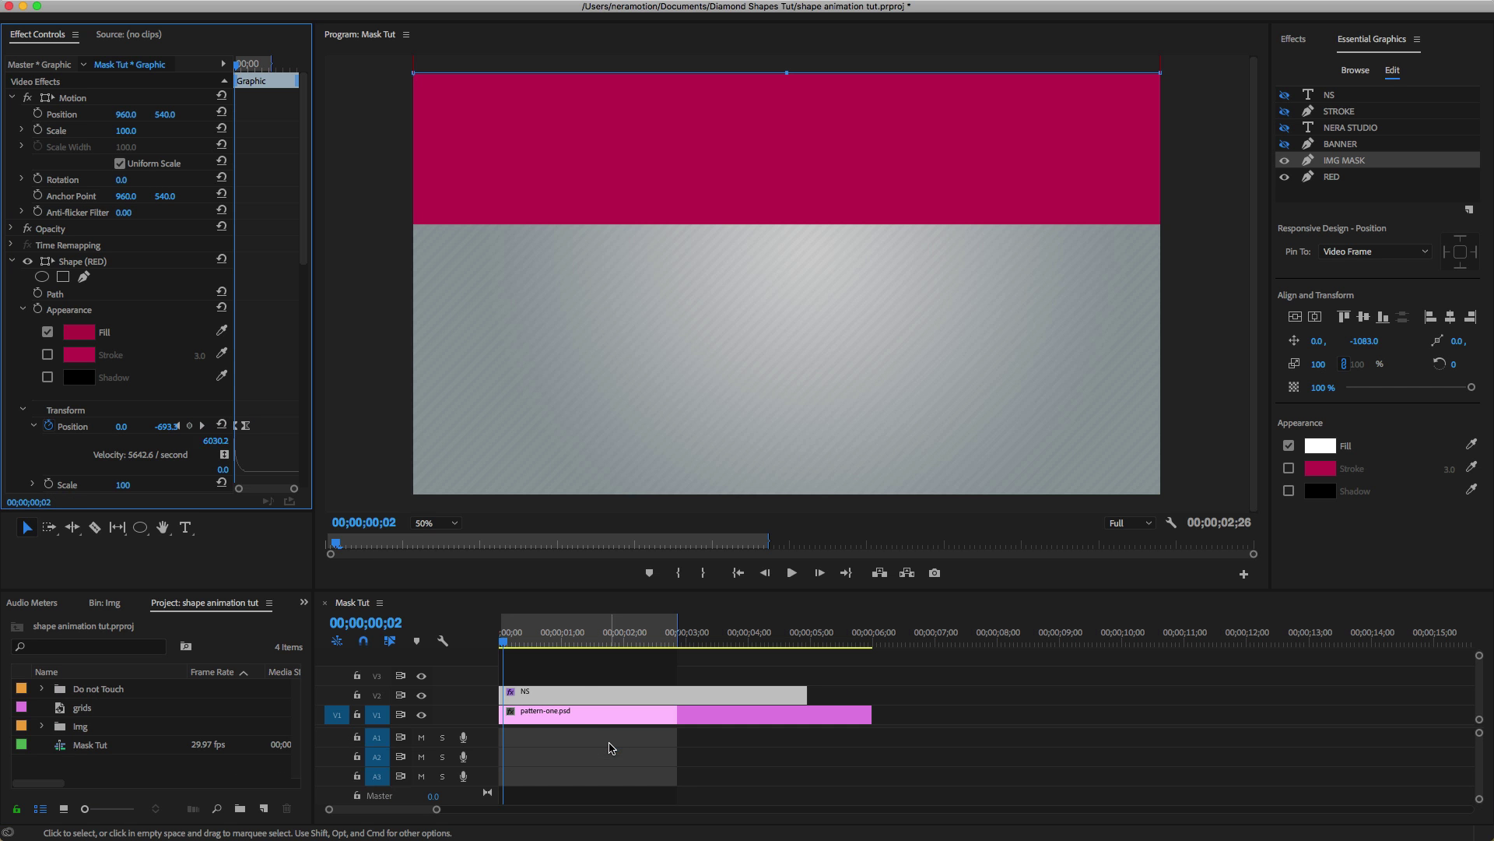
# Play back the sequence to check the staggered slide-in of the RED and IMG MASK shapes.
pyautogui.click(551, 674)
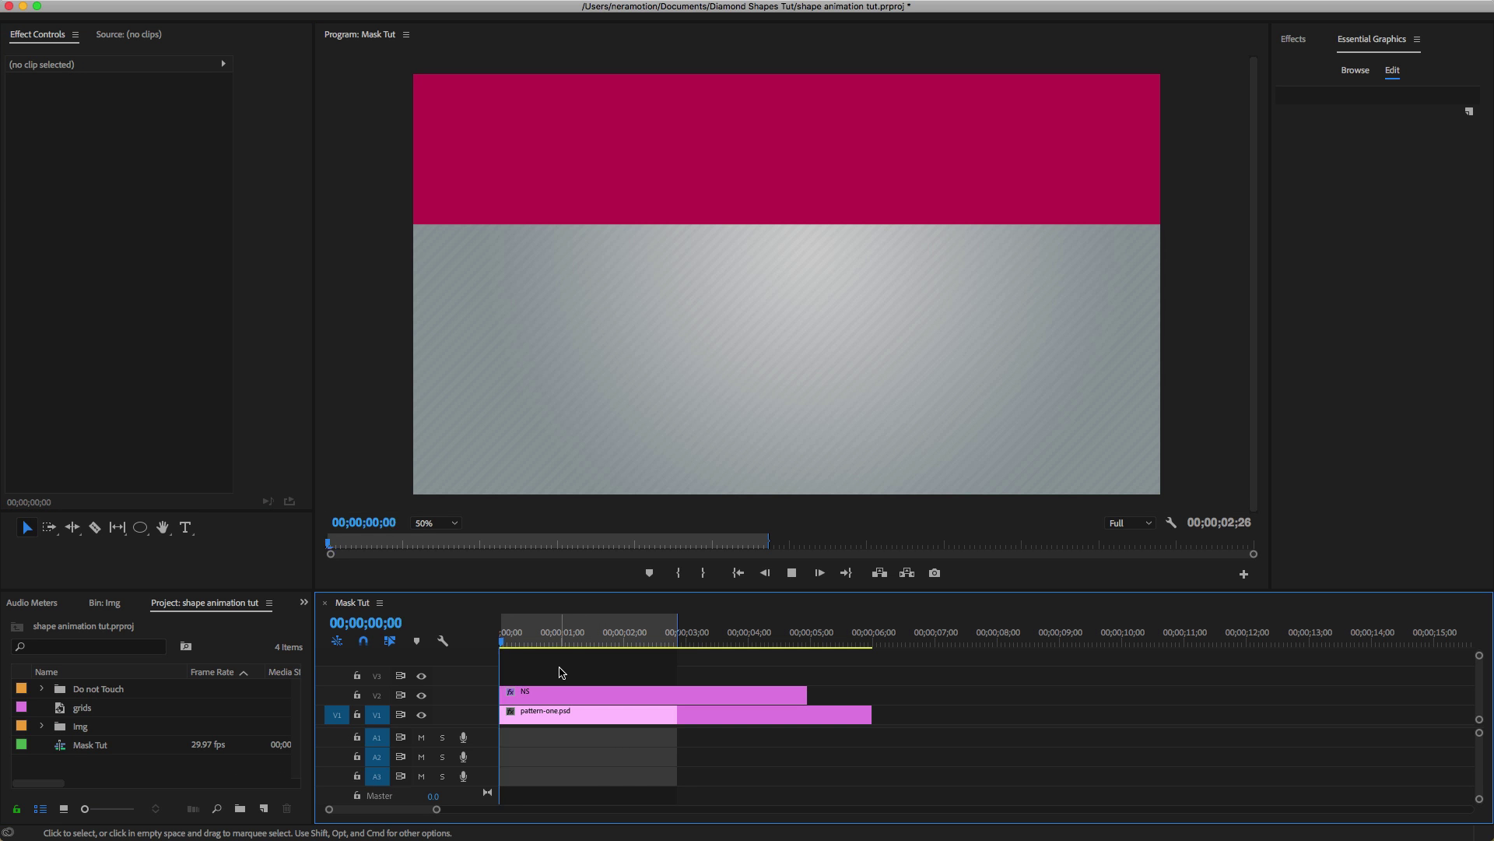
pyautogui.press('space')
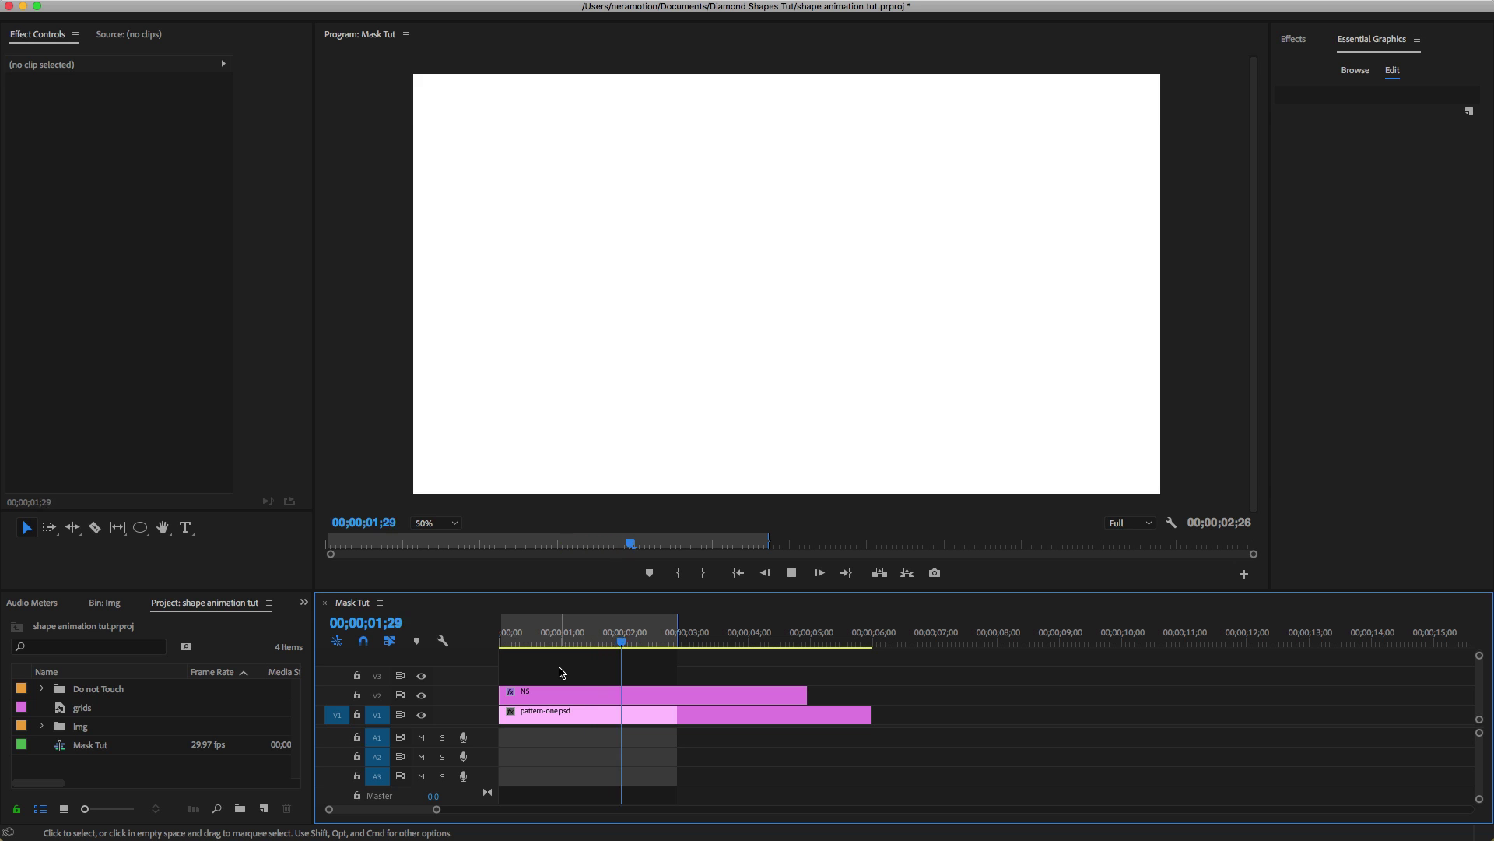
pyautogui.press('space')
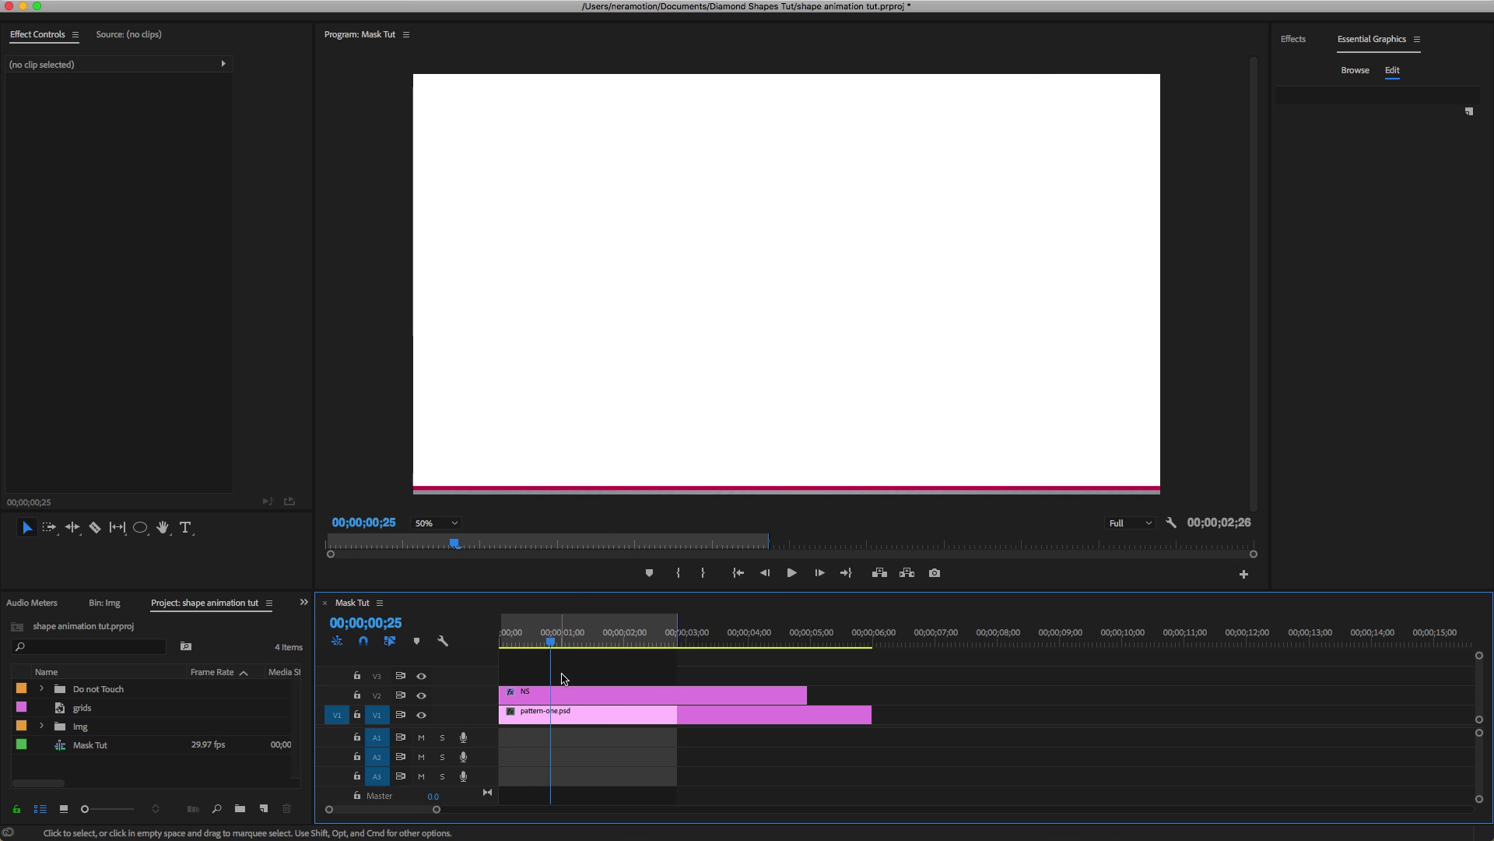
# Show the BANNER layer and change its fill to crimson (B9134B), sampled from the existing crimson swatch.
pyautogui.click(577, 699)
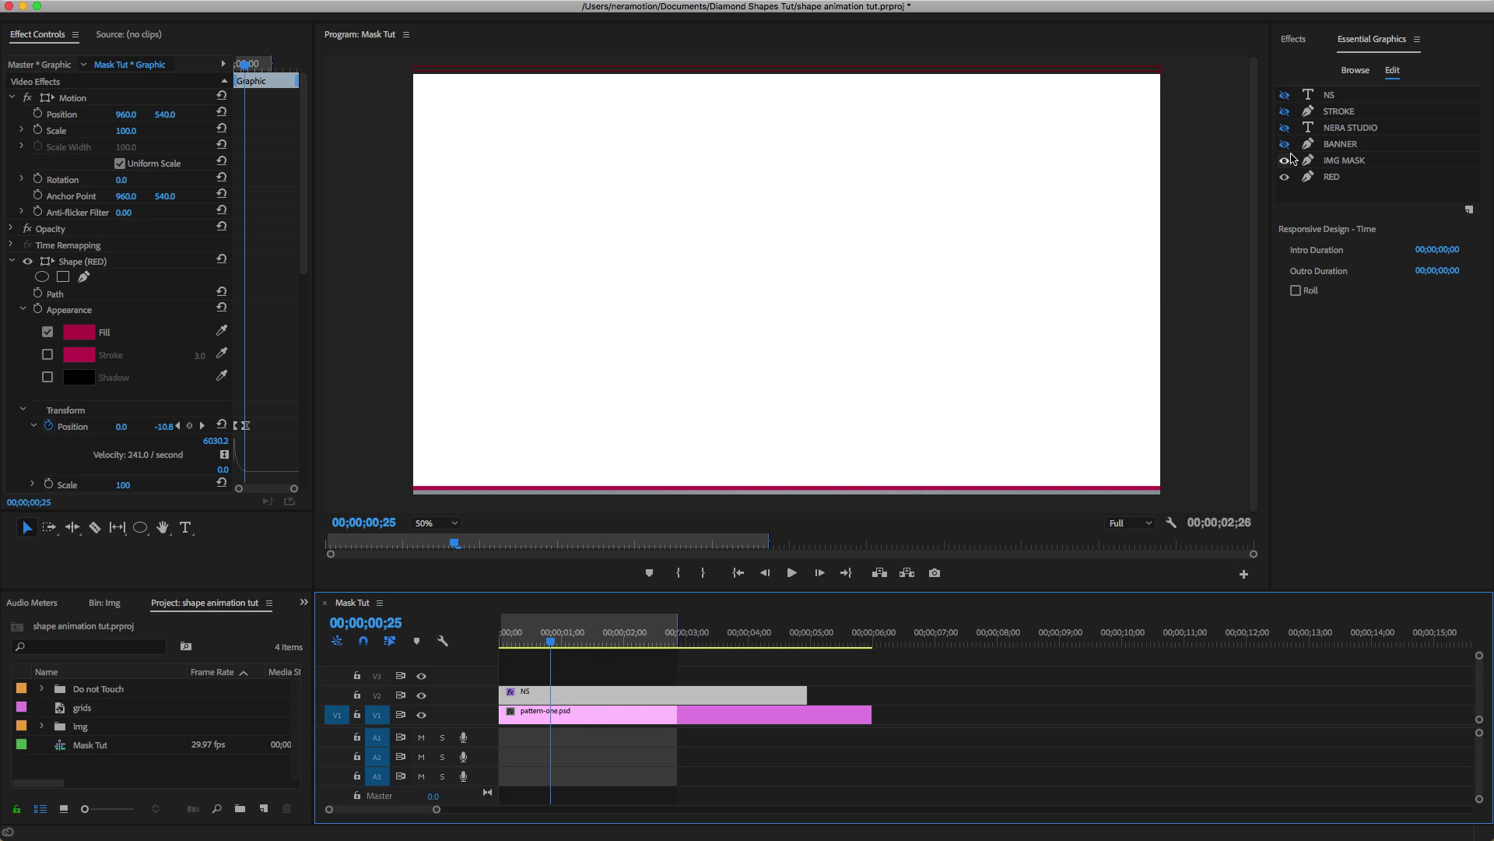
pyautogui.click(1349, 147)
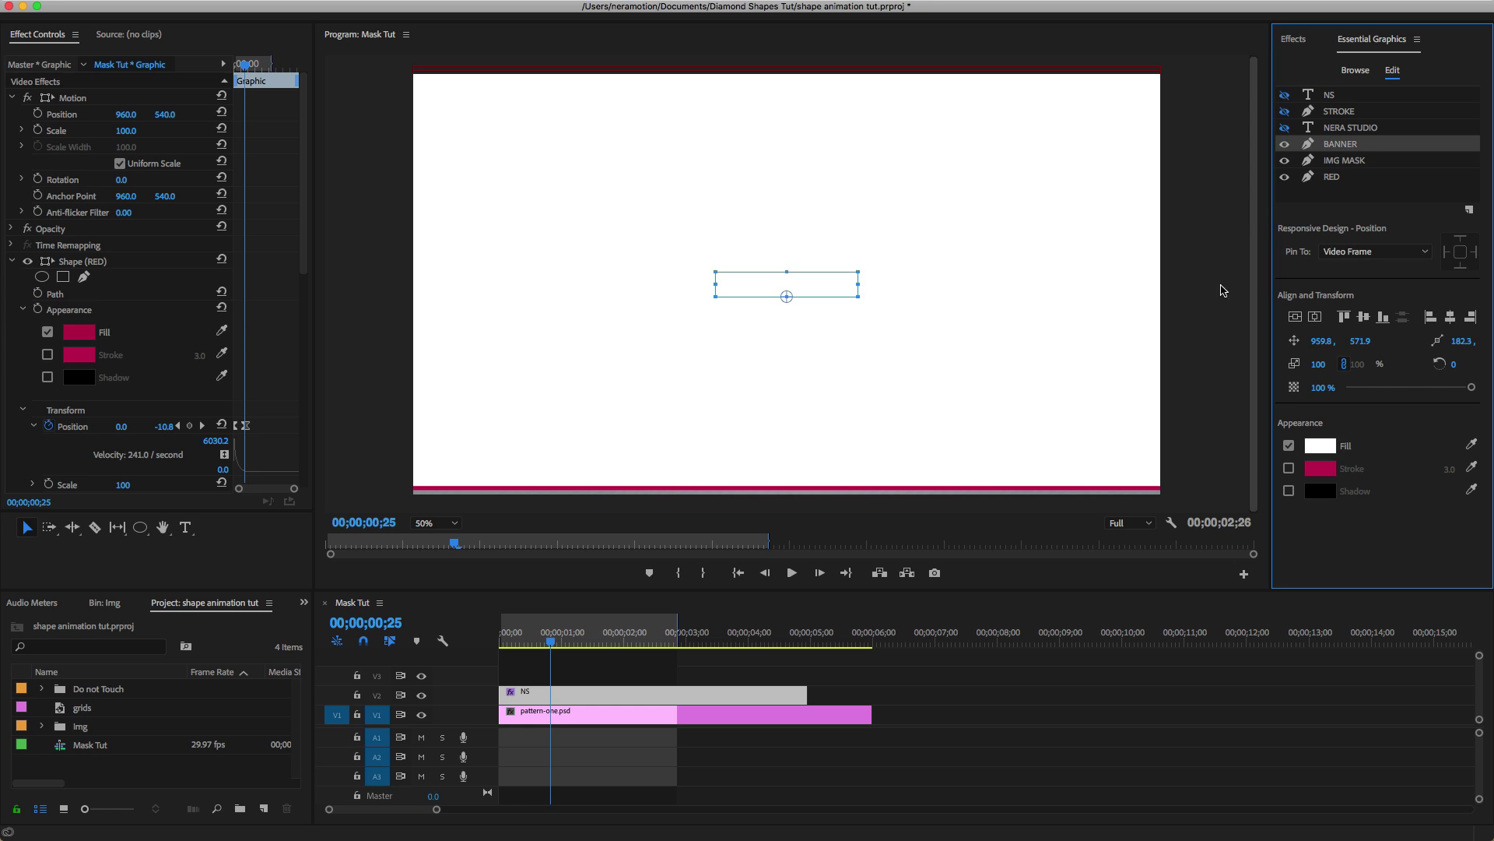
pyautogui.click(1320, 445)
pyautogui.click(908, 391)
pyautogui.click(1320, 470)
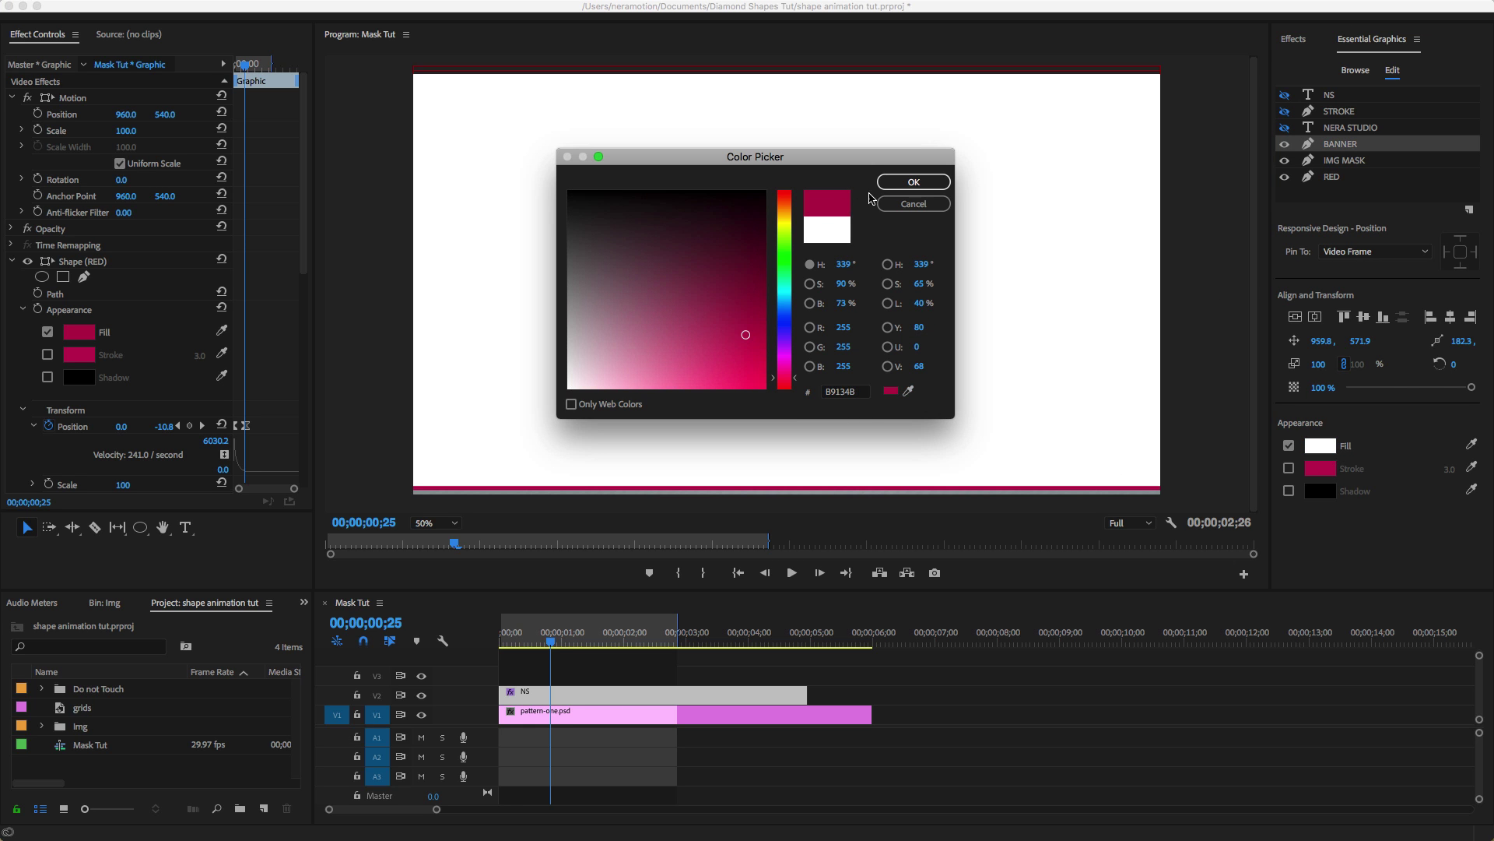
pyautogui.click(914, 183)
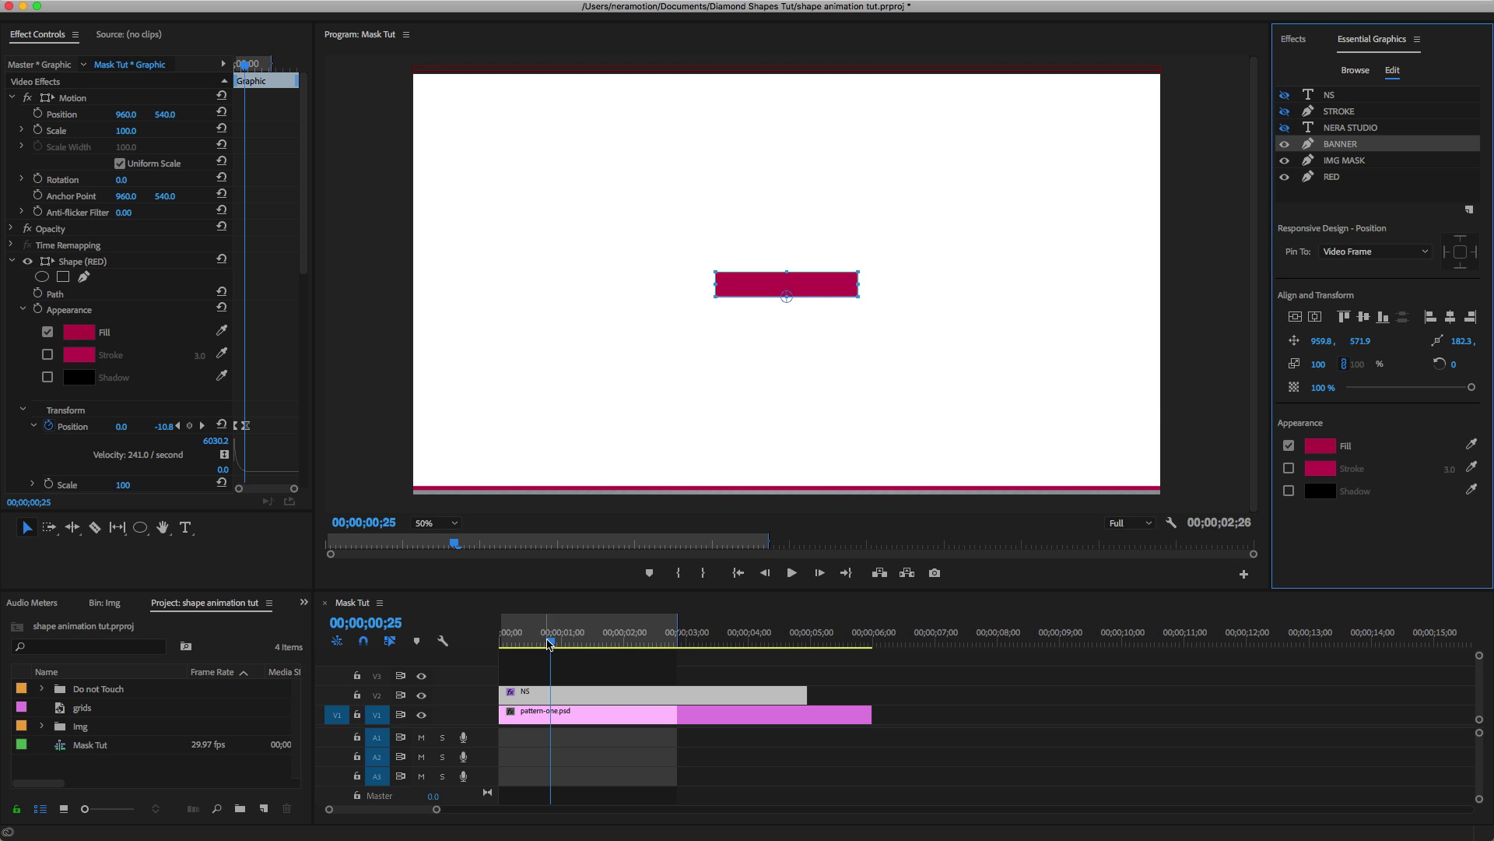
# Keyframe the BANNER shape's position at 00;00;01;00, and at 00;00;00;00 with a vertical position of -5.1, above the frame.
pyautogui.click(386, 619)
pyautogui.write('100')
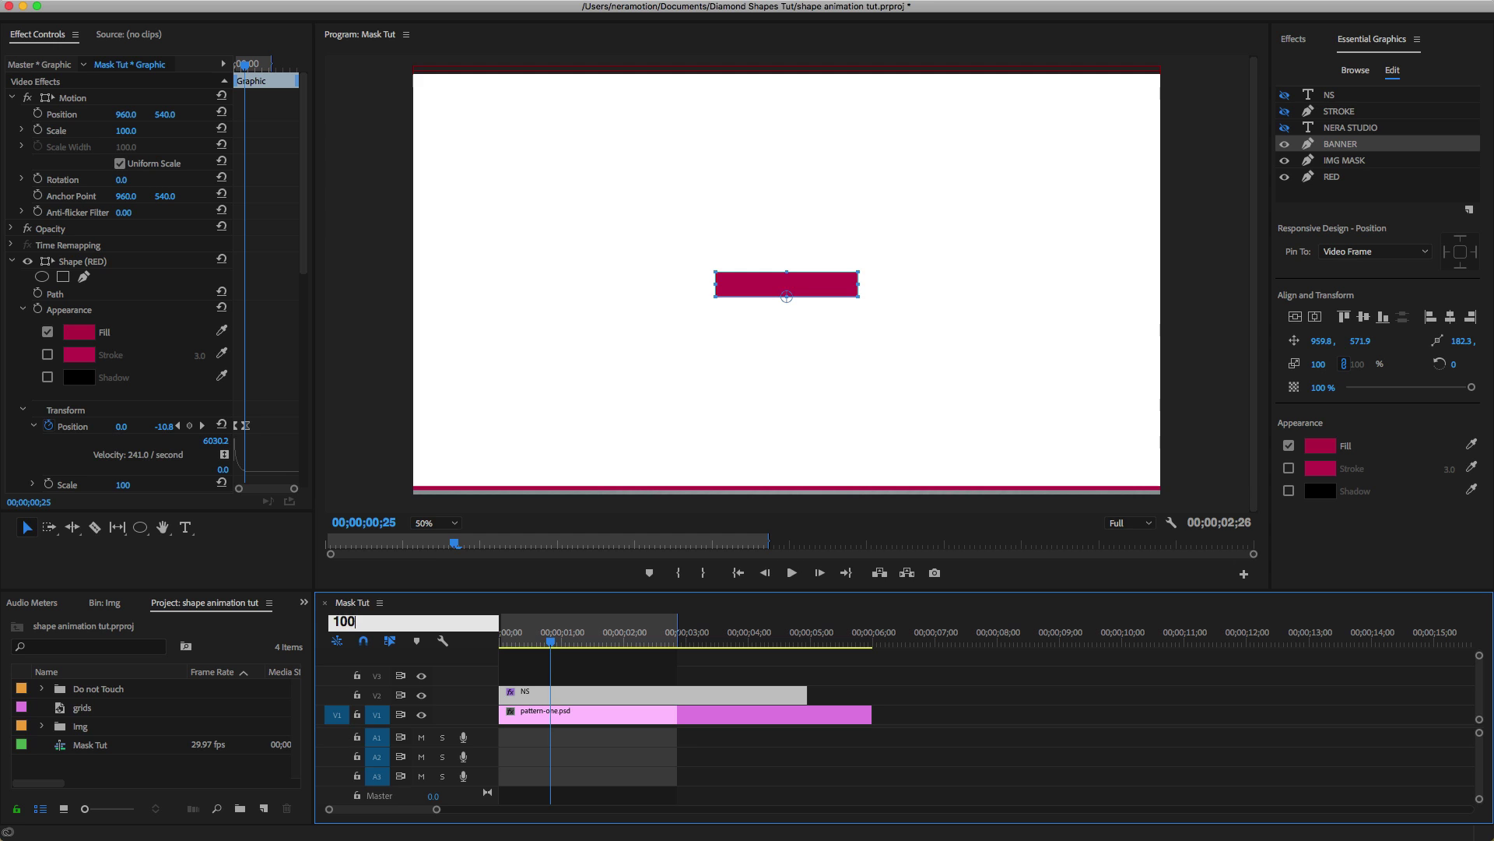
pyautogui.press('Return')
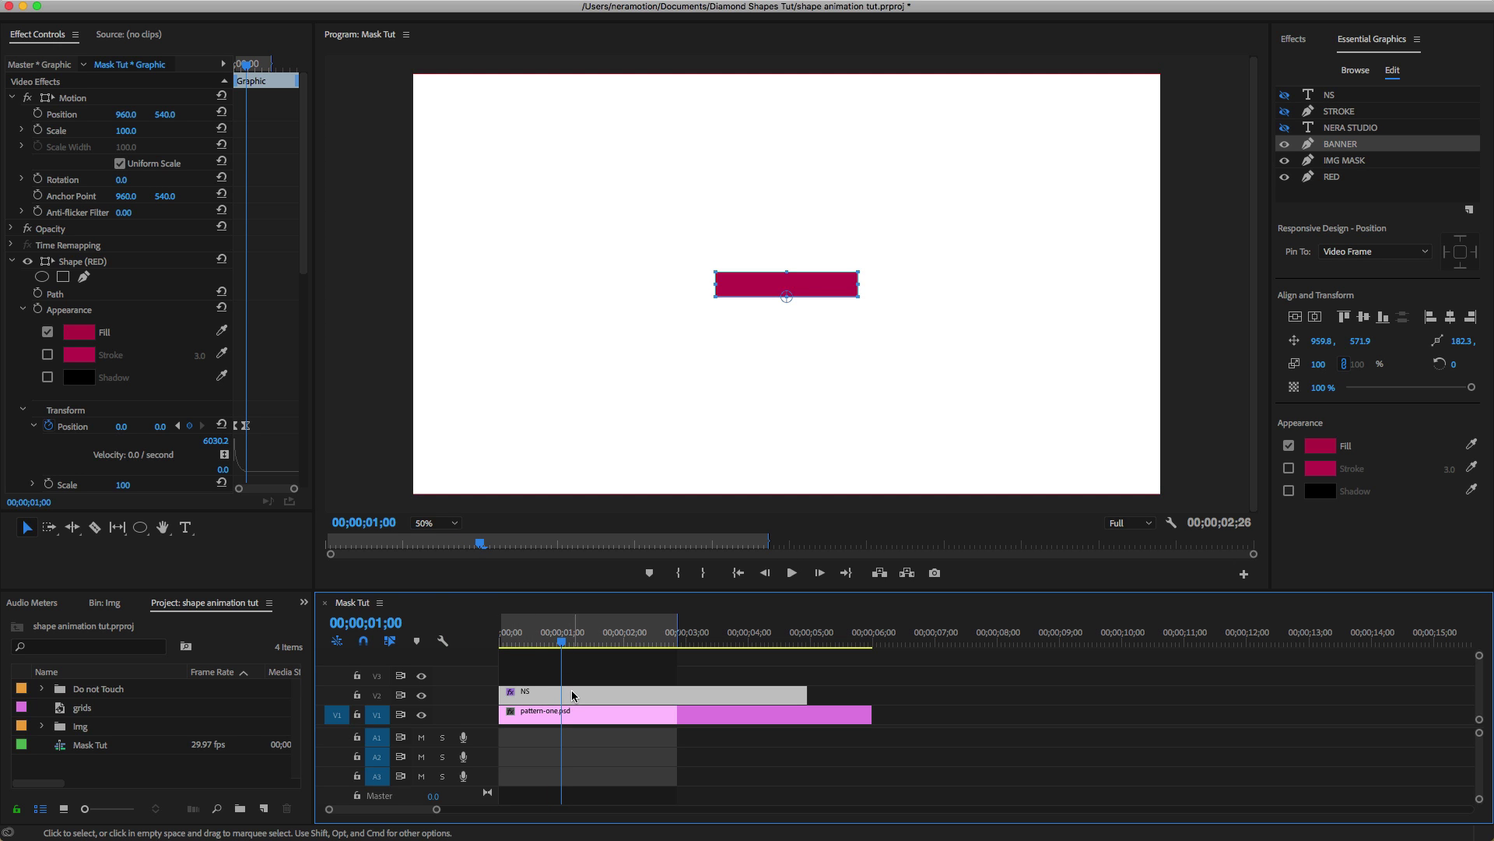
pyautogui.click(1348, 146)
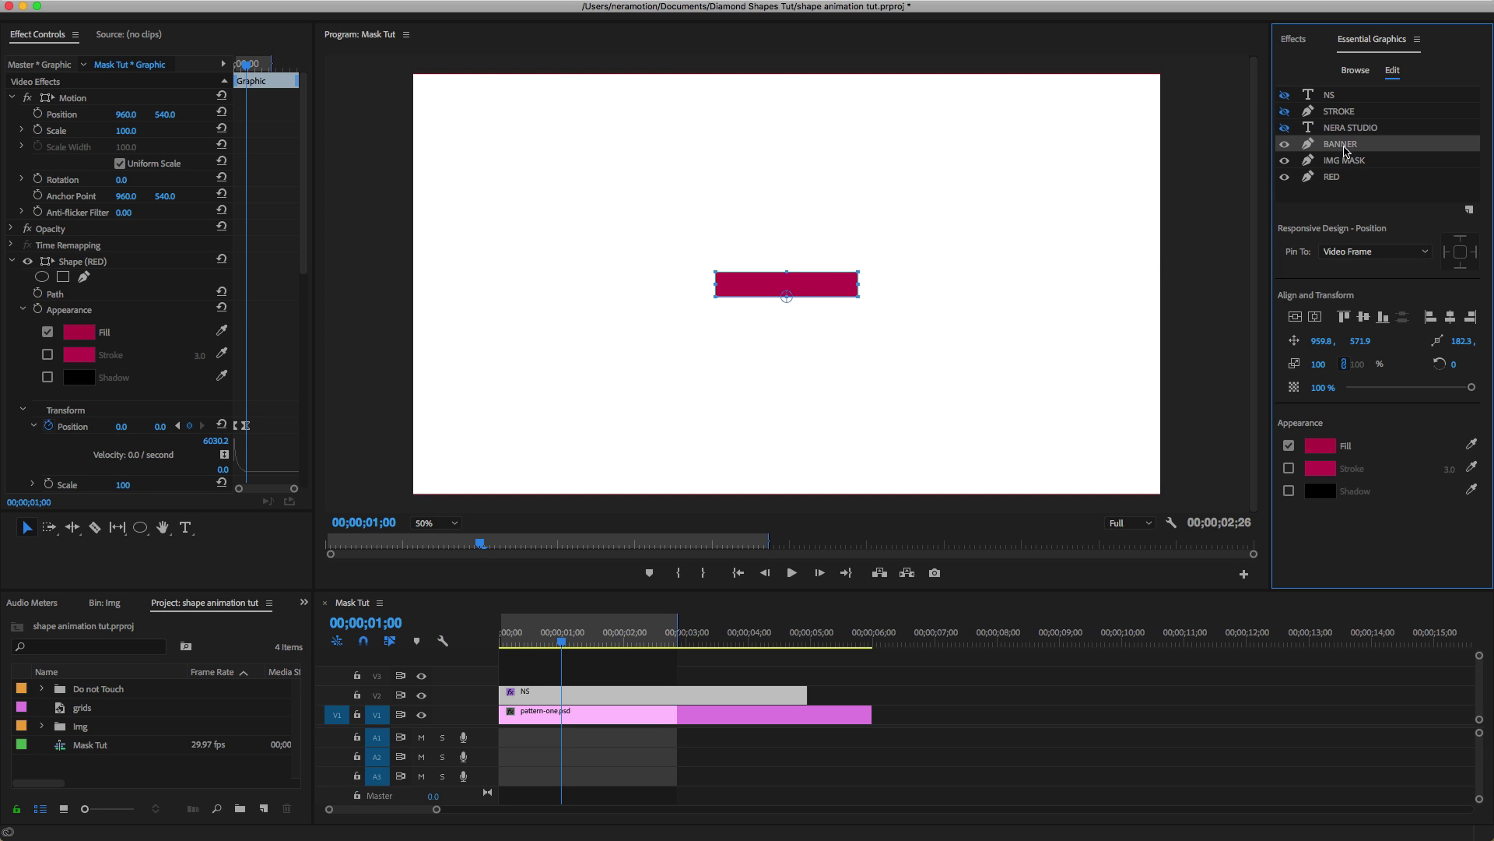
pyautogui.click(11, 98)
pyautogui.click(12, 147)
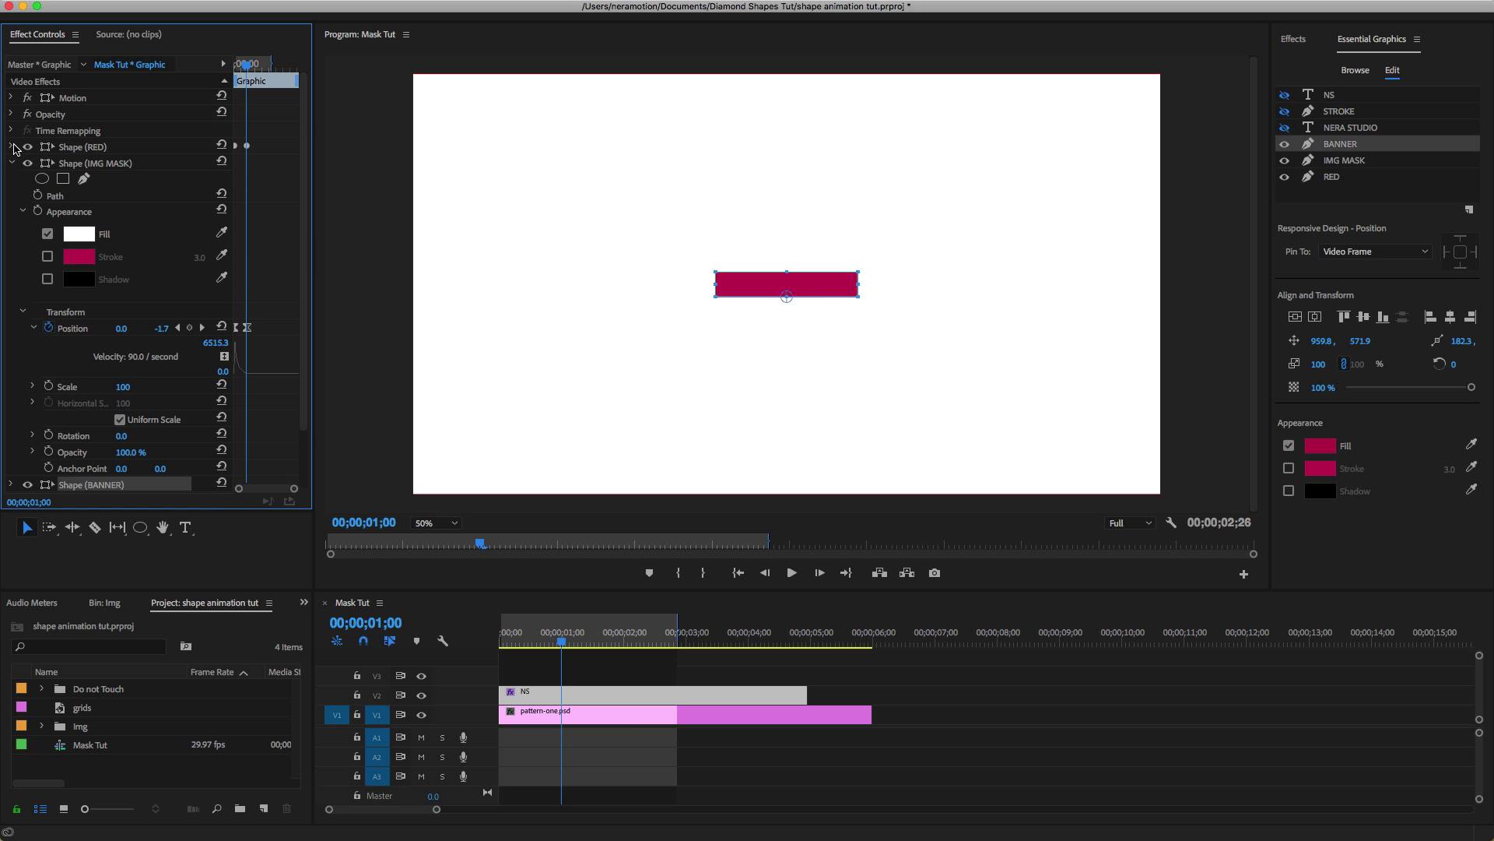
pyautogui.click(11, 163)
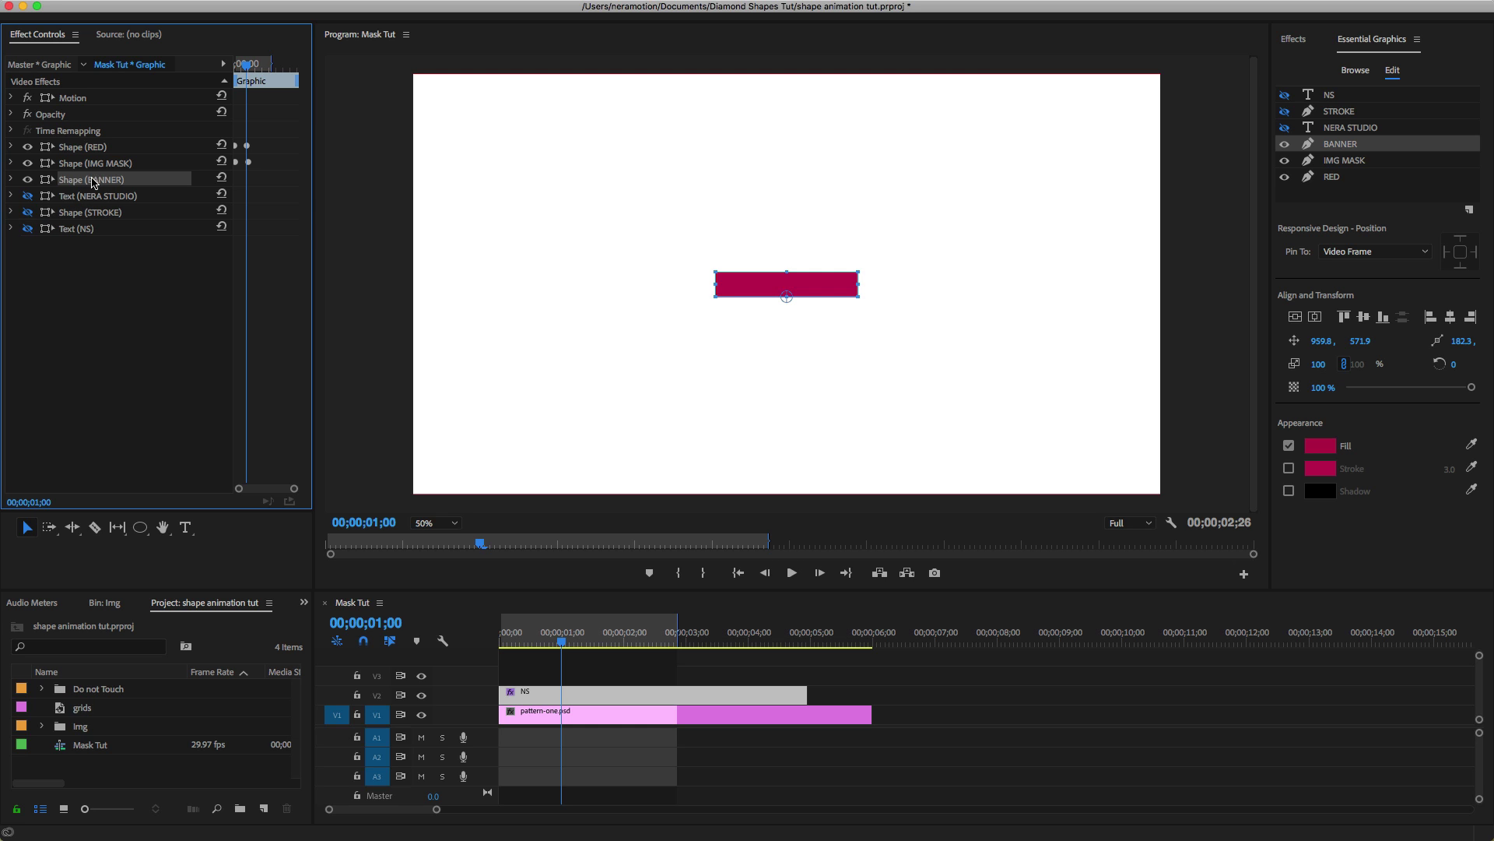
pyautogui.click(11, 180)
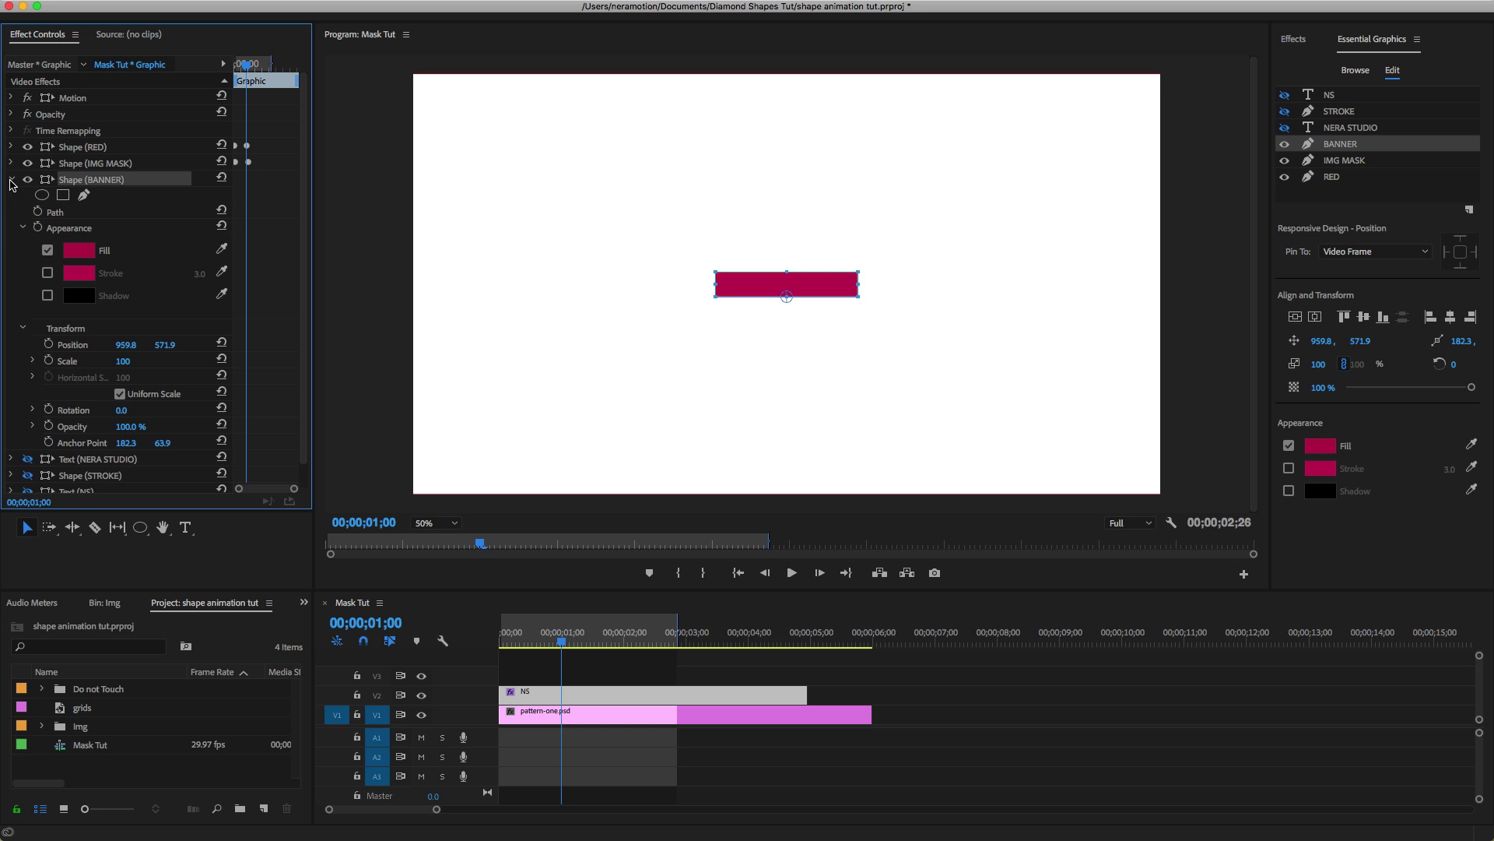
pyautogui.click(21, 228)
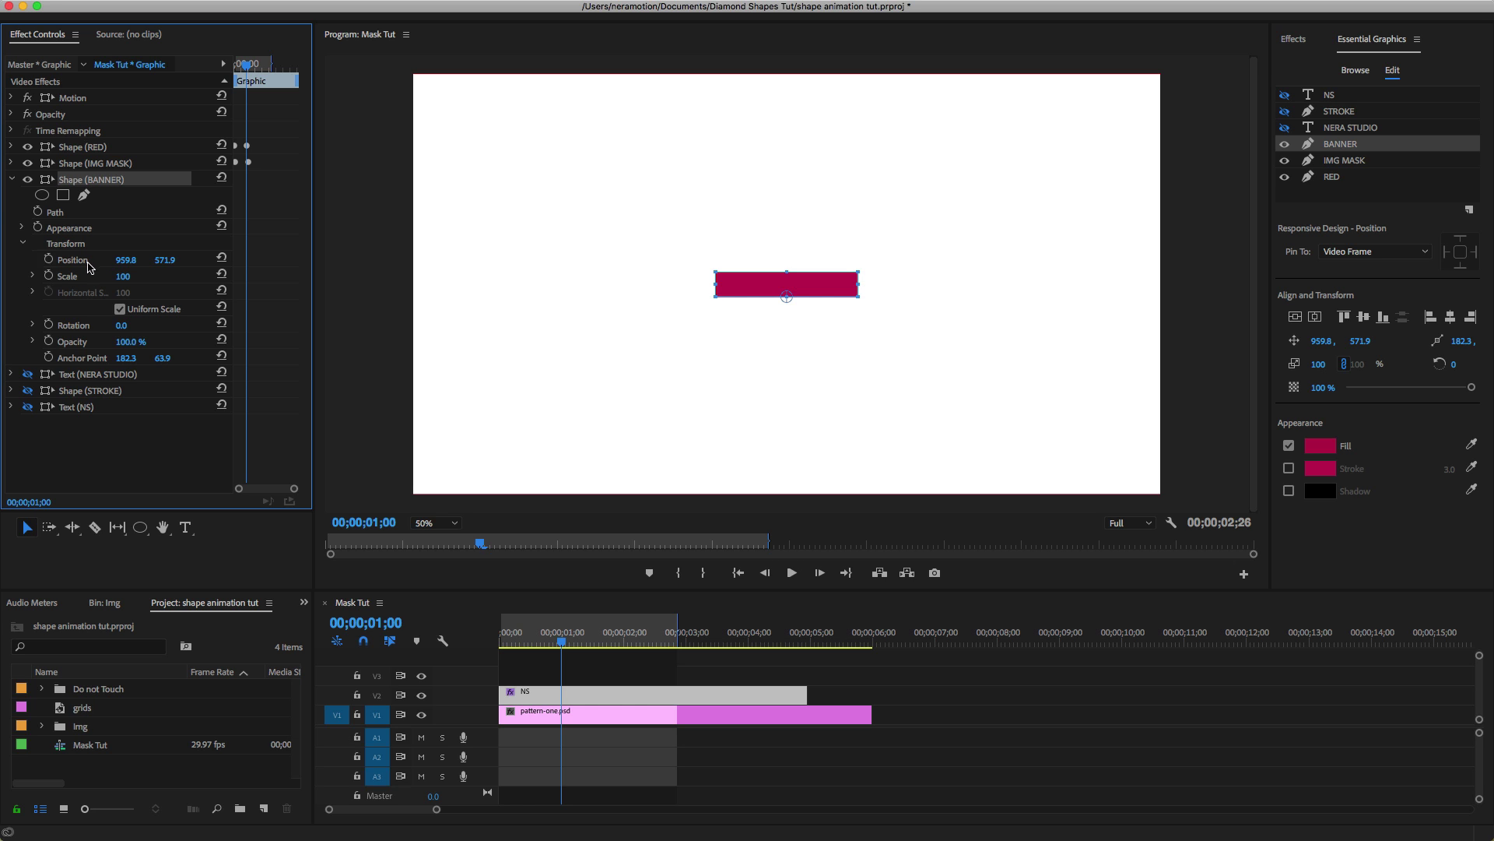
pyautogui.click(49, 259)
pyautogui.moveTo(572, 641); pyautogui.dragTo(486, 652)
pyautogui.moveTo(175, 270); pyautogui.dragTo(15, 270)
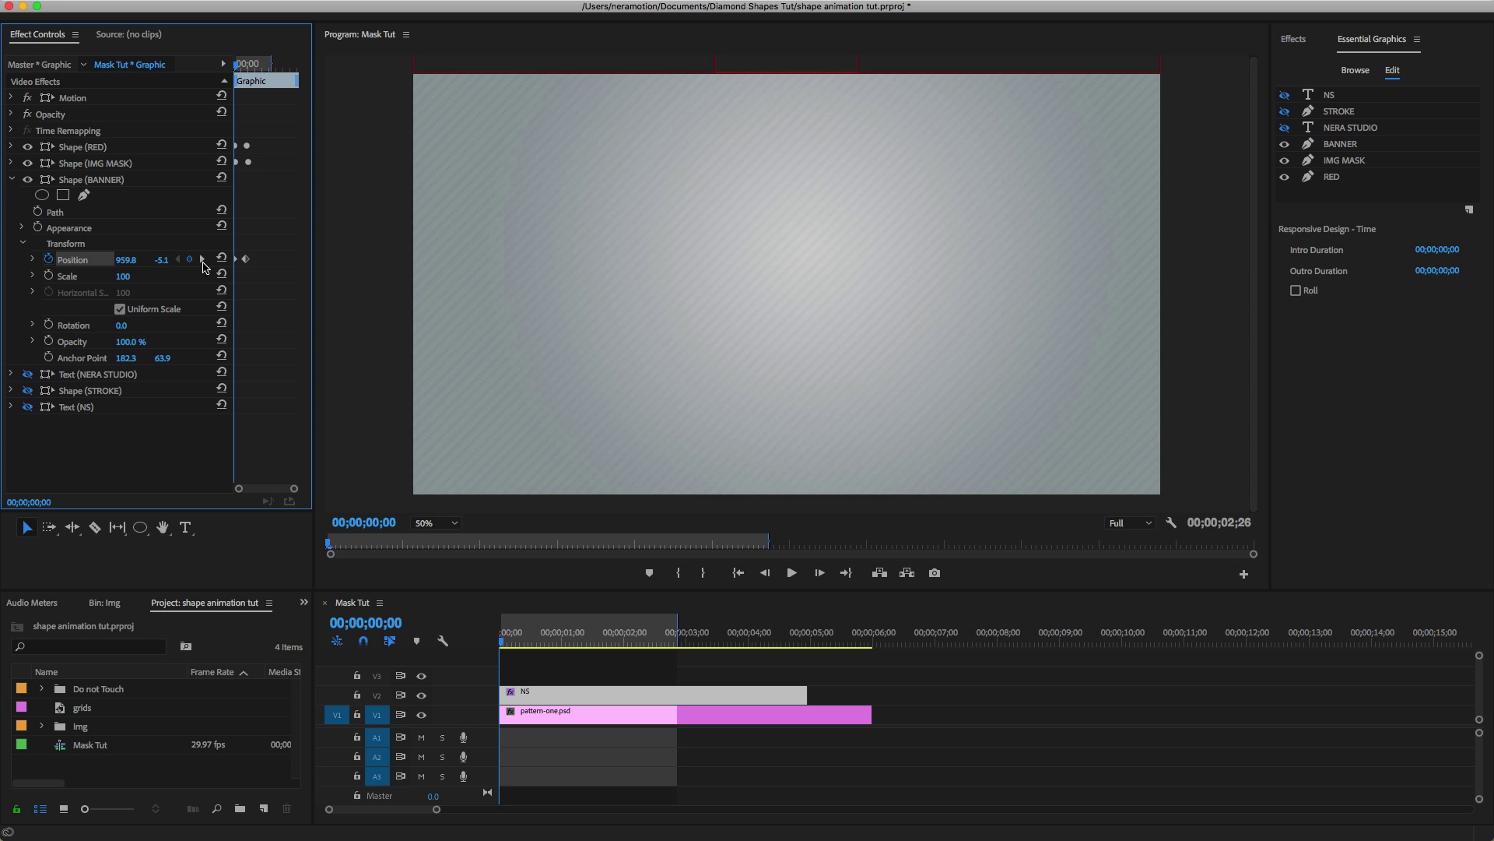
# Ease both BANNER position keyframes and reshape their velocity graph for a fast start and a long slowdown into the last keyframe.
pyautogui.click(259, 384)
pyautogui.press('`')
pyautogui.moveTo(660, 274); pyautogui.dragTo(352, 227)
pyautogui.rightClick(600, 259)
pyautogui.moveTo(677, 394)
pyautogui.click(437, 394)
pyautogui.click(33, 259)
pyautogui.moveTo(601, 306); pyautogui.dragTo(369, 303)
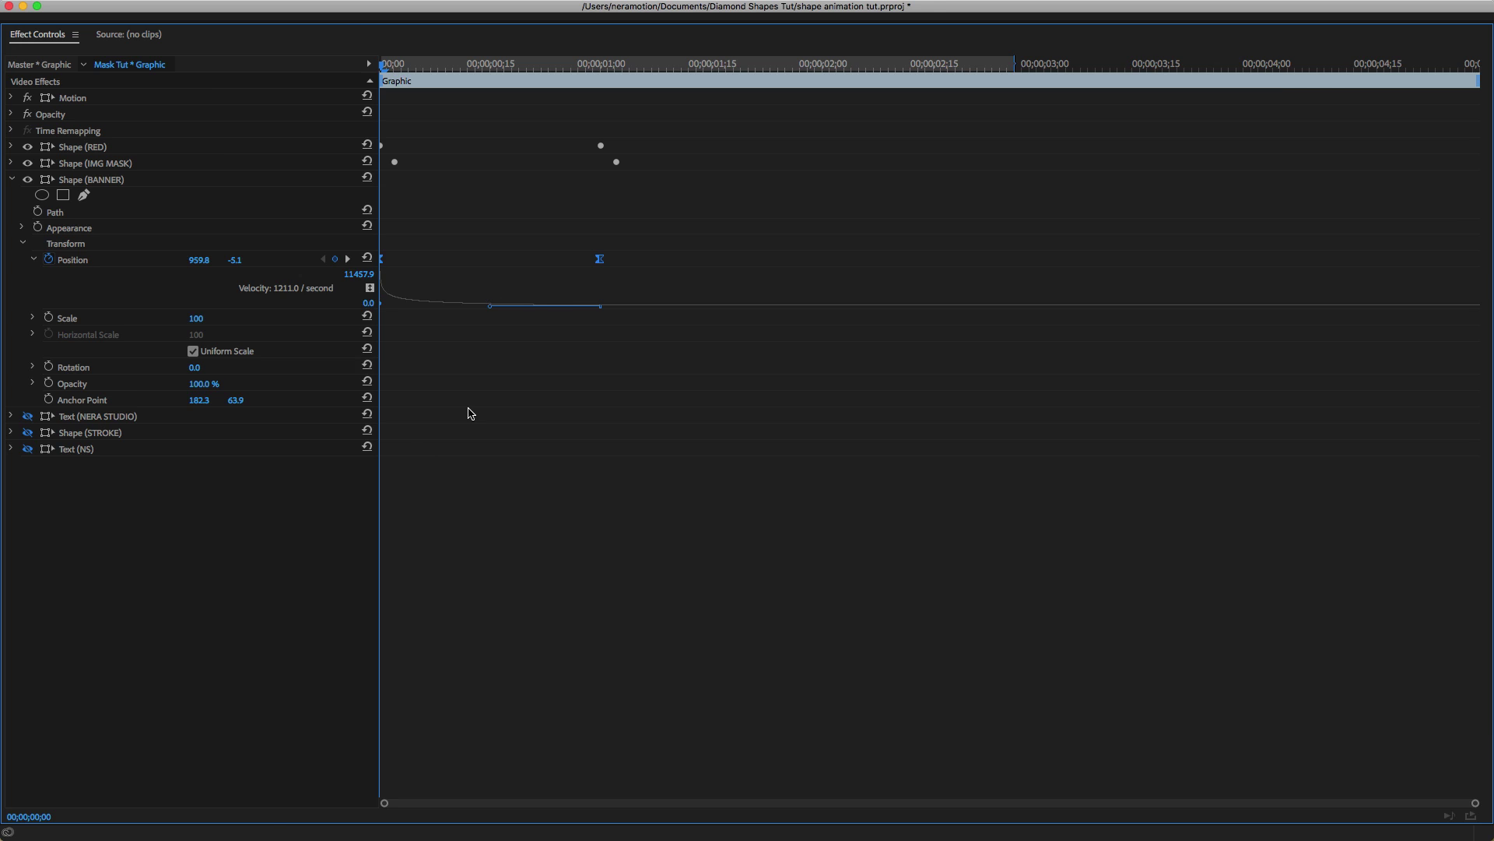
# Play back the sequence to check the BANNER shape's slide-in.
pyautogui.press('`')
pyautogui.press('space')
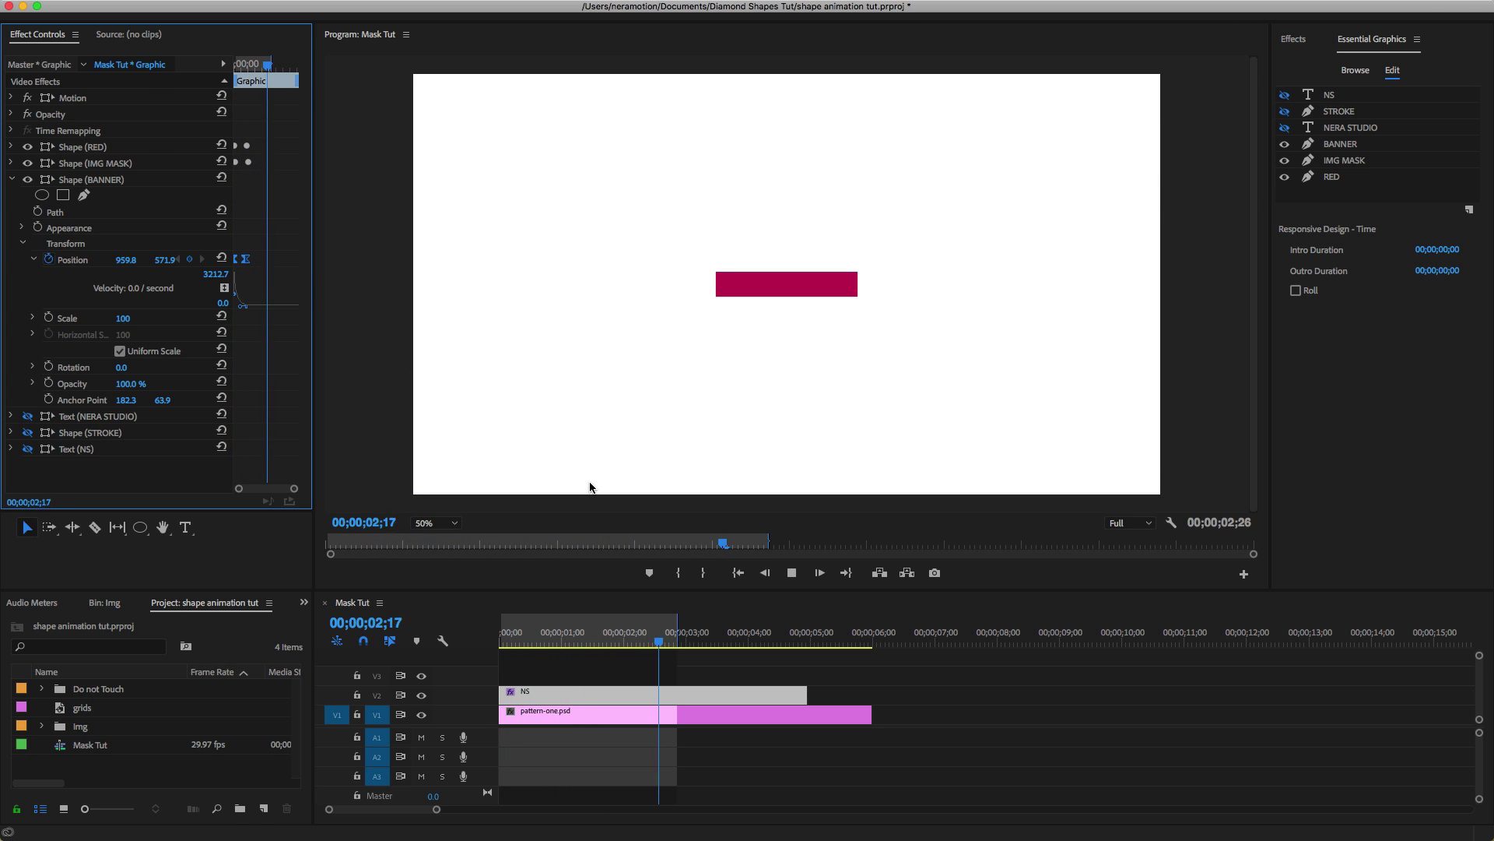
pyautogui.press('space')
# Show the NERA STUDIO text layer of the graphic clip and view it over the landed banner.
pyautogui.click(590, 695)
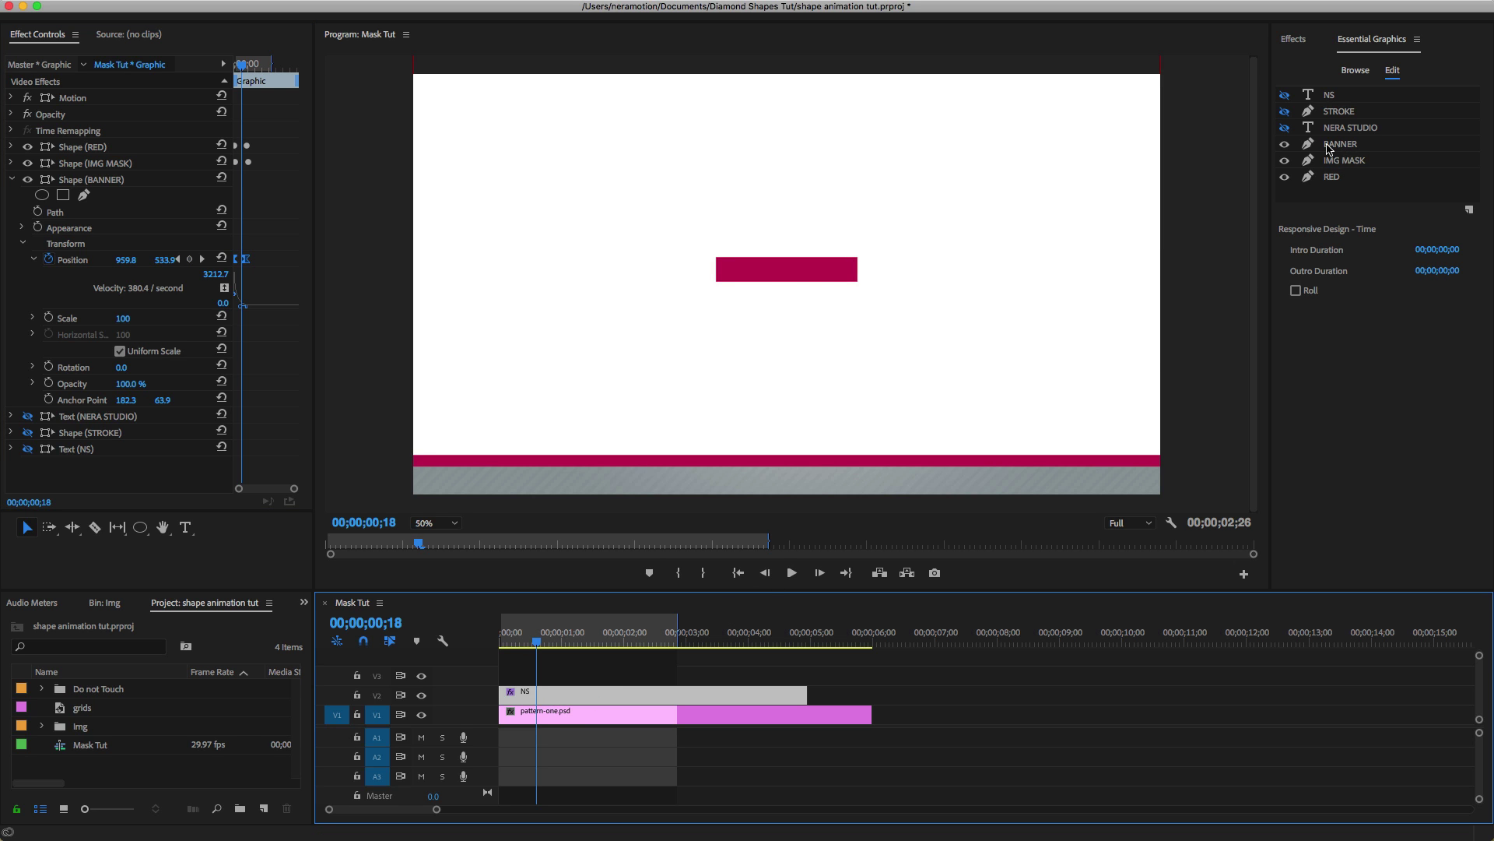
pyautogui.click(1284, 128)
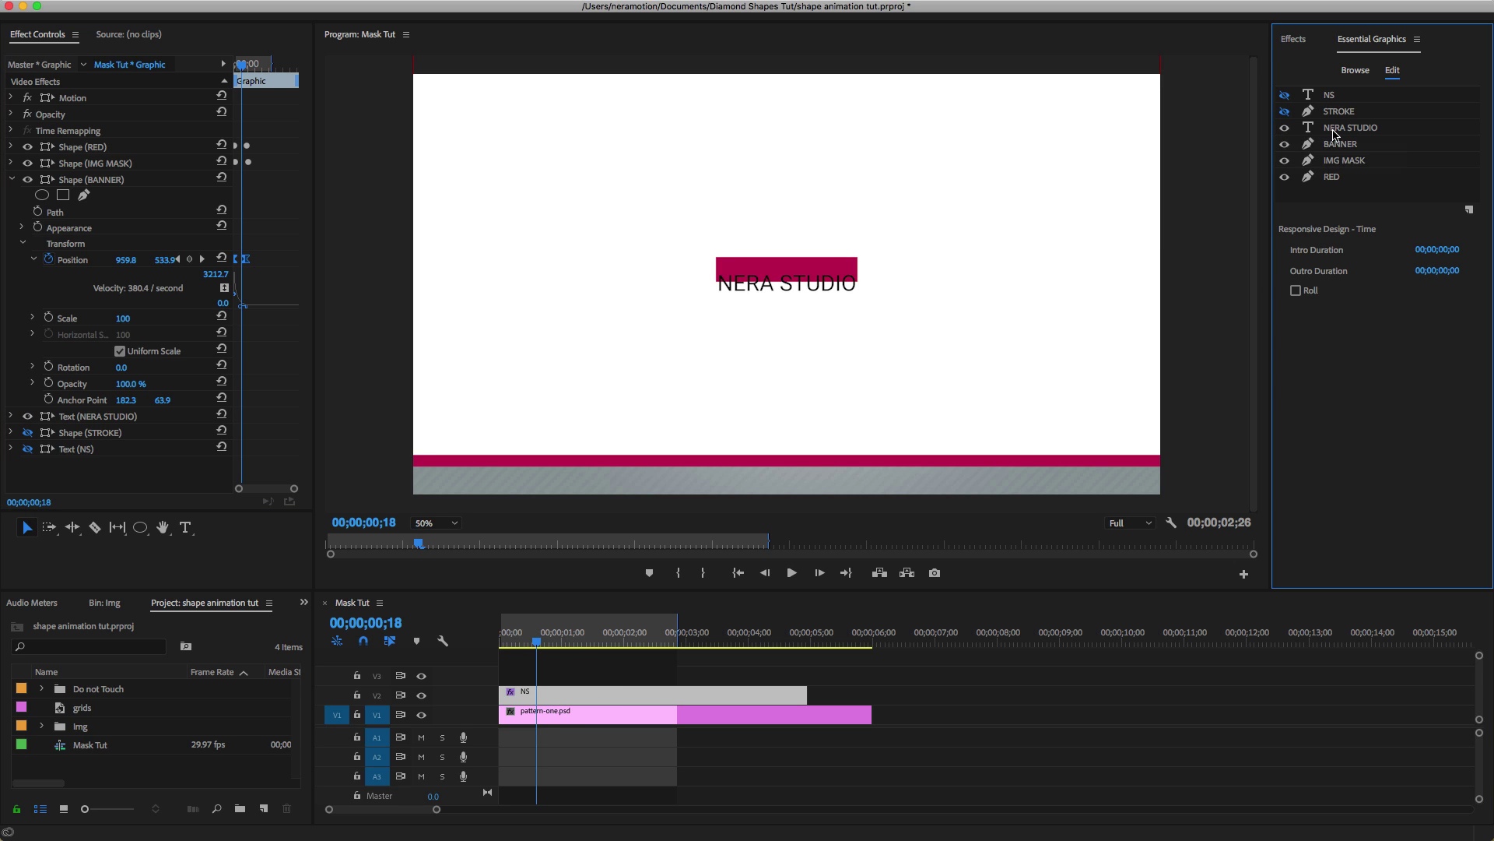
pyautogui.moveTo(545, 643); pyautogui.dragTo(614, 652)
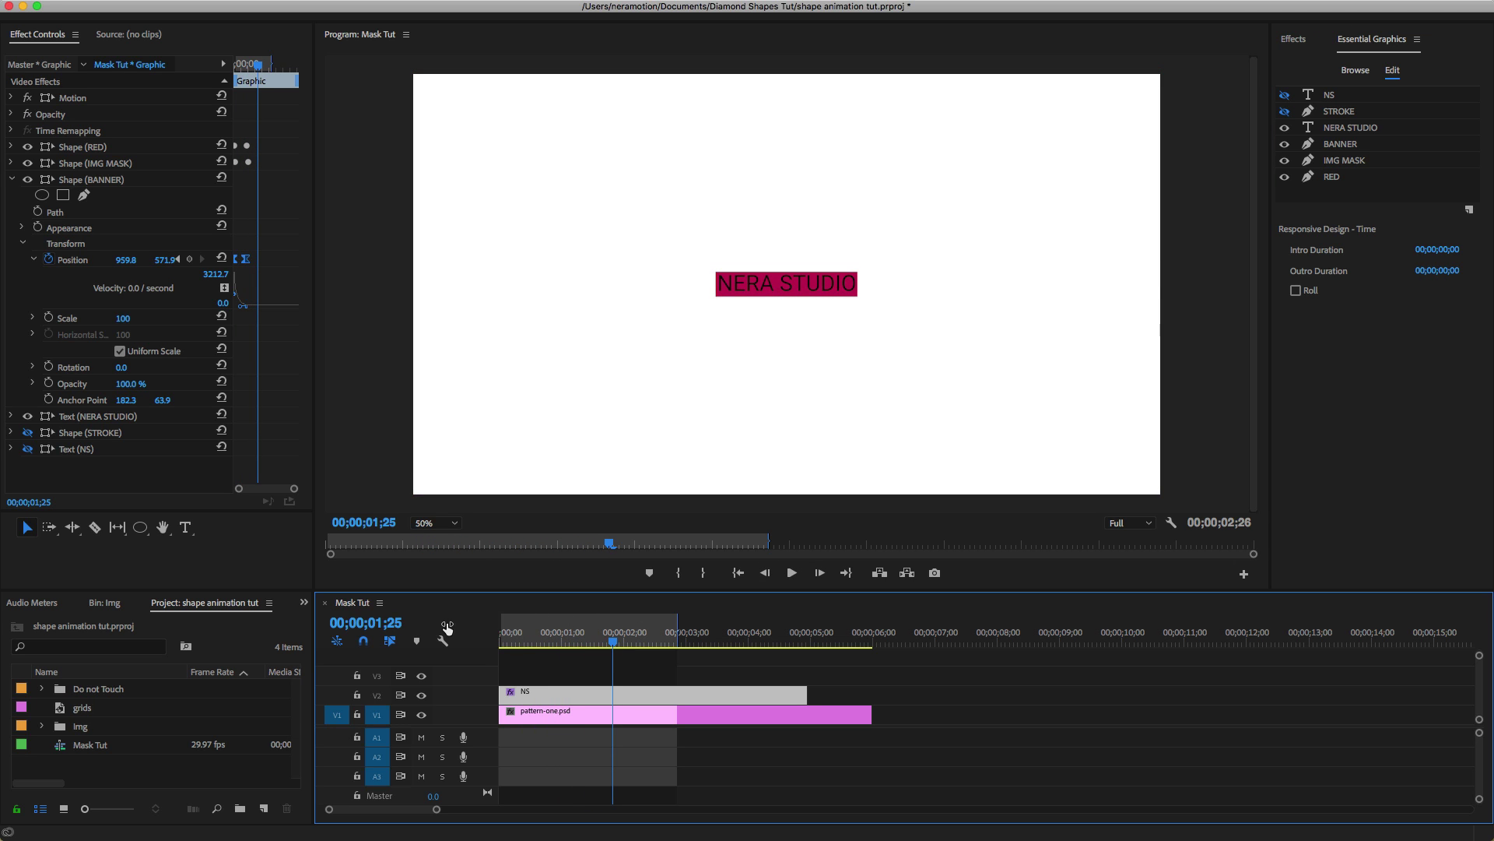
# Set the NERA STUDIO text's opacity to 0% and start its opacity keyframes at 00;00;01;00.
pyautogui.click(365, 622)
pyautogui.write('10')
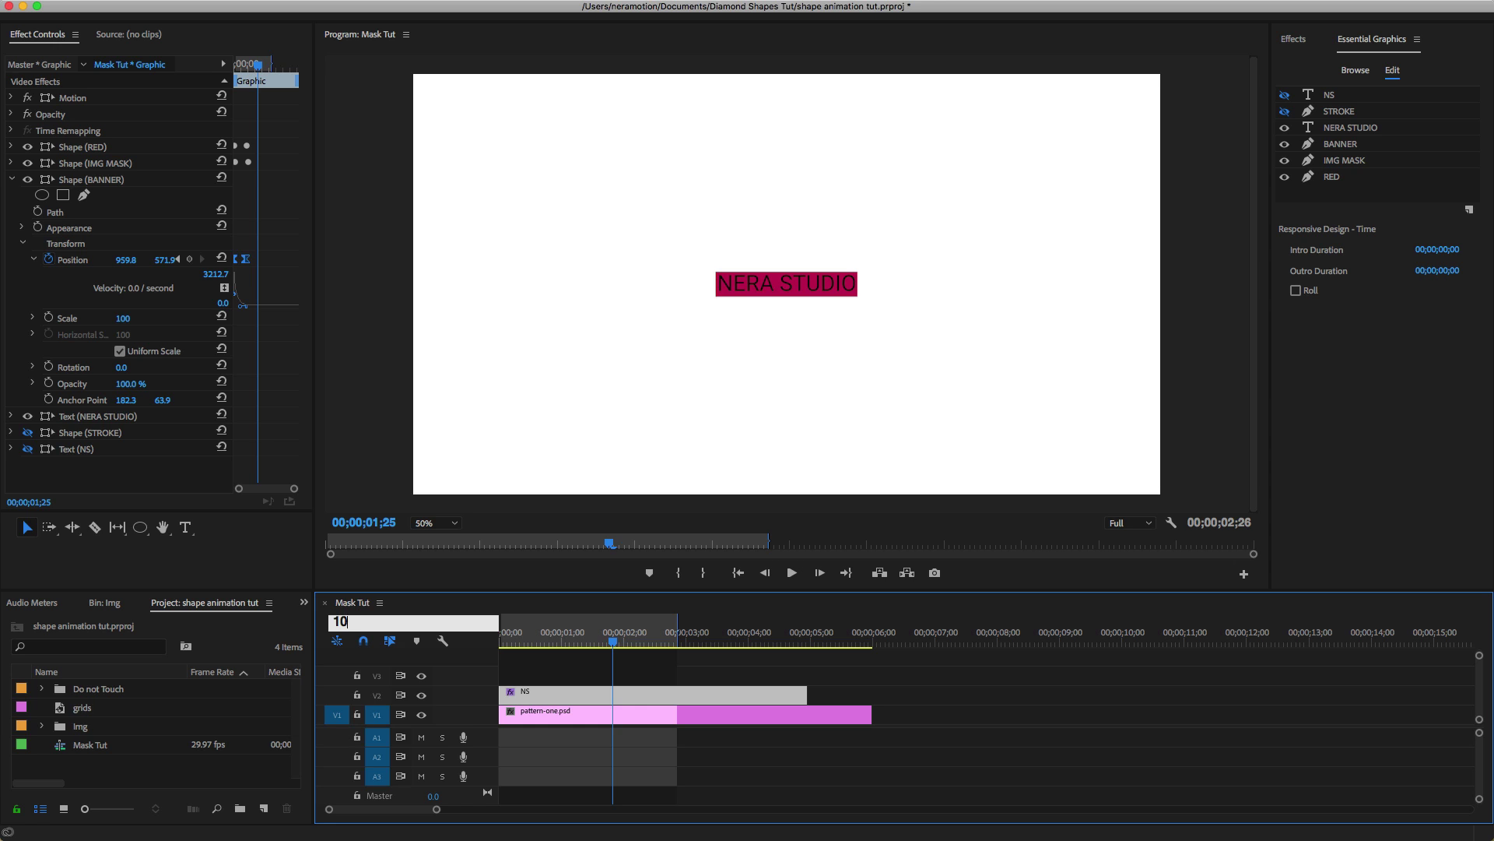
pyautogui.write('0')
pyautogui.press('Return')
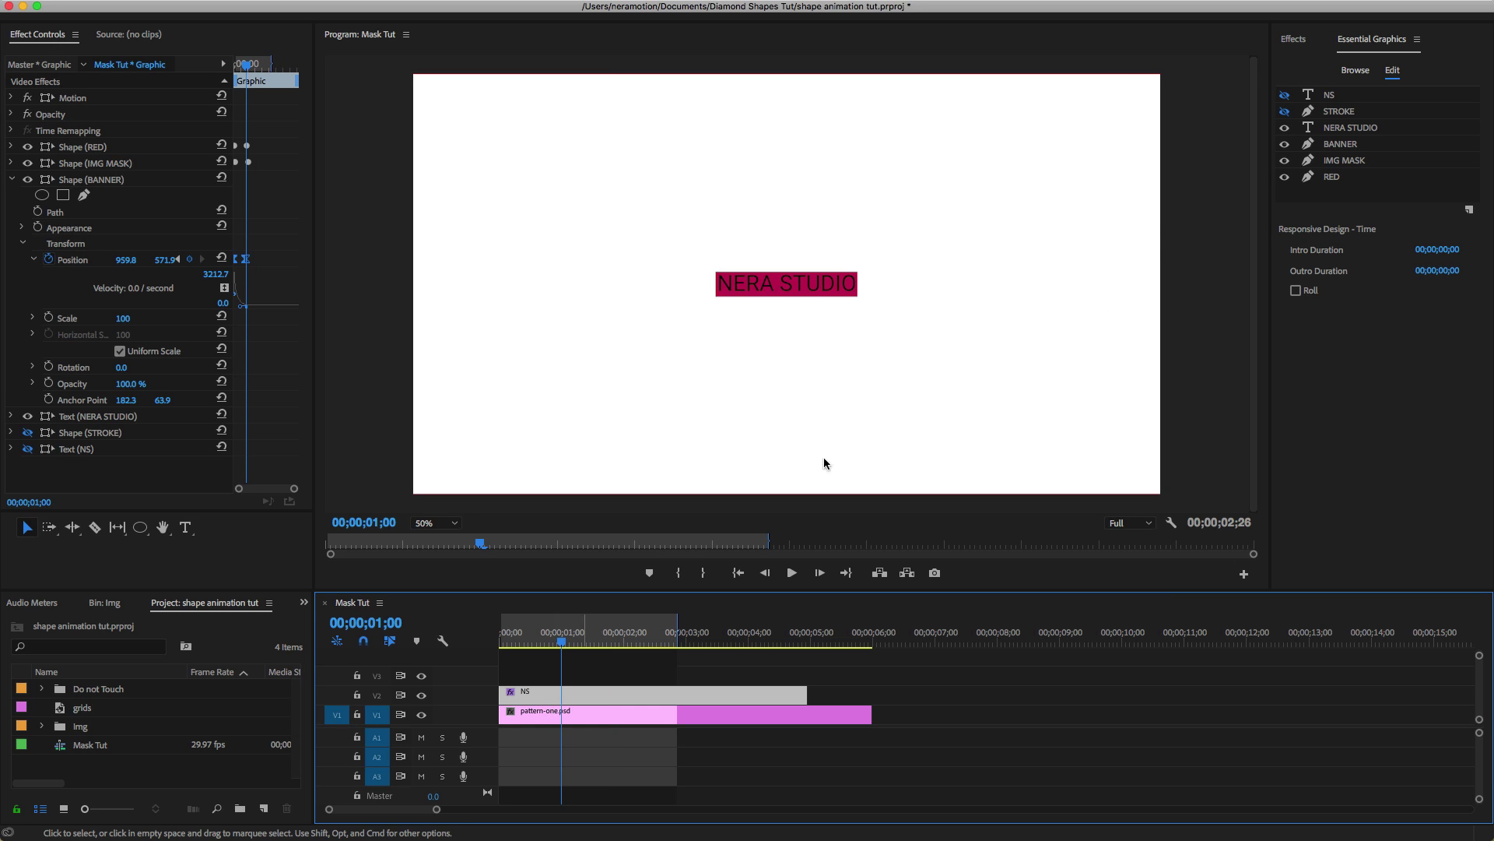
pyautogui.click(1368, 129)
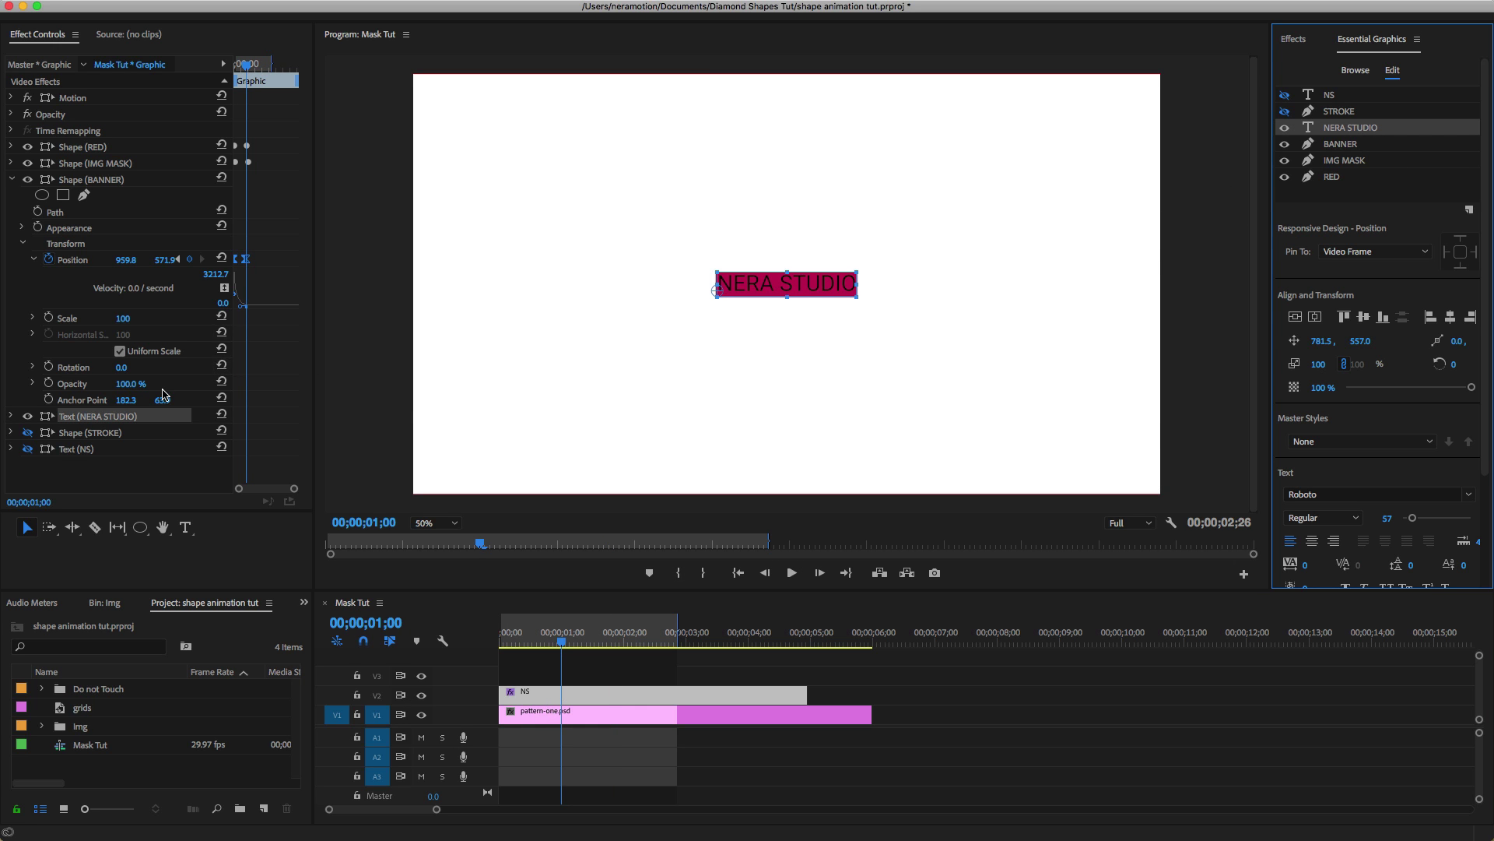
pyautogui.click(11, 416)
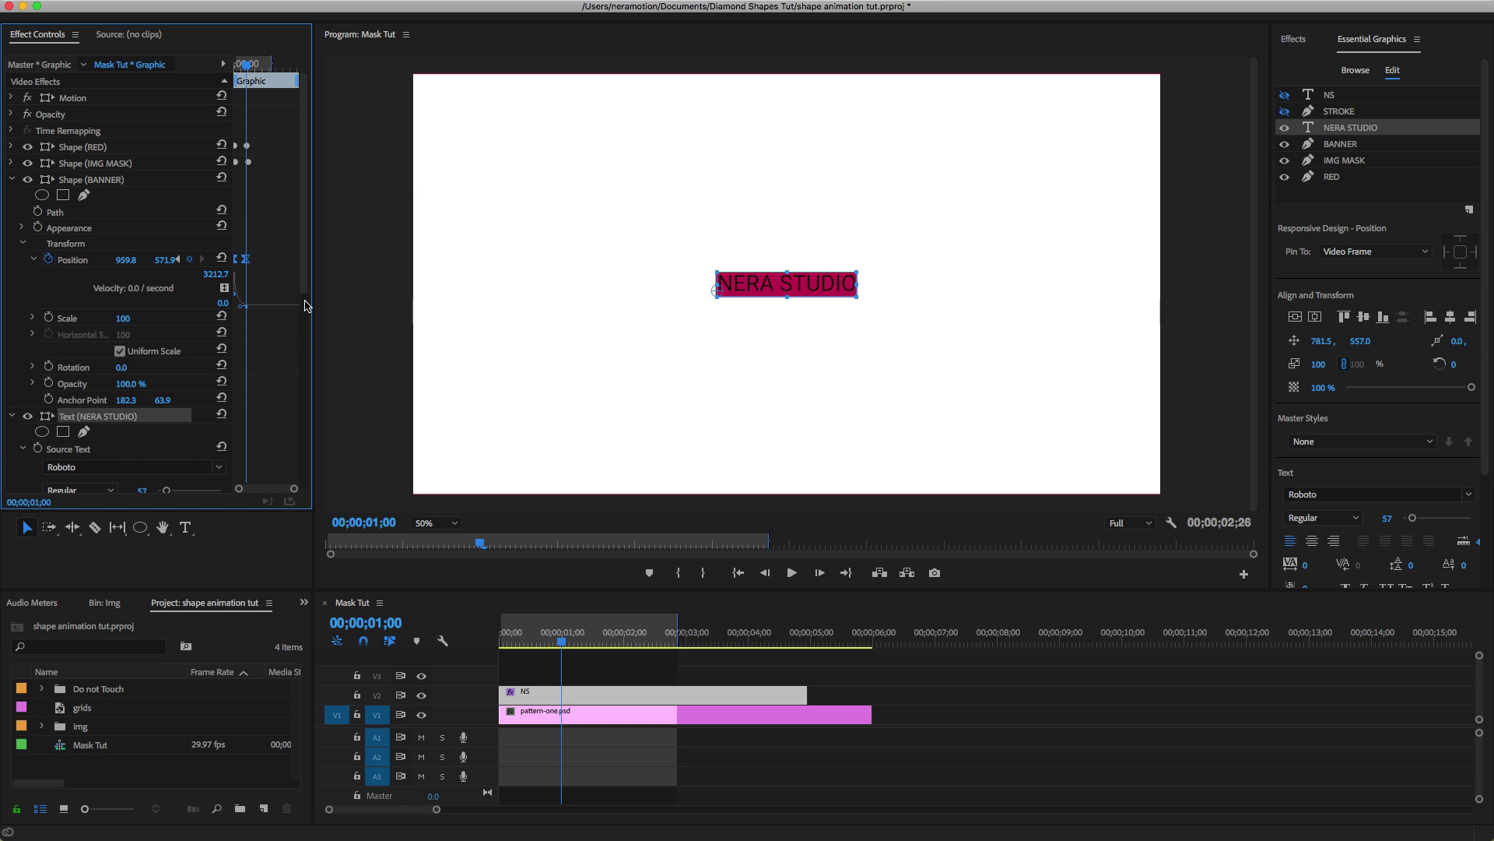
pyautogui.scroll(-5, 300, 351)
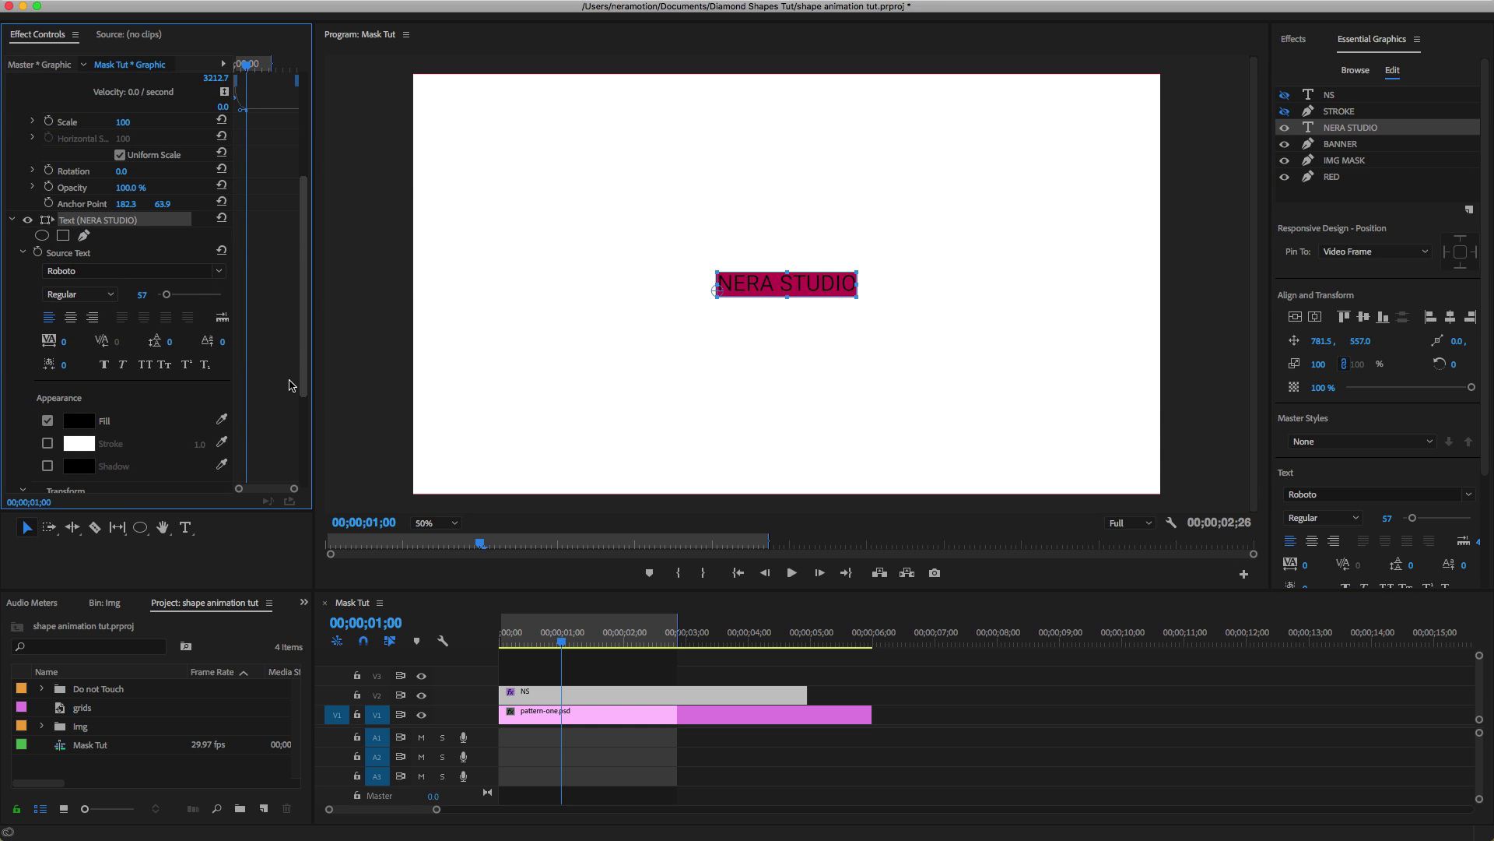
pyautogui.scroll(-3, 289, 385)
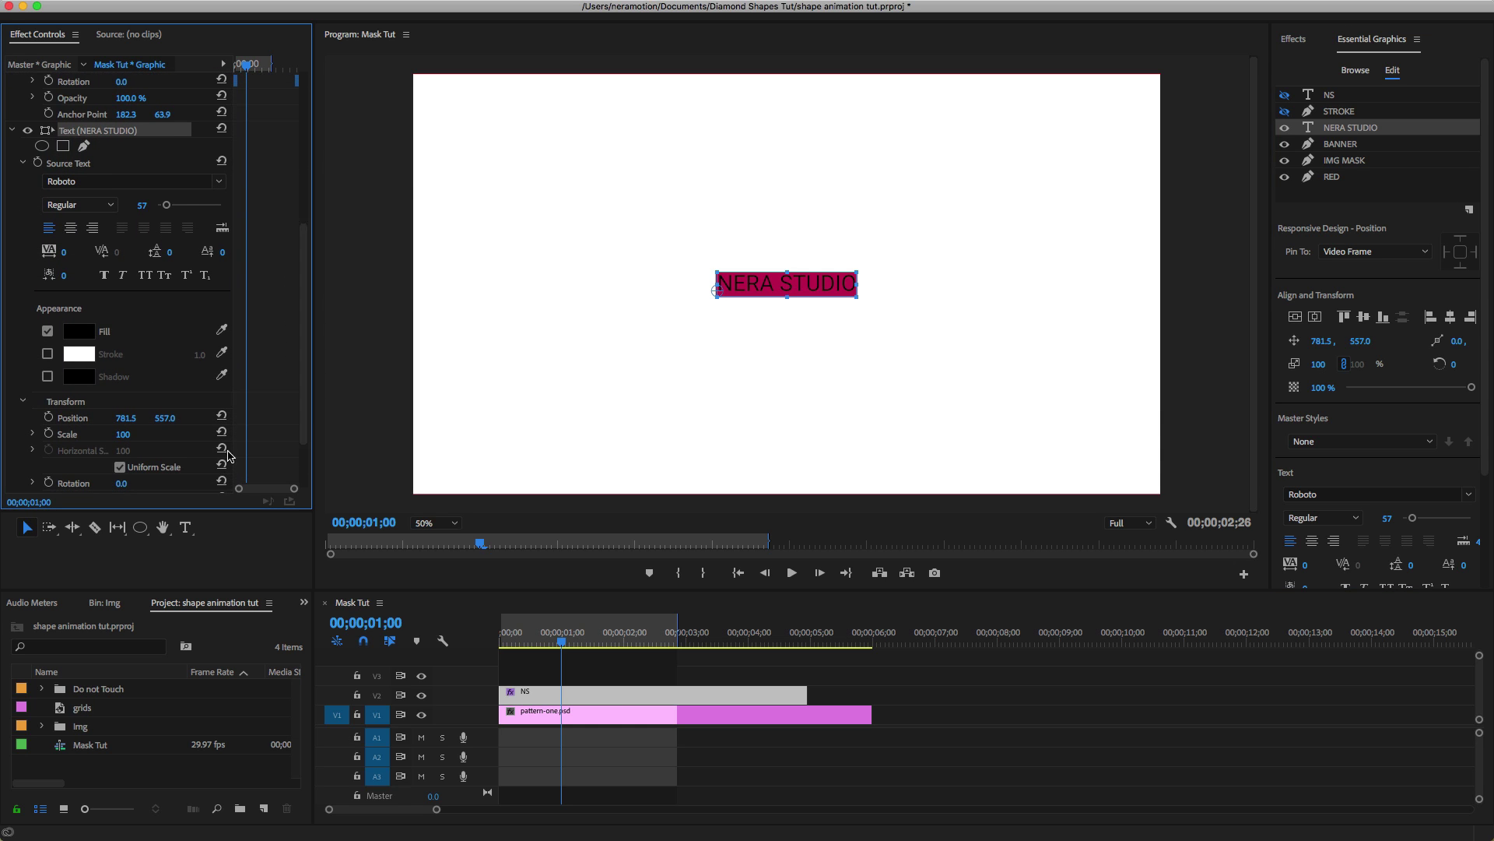
pyautogui.click(22, 163)
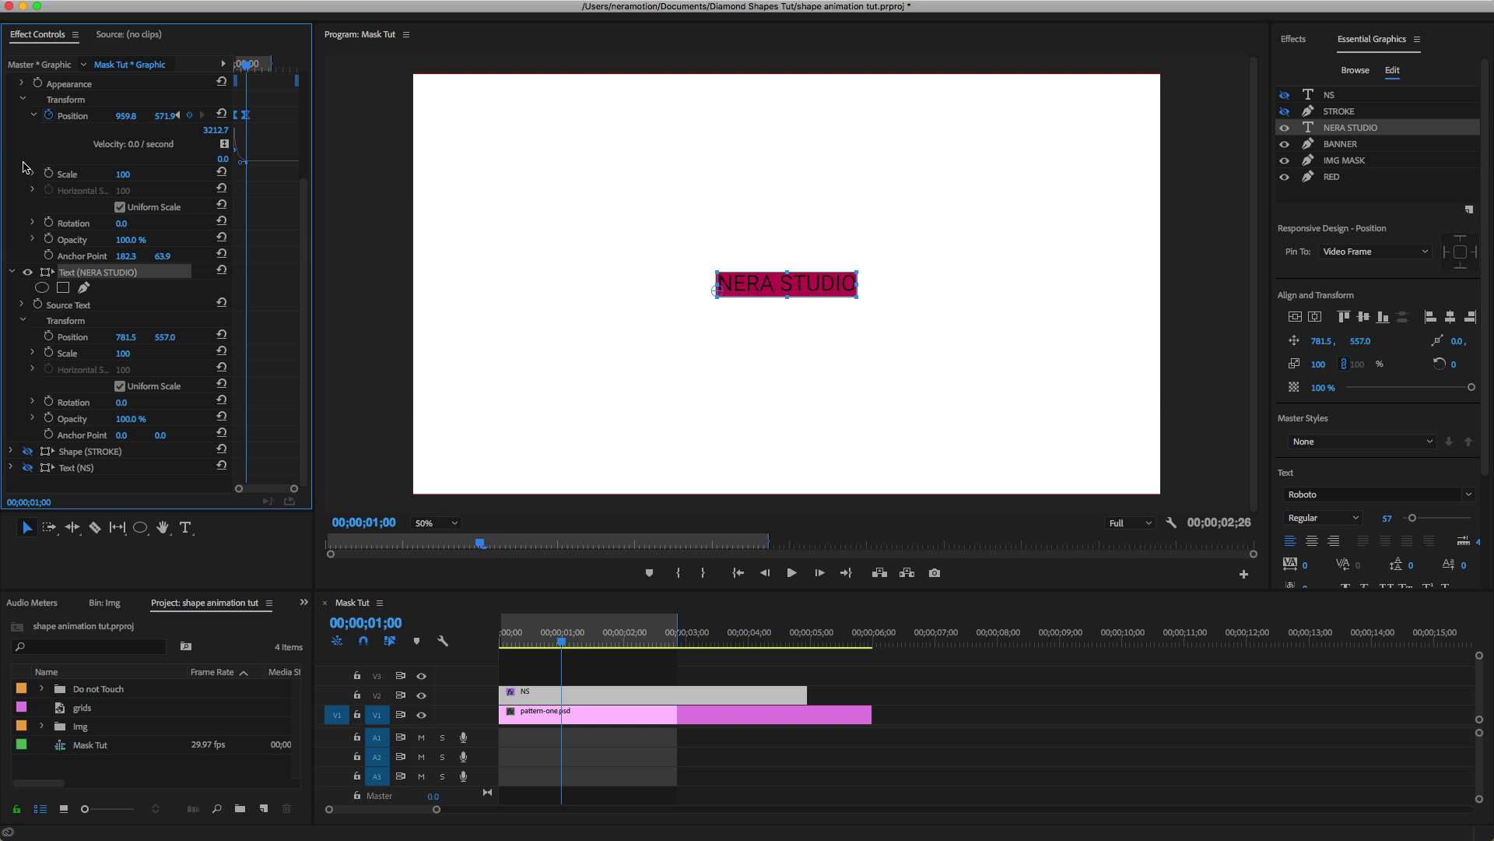
pyautogui.click(35, 116)
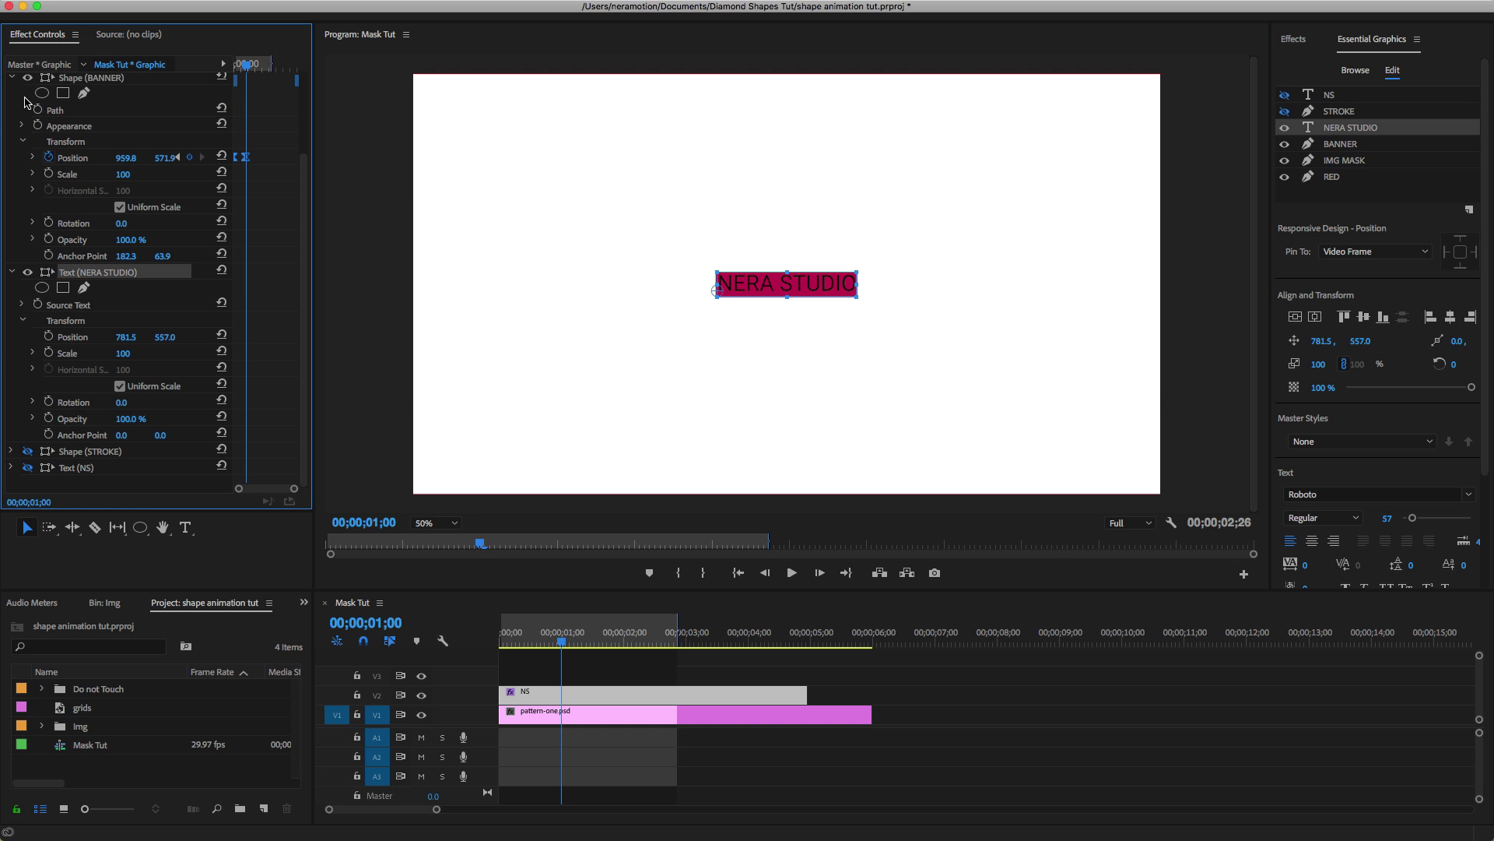
pyautogui.click(12, 77)
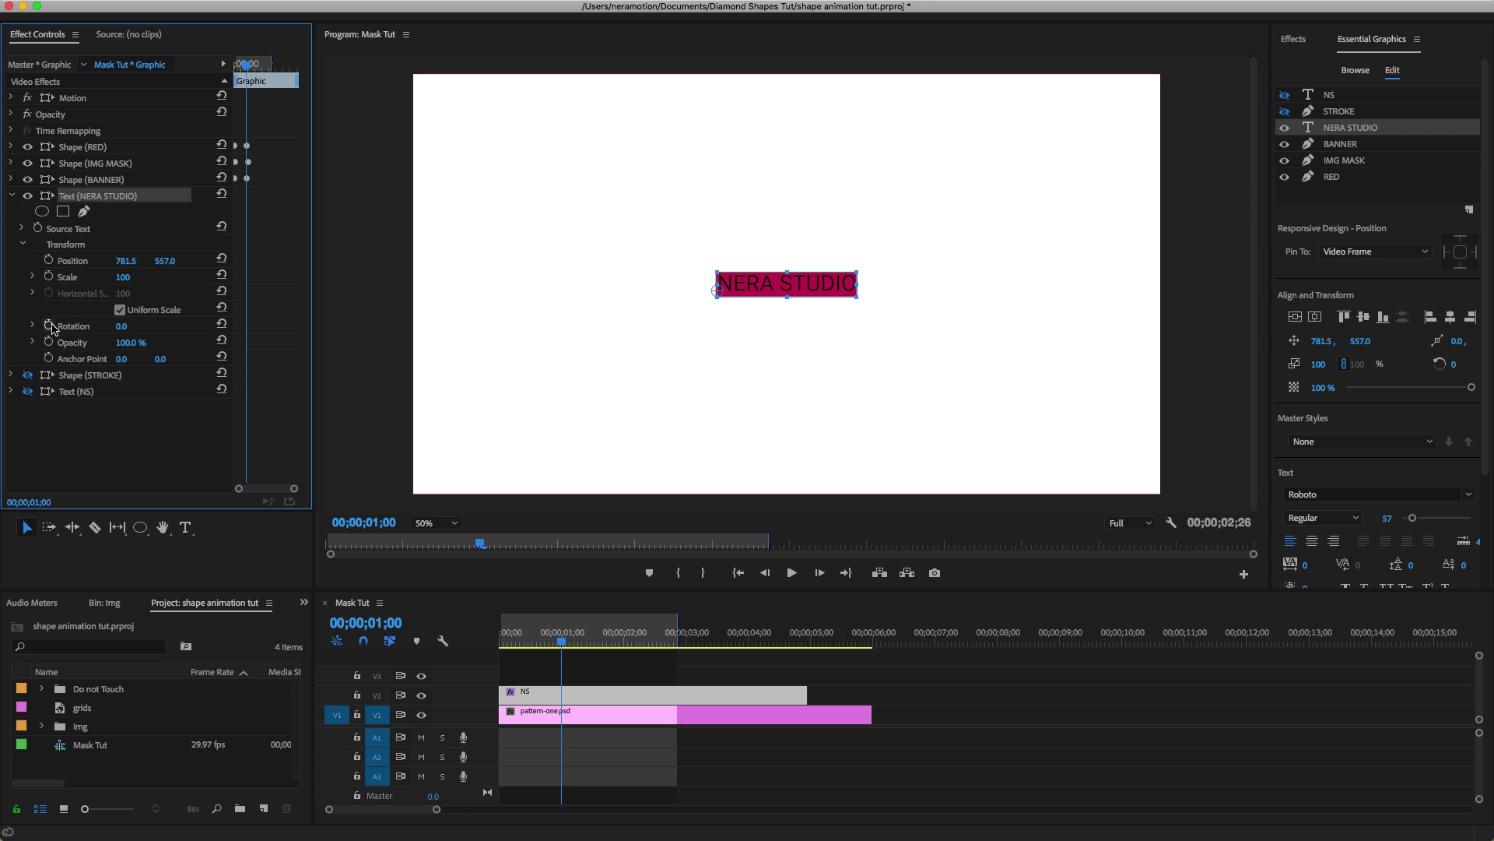
pyautogui.click(132, 341)
pyautogui.write('0')
pyautogui.press('Return')
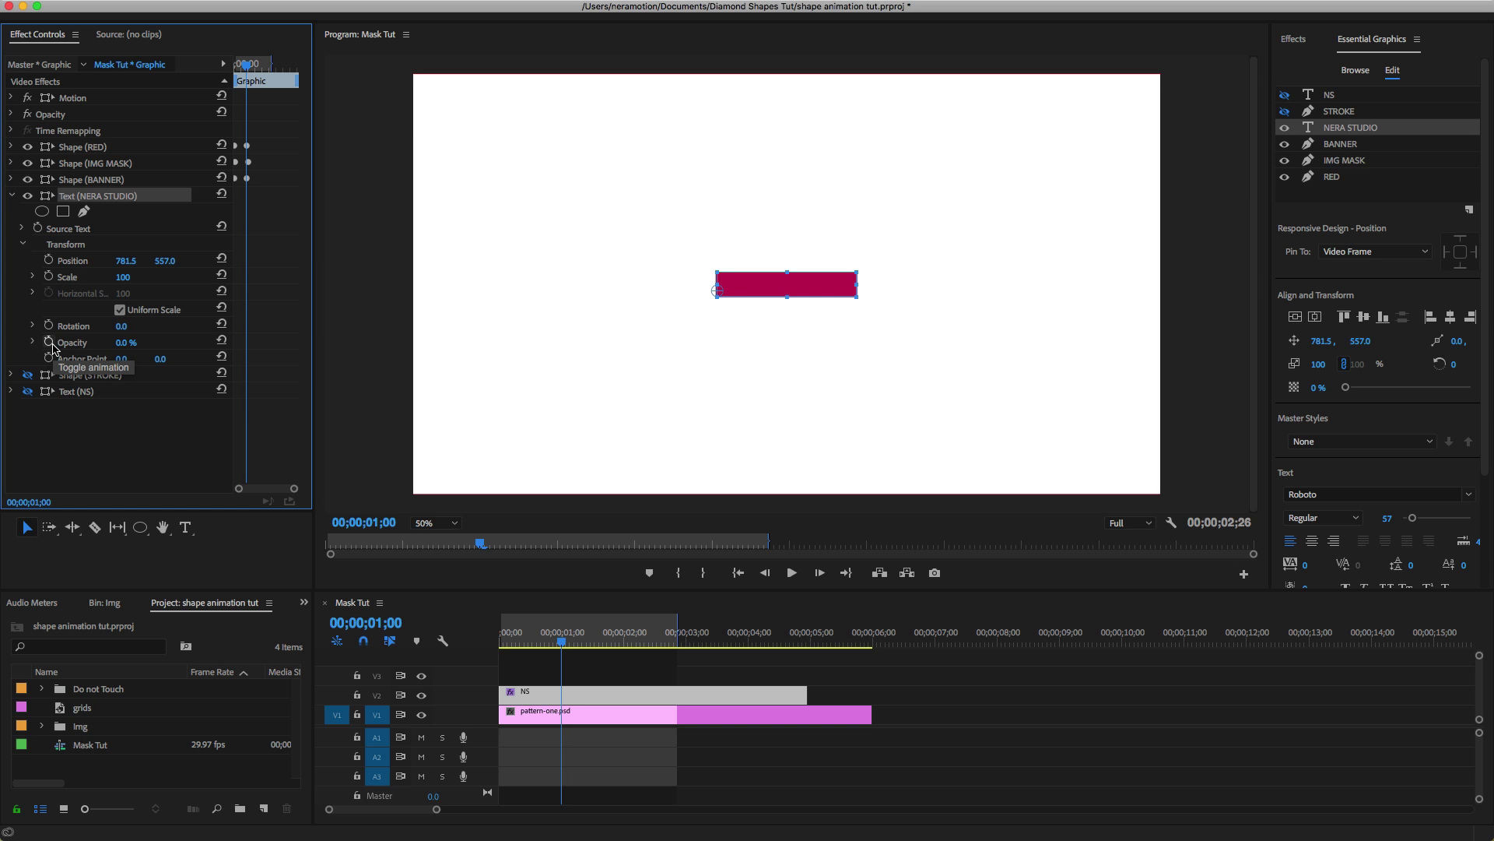
pyautogui.click(49, 343)
# Keyframe the NERA STUDIO text's opacity to 100% at 00;00;01;05.
pyautogui.click(378, 623)
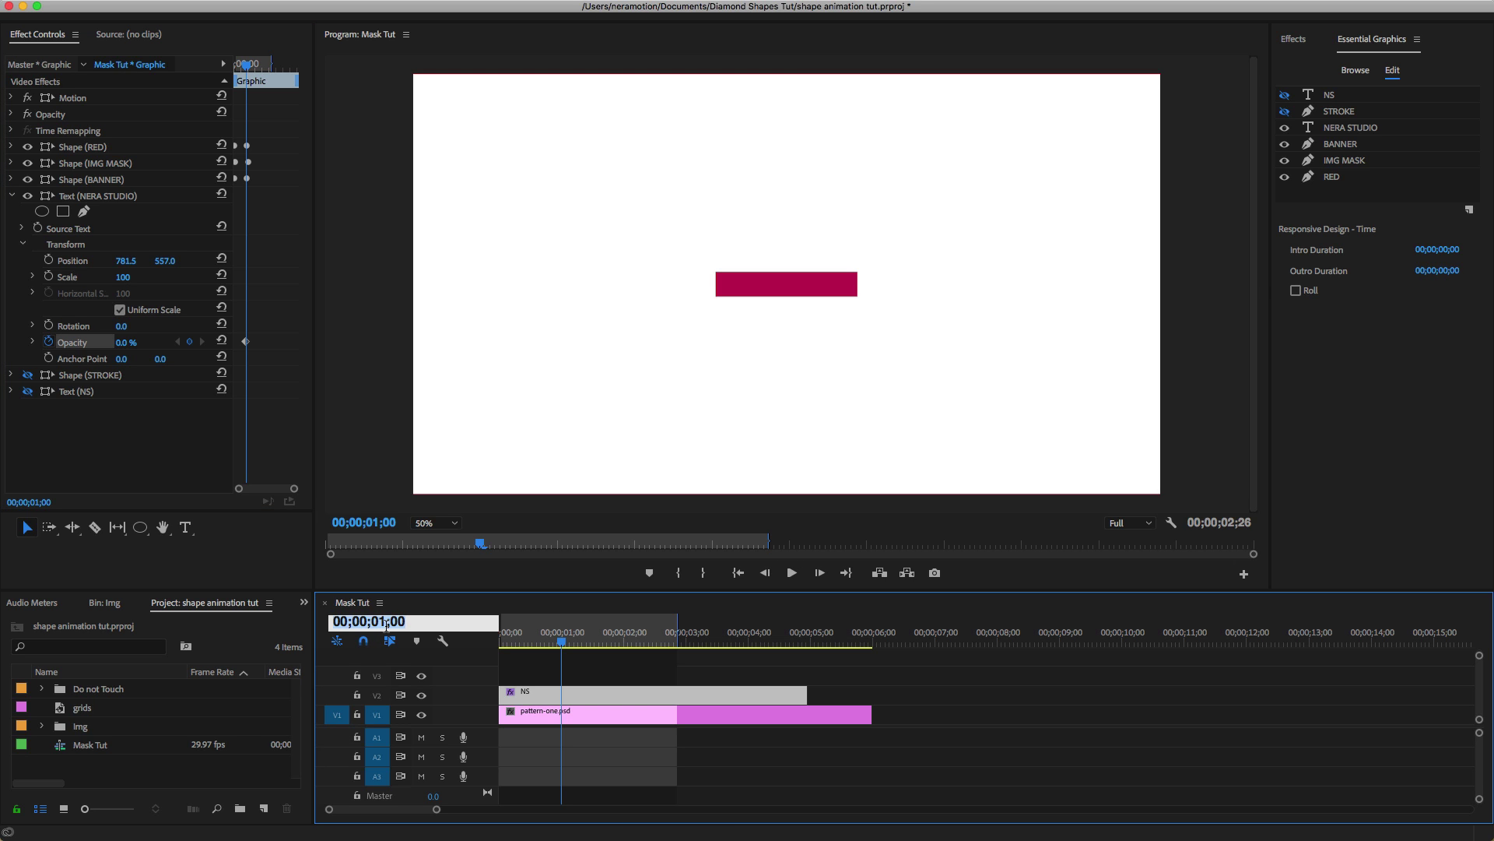
pyautogui.write('1;05')
pyautogui.press('Return')
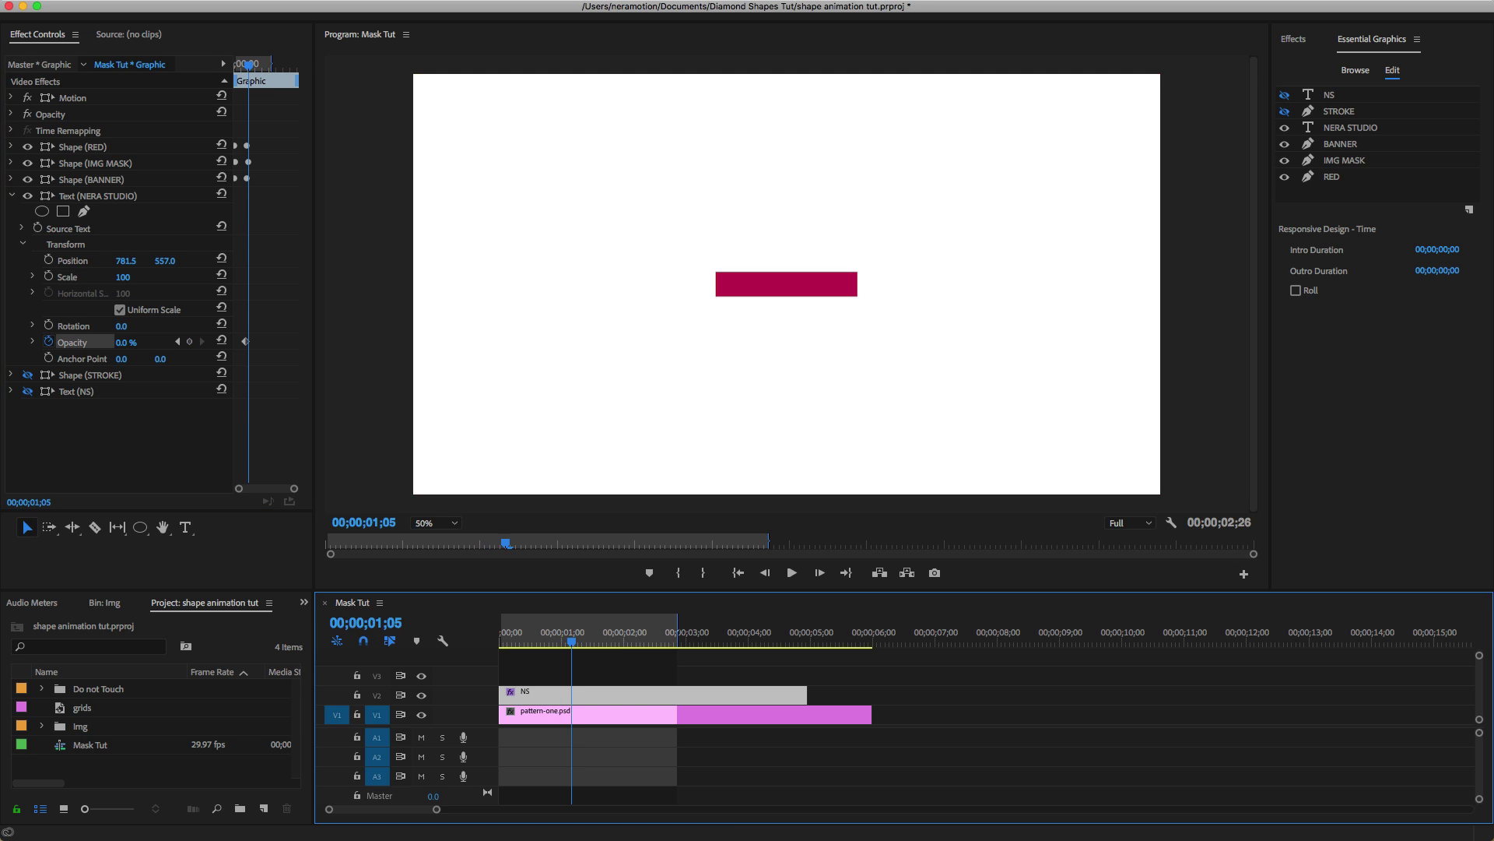
pyautogui.click(115, 348)
pyautogui.moveTo(124, 343); pyautogui.dragTo(202, 343)
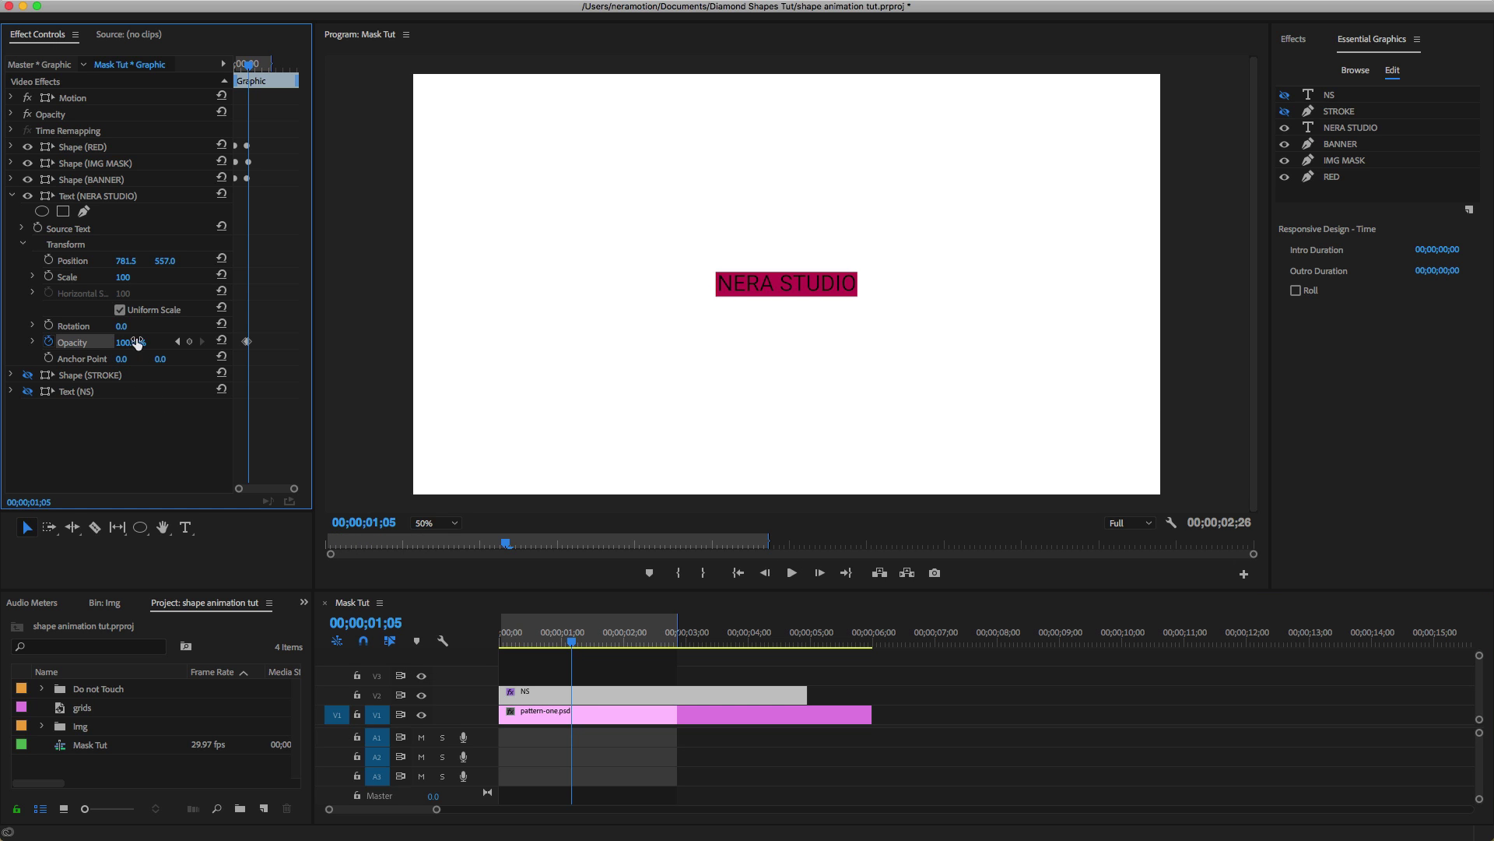
# Move the NERA STUDIO text layer below BANNER in the layer order.
pyautogui.click(1339, 127)
pyautogui.moveTo(1339, 152); pyautogui.dragTo(1340, 153)
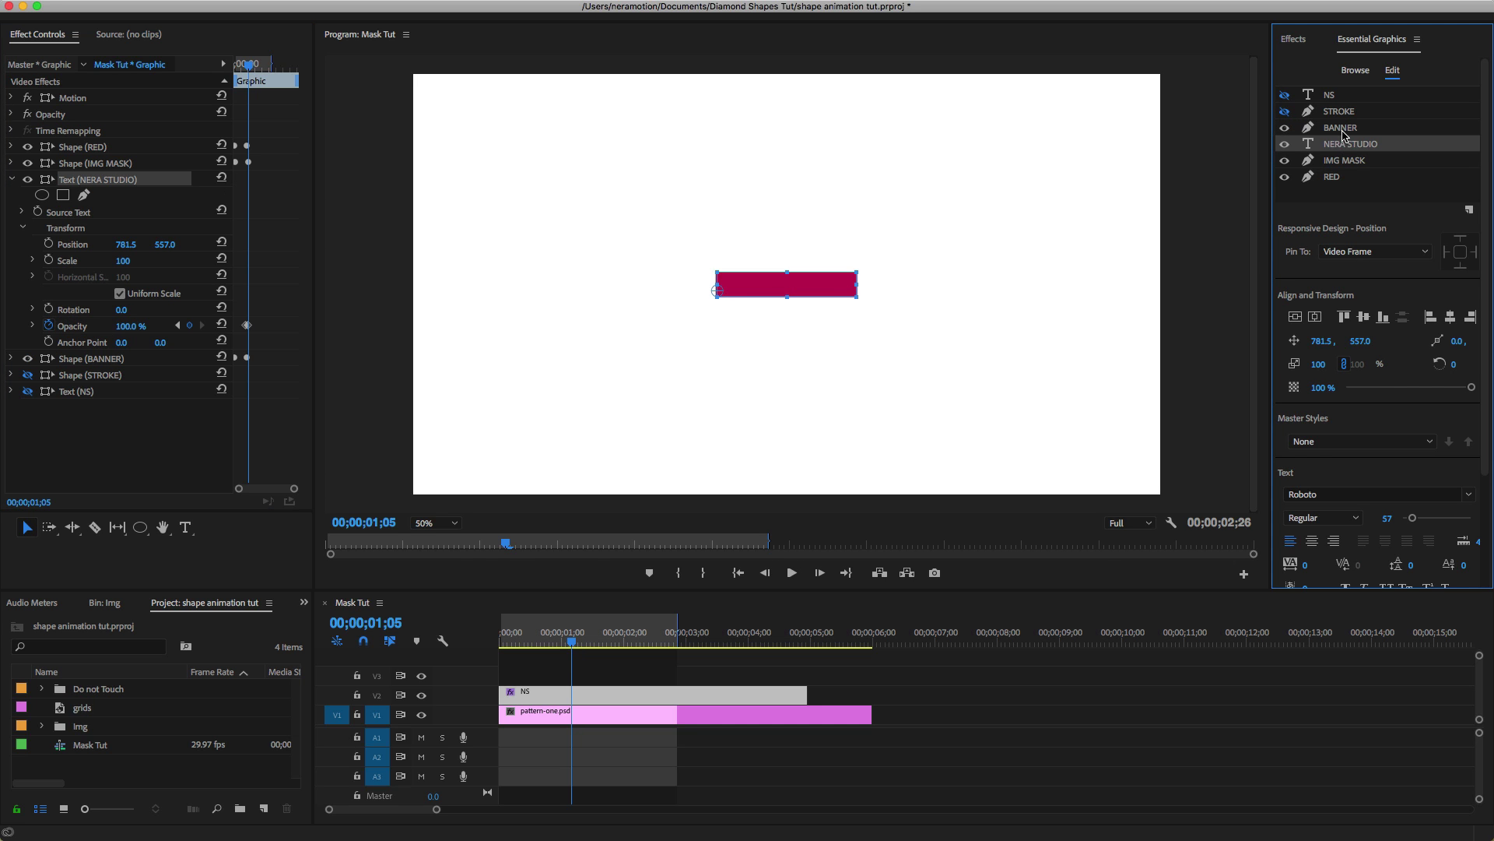
pyautogui.click(830, 478)
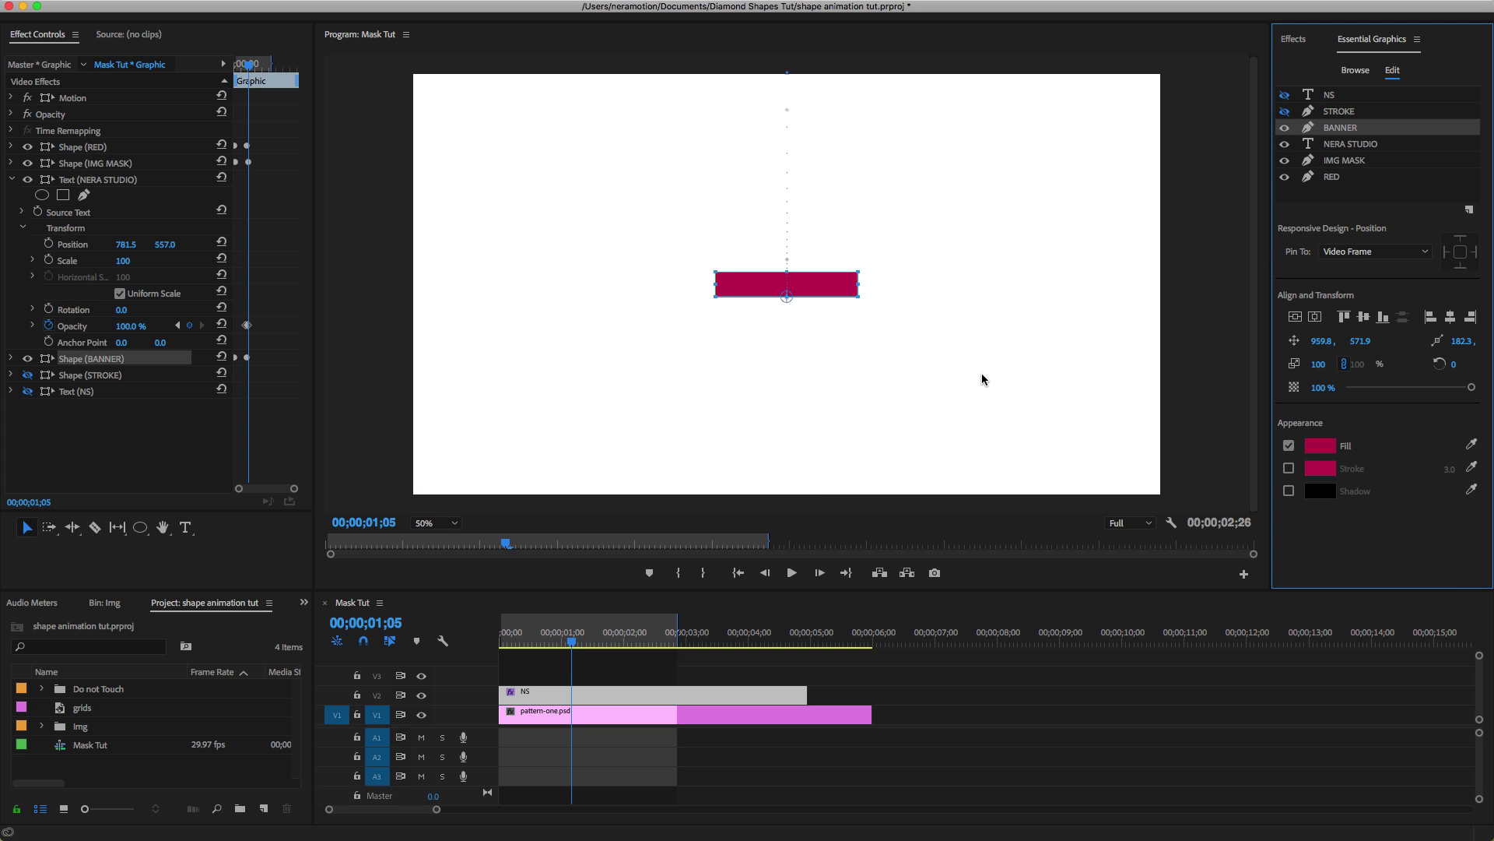
# Turn off uniform scale for the BANNER shape and start its vertical scale keyframes at 00;00;01;05 with 100.
pyautogui.click(388, 631)
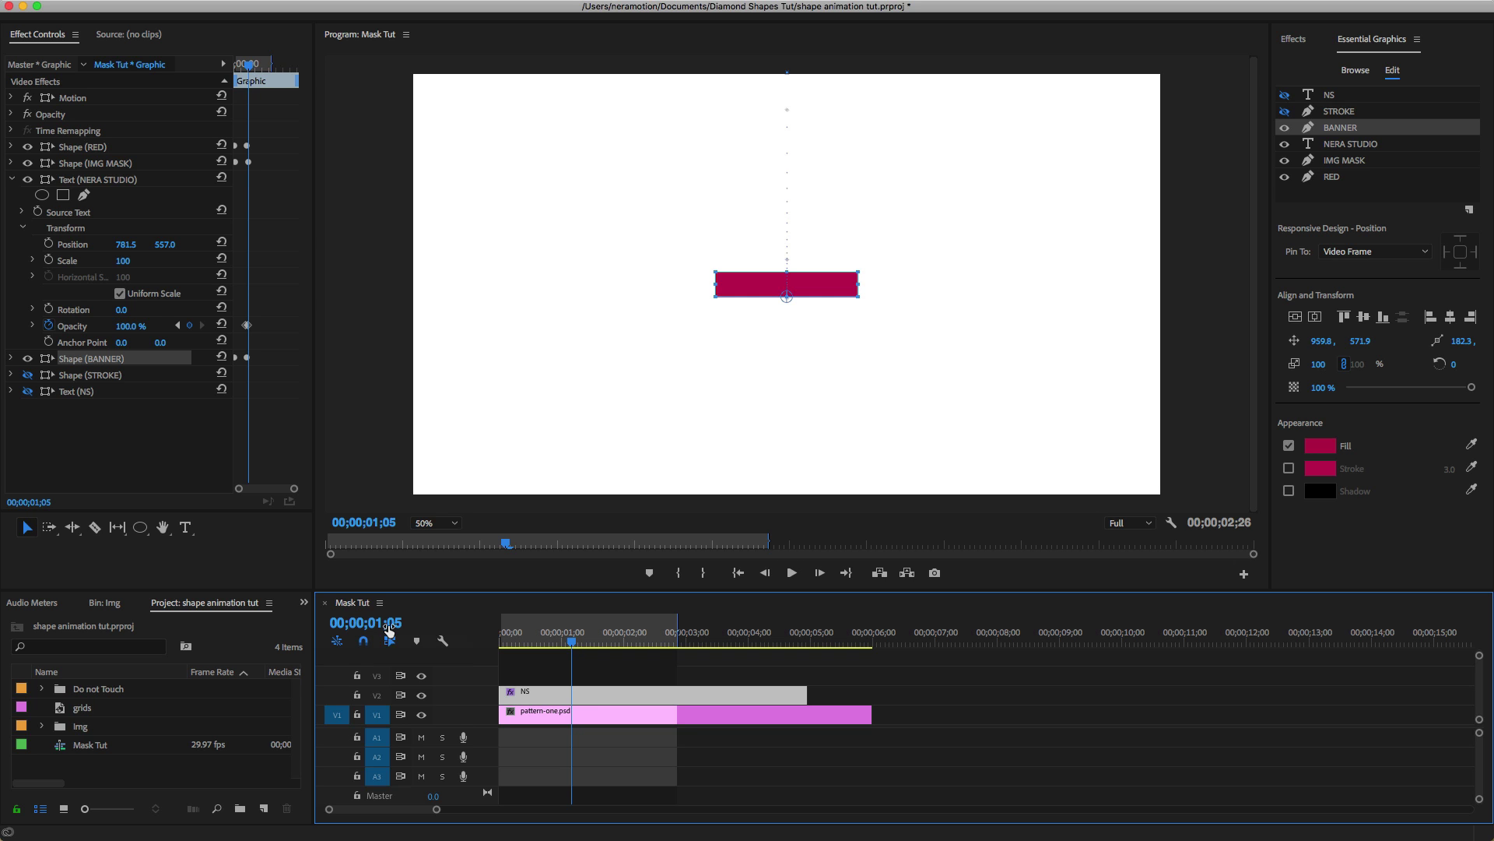
pyautogui.click(11, 359)
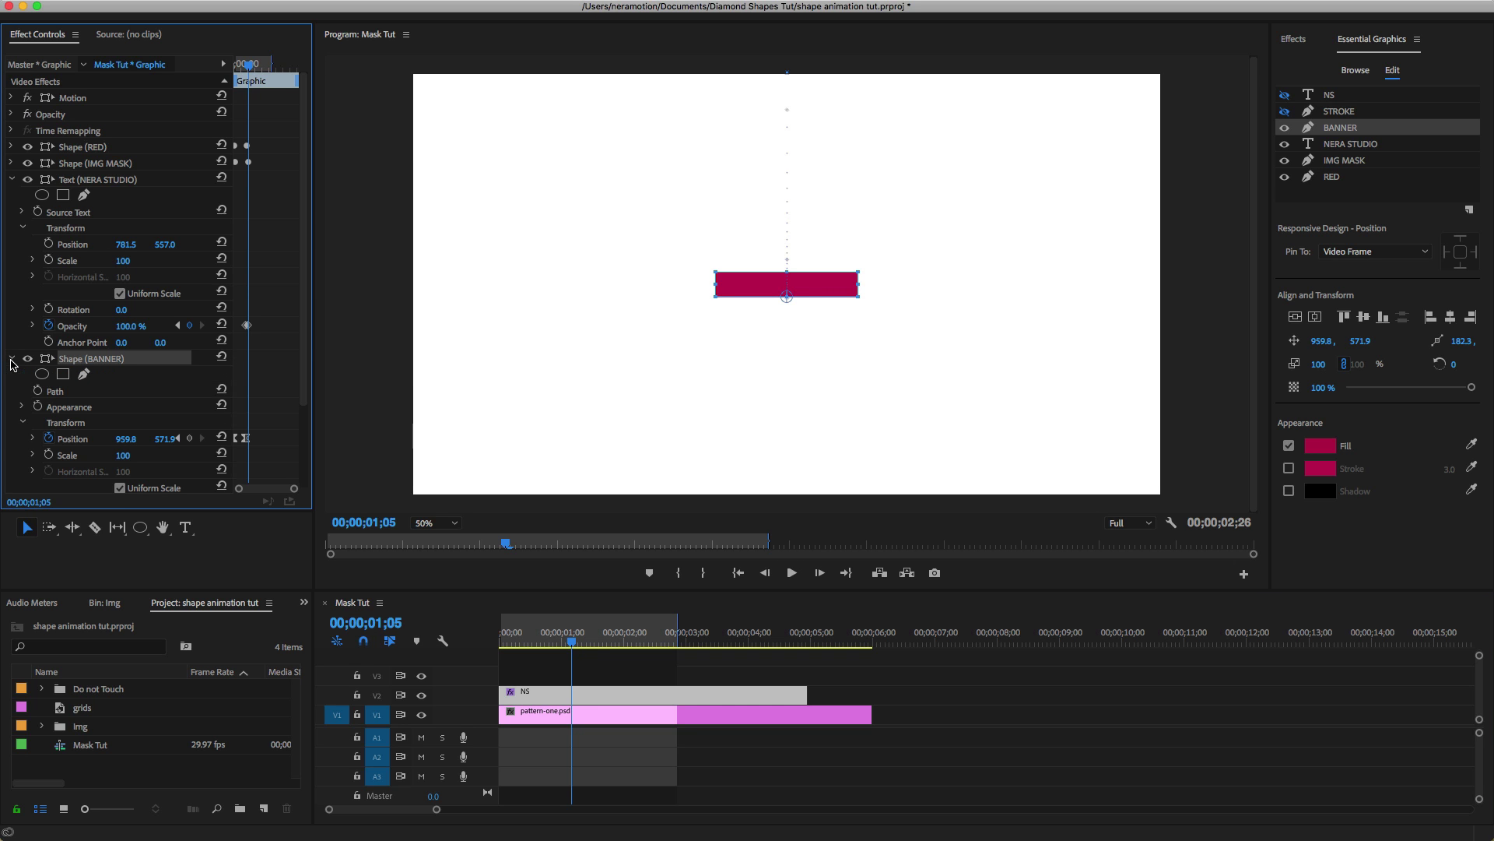
pyautogui.scroll(-3, 300, 364)
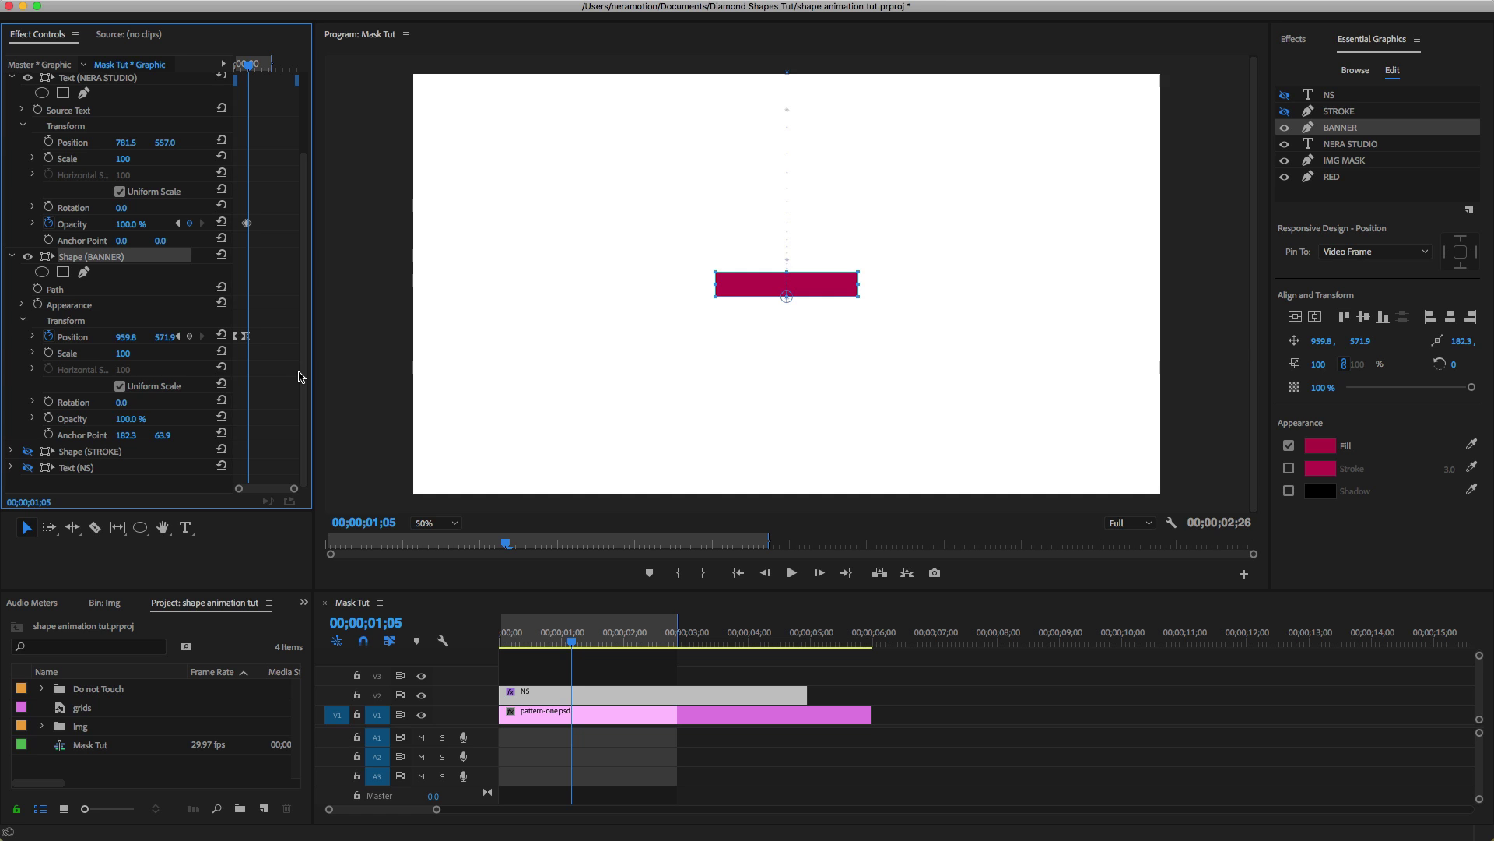
pyautogui.click(119, 387)
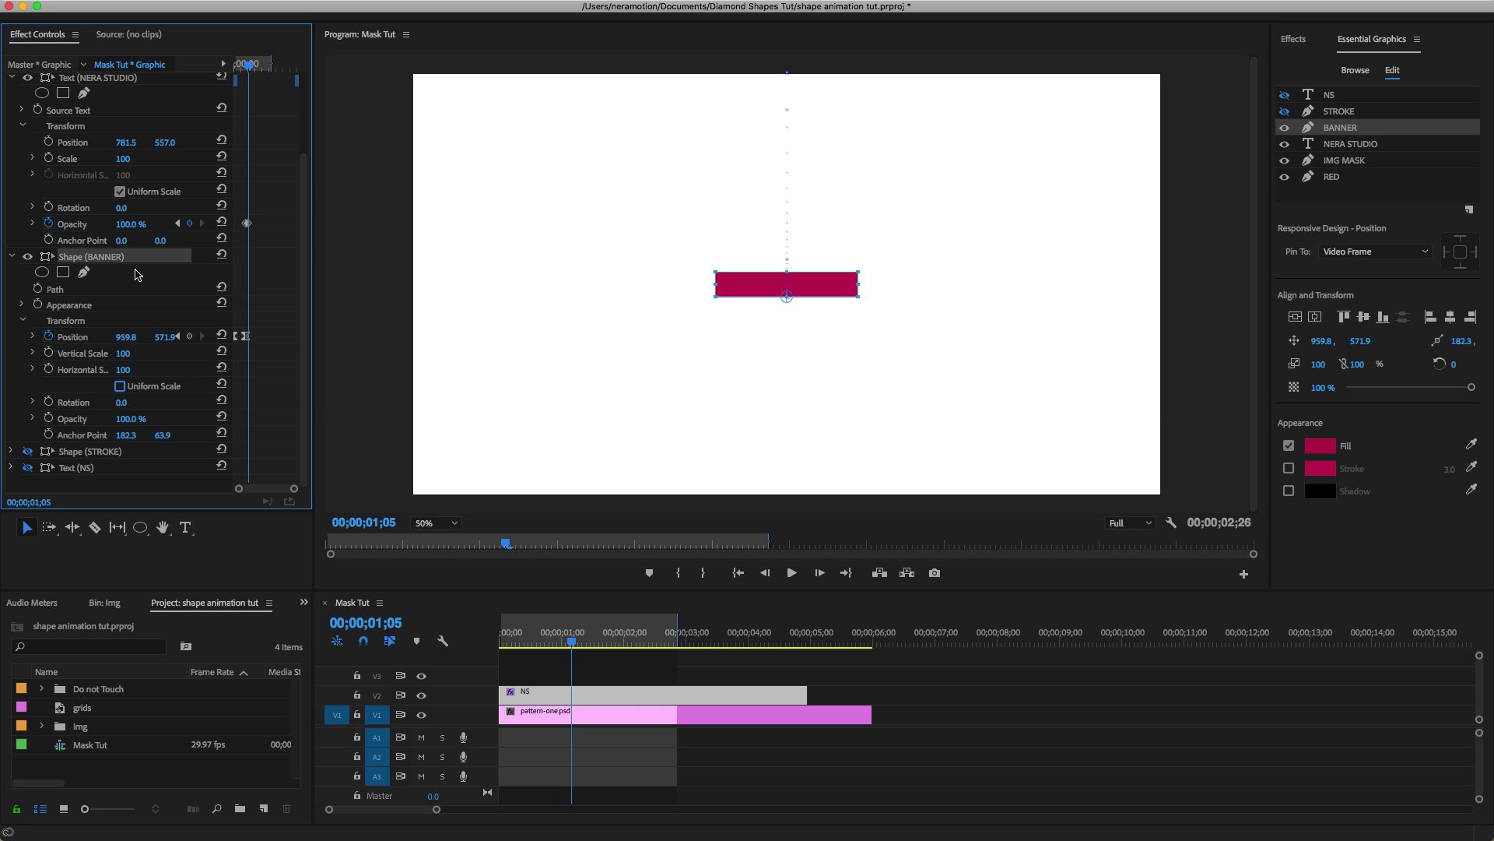
pyautogui.click(49, 352)
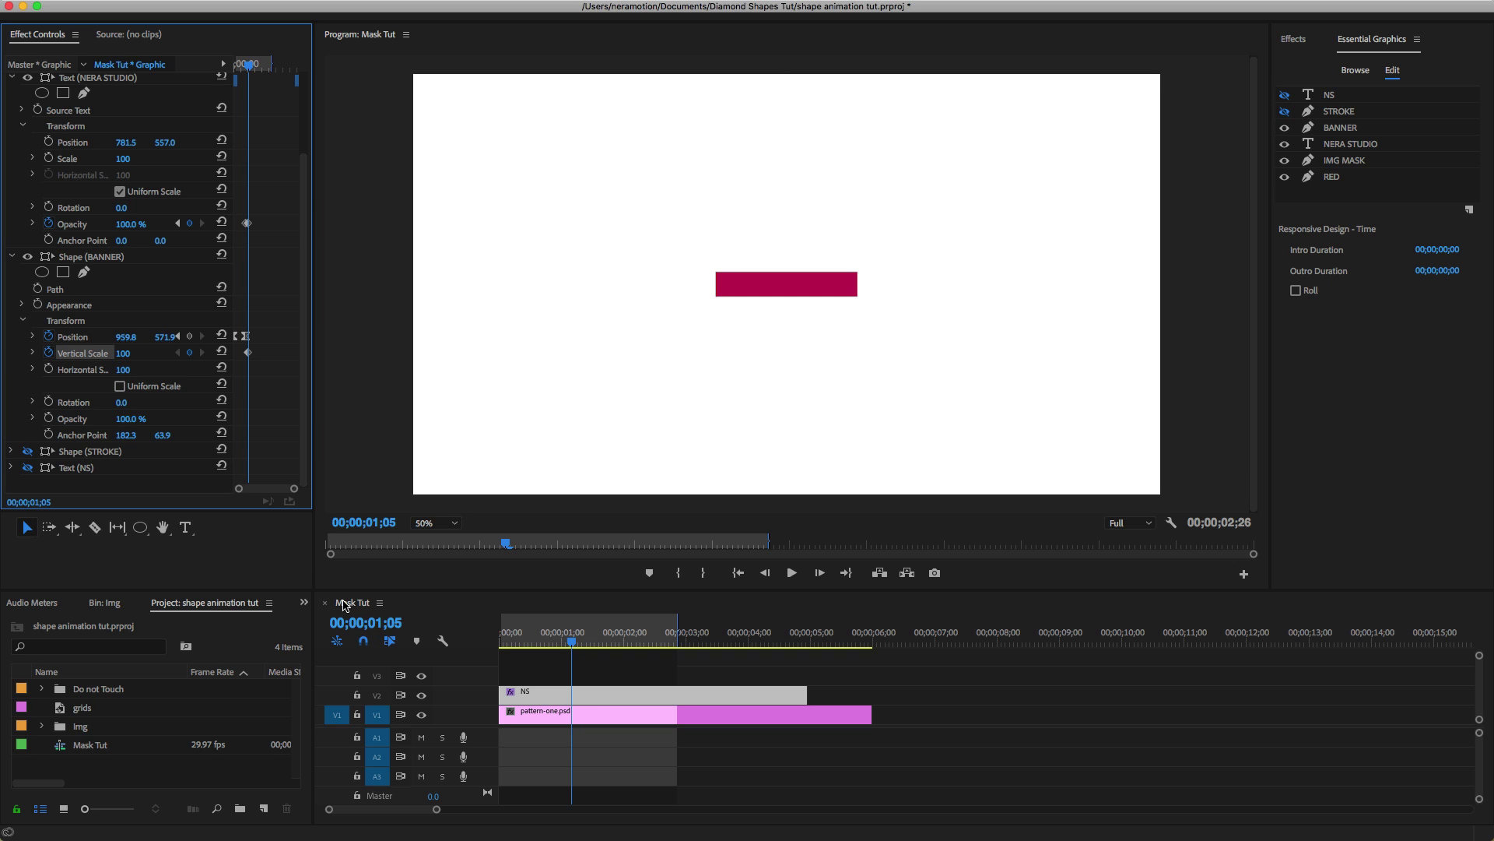
# Keyframe the BANNER shape's vertical scale to 0 at 00;00;01;20.
pyautogui.click(392, 625)
pyautogui.click(403, 622)
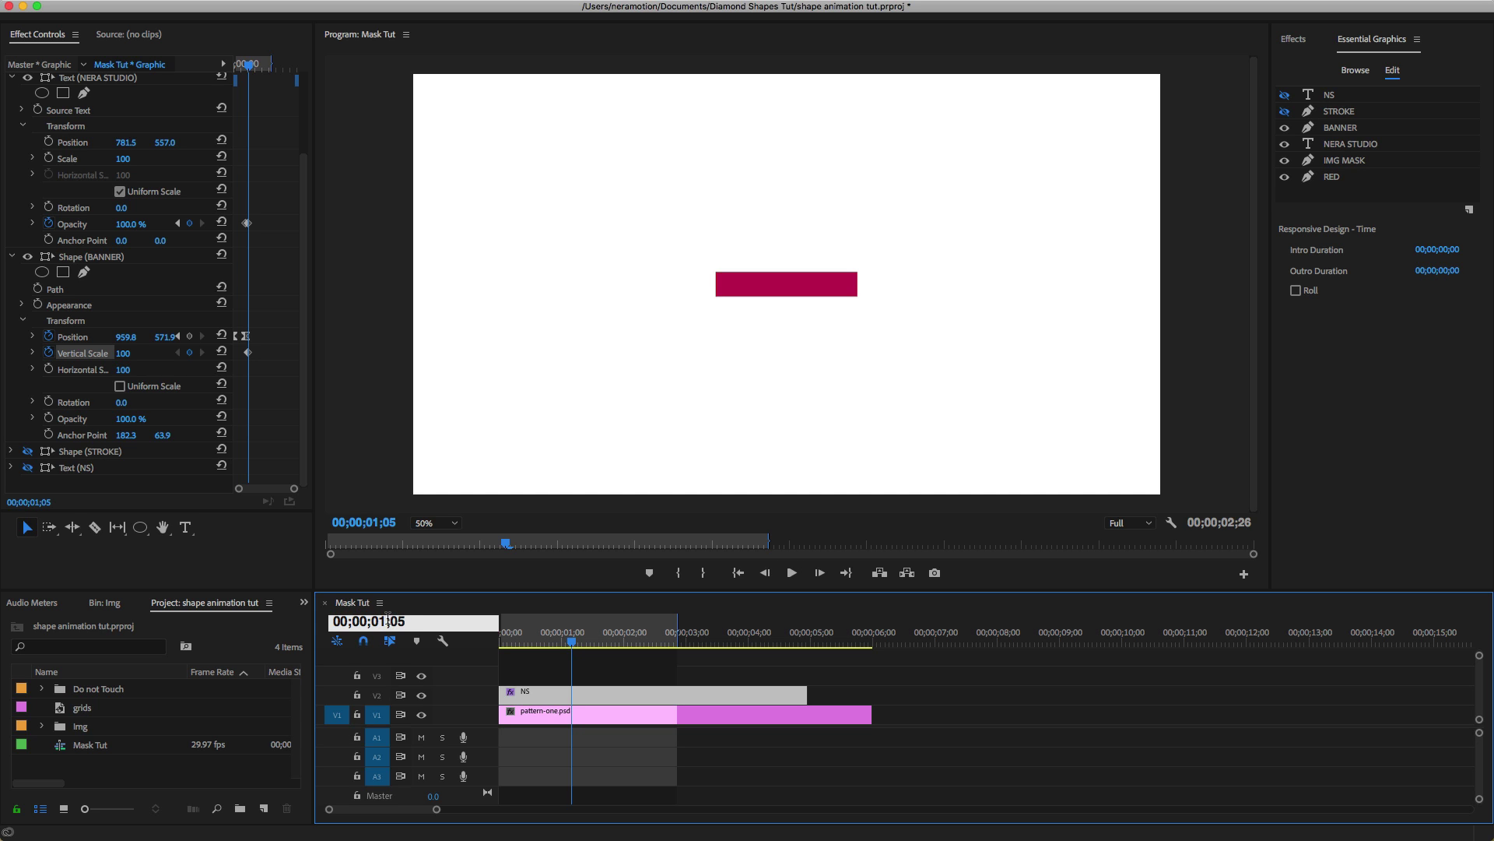
pyautogui.moveTo(390, 620); pyautogui.dragTo(413, 621)
pyautogui.press('Return')
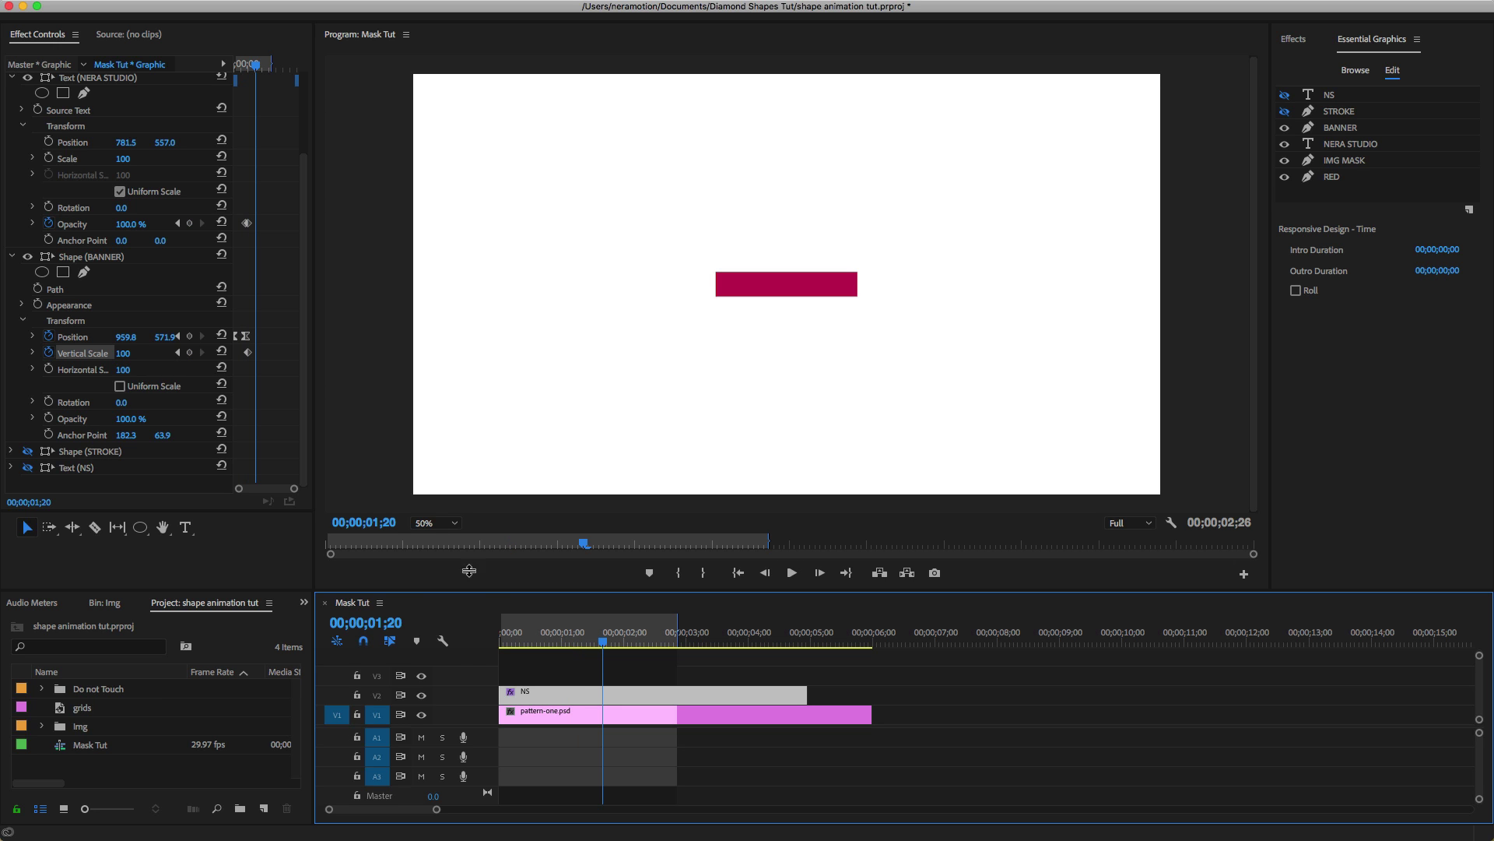
pyautogui.click(123, 353)
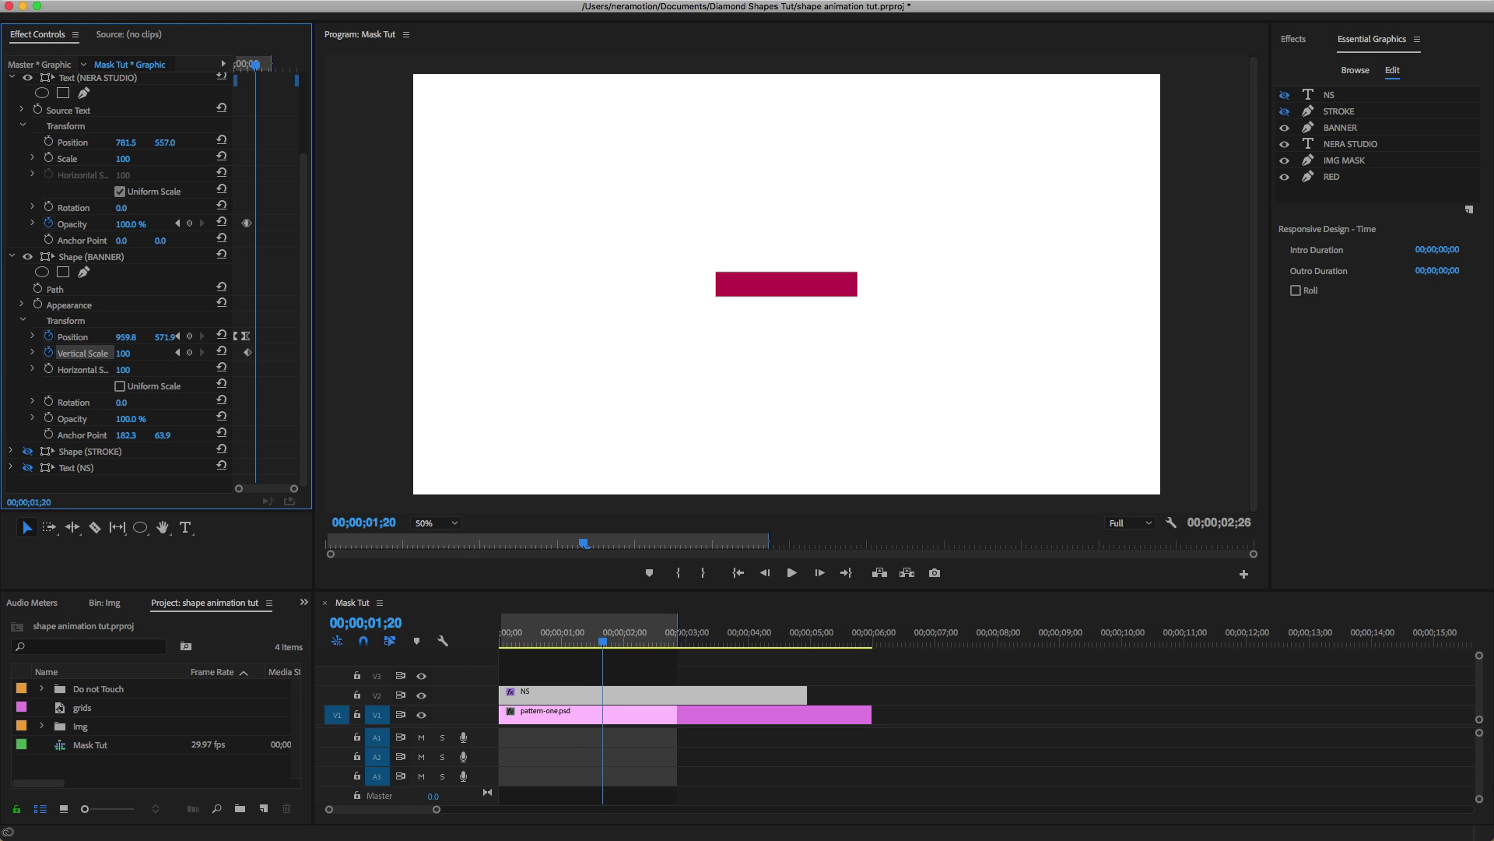
pyautogui.write('0')
pyautogui.press('Return')
pyautogui.moveTo(612, 642); pyautogui.dragTo(623, 674)
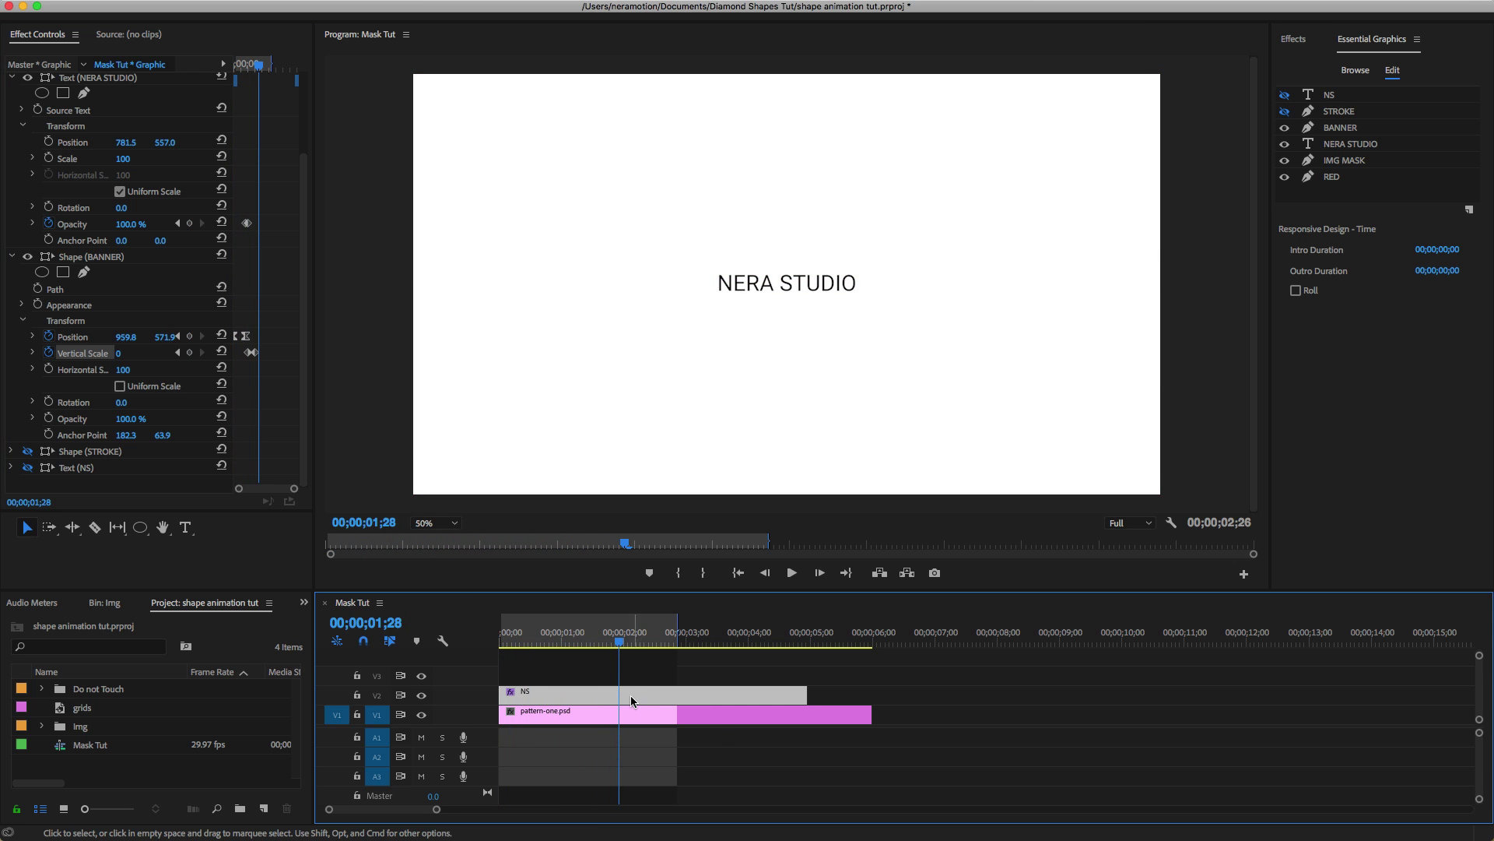
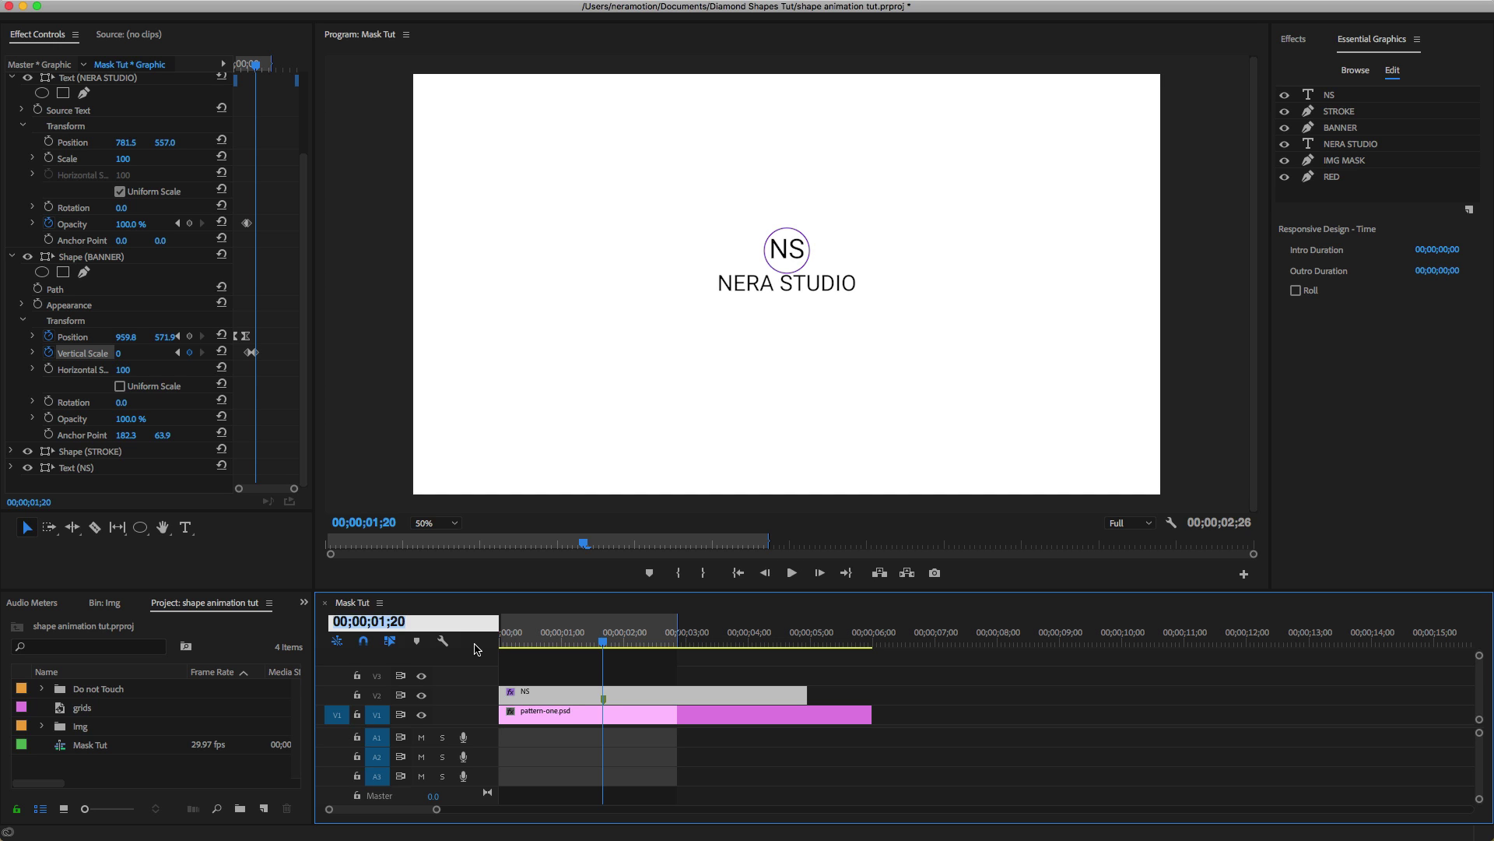
# Start position keyframes for the STROKE shape at 00;00;02;10, keeping its present position.
pyautogui.write('210')
pyautogui.press('Return')
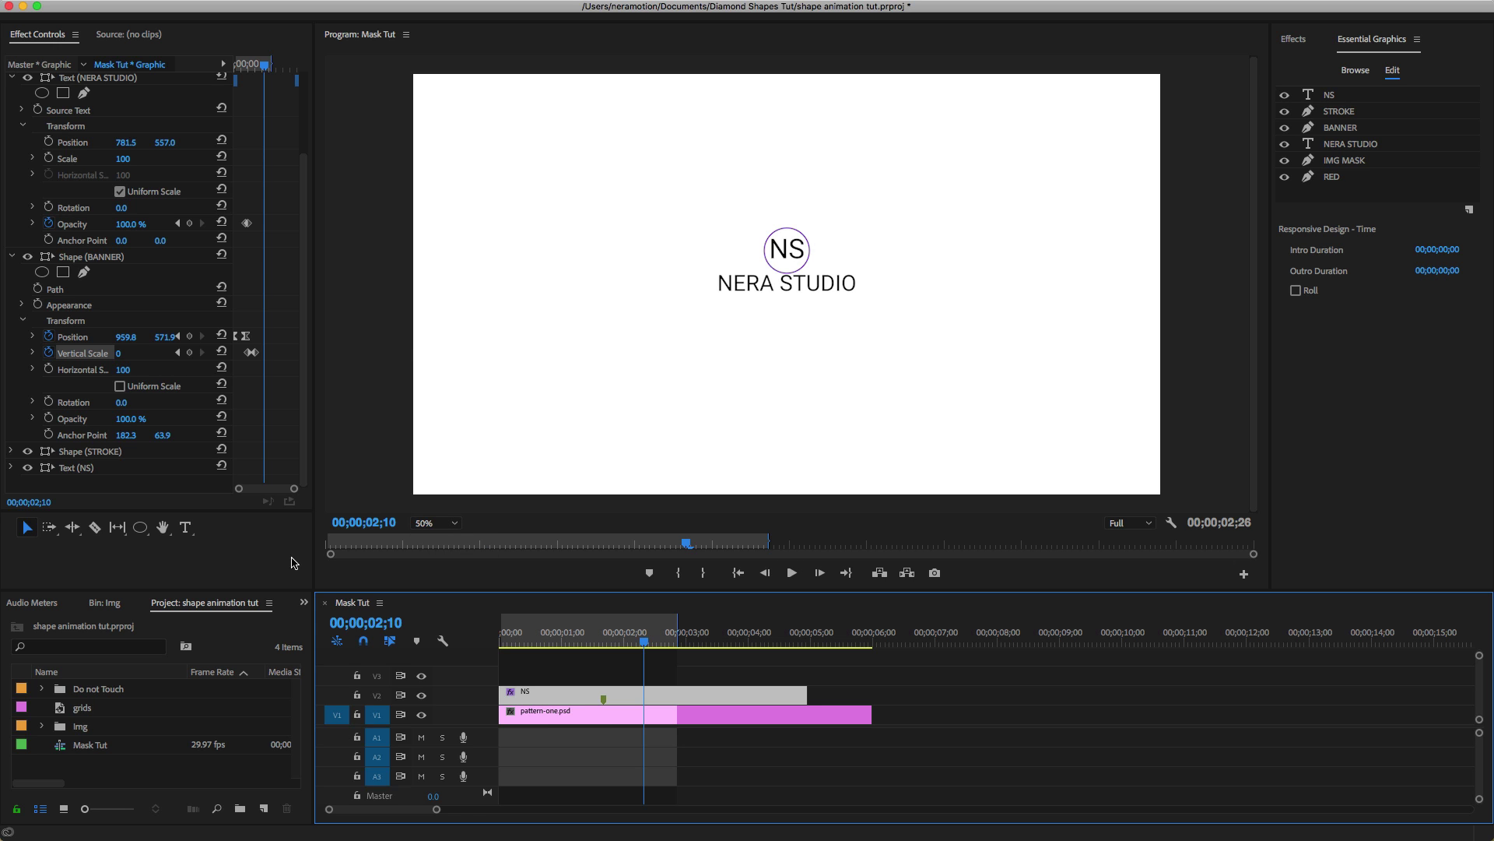
pyautogui.click(1346, 111)
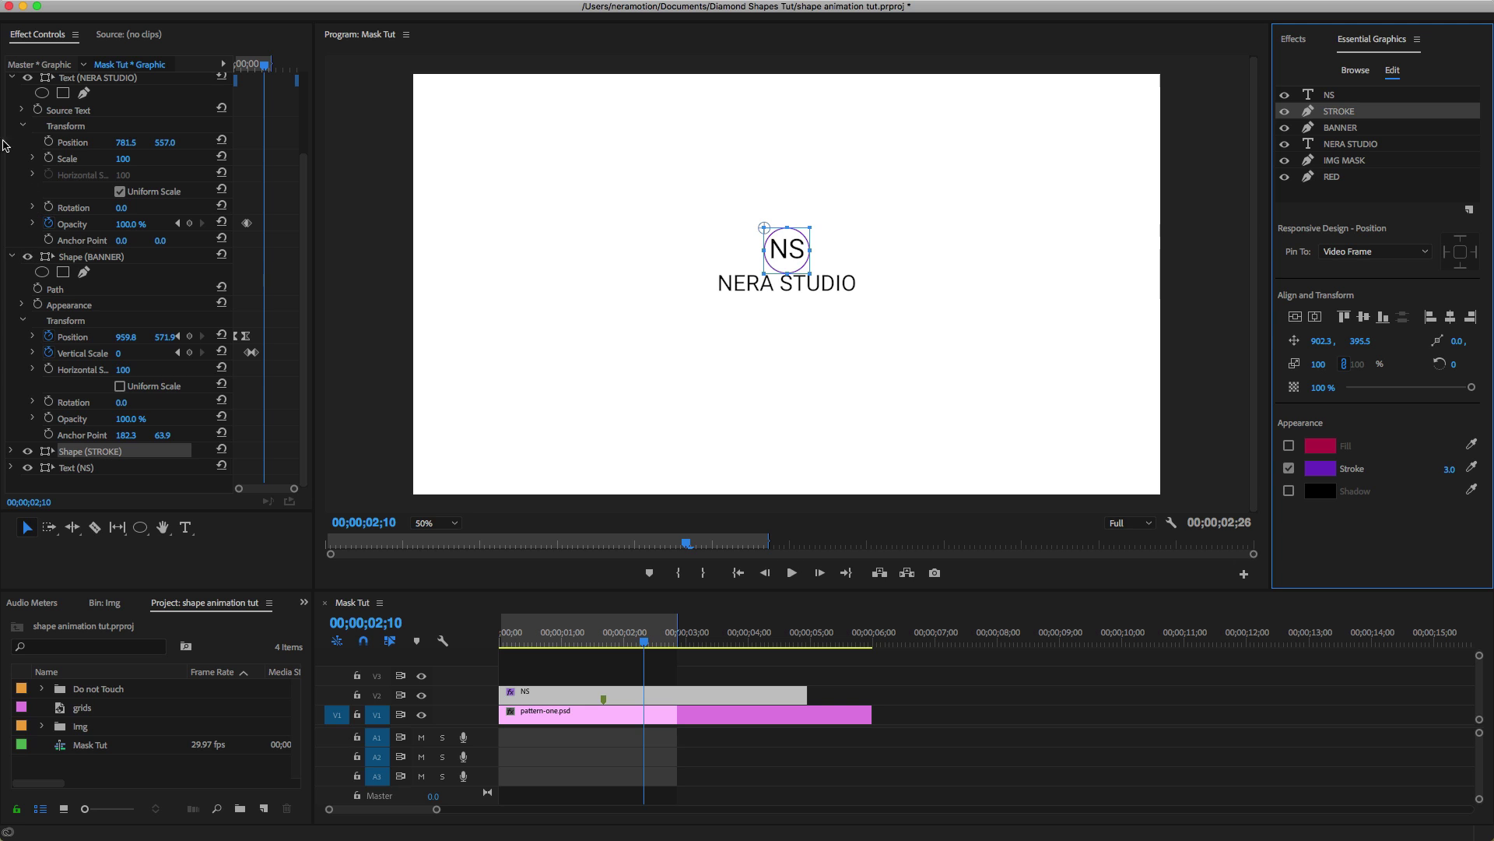
pyautogui.click(11, 78)
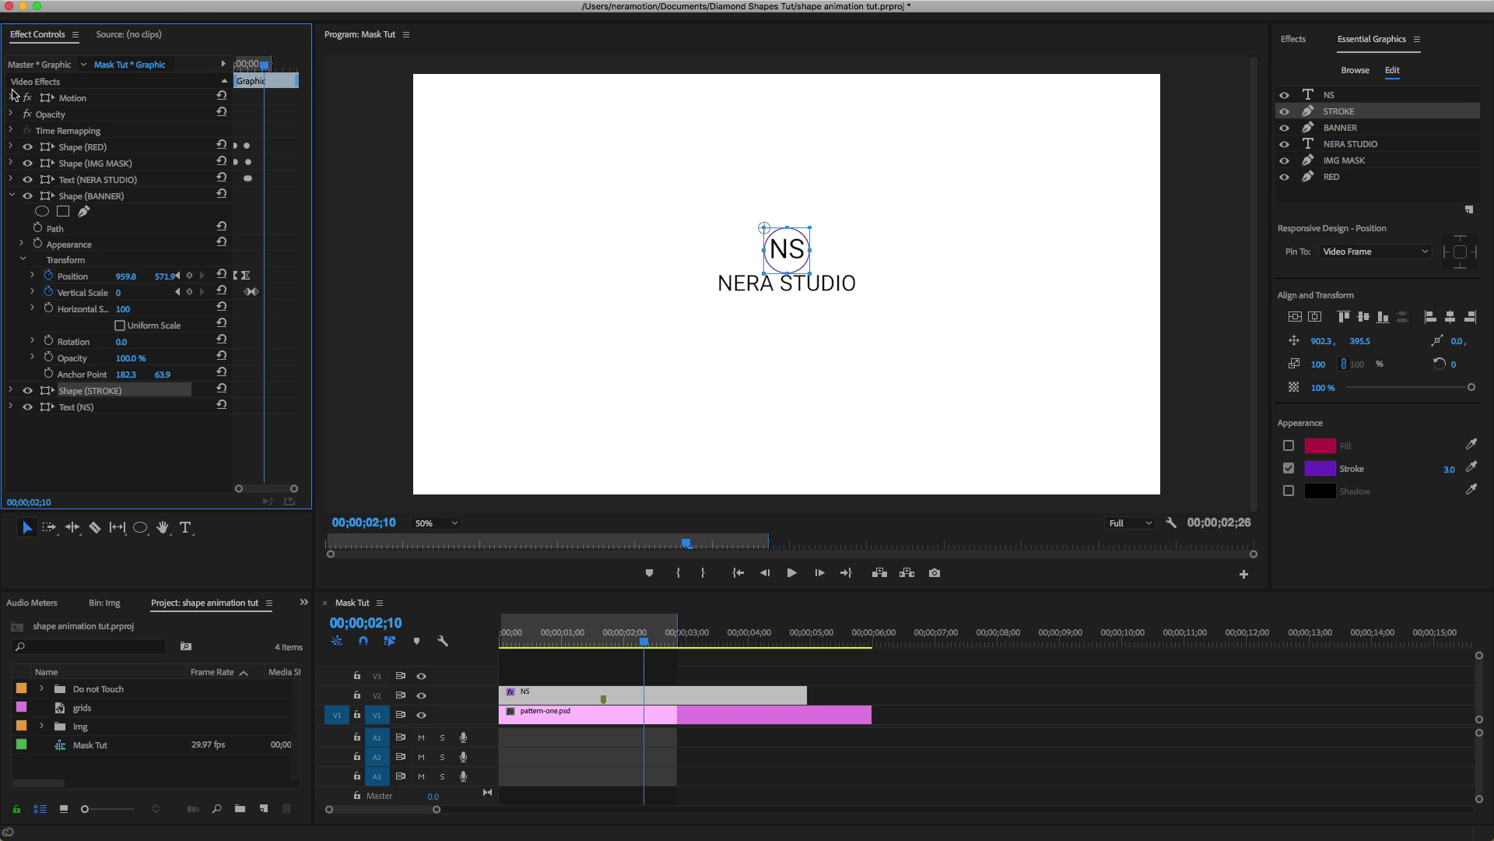
pyautogui.click(11, 196)
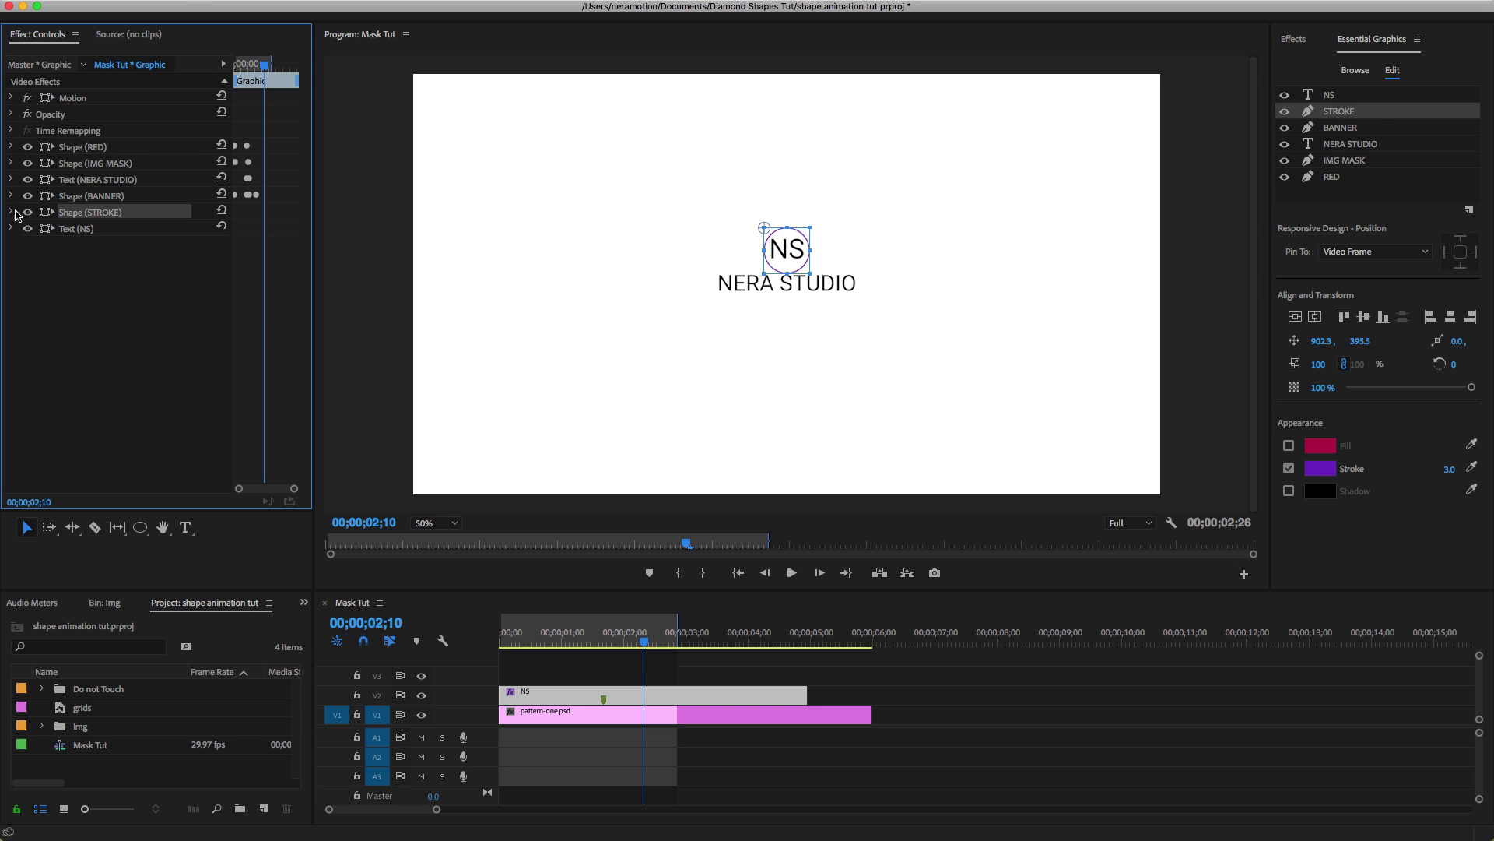
pyautogui.click(12, 213)
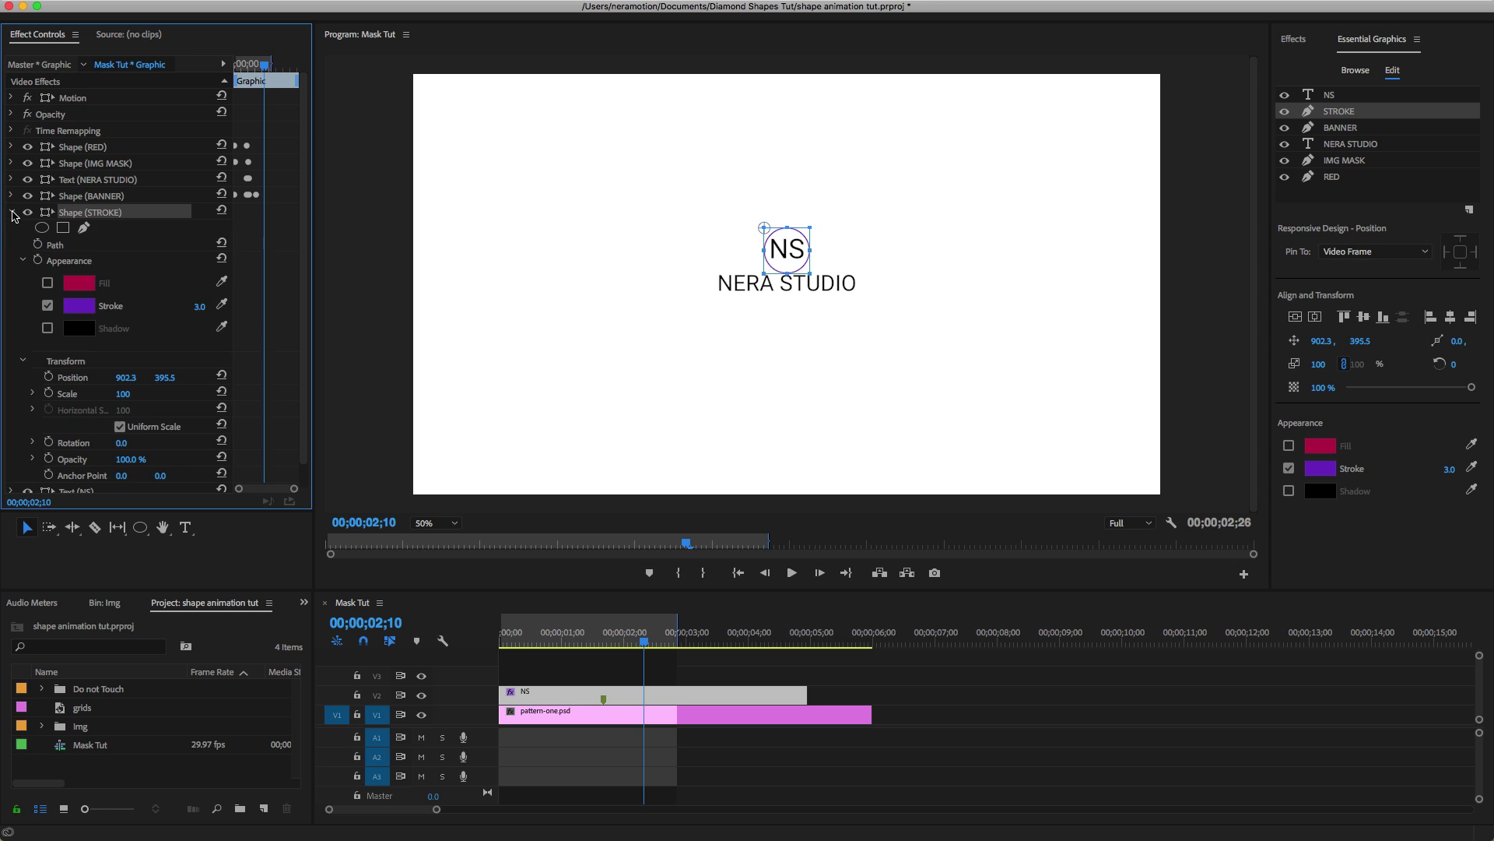
pyautogui.click(48, 377)
pyautogui.click(870, 474)
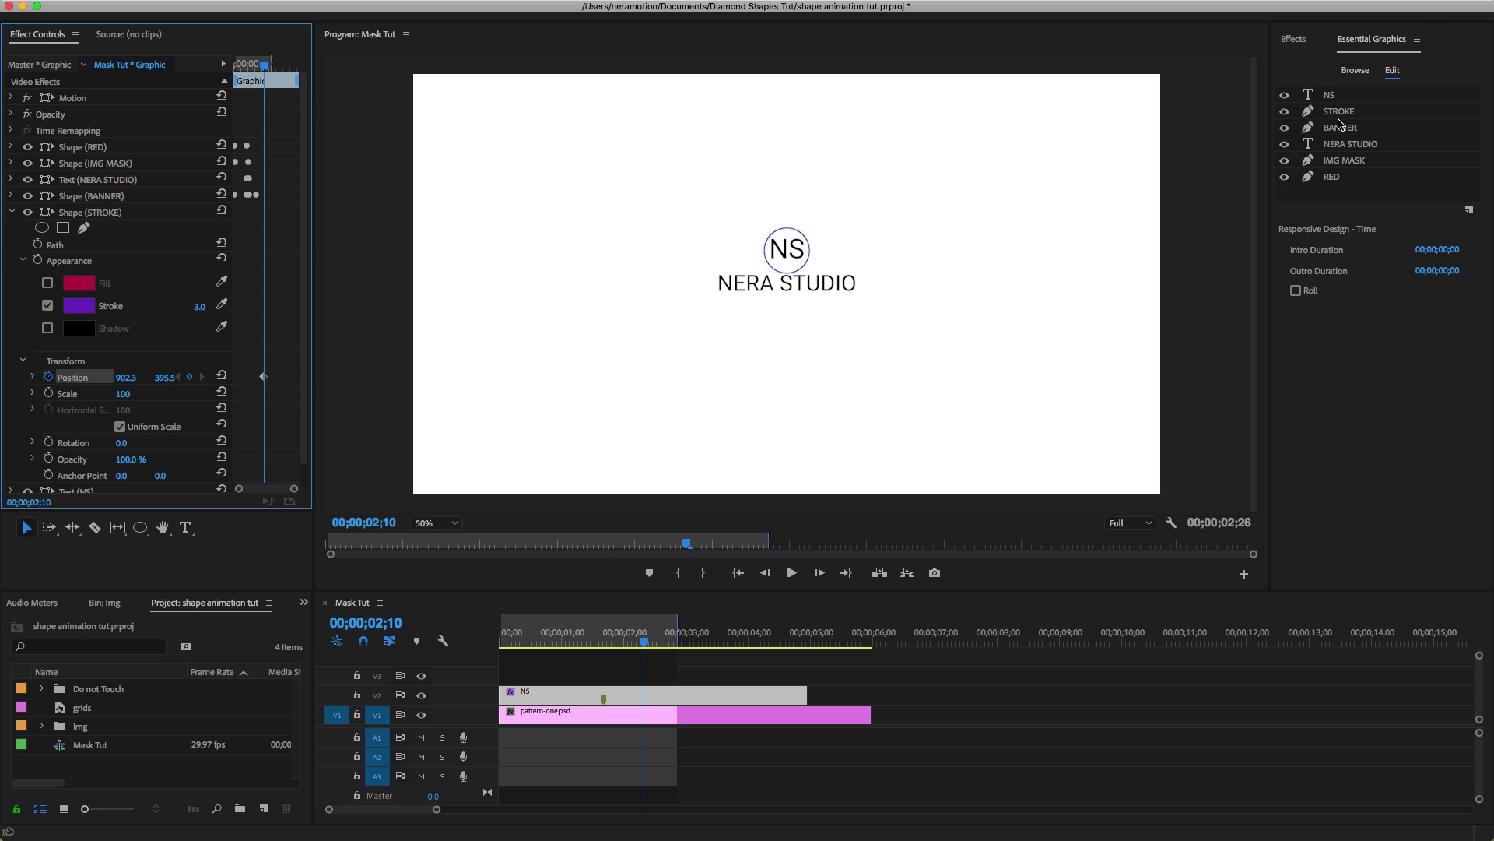
# Start position keyframes for the NS text at the same time, 00;00;02;10, and collapse the STROKE and NS properties.
pyautogui.click(1330, 95)
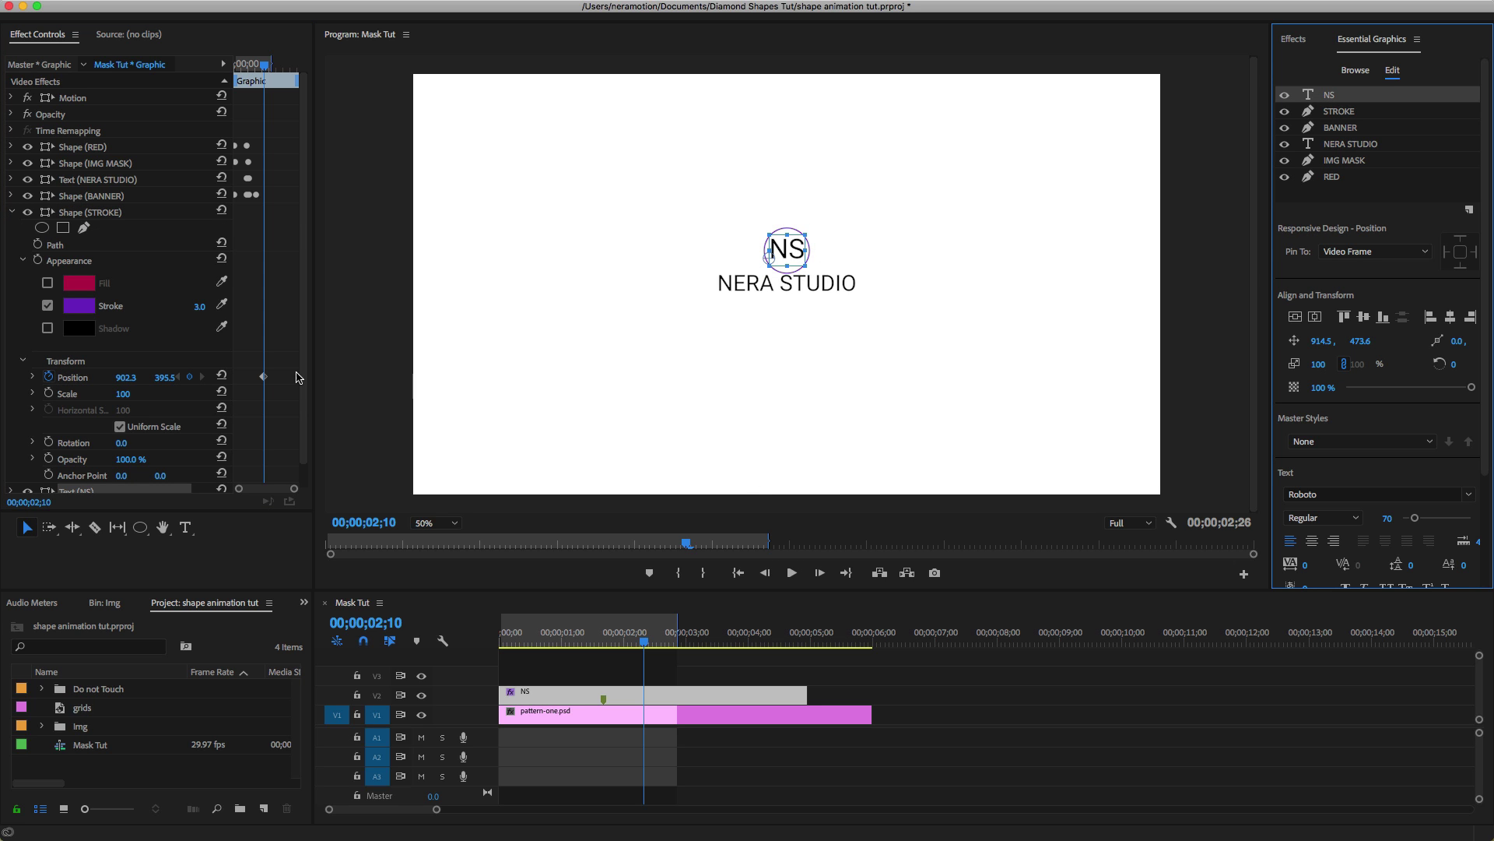
pyautogui.scroll(-1, 43, 226)
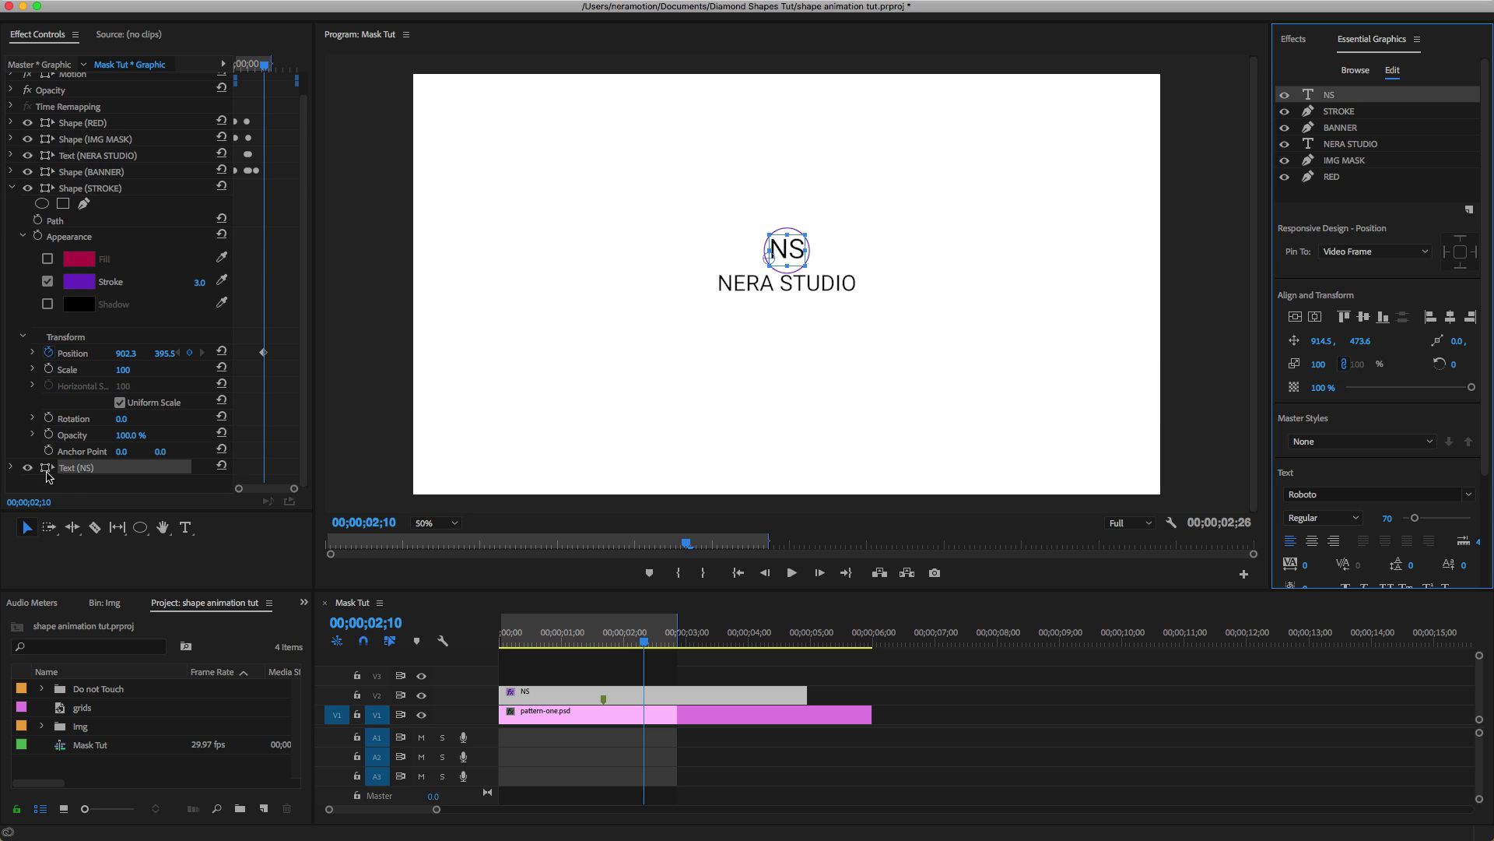
pyautogui.click(15, 470)
pyautogui.scroll(-5, 159, 377)
pyautogui.scroll(-4, 159, 377)
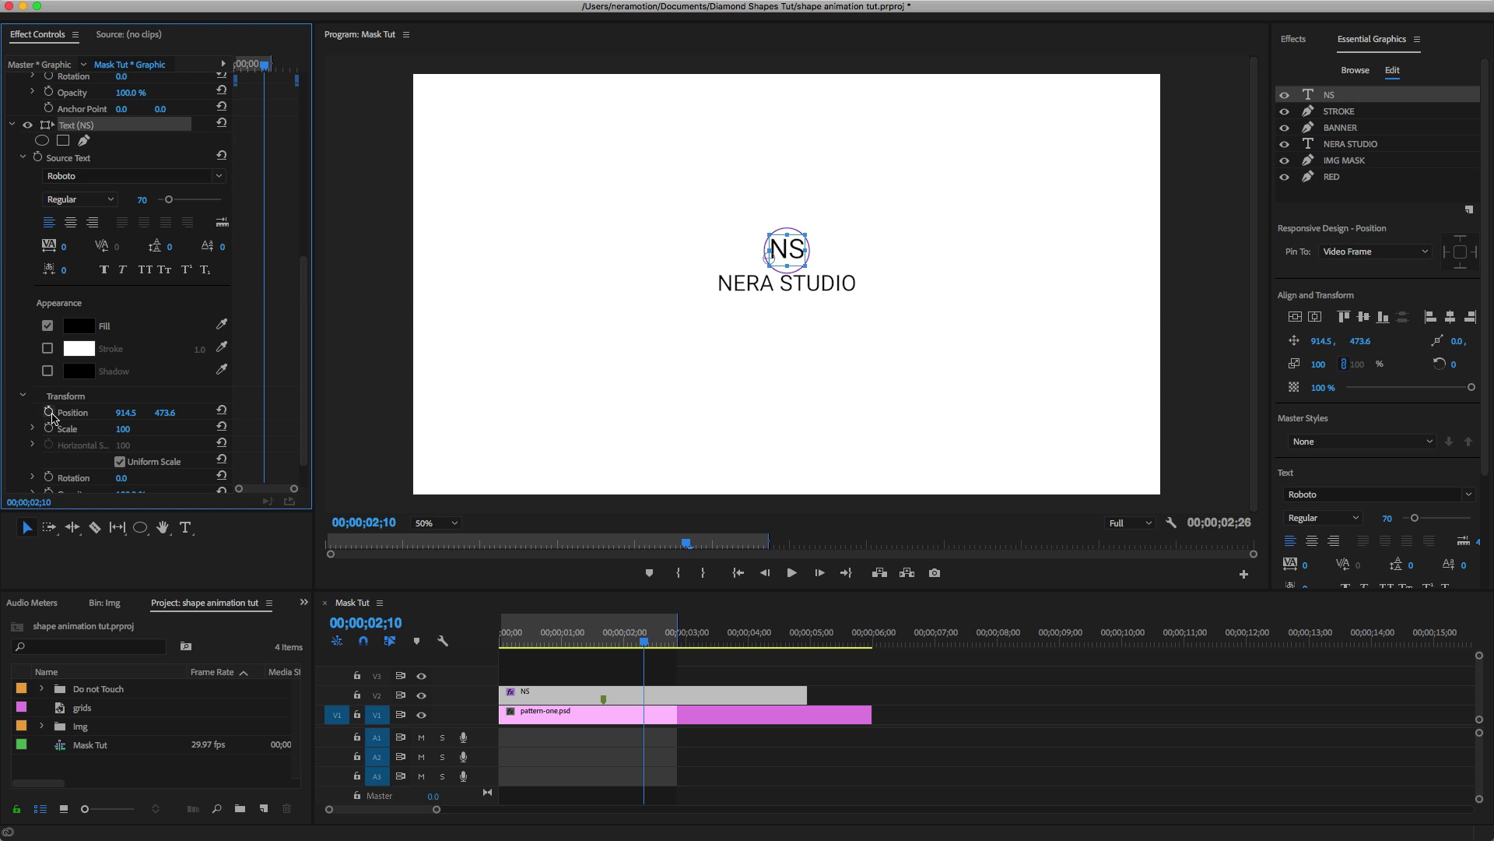
pyautogui.click(62, 412)
pyautogui.scroll(4, 109, 317)
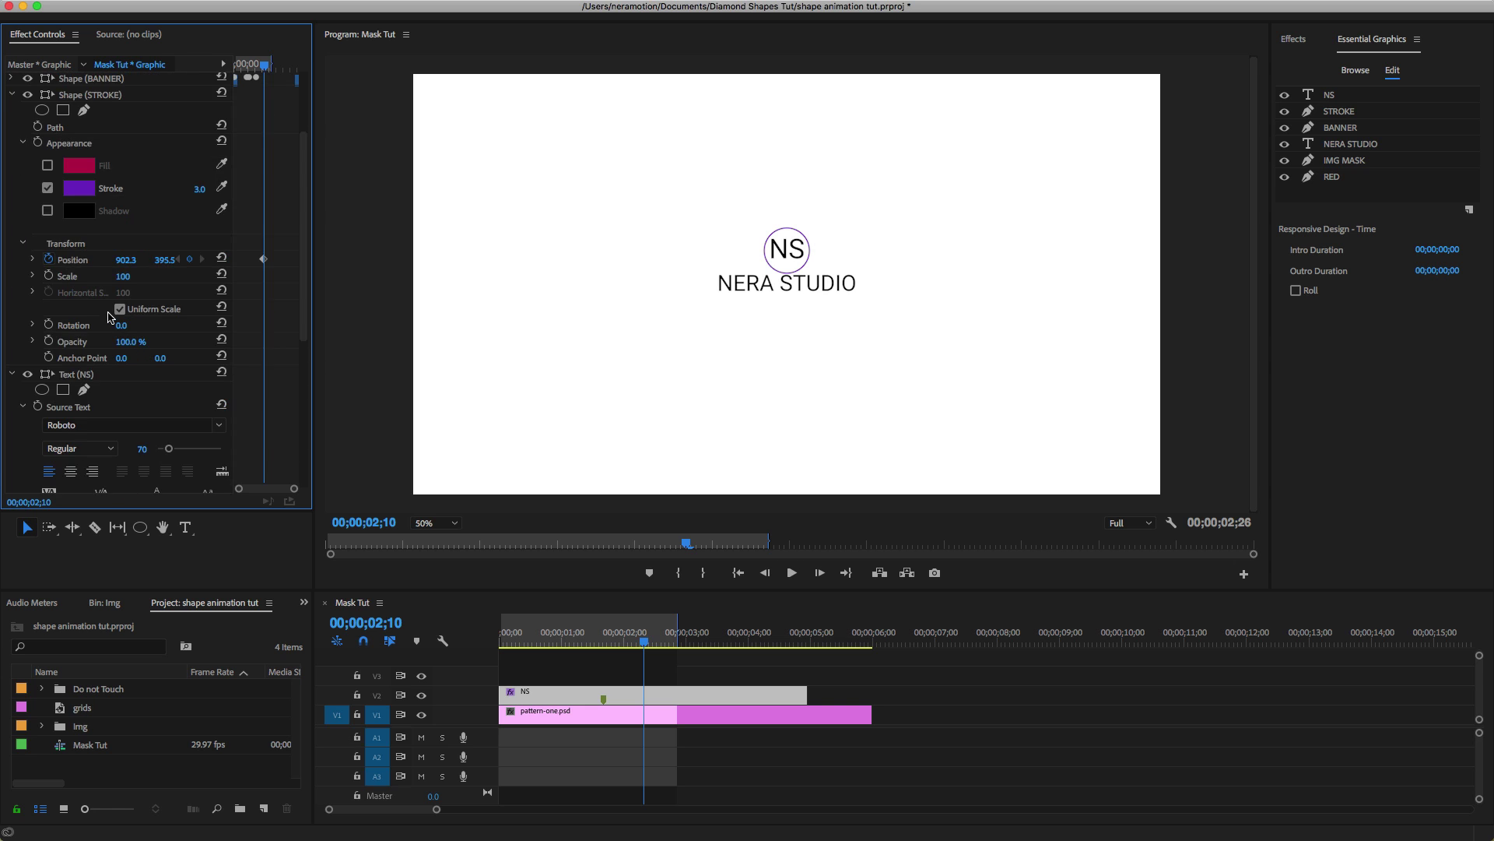
pyautogui.scroll(2, 81, 221)
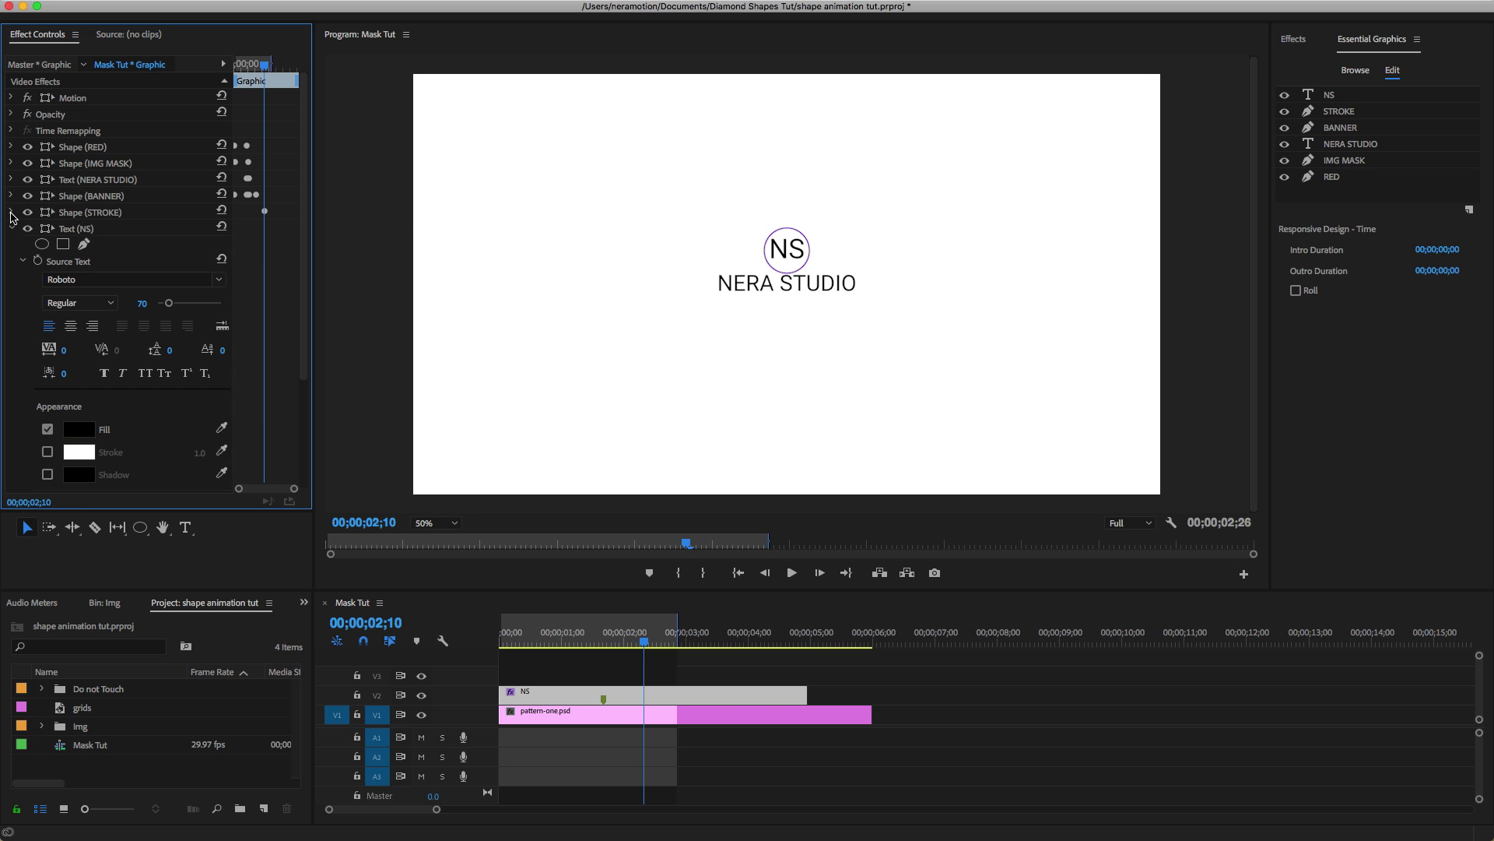
pyautogui.click(11, 212)
pyautogui.click(12, 229)
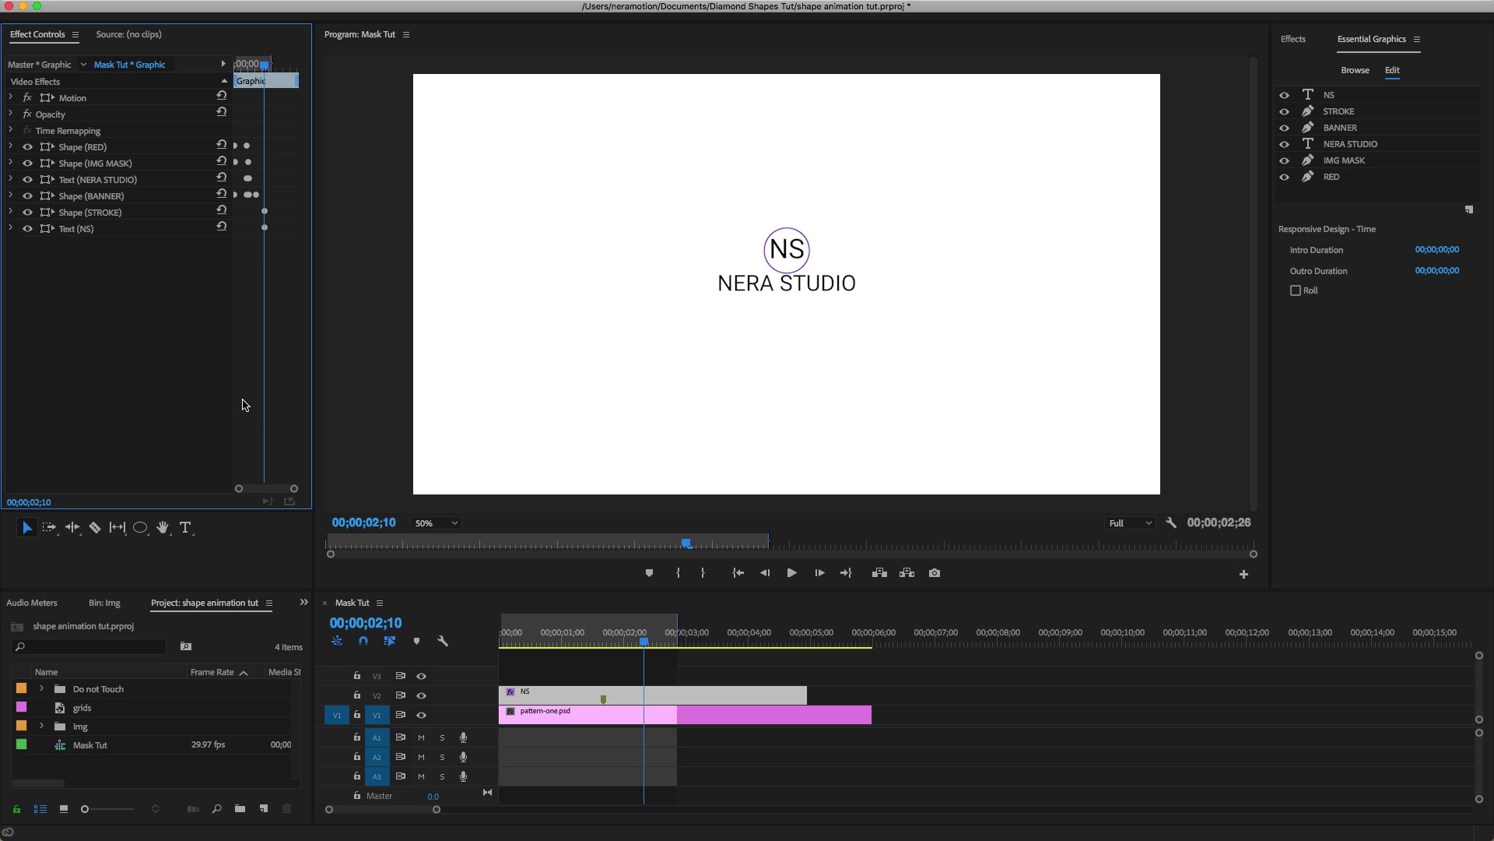
# At 00;00;01;20, move the STROKE shape and NS text together straight up beyond the frame's upper edge, keyframing their starting positions.
pyautogui.click(610, 650)
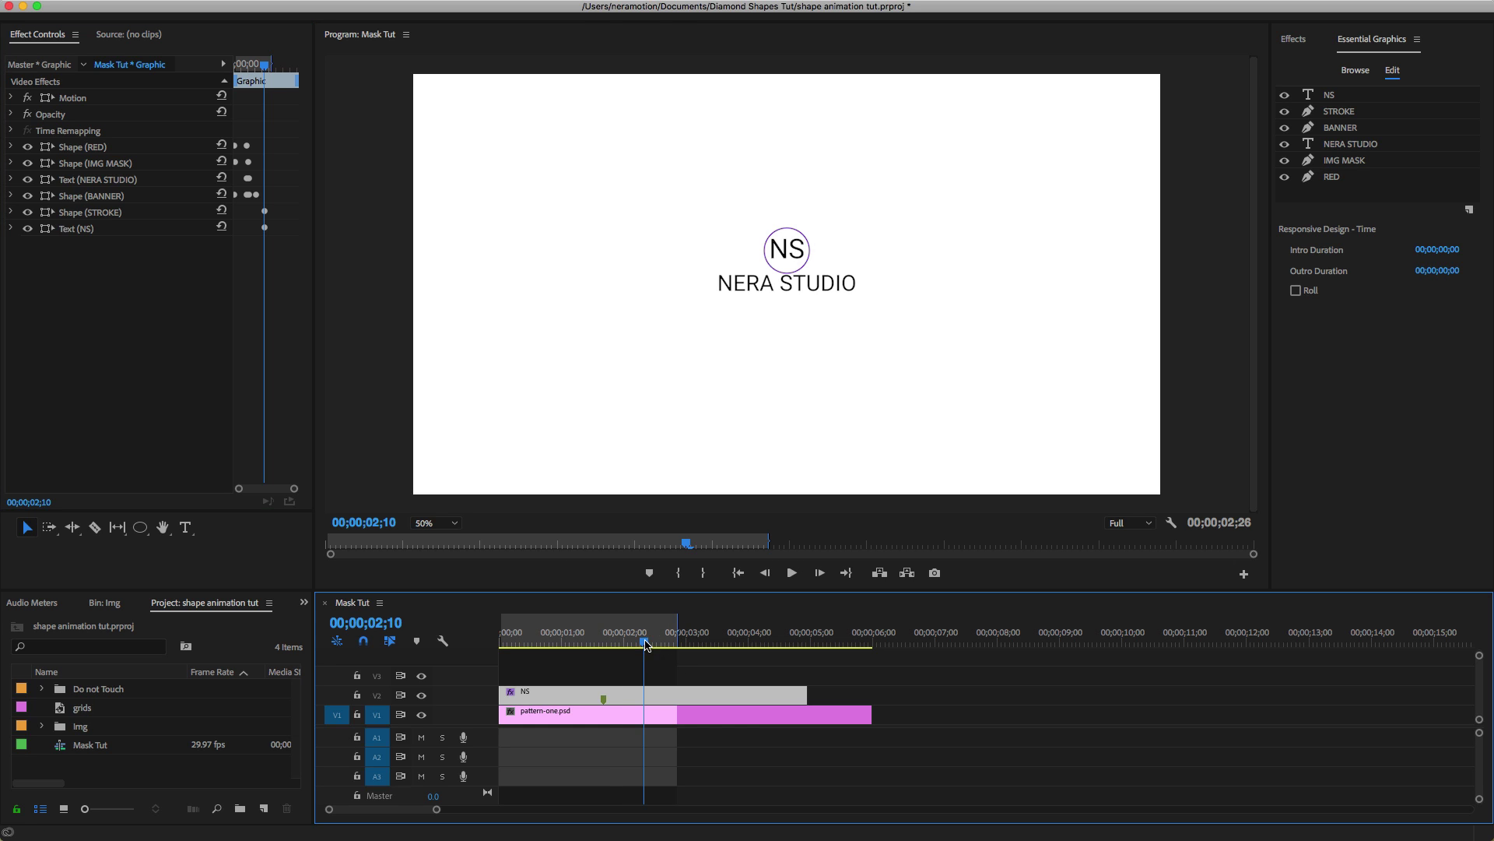
pyautogui.moveTo(609, 649); pyautogui.dragTo(605, 651)
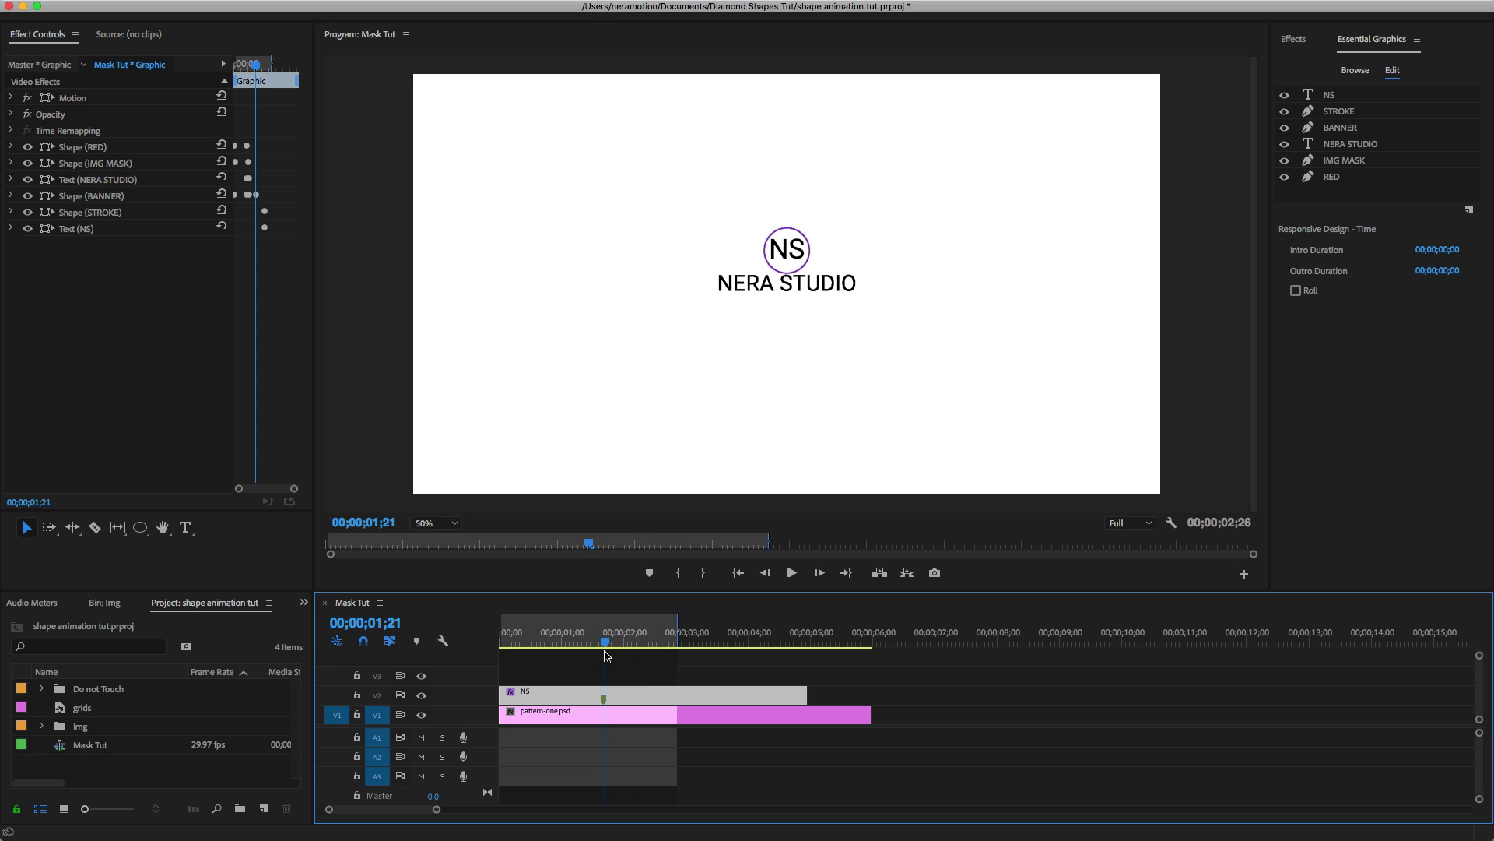
pyautogui.click(394, 623)
pyautogui.write('1;2')
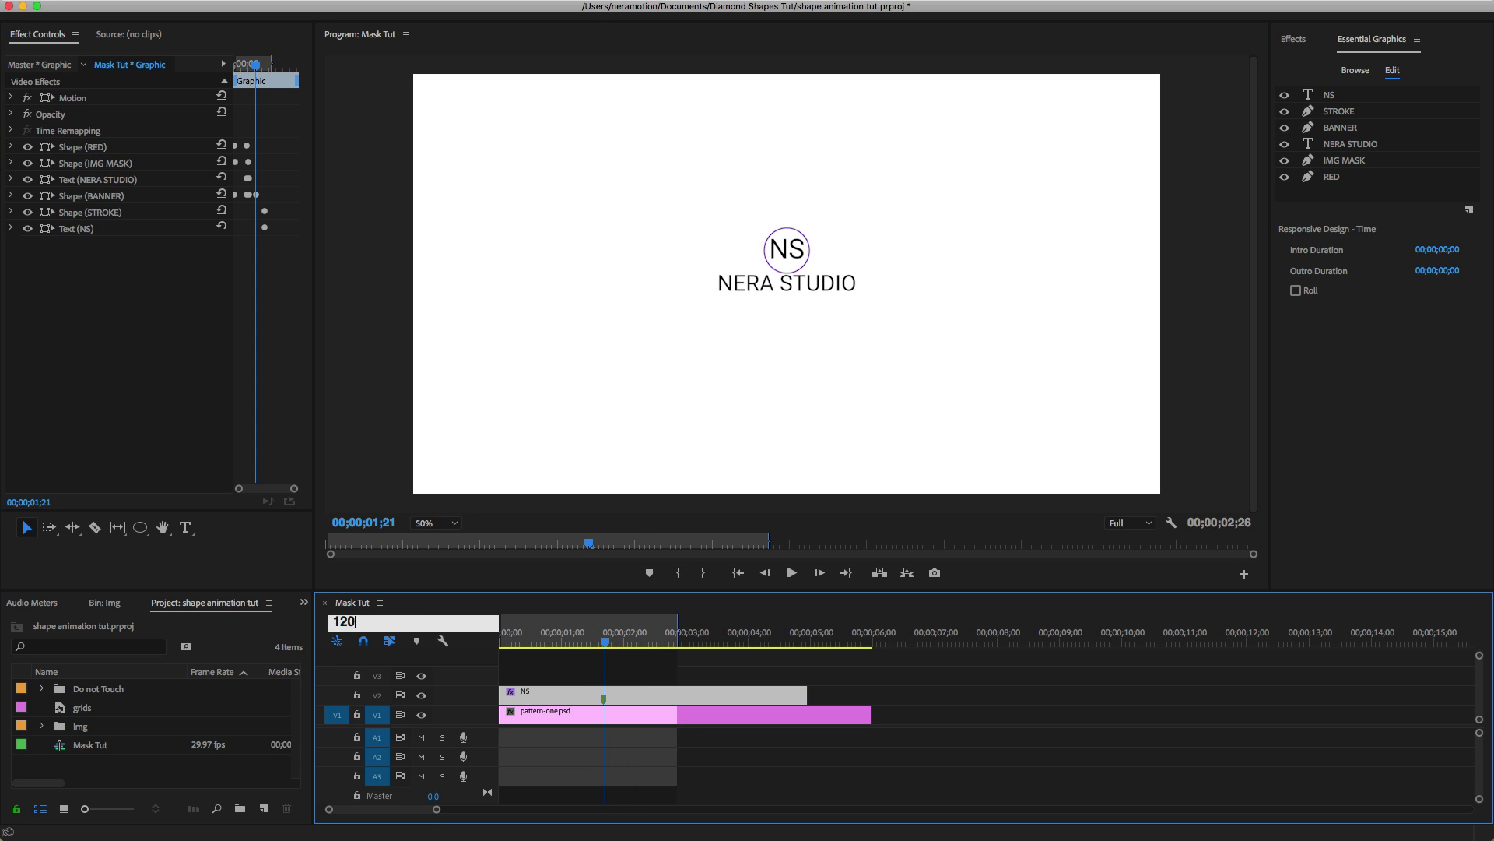
pyautogui.write('0')
pyautogui.press('Return')
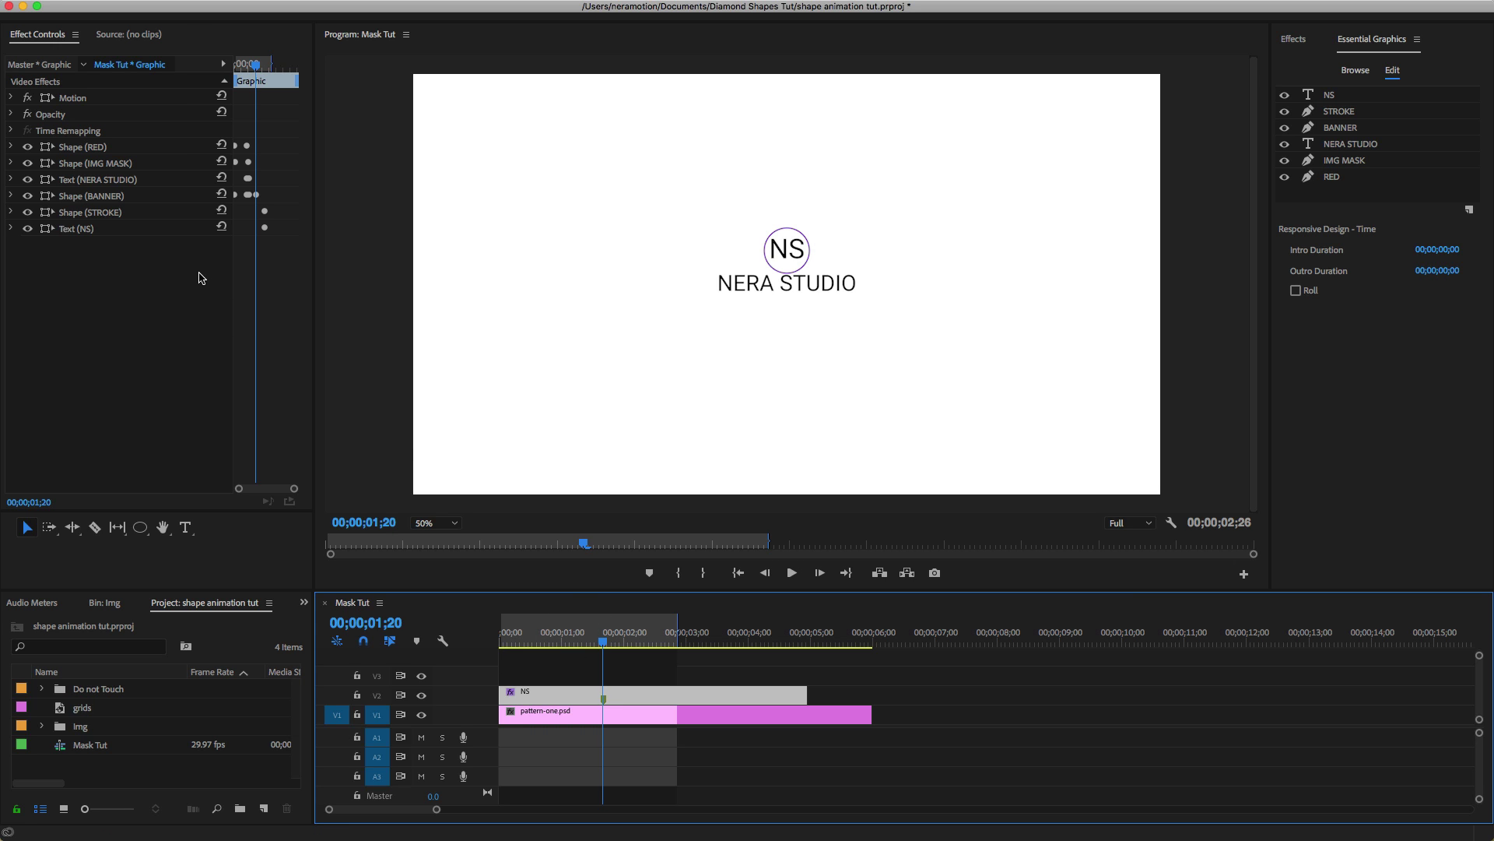
pyautogui.click(102, 214)
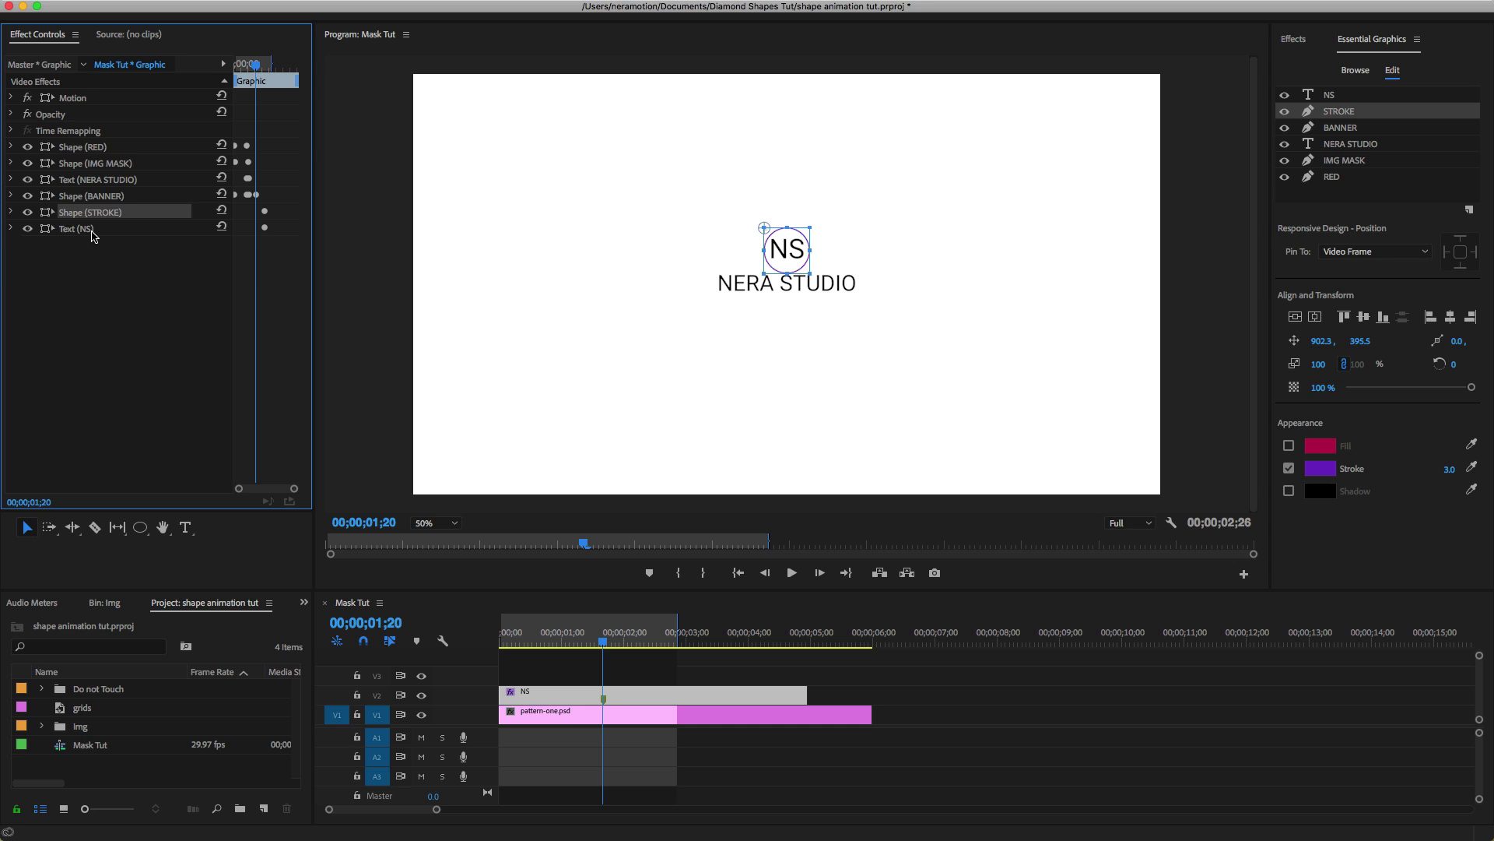
pyautogui.keyDown('shift'); pyautogui.click(78, 229); pyautogui.keyUp('shift')
pyautogui.click(791, 252)
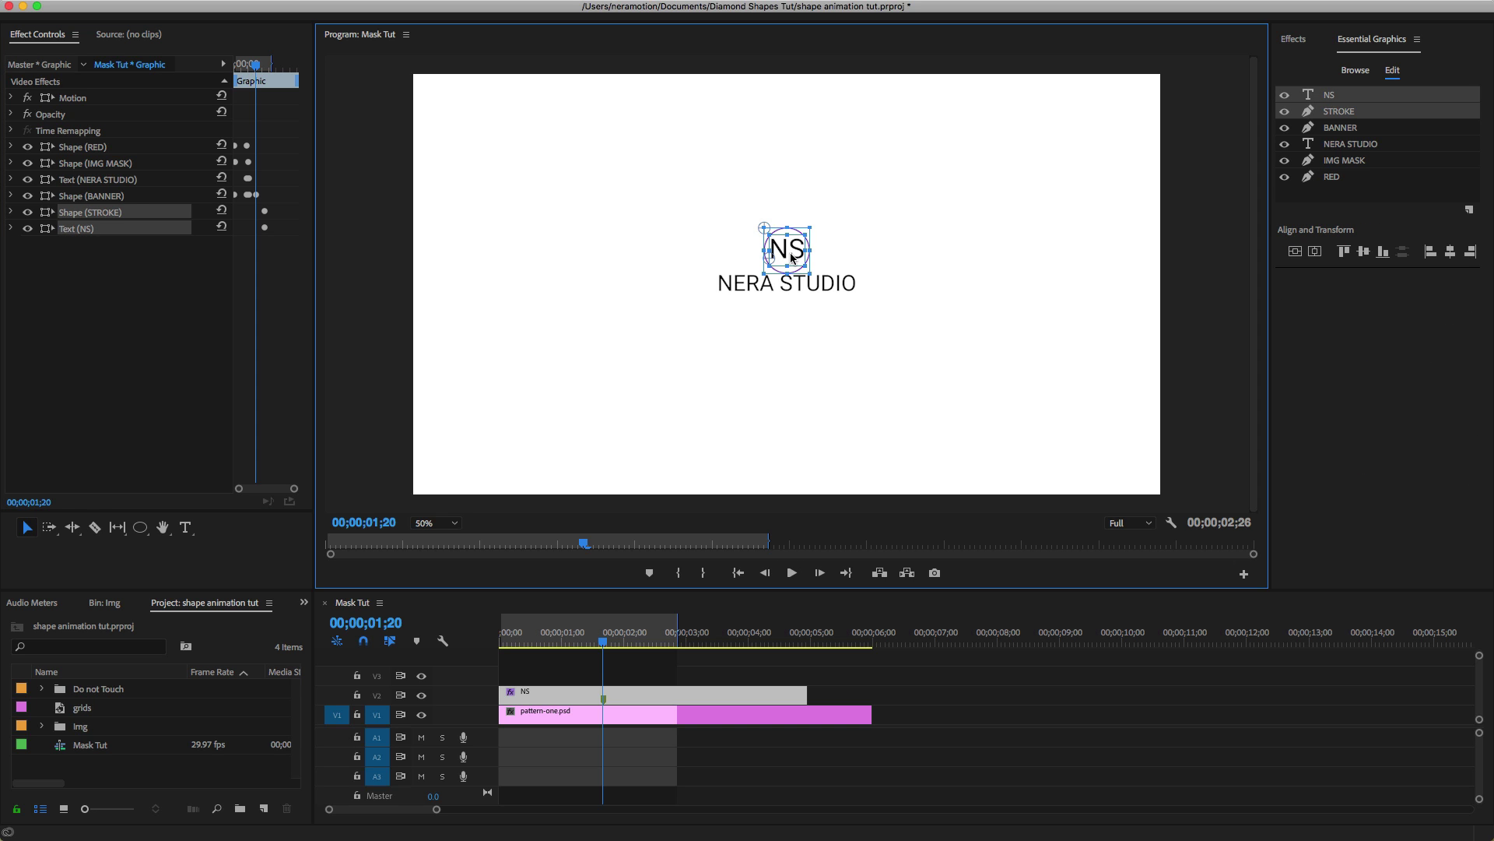
pyautogui.moveTo(792, 250); pyautogui.dragTo(812, 56)
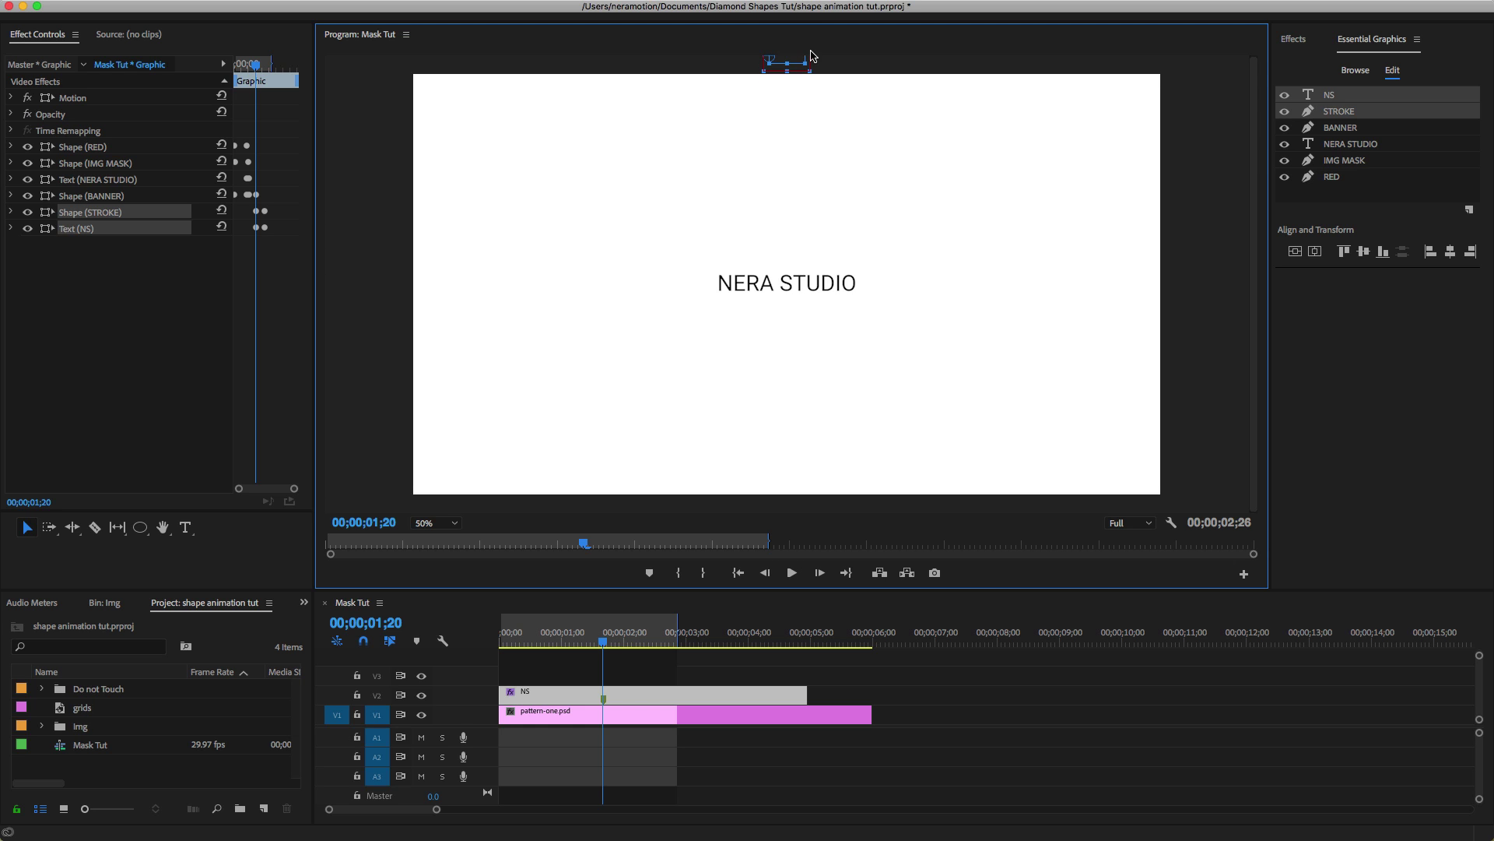
pyautogui.click(619, 641)
pyautogui.moveTo(622, 641)
pyautogui.mouseDown()
pyautogui.moveTo(674, 641)
pyautogui.moveTo(625, 642)
pyautogui.mouseUp()
# Give the NS text's two position keyframes Auto Bezier temporal interpolation and shape their velocity curve for a fast start and slow finish.
pyautogui.click(277, 426)
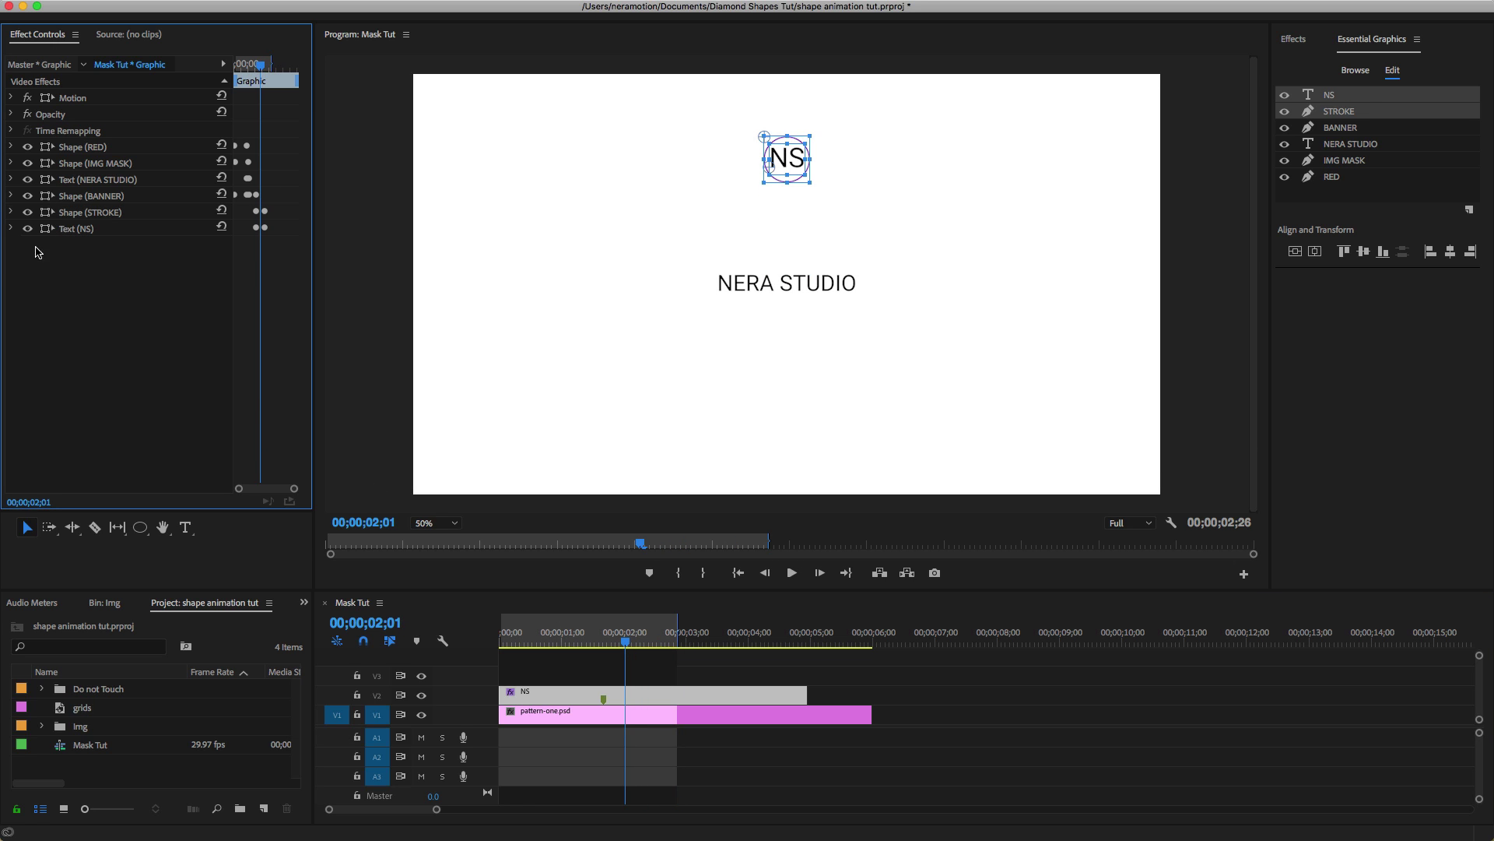
pyautogui.click(10, 229)
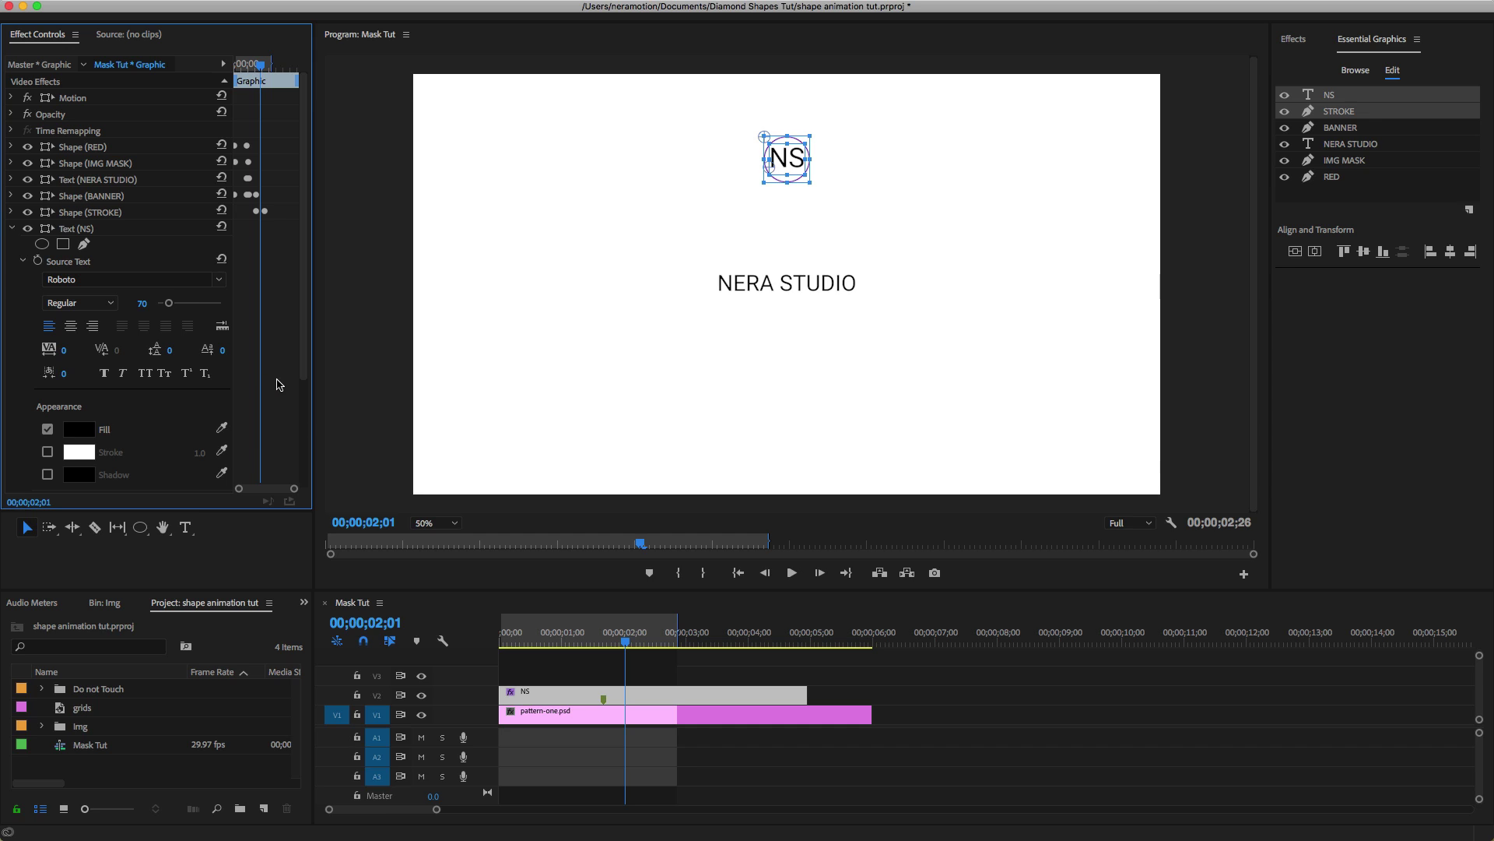
pyautogui.press('`')
pyautogui.moveTo(959, 548); pyautogui.dragTo(674, 488)
pyautogui.rightClick(895, 515)
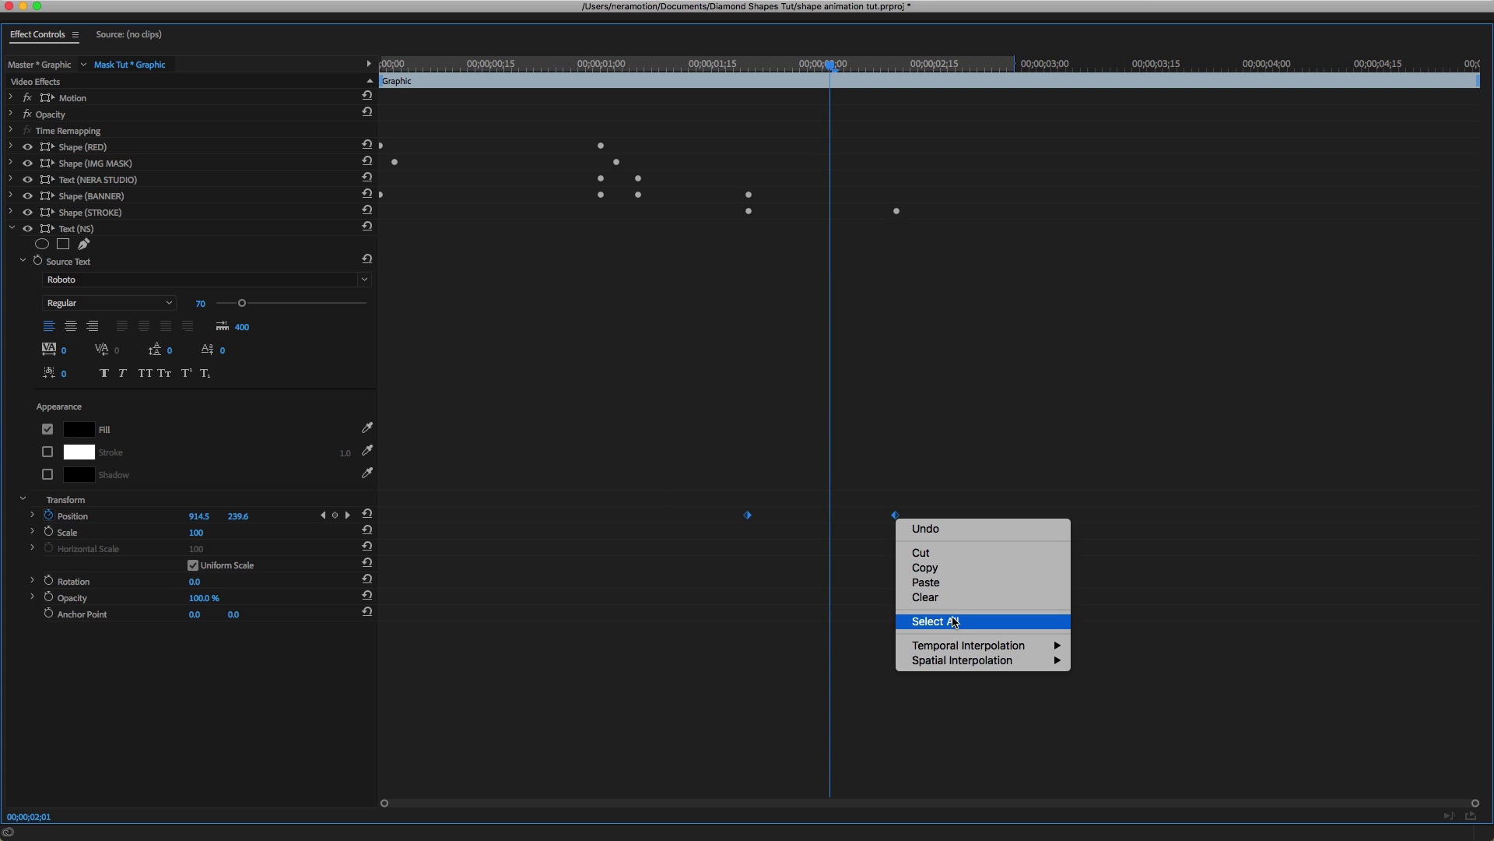
pyautogui.moveTo(977, 648)
pyautogui.click(1113, 674)
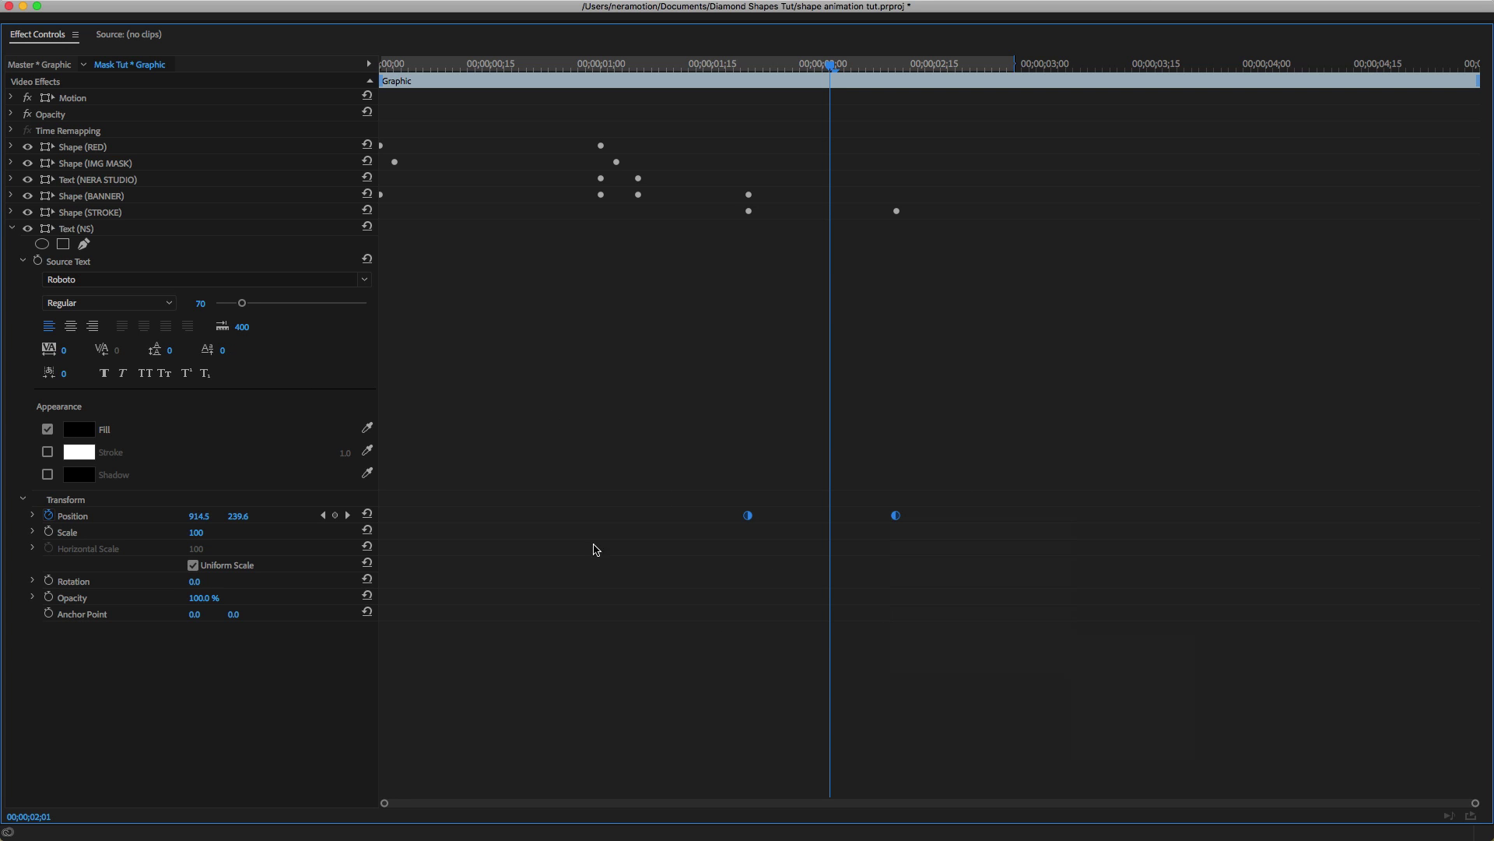
pyautogui.click(32, 515)
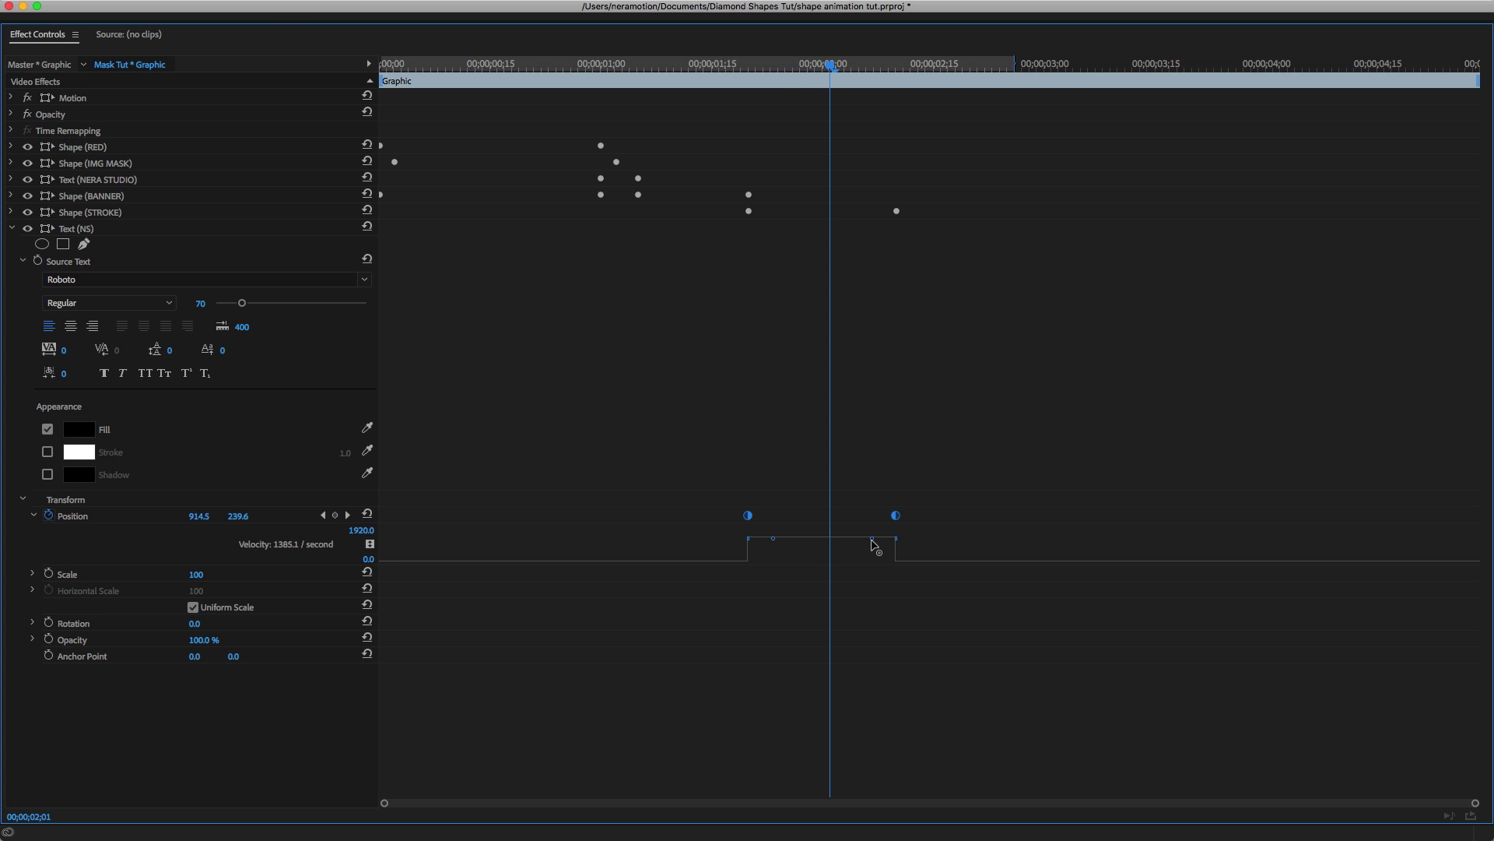
pyautogui.moveTo(872, 549); pyautogui.dragTo(744, 557)
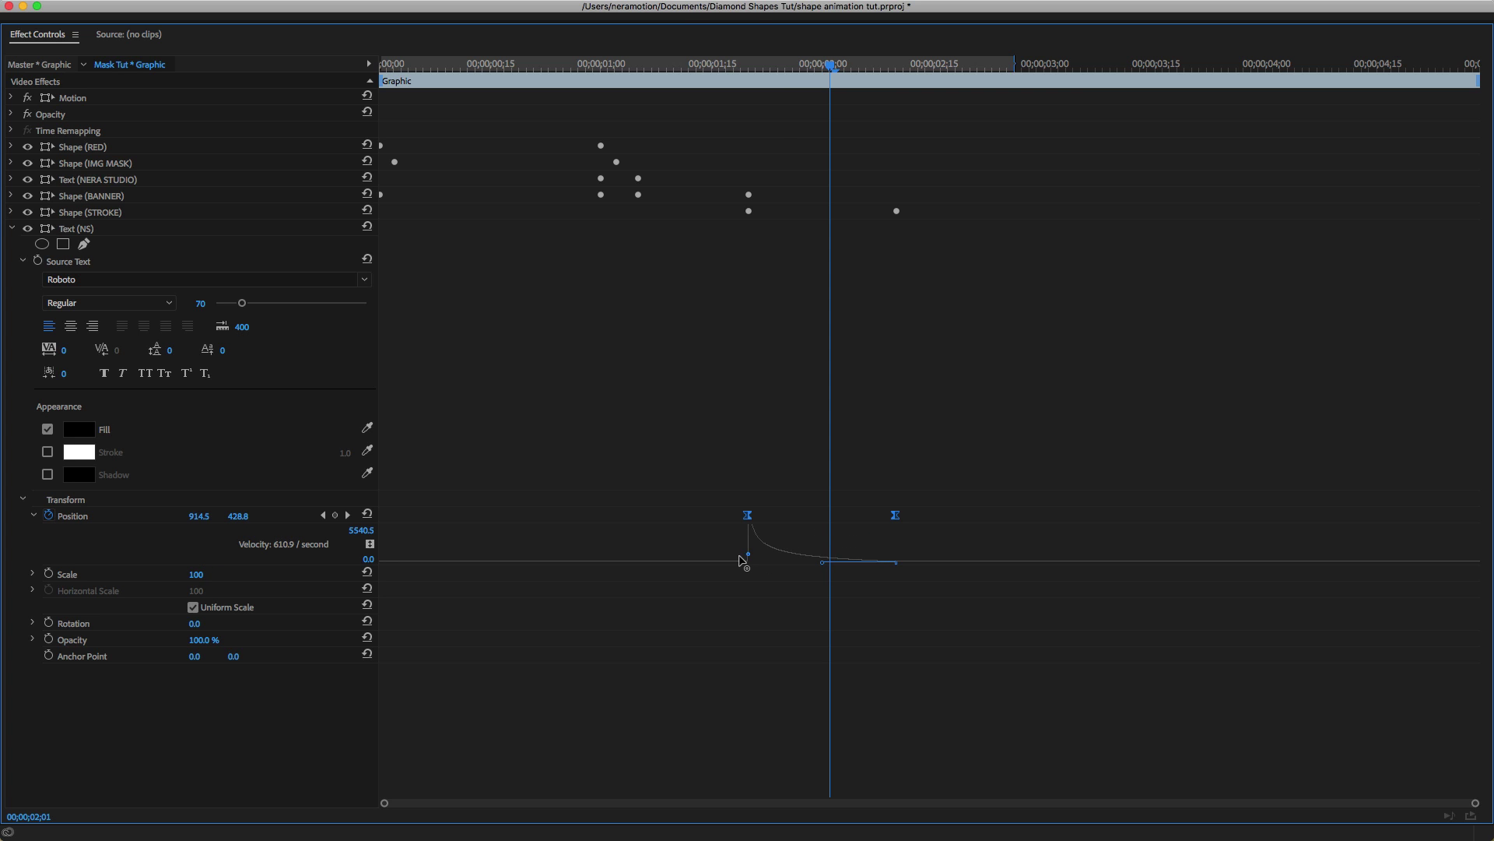
pyautogui.click(12, 229)
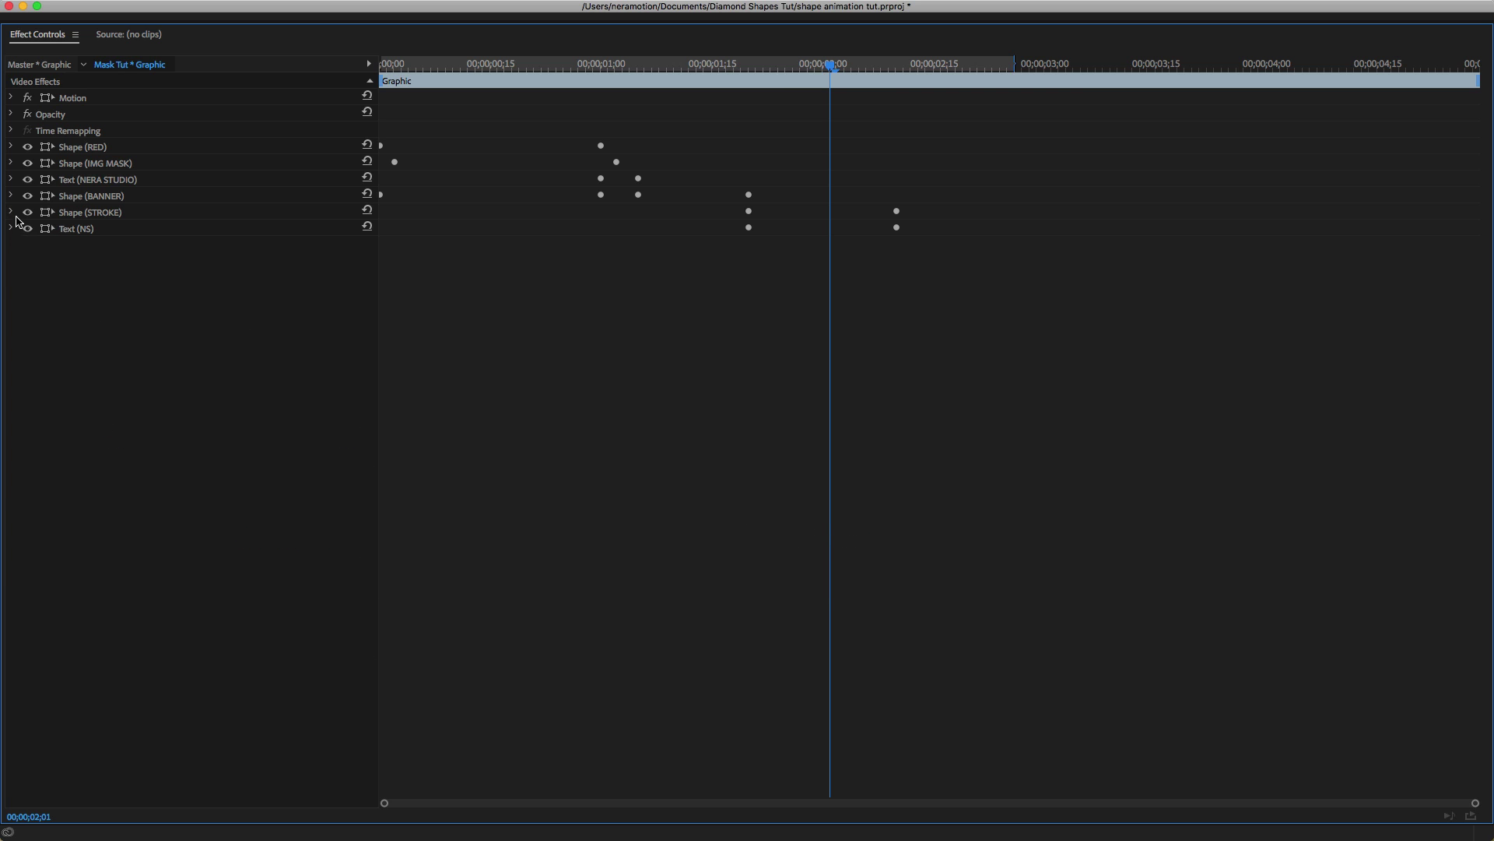
# Give the STROKE shape's two position keyframes Auto Bezier temporal interpolation and shape the same fast-to-slow velocity curve.
pyautogui.click(13, 212)
pyautogui.rightClick(896, 380)
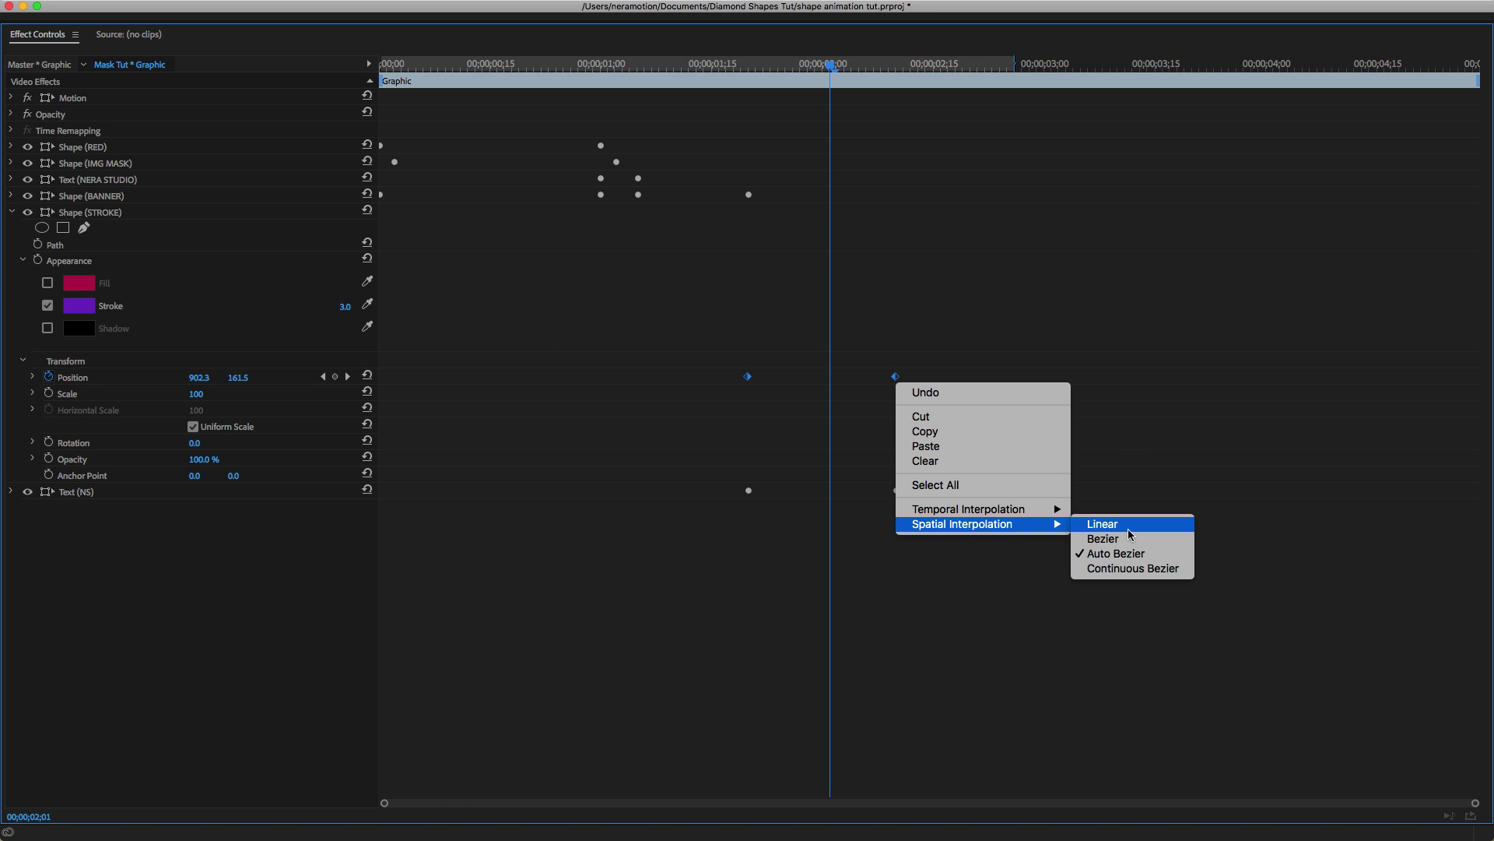
pyautogui.moveTo(969, 503)
pyautogui.click(1097, 527)
pyautogui.click(33, 377)
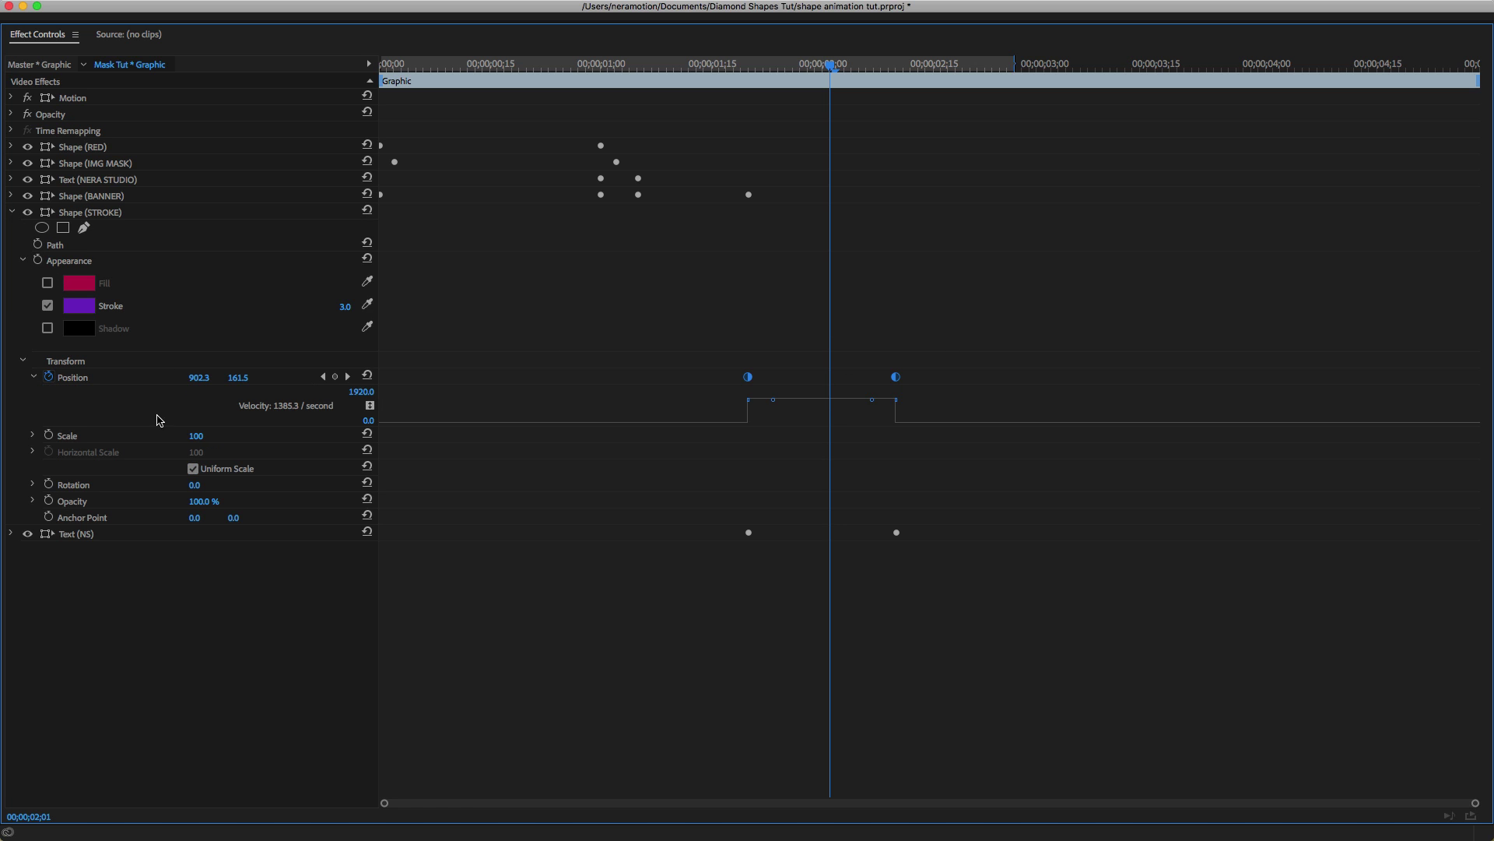
pyautogui.moveTo(893, 411); pyautogui.dragTo(786, 420)
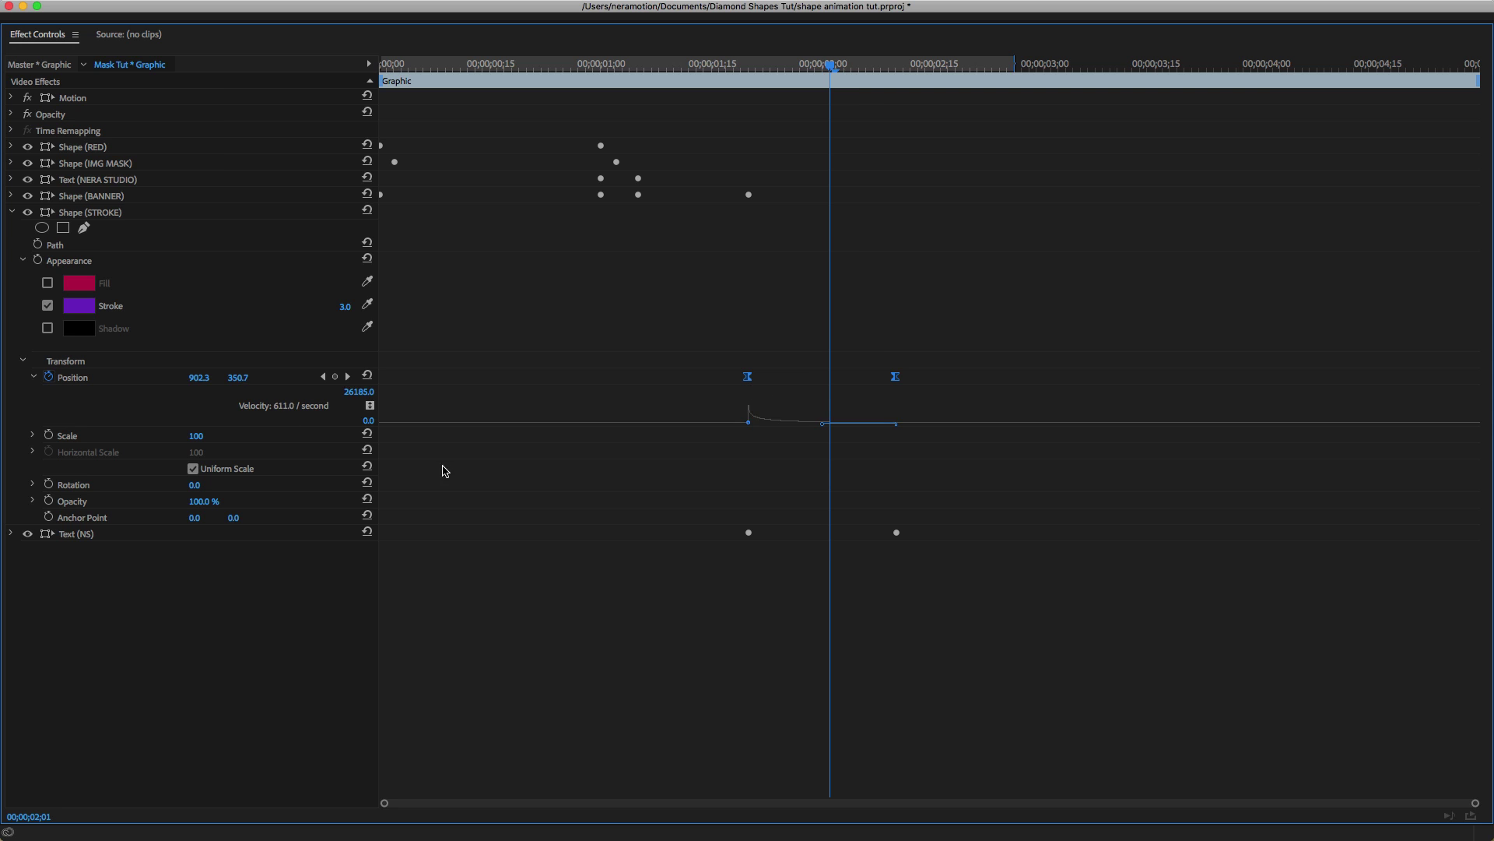
pyautogui.press('`')
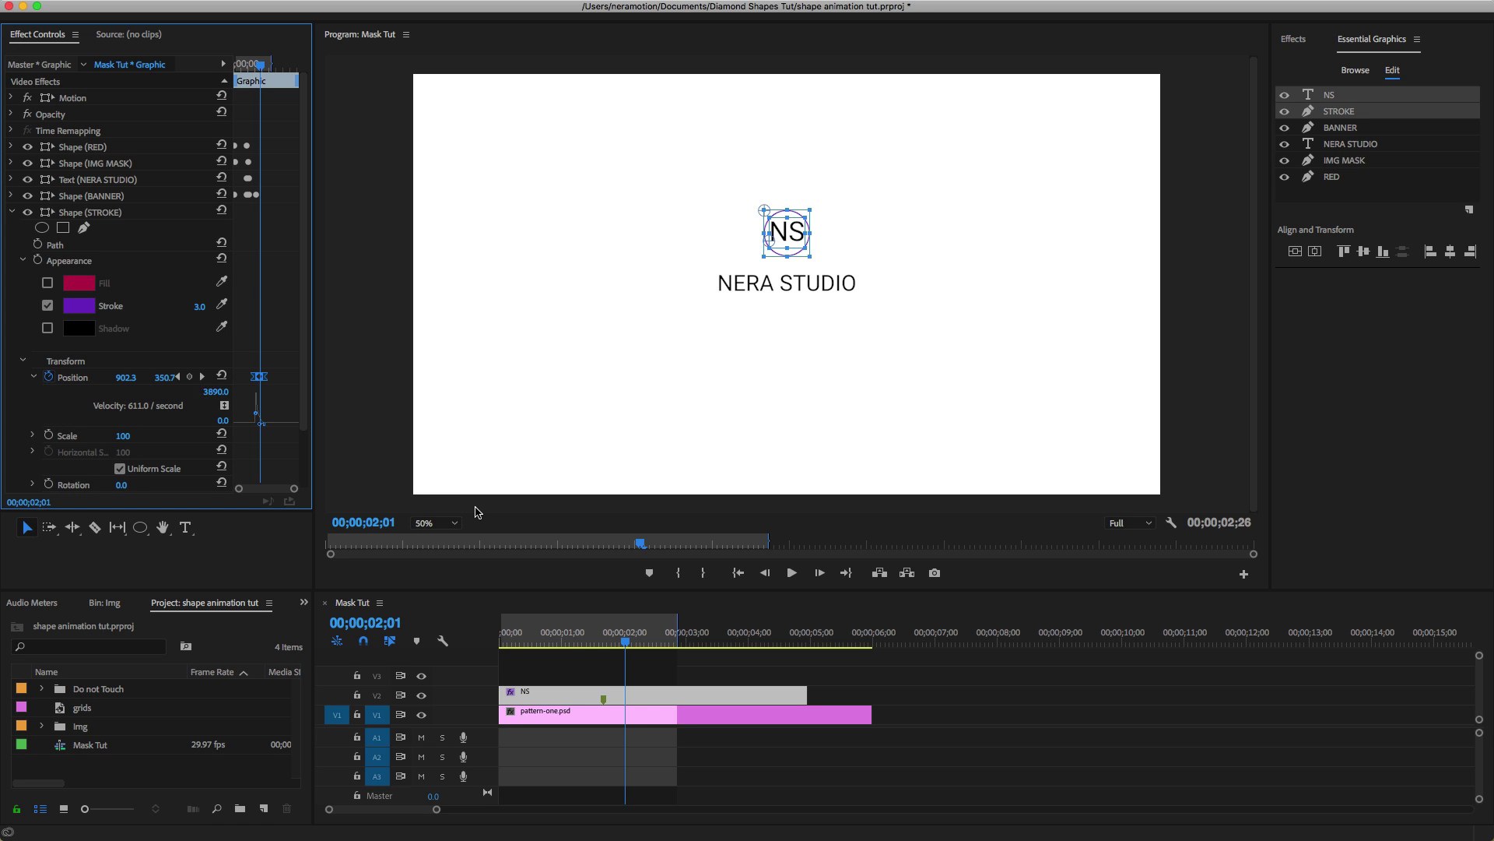
# Play the sequence from the start to check the eased drop-in of the NS text and its circle.
pyautogui.press('Home')
pyautogui.press('space')
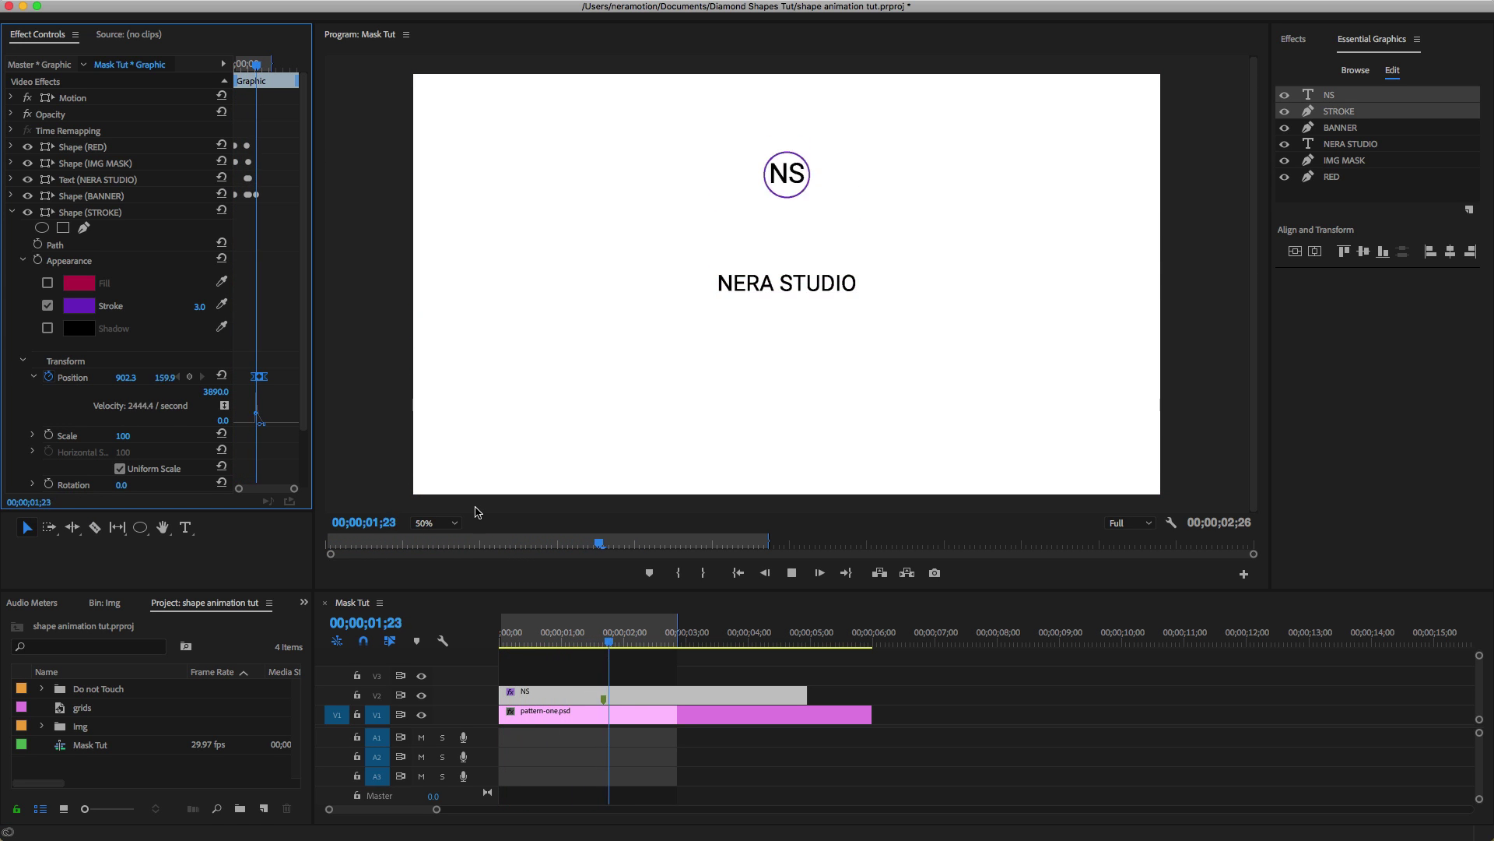
pyautogui.press('space')
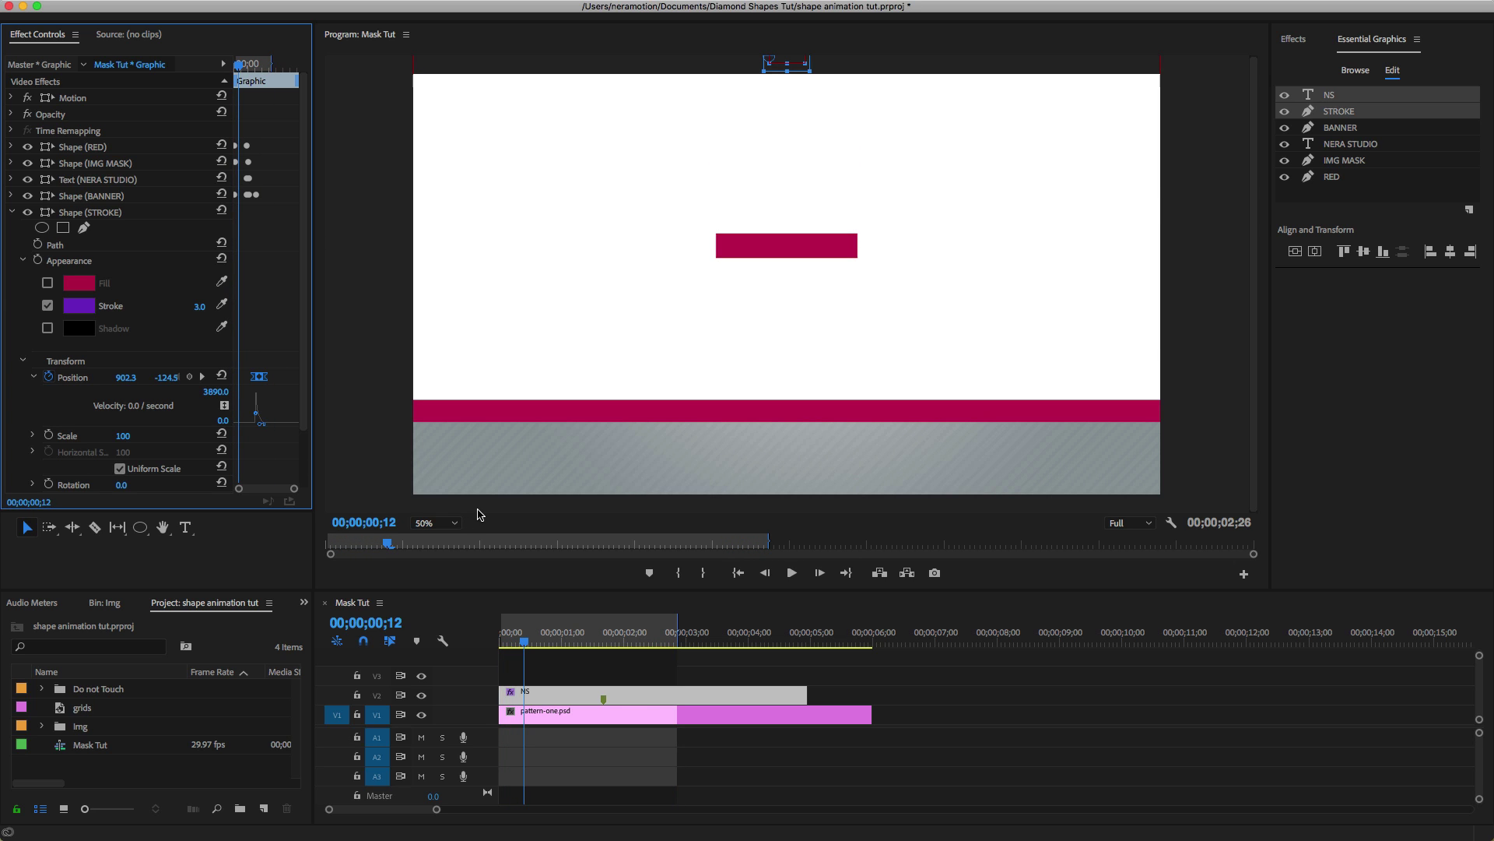
# At 00;00;02;10, collapse the STROKE properties and start position keyframes for the NERA STUDIO text.
pyautogui.click(381, 622)
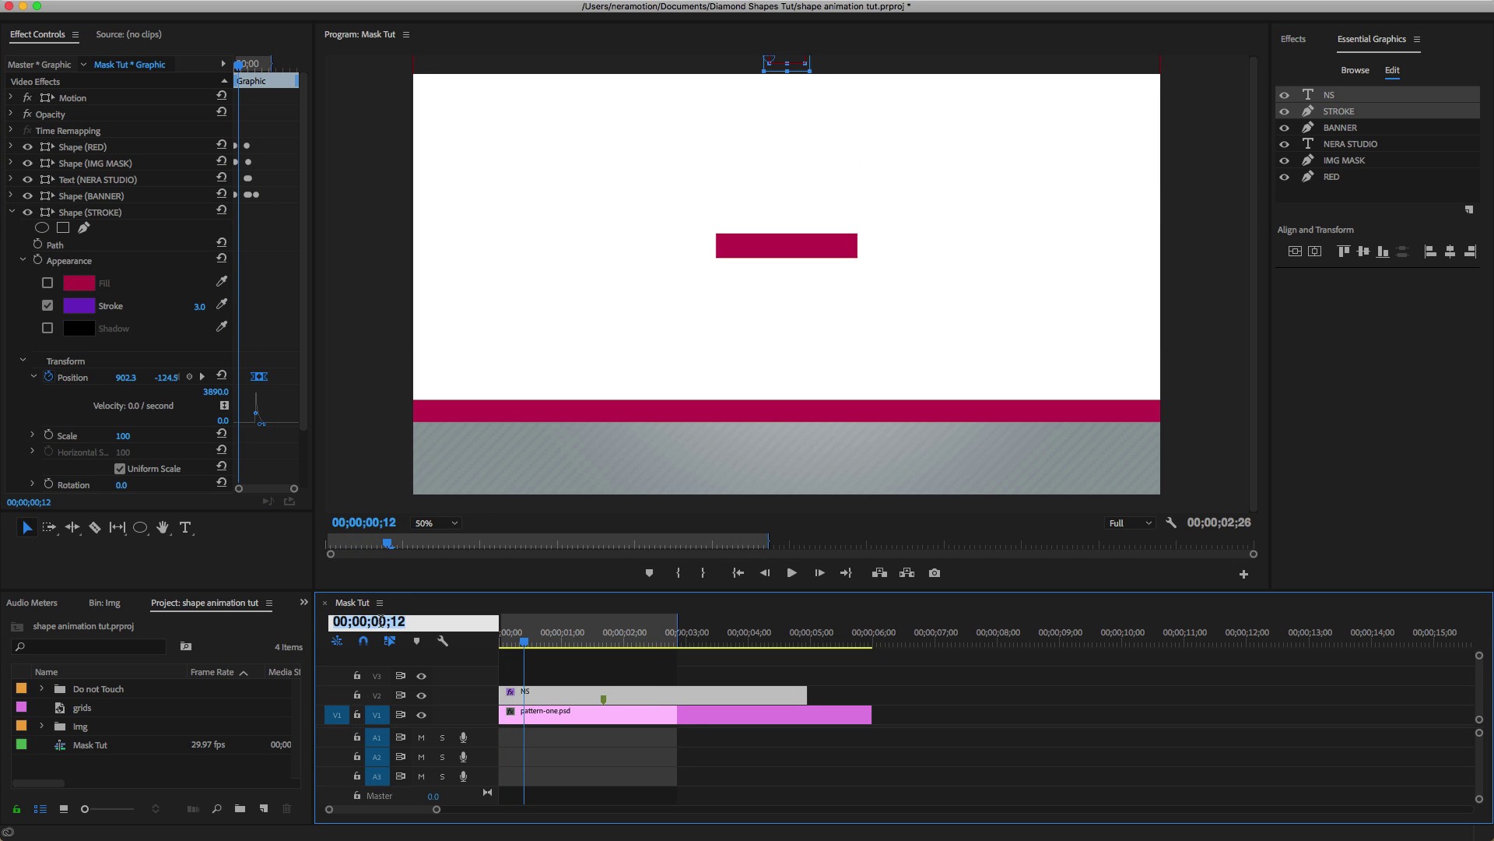
pyautogui.write('2;10')
pyautogui.press('Return')
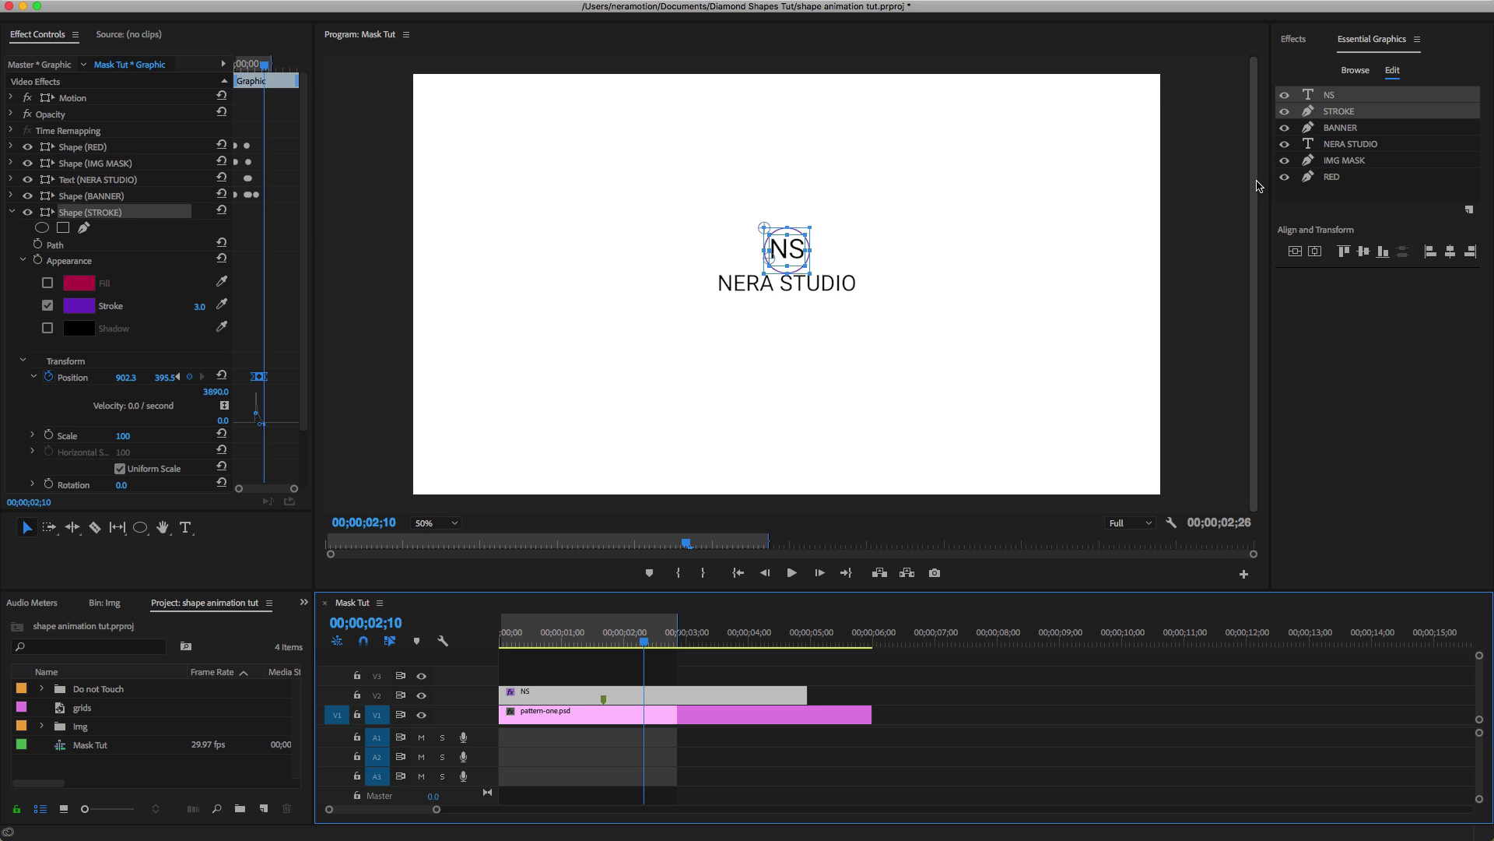
pyautogui.click(1349, 148)
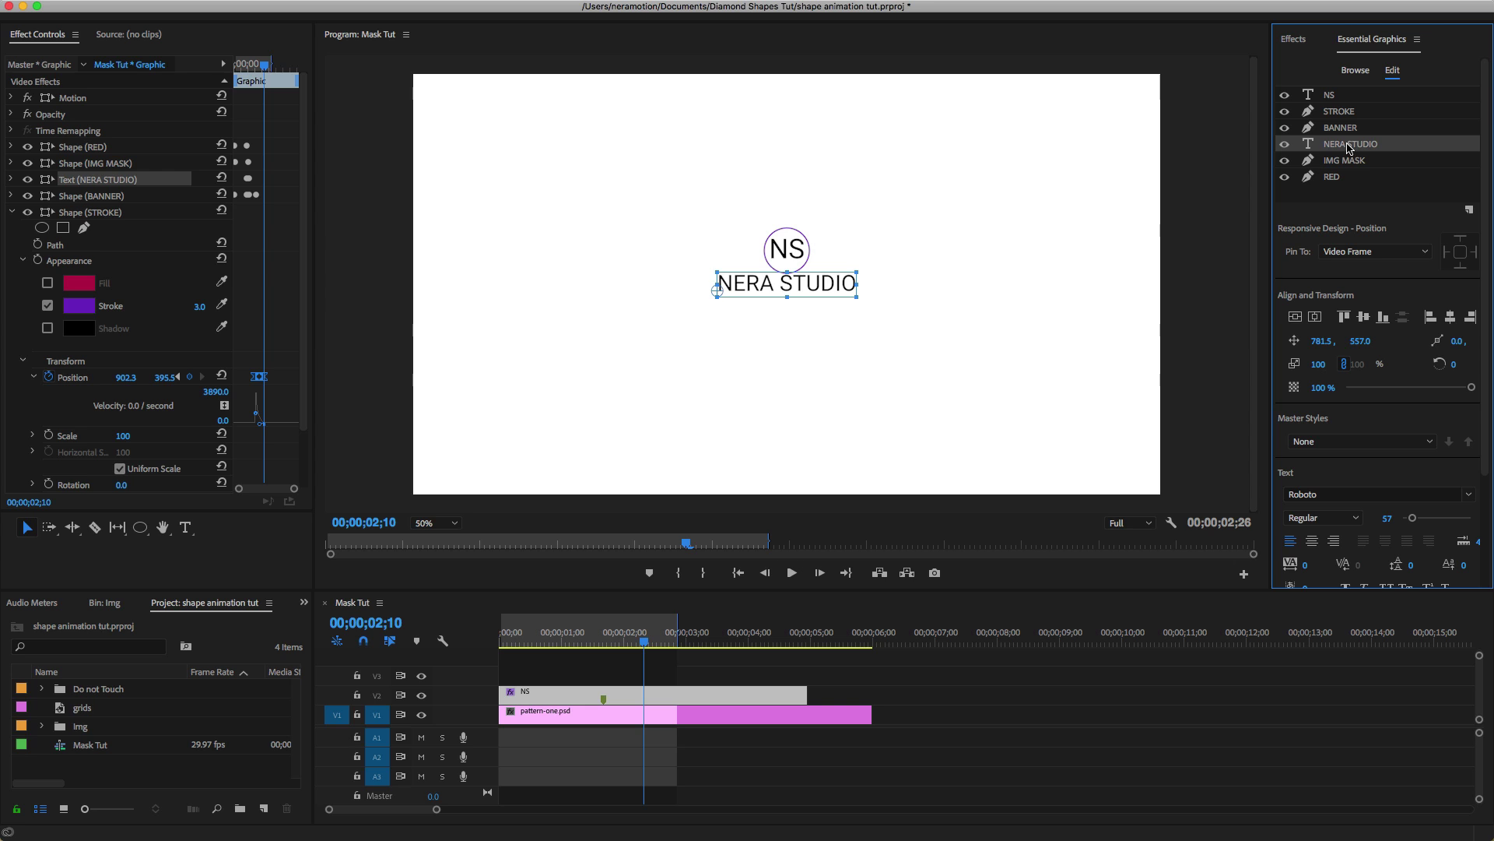
pyautogui.click(11, 212)
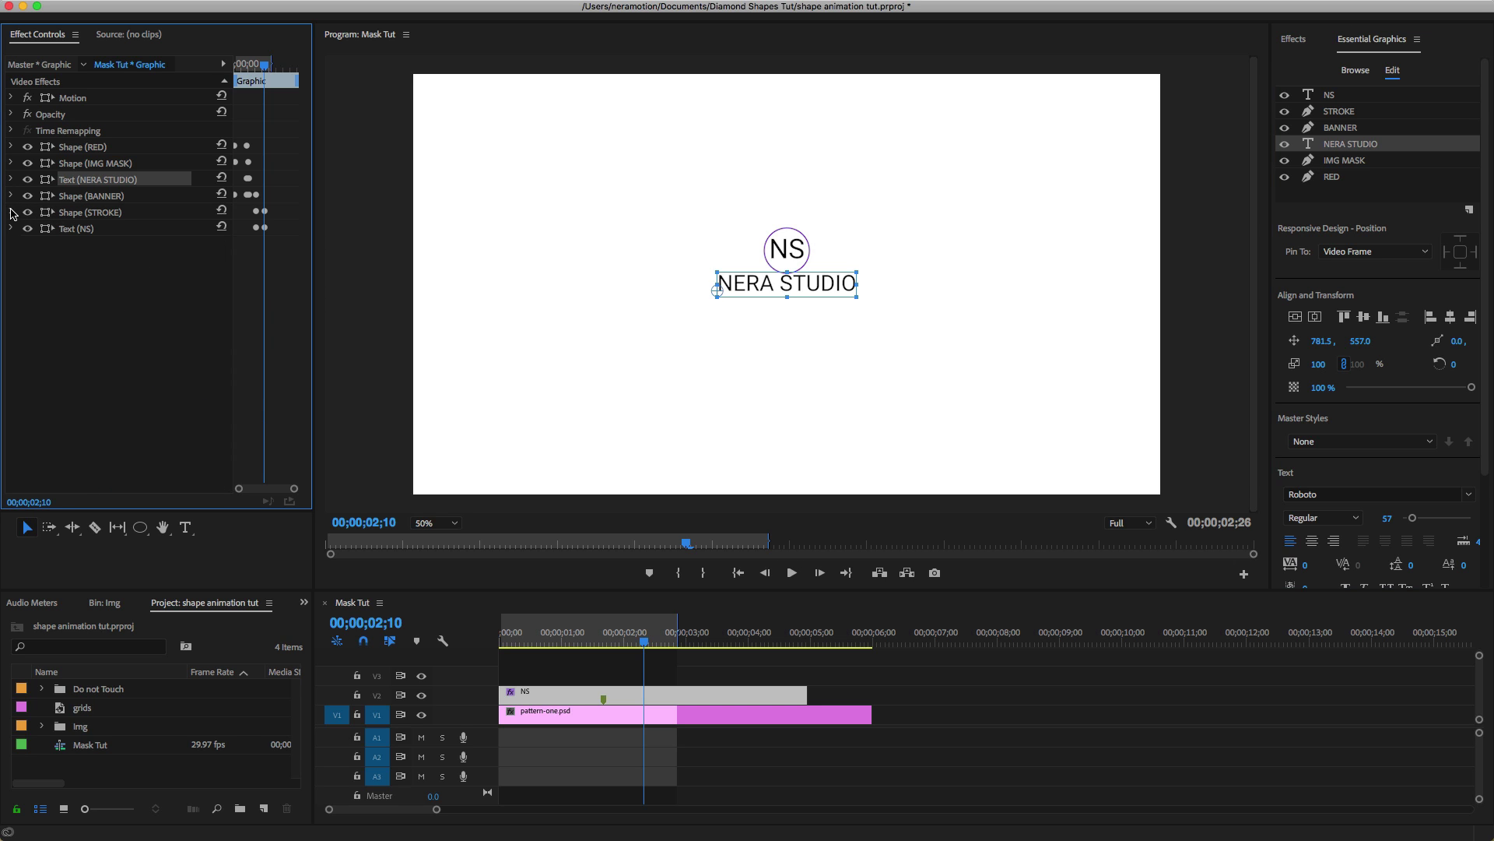
pyautogui.click(11, 179)
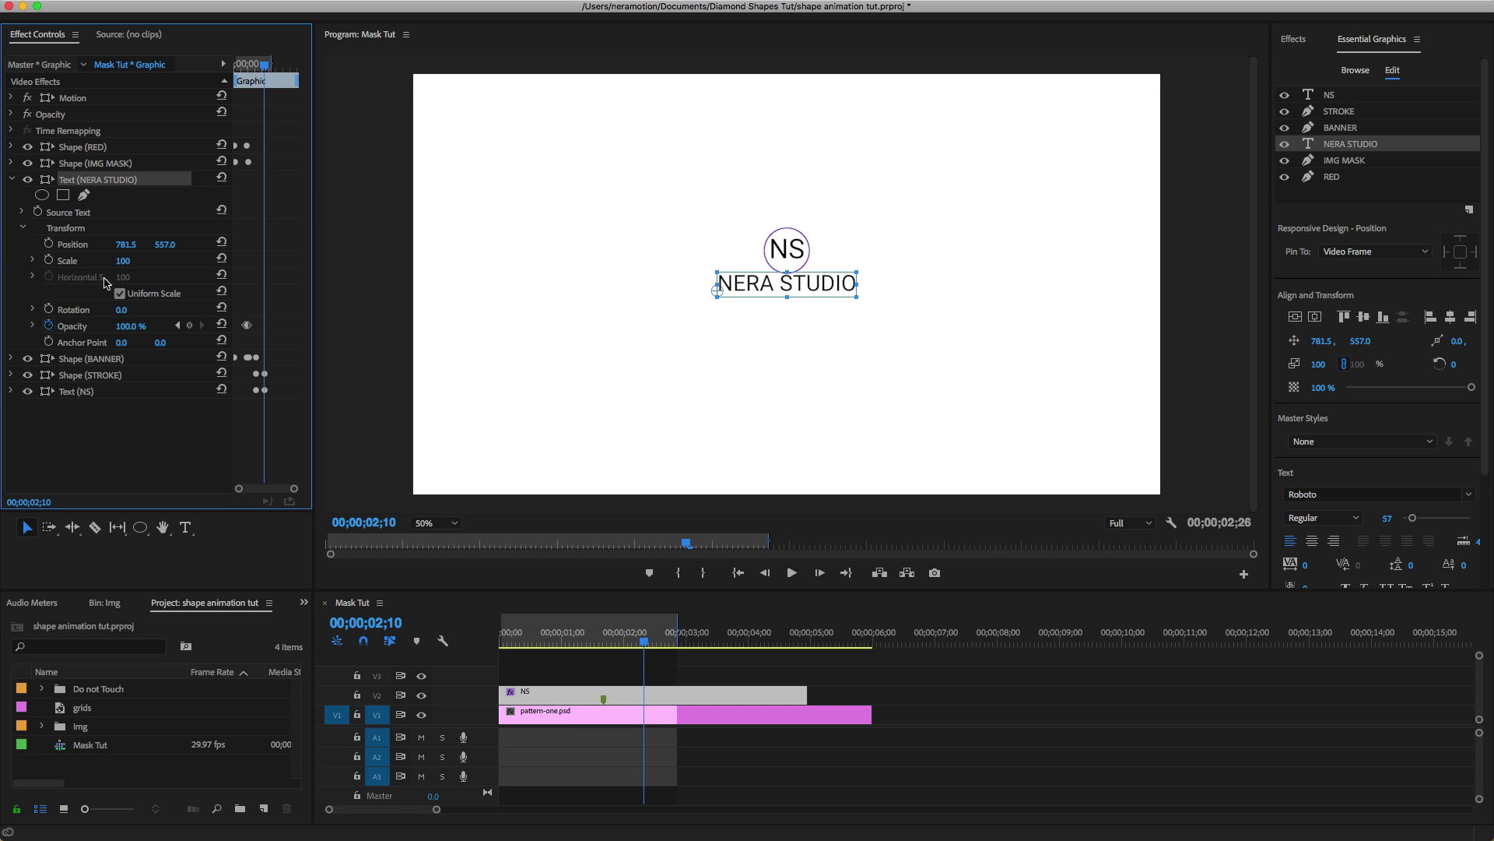
pyautogui.click(51, 246)
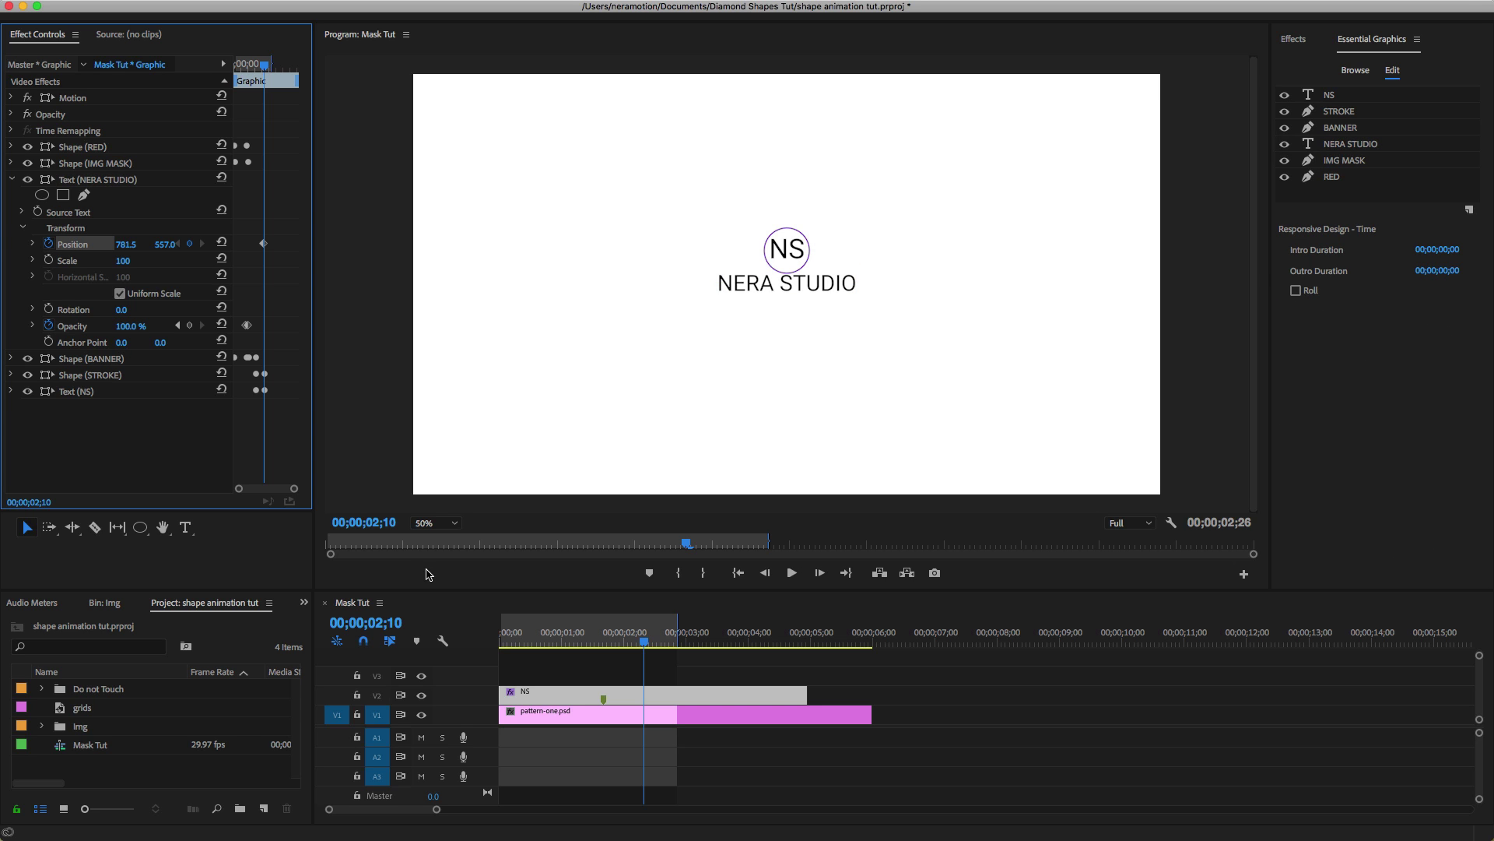
# At 00;00;02;25, move the NERA STUDIO text down to a vertical position of 584.0, adding its second position keyframe.
pyautogui.click(374, 622)
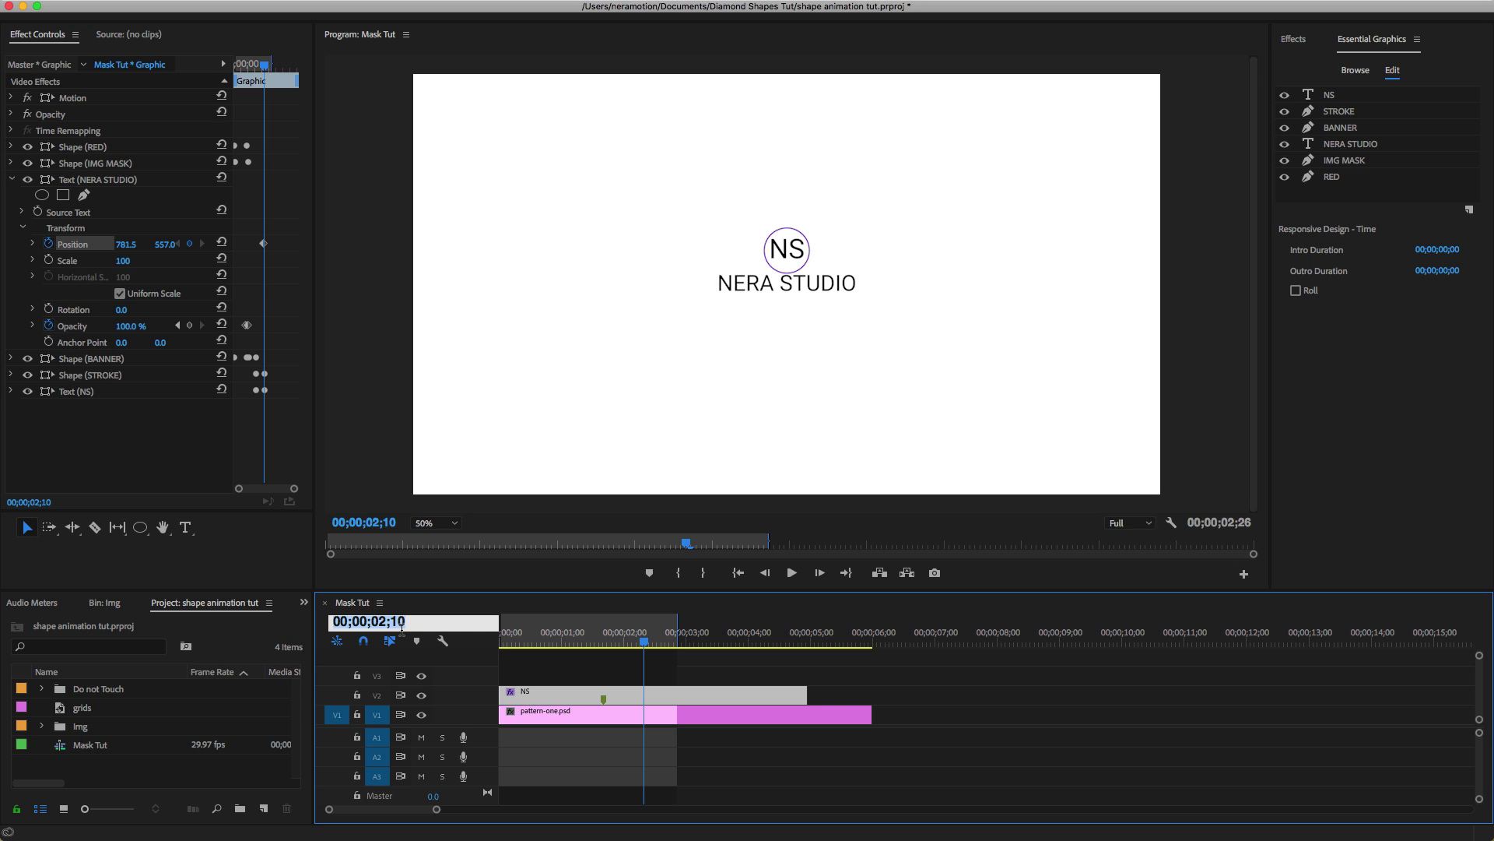
pyautogui.write('2')
pyautogui.write('25')
pyautogui.press('Return')
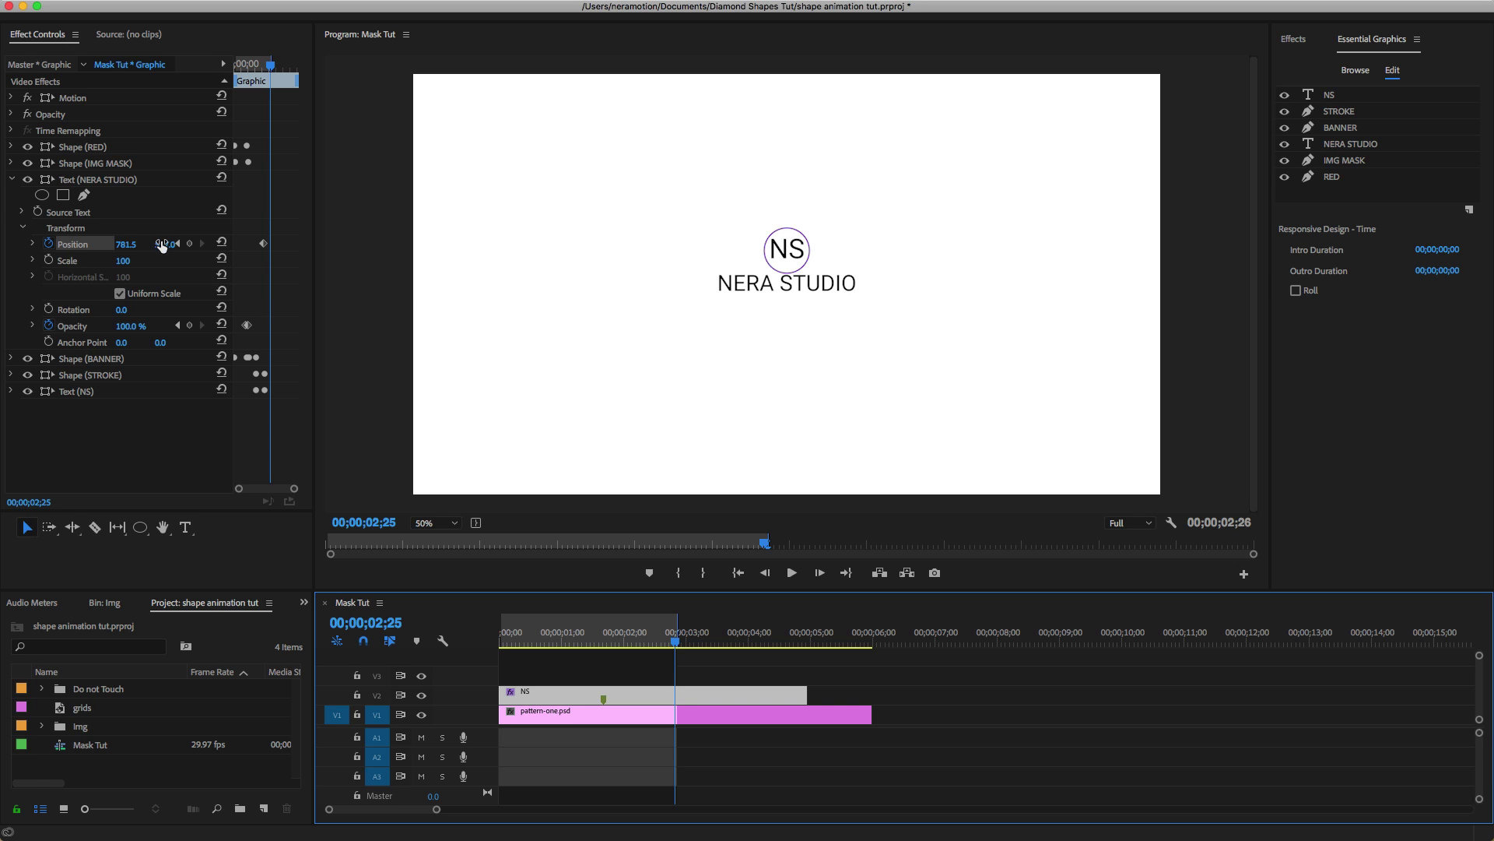
pyautogui.moveTo(161, 246); pyautogui.dragTo(186, 246)
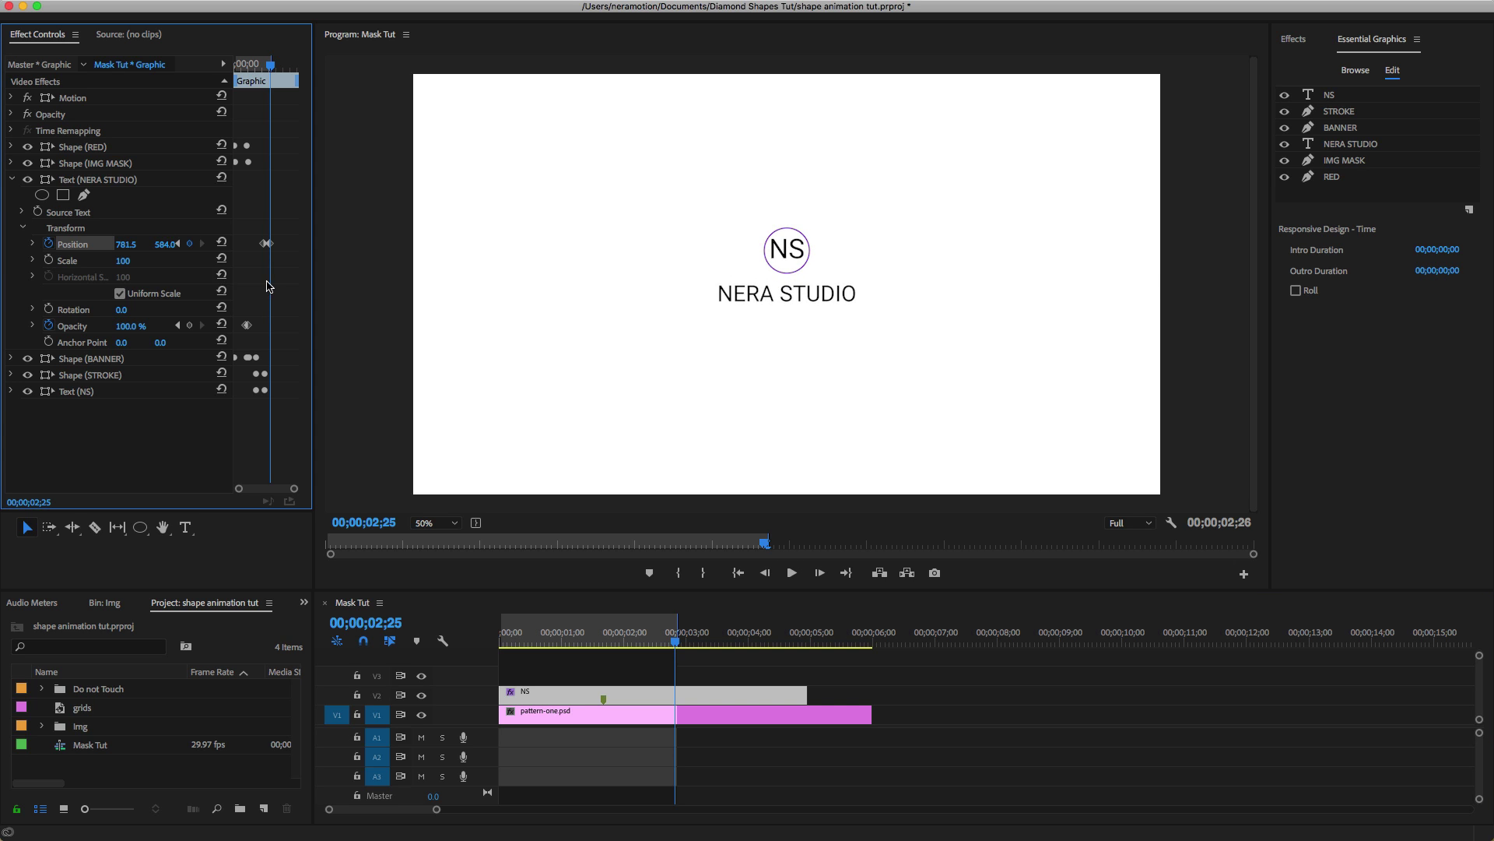
# Give the NERA STUDIO text's two position keyframes Auto Bezier temporal interpolation and shape their velocity curve for a fast start and slow finish.
pyautogui.press('`')
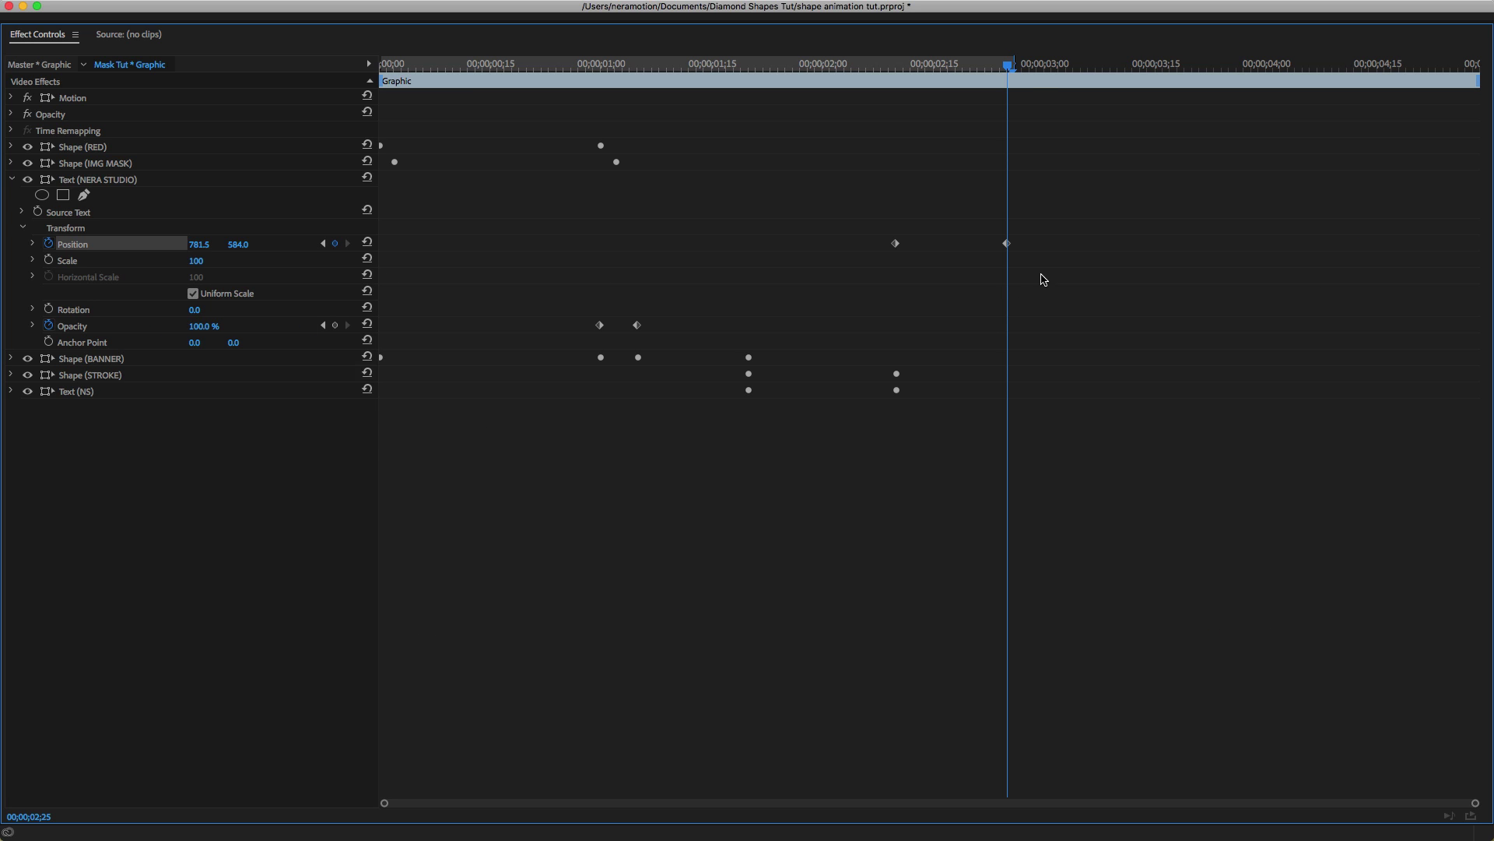
pyautogui.moveTo(1041, 268); pyautogui.dragTo(856, 218)
pyautogui.rightClick(1009, 249)
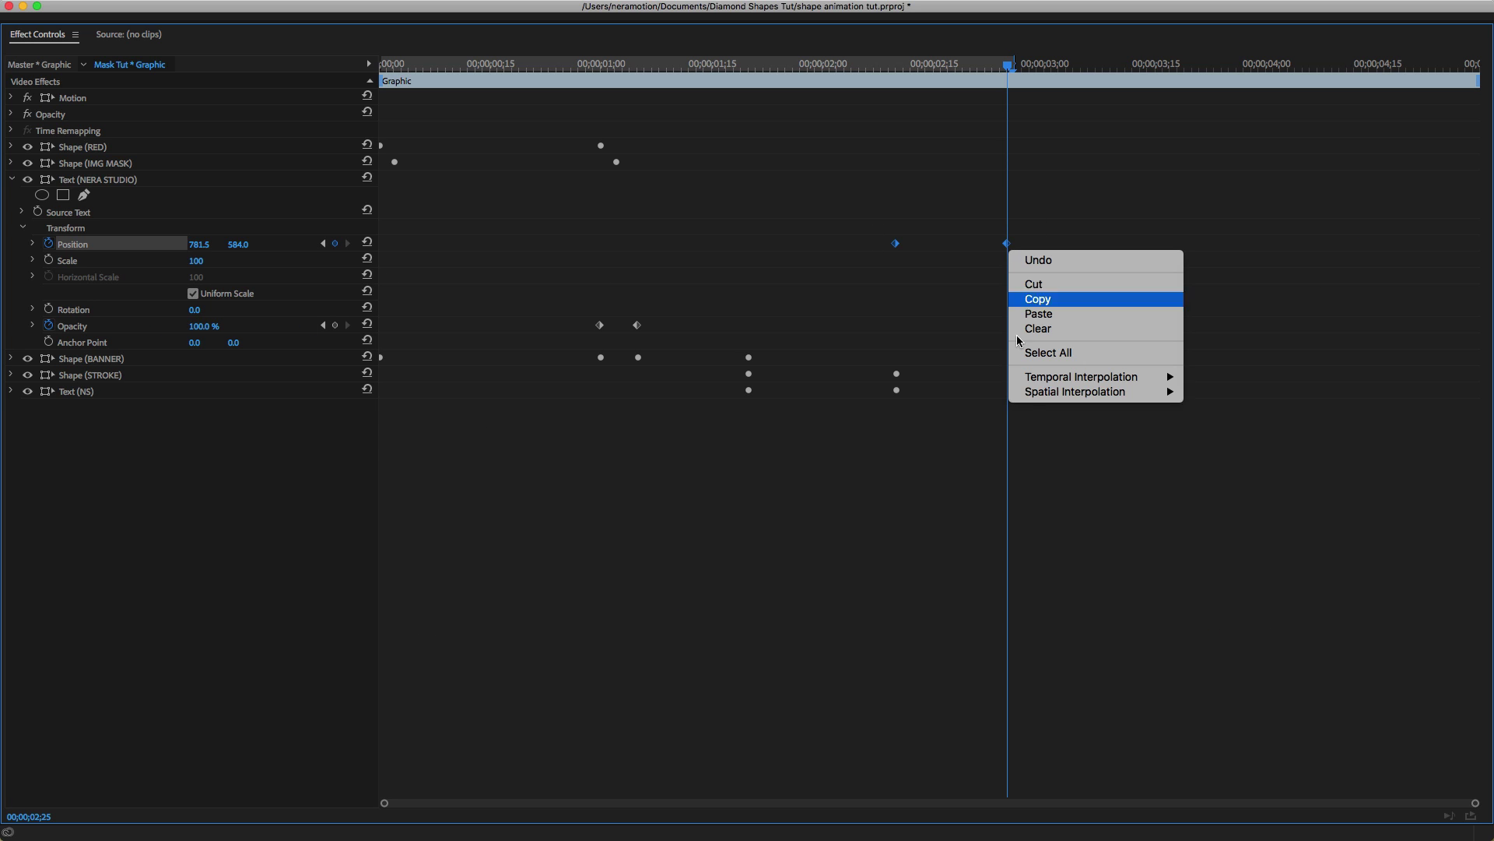
pyautogui.moveTo(1060, 379)
pyautogui.click(1212, 406)
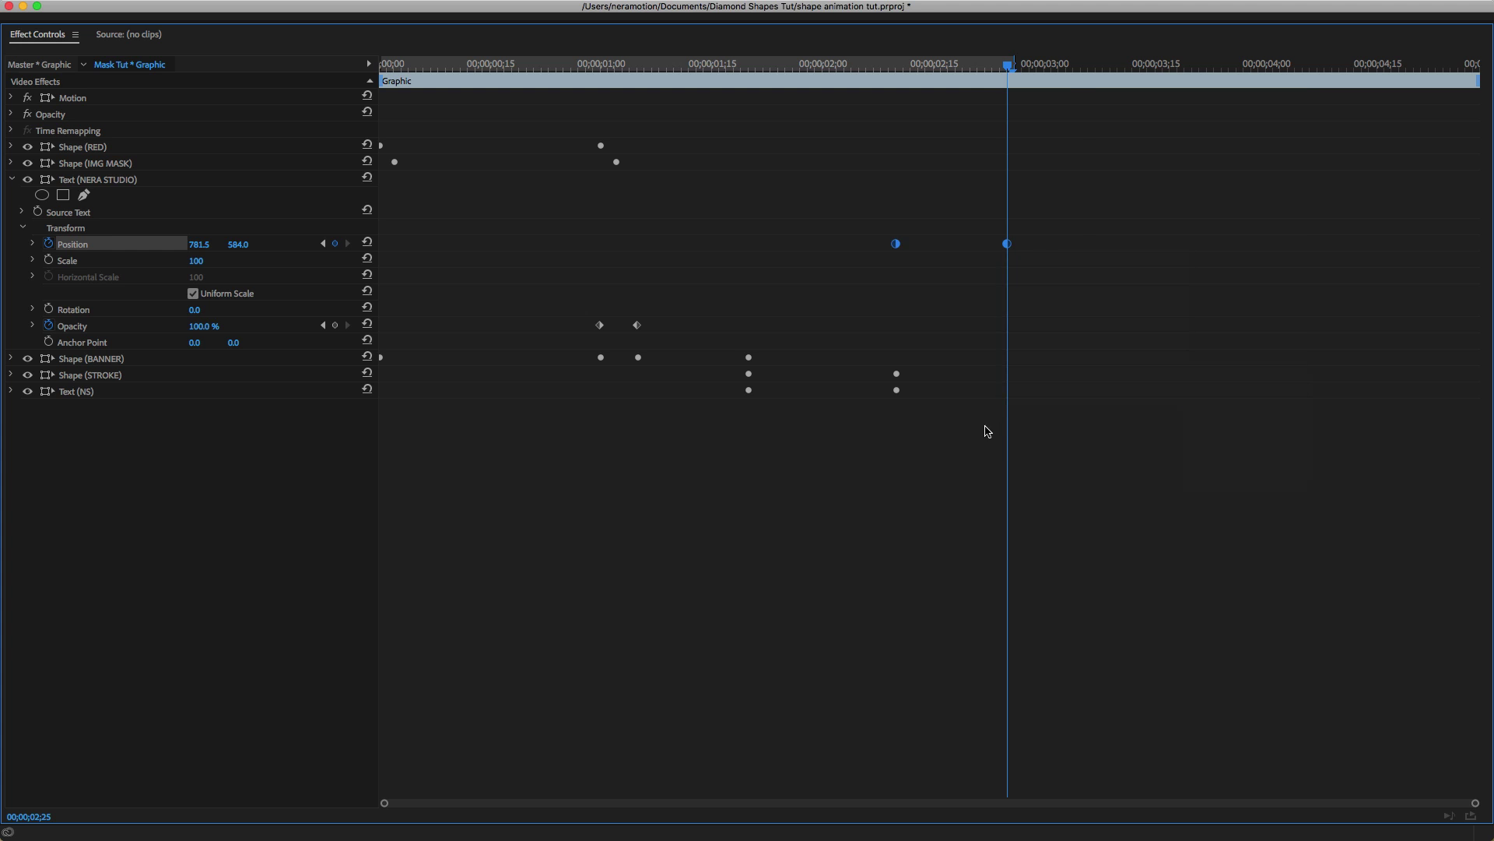
pyautogui.click(33, 243)
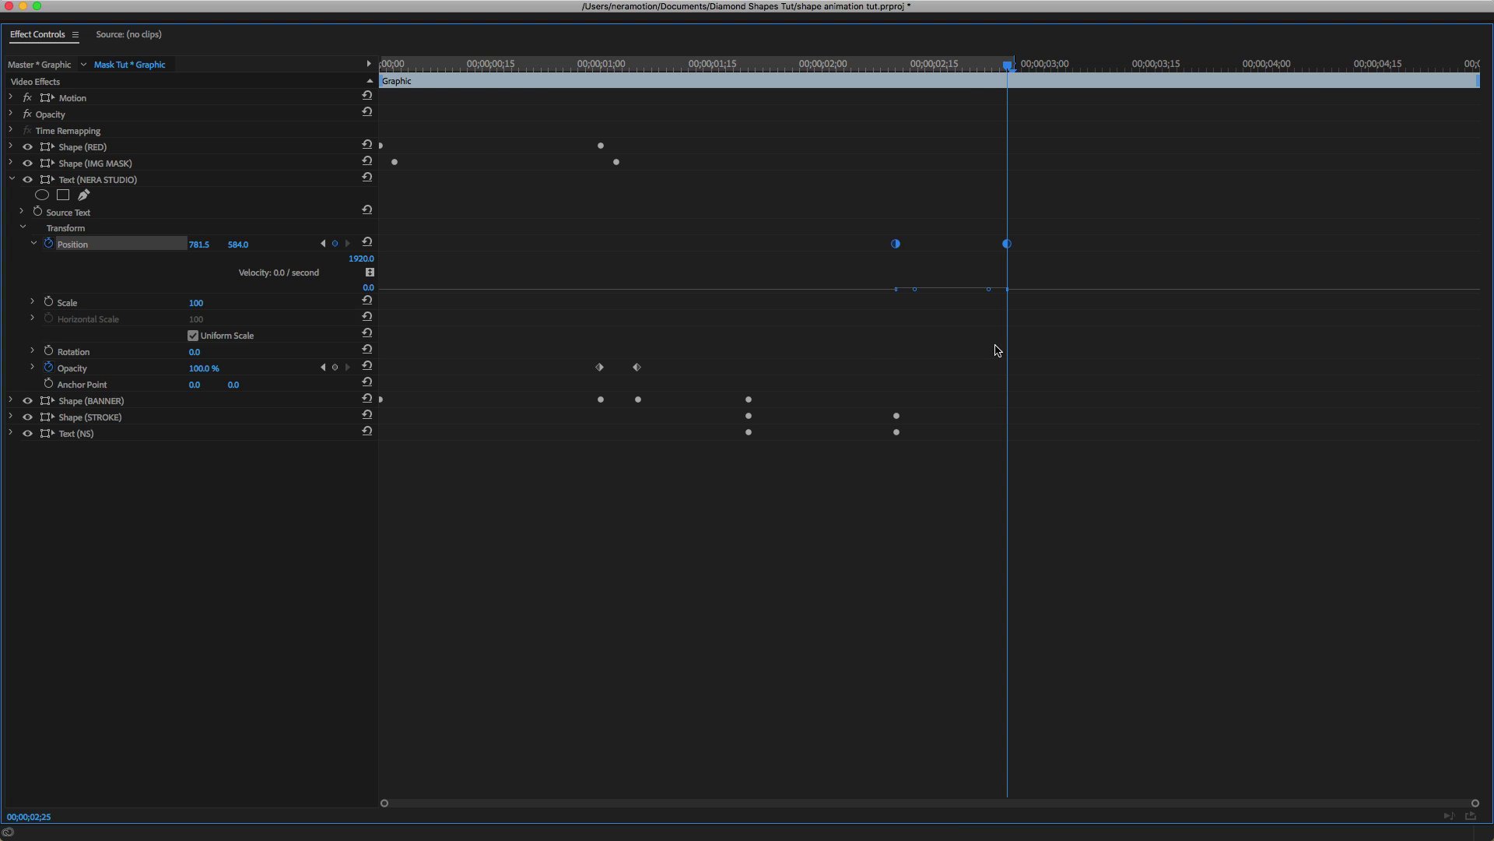
pyautogui.moveTo(988, 289); pyautogui.dragTo(895, 292)
pyautogui.press('`')
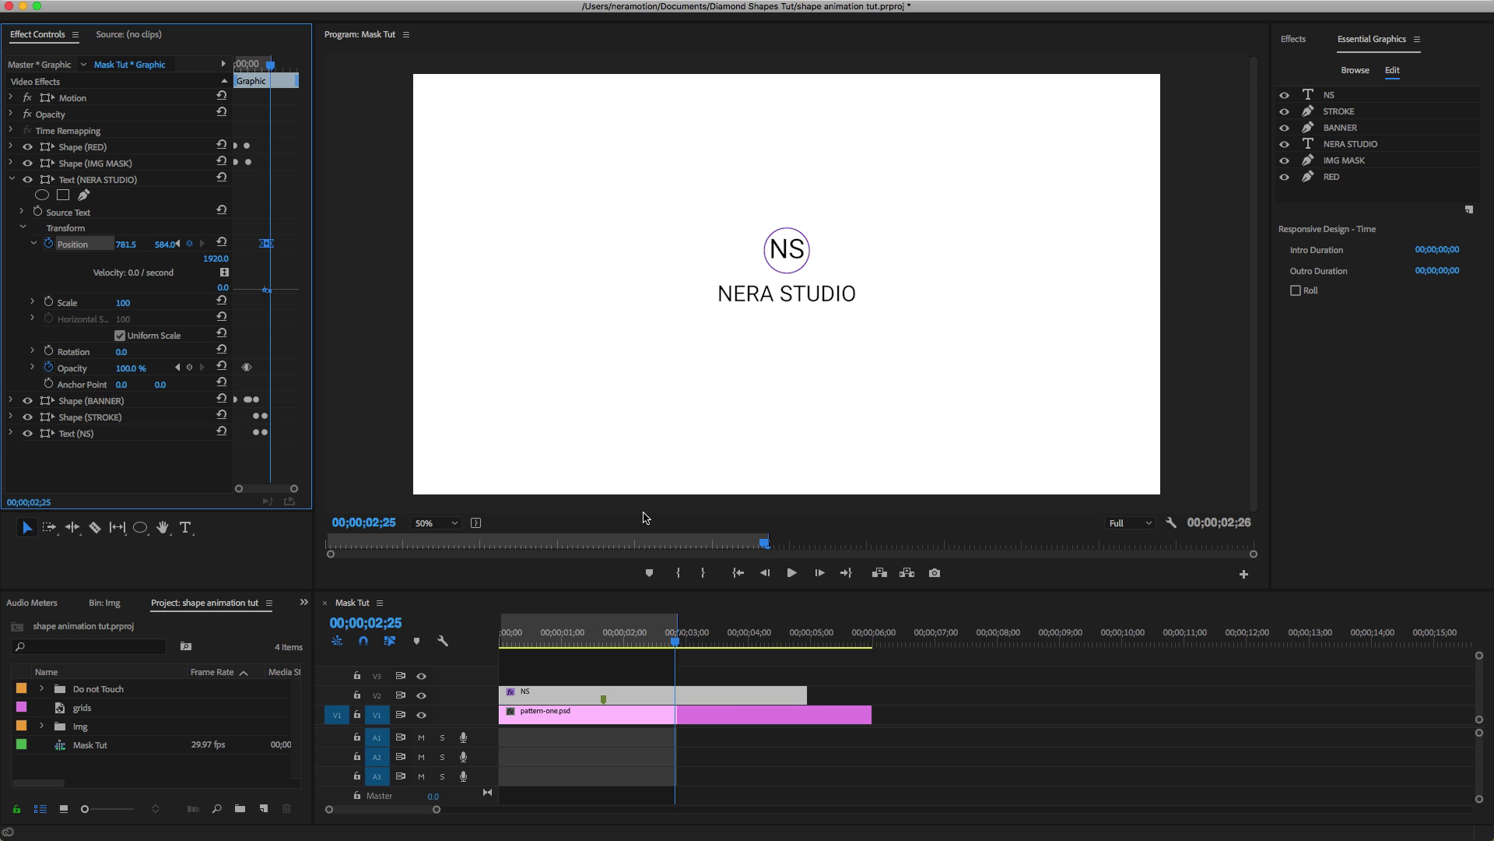
# Play the sequence to check how the NERA STUDIO text shifts down as the NS monogram lands.
pyautogui.press('space')
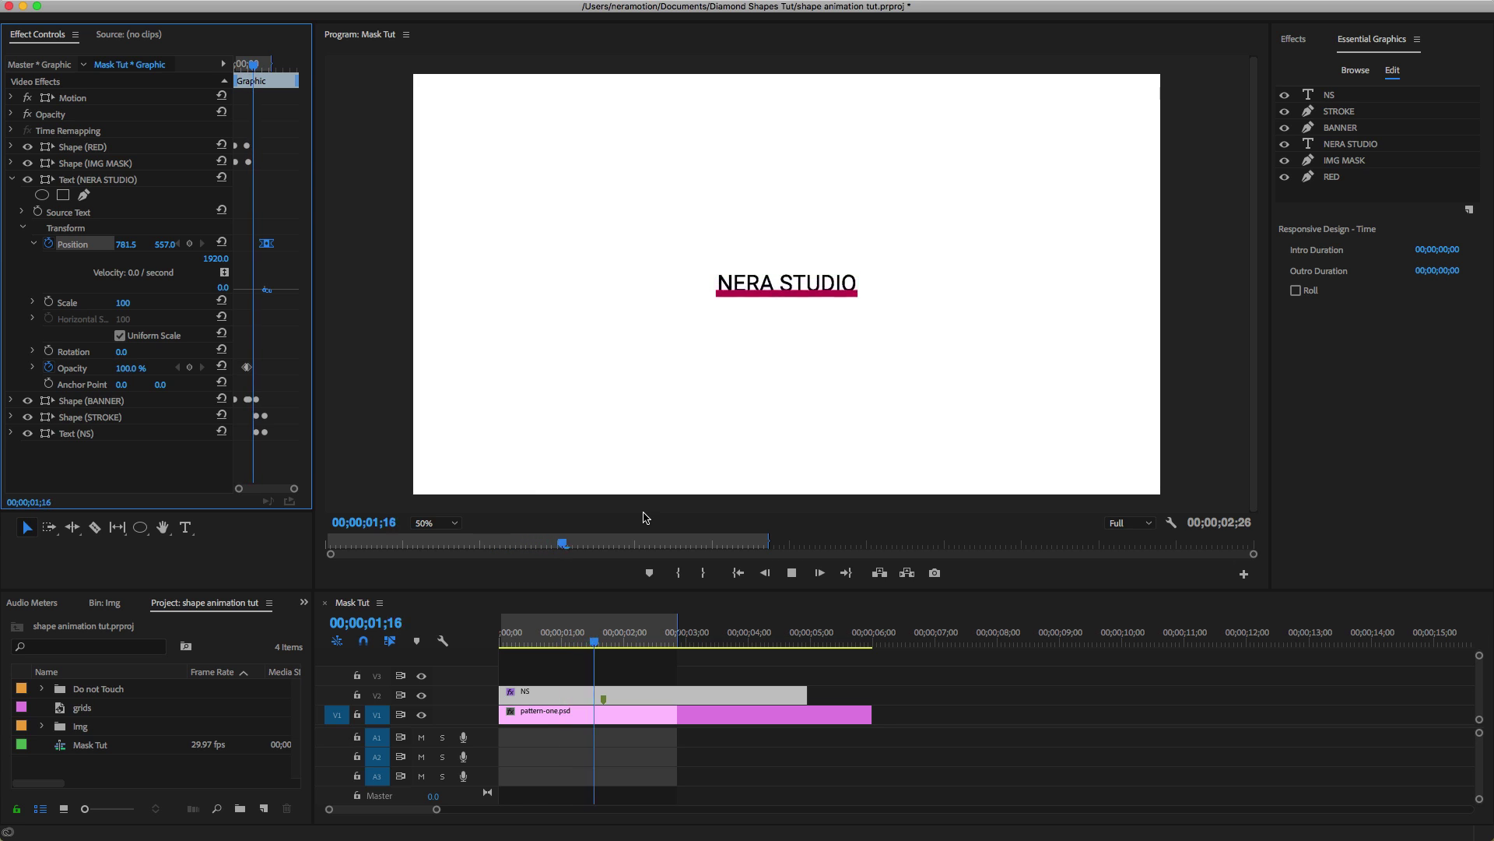
pyautogui.press('space')
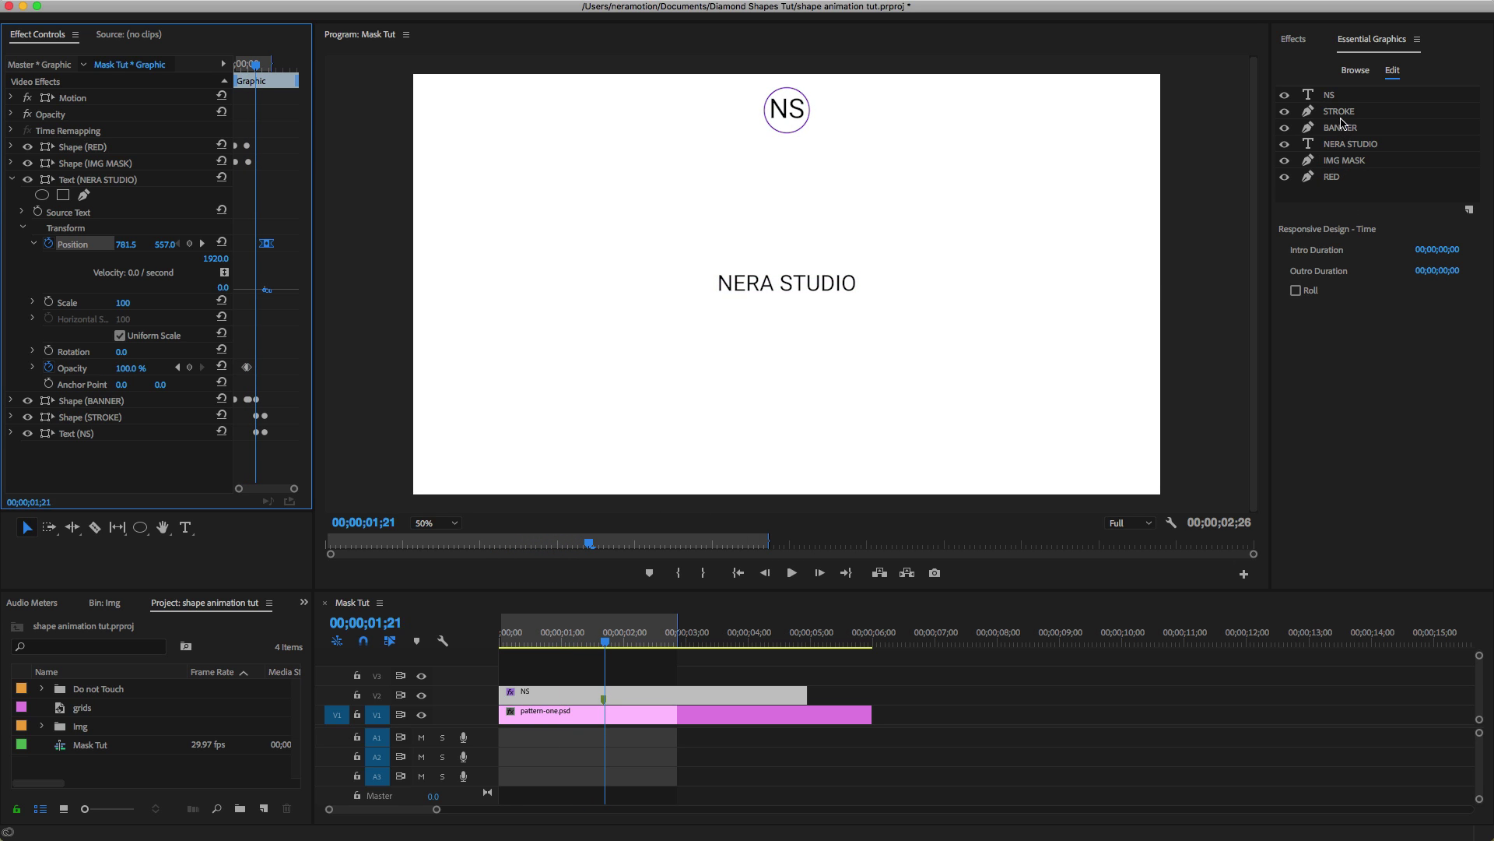
pyautogui.click(707, 679)
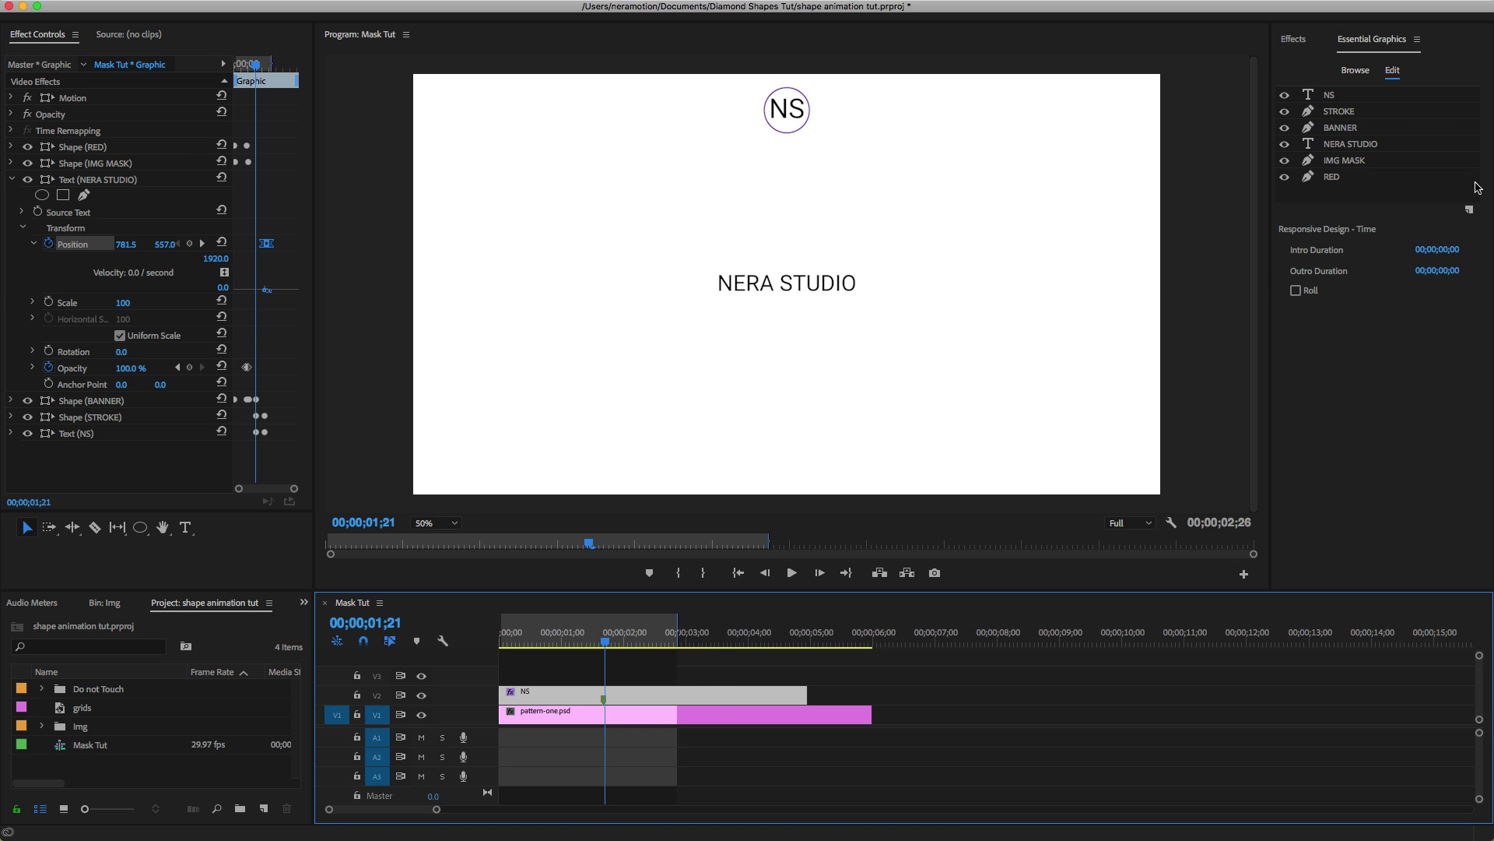
# Recolour the STROKE shape's outline by sampling the crimson from its own fill swatch.
pyautogui.click(1338, 177)
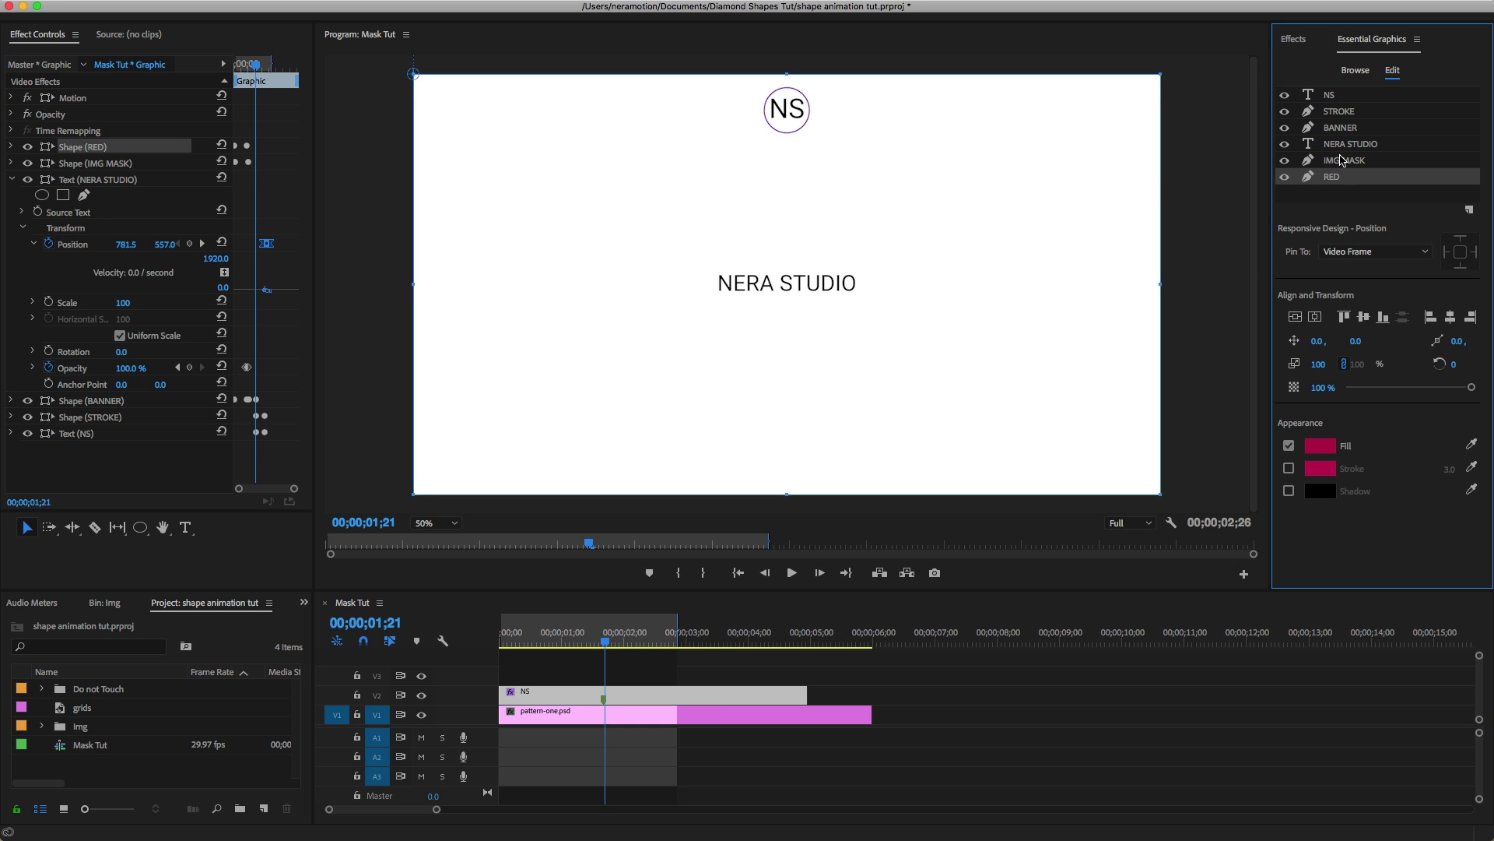
pyautogui.click(1340, 111)
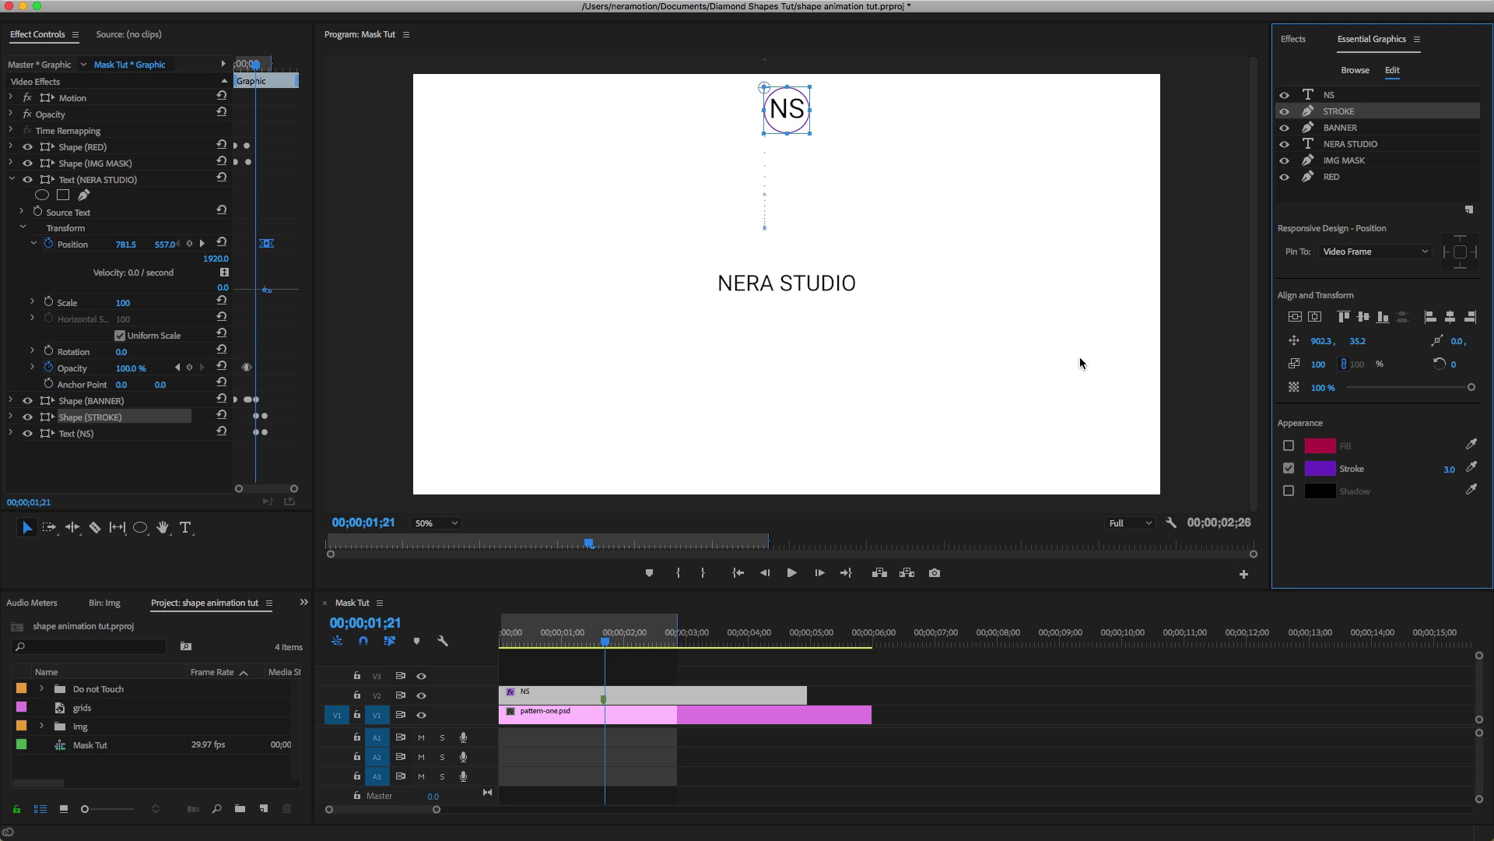
pyautogui.click(1323, 469)
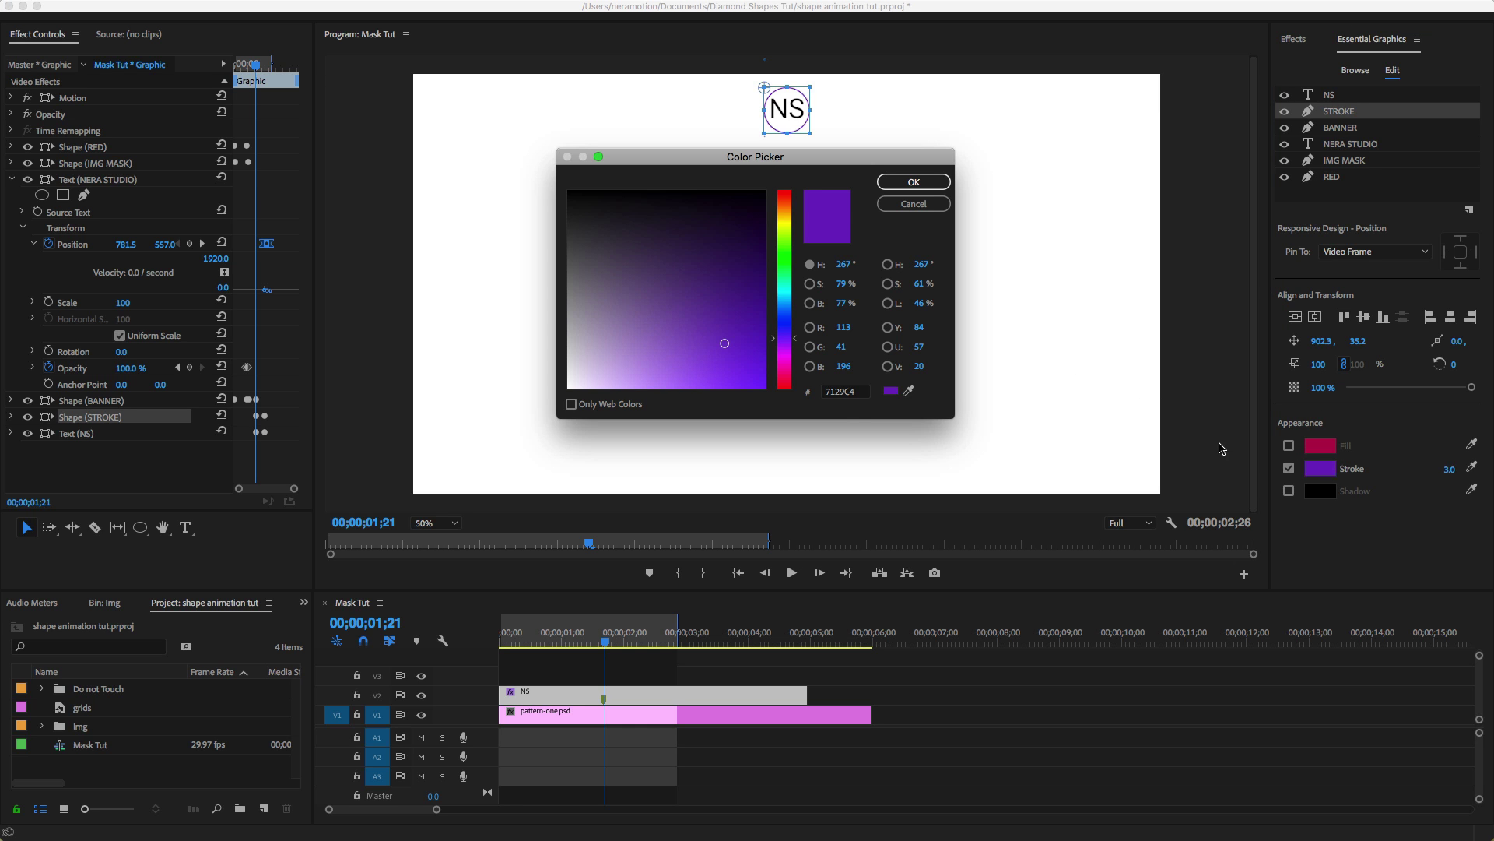
pyautogui.click(910, 383)
pyautogui.click(1332, 447)
pyautogui.click(906, 183)
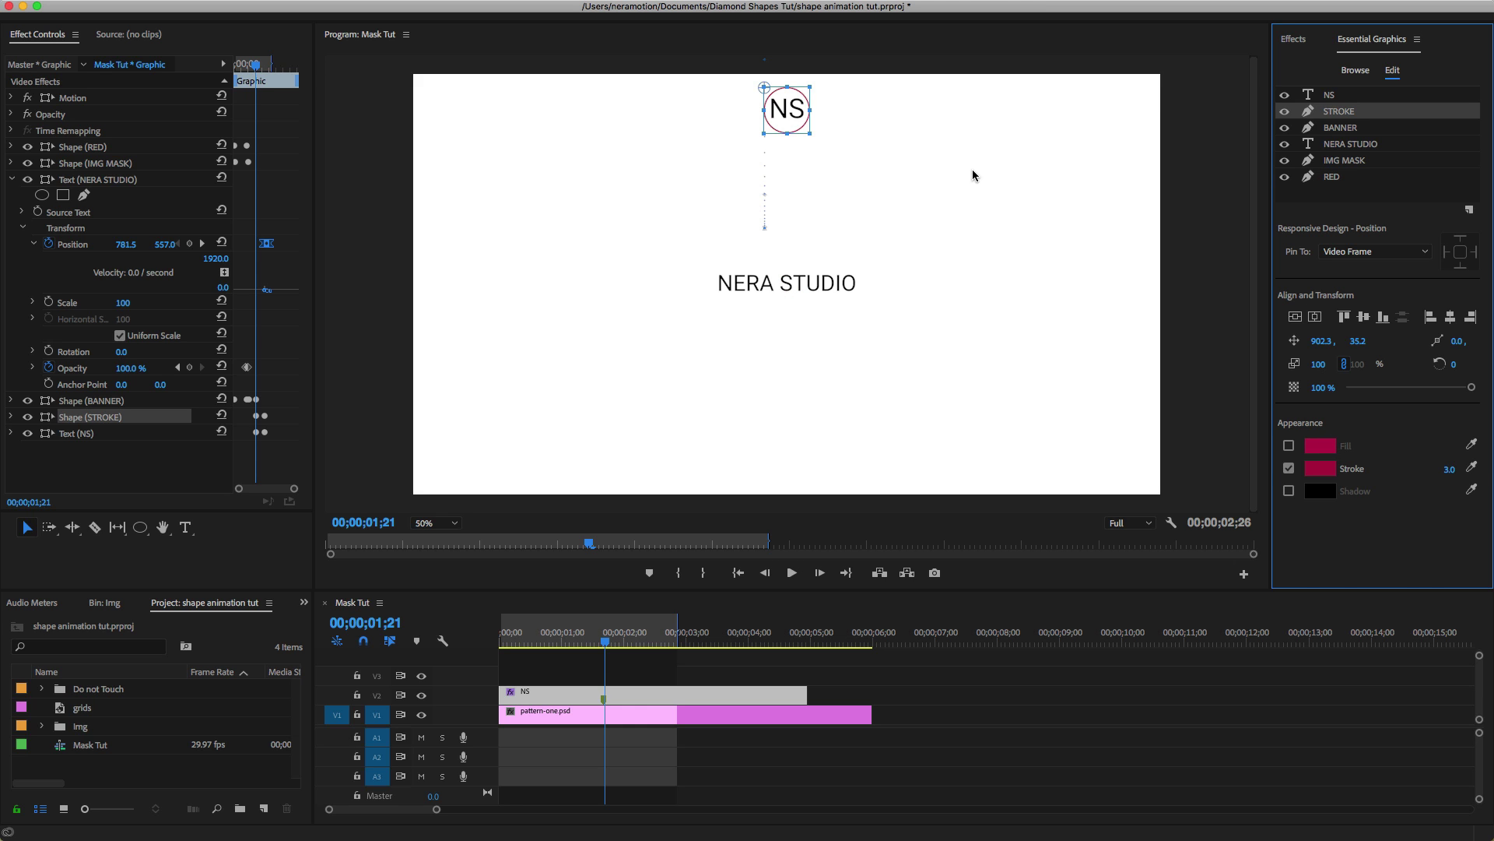
# Change the NS text's fill to the same crimson as the surrounding circle by sampling the colour.
pyautogui.click(1333, 97)
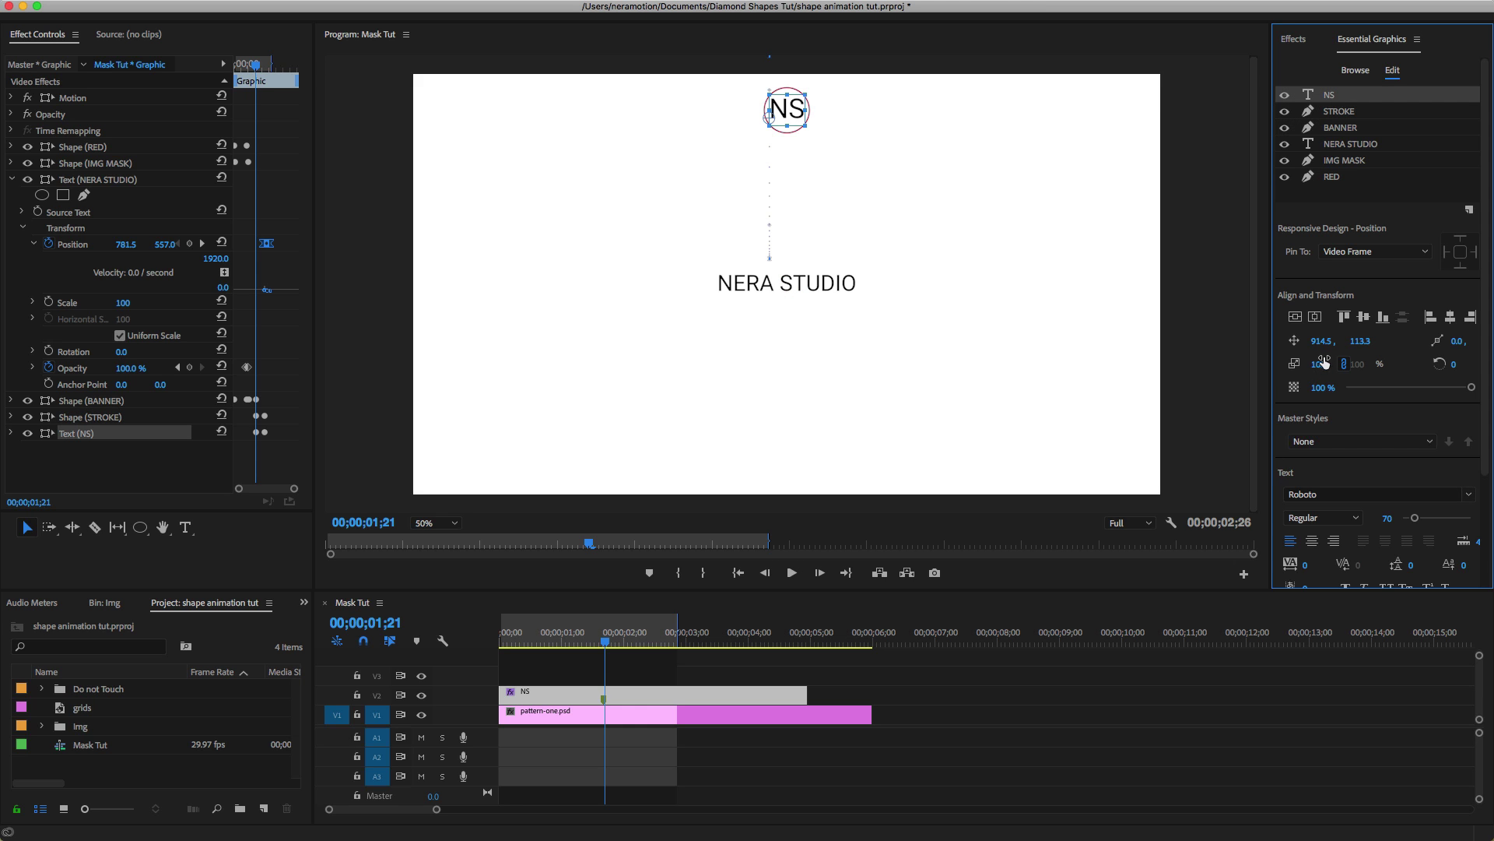
pyautogui.scroll(-3, 1330, 361)
pyautogui.scroll(3, 1362, 171)
pyautogui.click(1345, 161)
pyautogui.scroll(-3, 1448, 401)
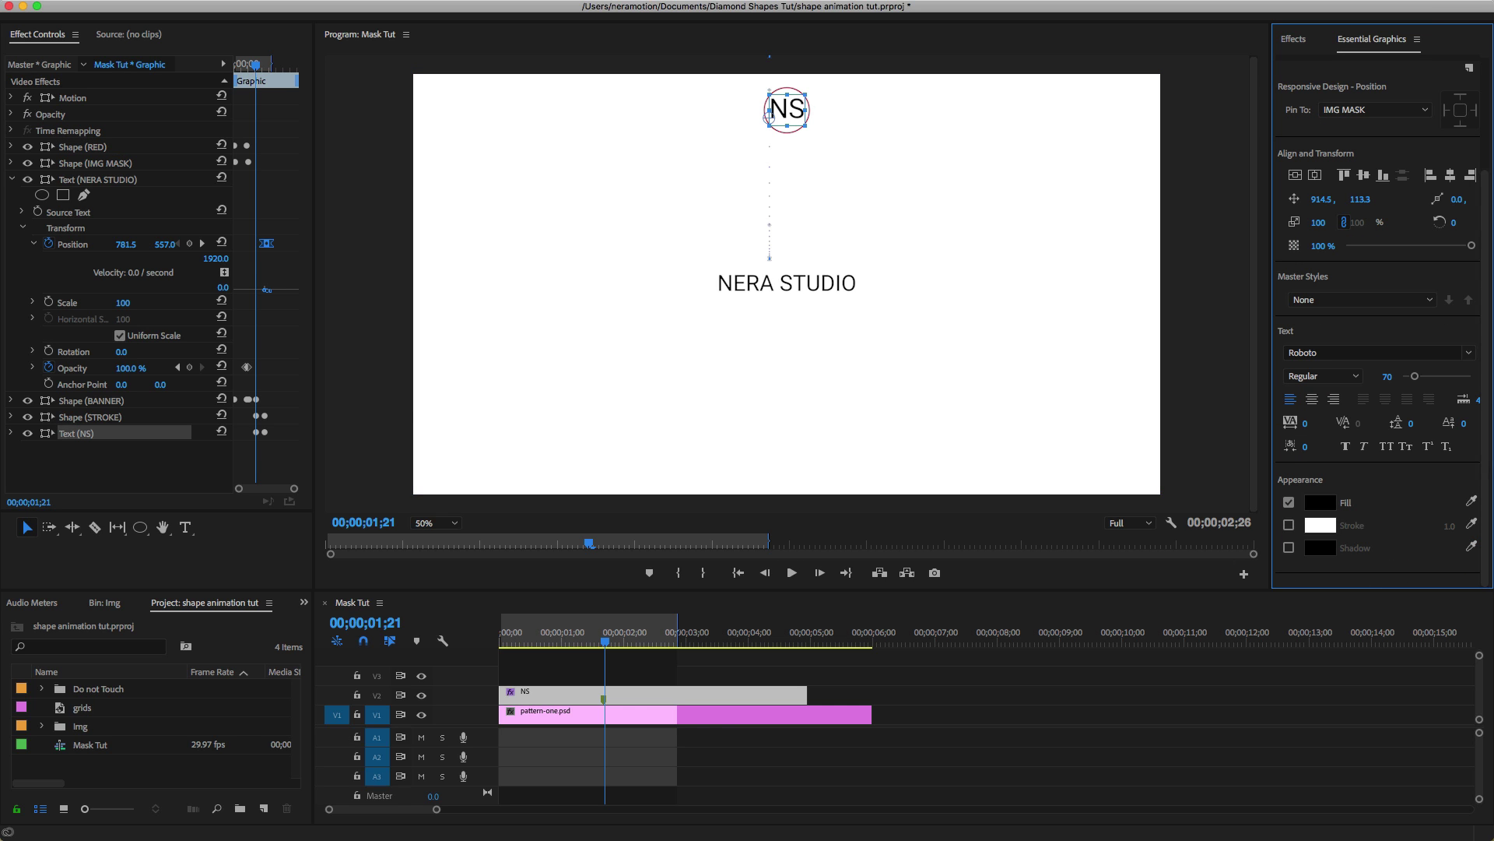
pyautogui.click(1320, 503)
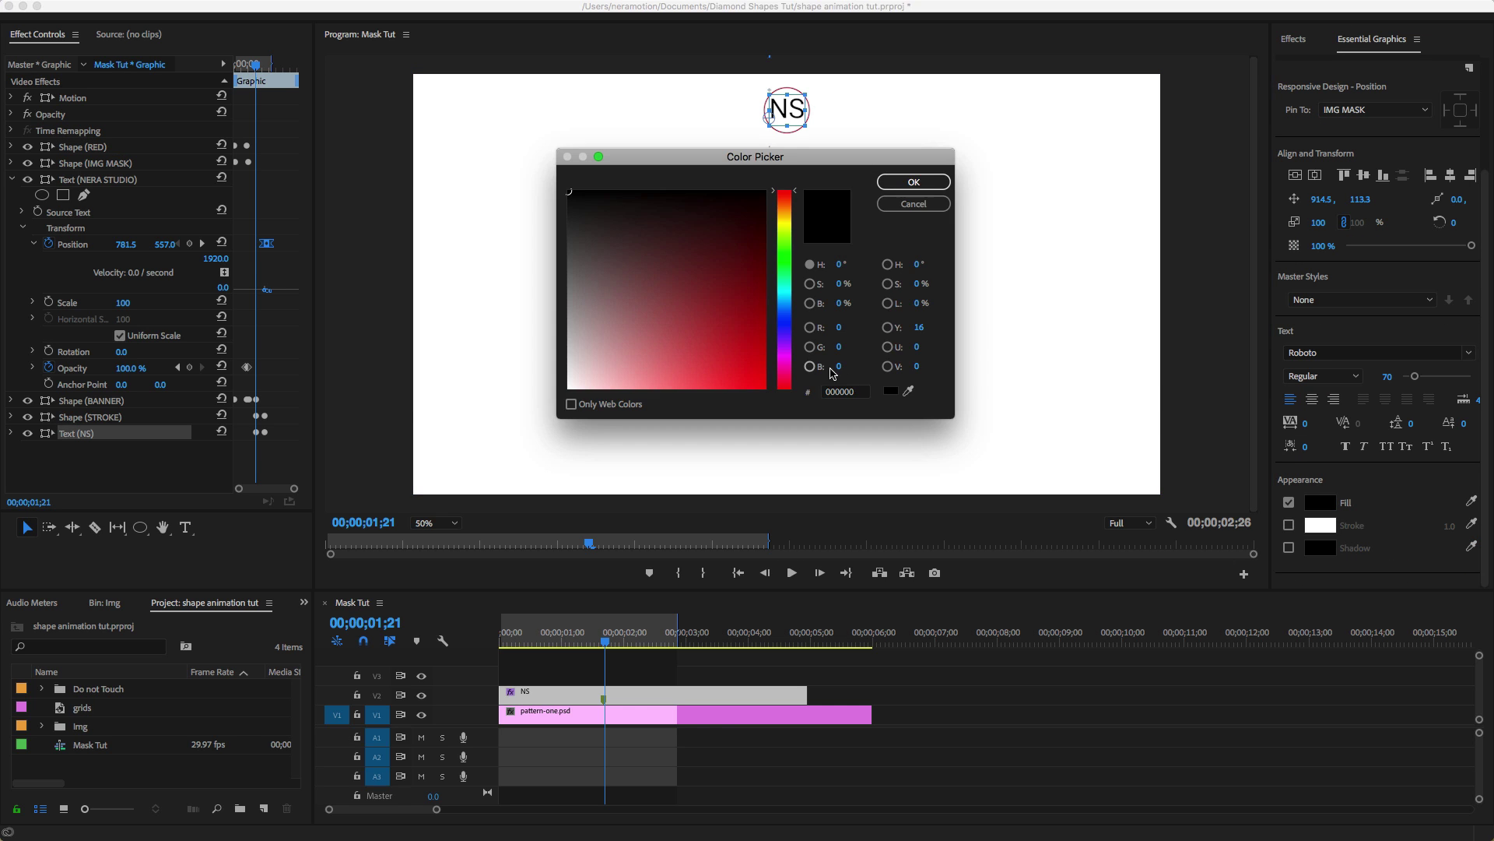
pyautogui.click(780, 391)
pyautogui.click(903, 182)
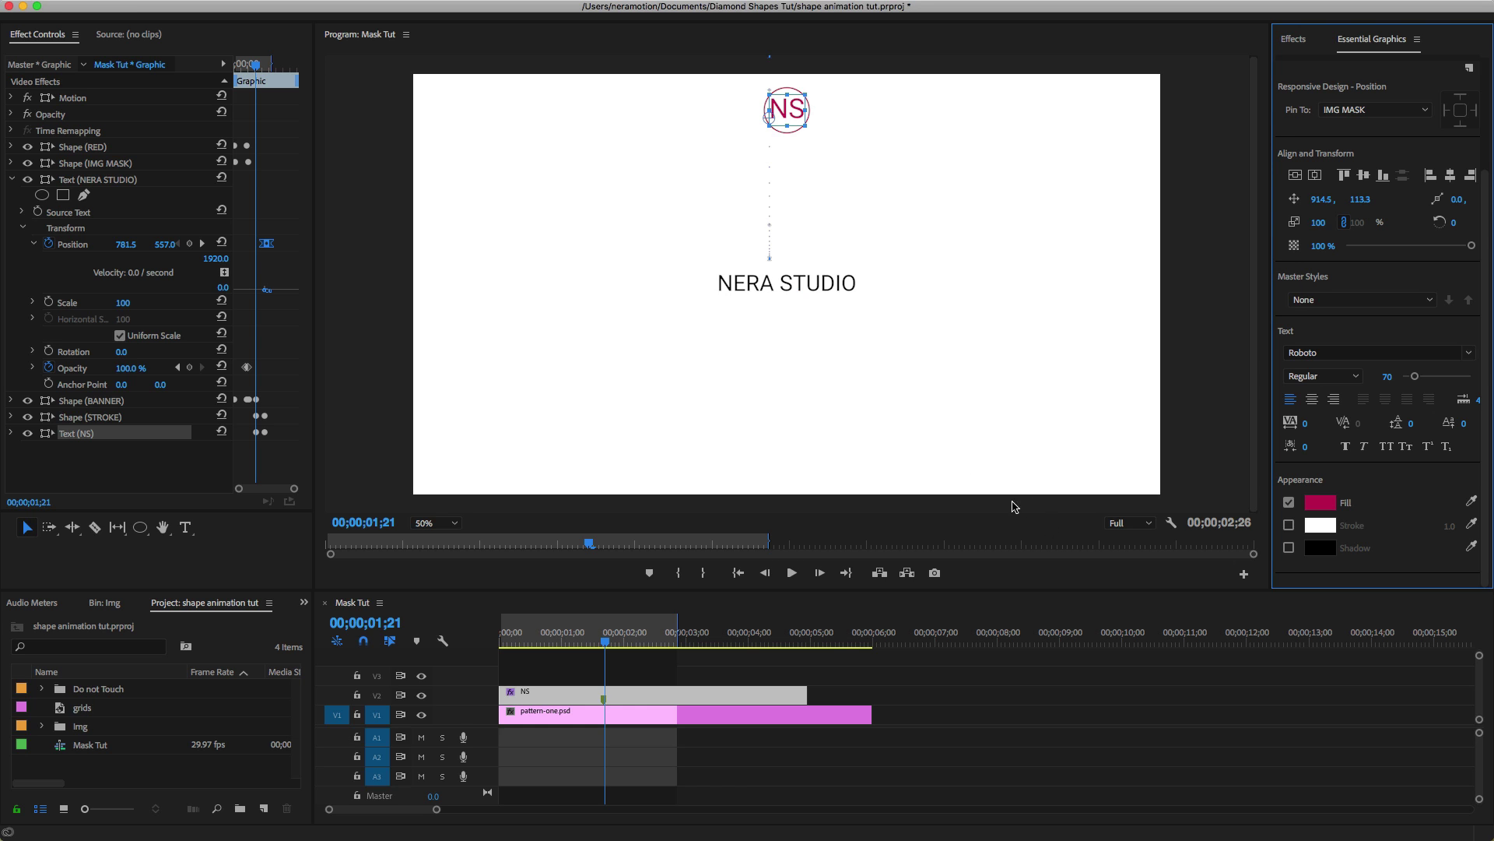
# Play the whole animation from the beginning to review the crimson monogram and circle in motion.
pyautogui.click(609, 642)
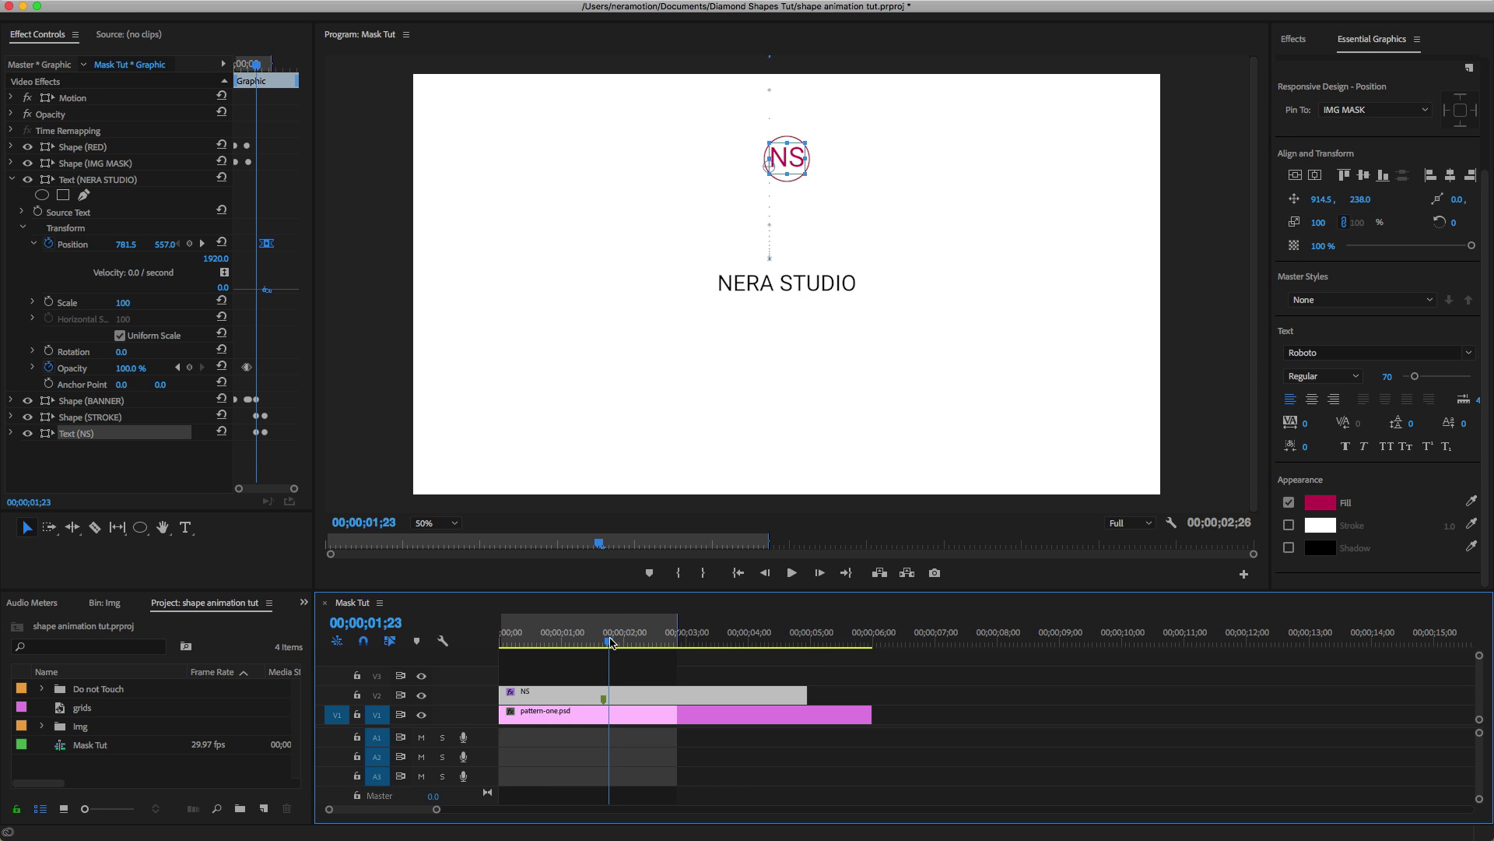
pyautogui.press('Home')
pyautogui.press('space')
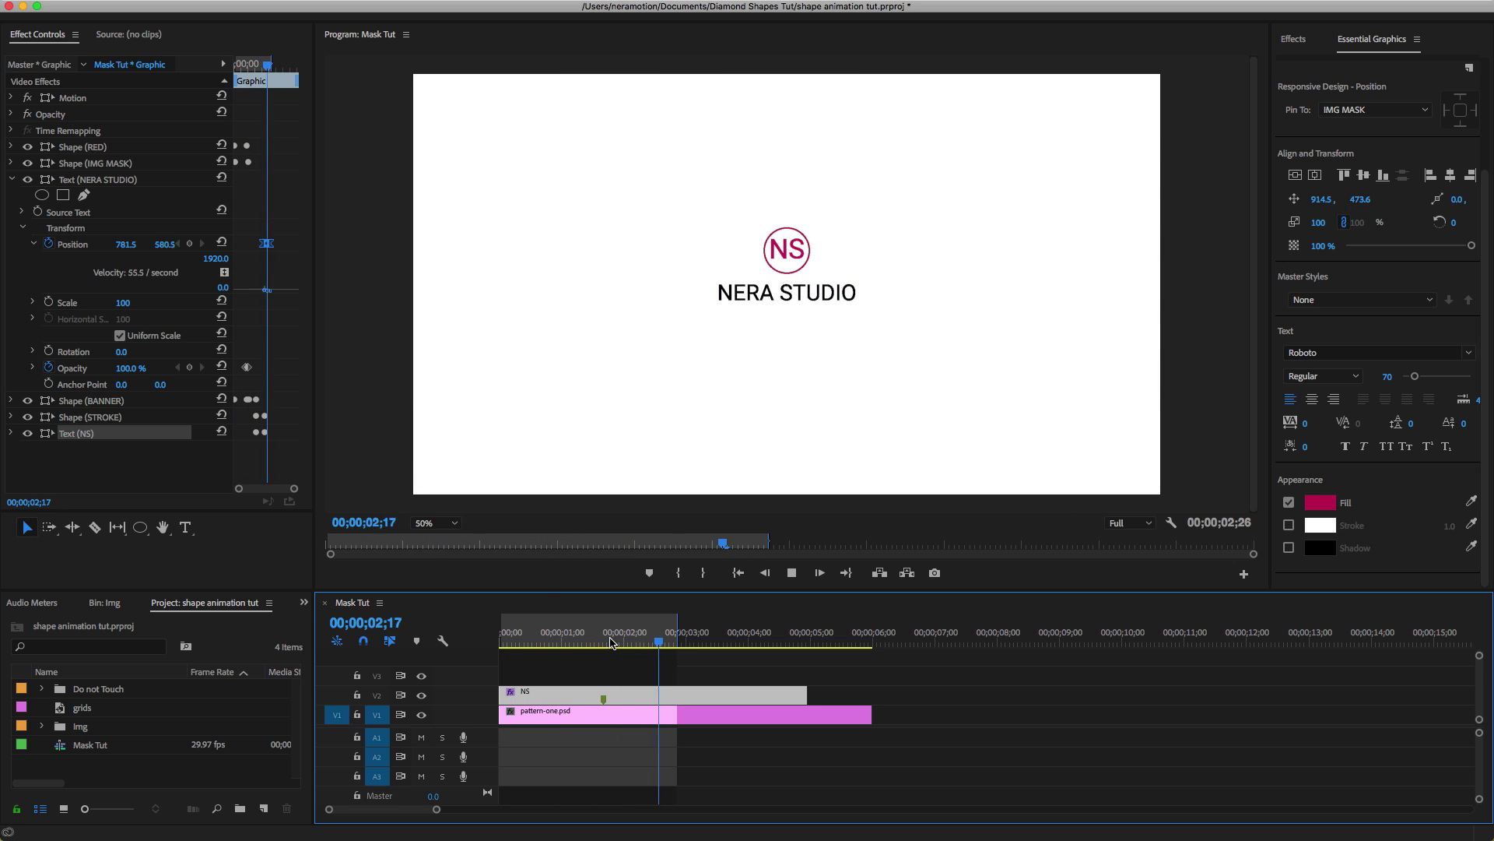
pyautogui.press('space')
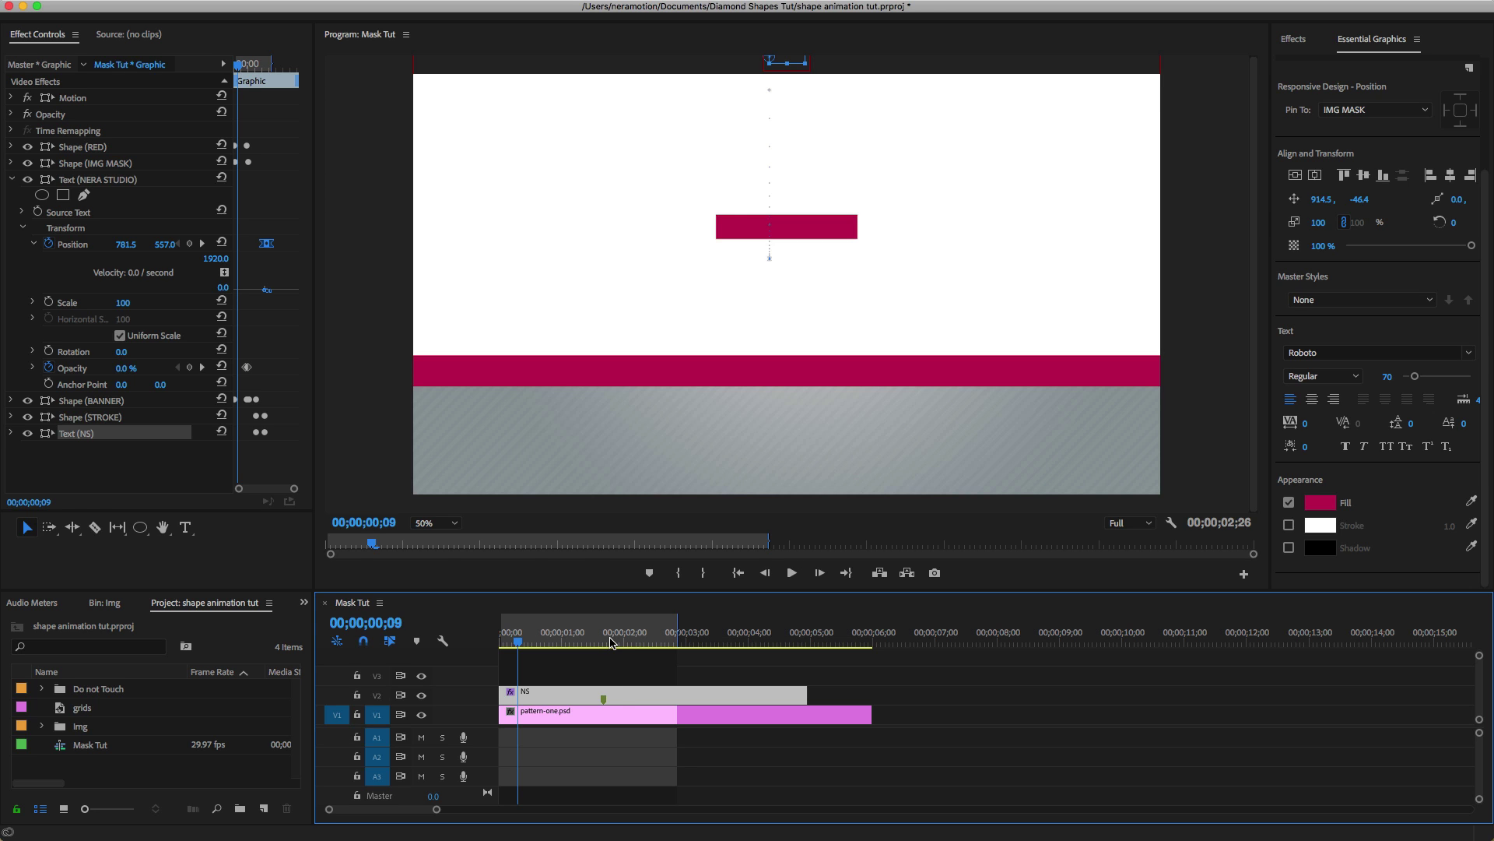
pyautogui.rightClick(630, 699)
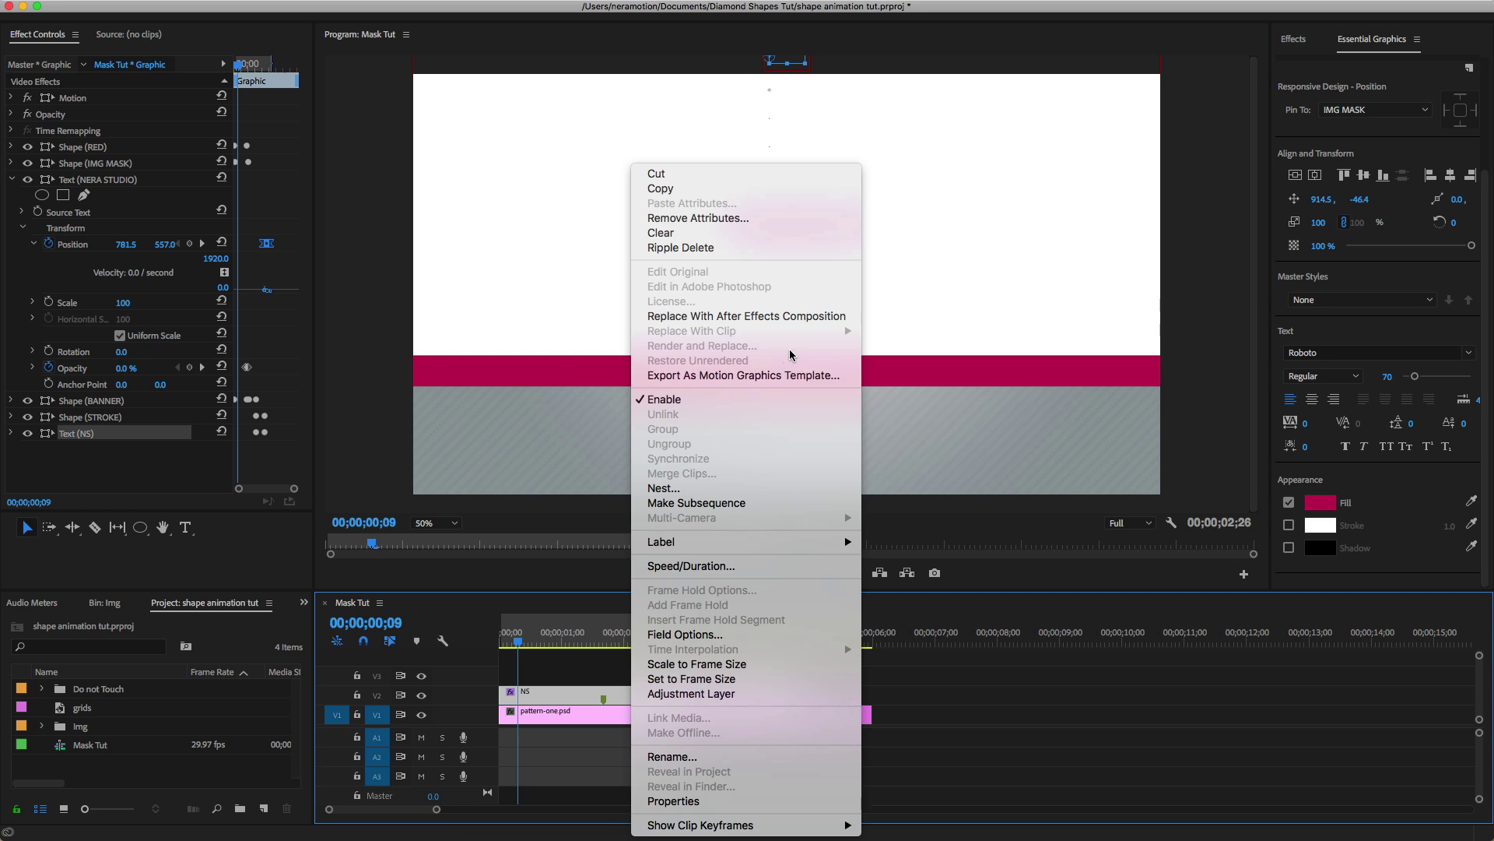
pyautogui.click(740, 376)
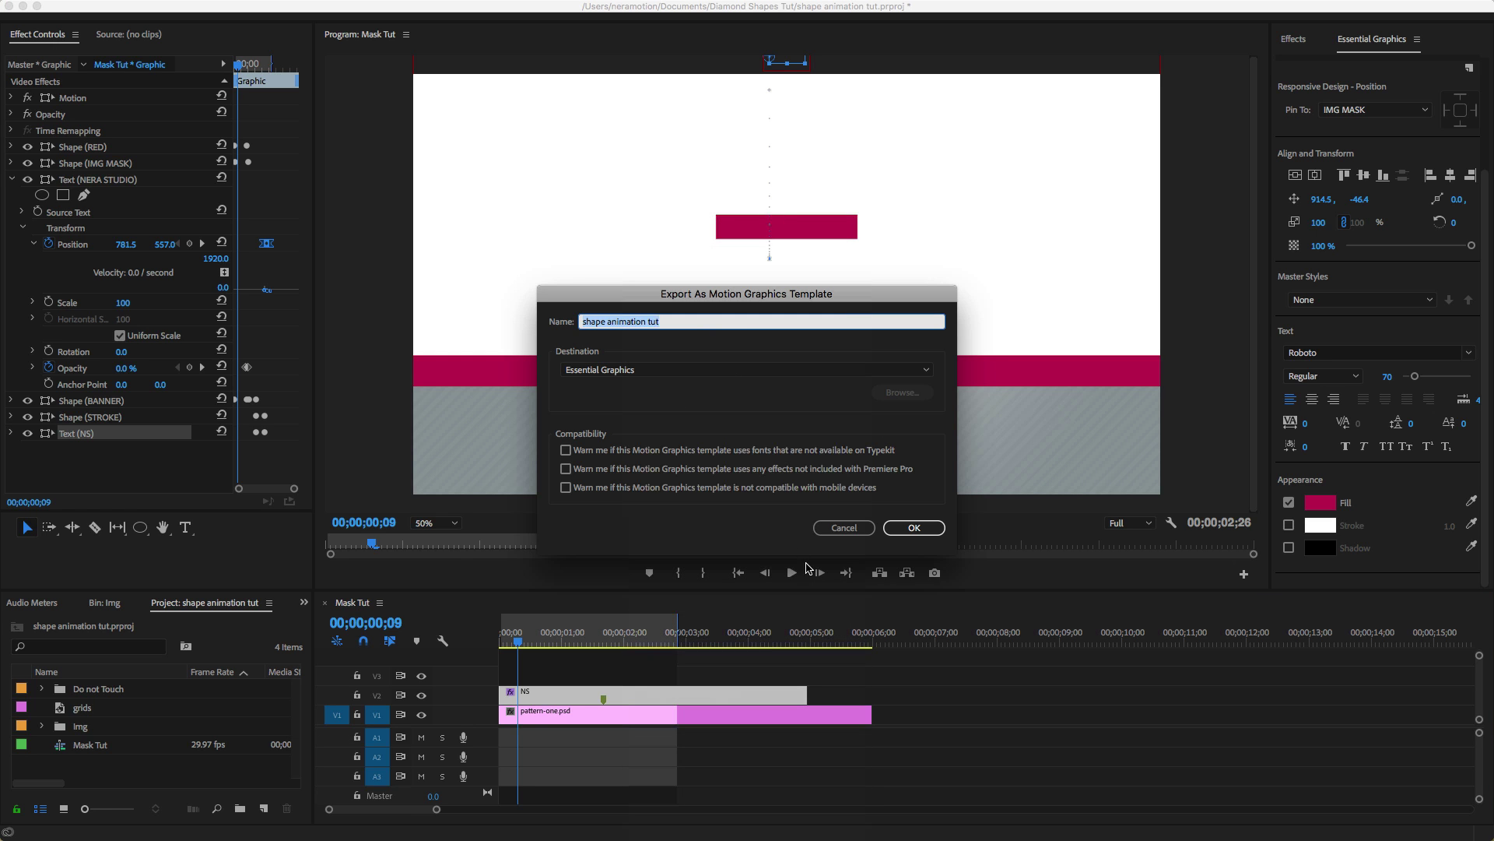
pyautogui.click(842, 529)
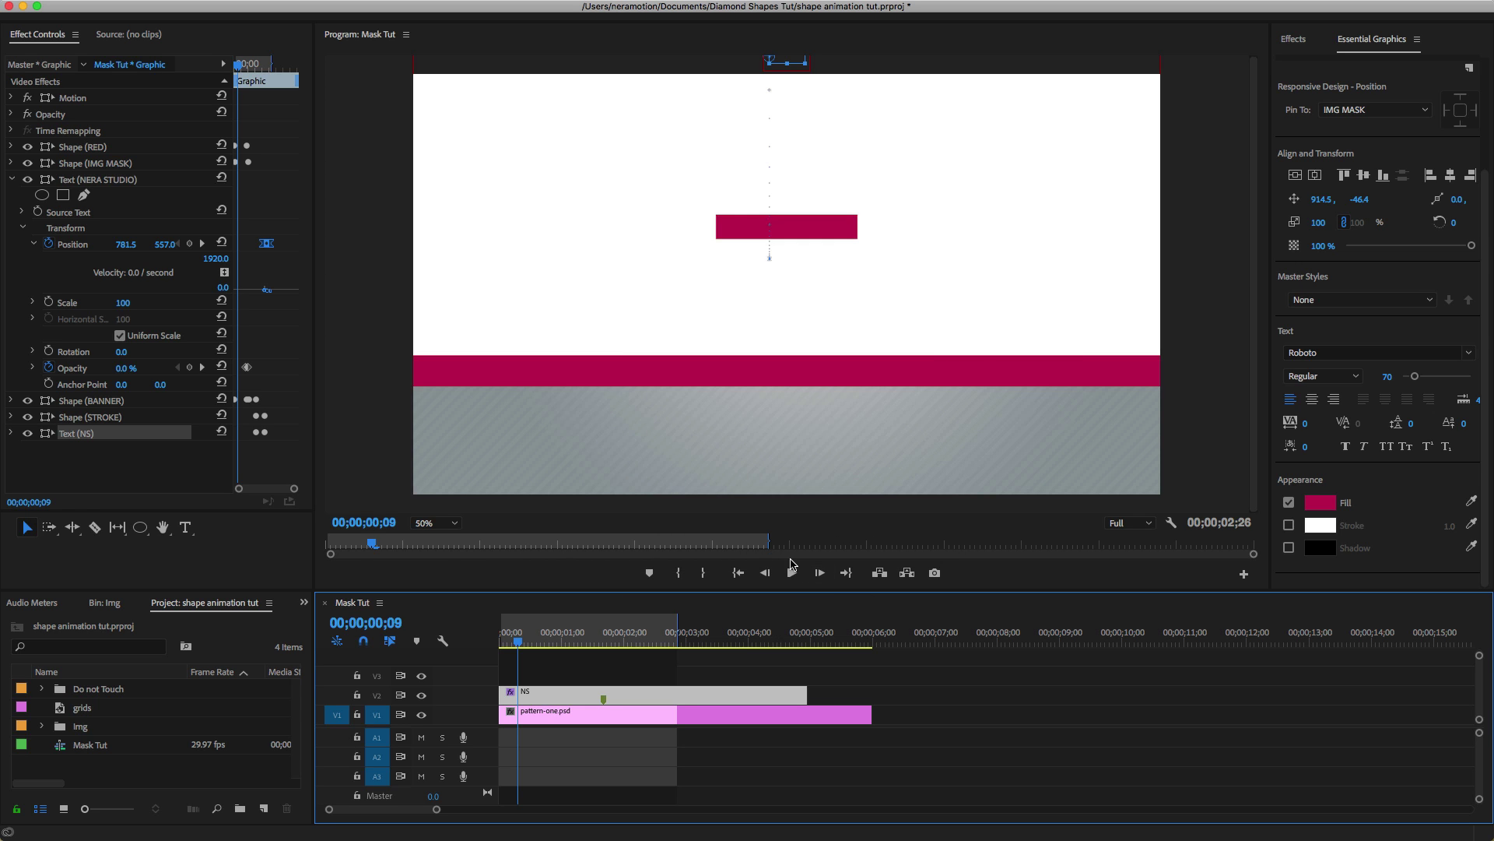
# Duplicate the NS graphic clip onto tracks V3 and V4, and rename the original clip on V2 as bg.
pyautogui.moveTo(565, 699); pyautogui.dragTo(562, 660)
pyautogui.click(565, 703)
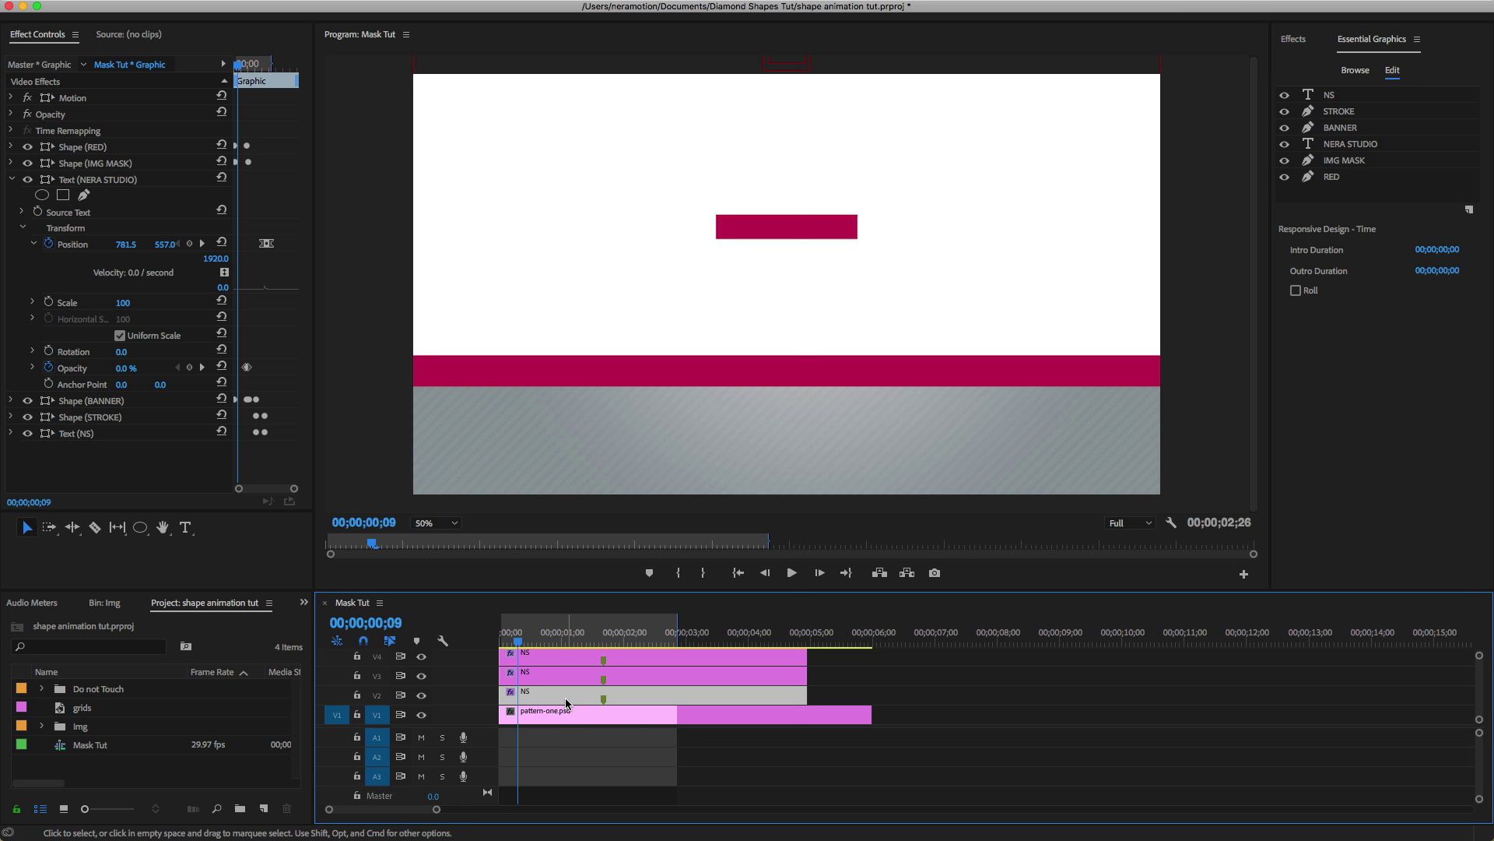
pyautogui.rightClick(564, 693)
pyautogui.click(589, 756)
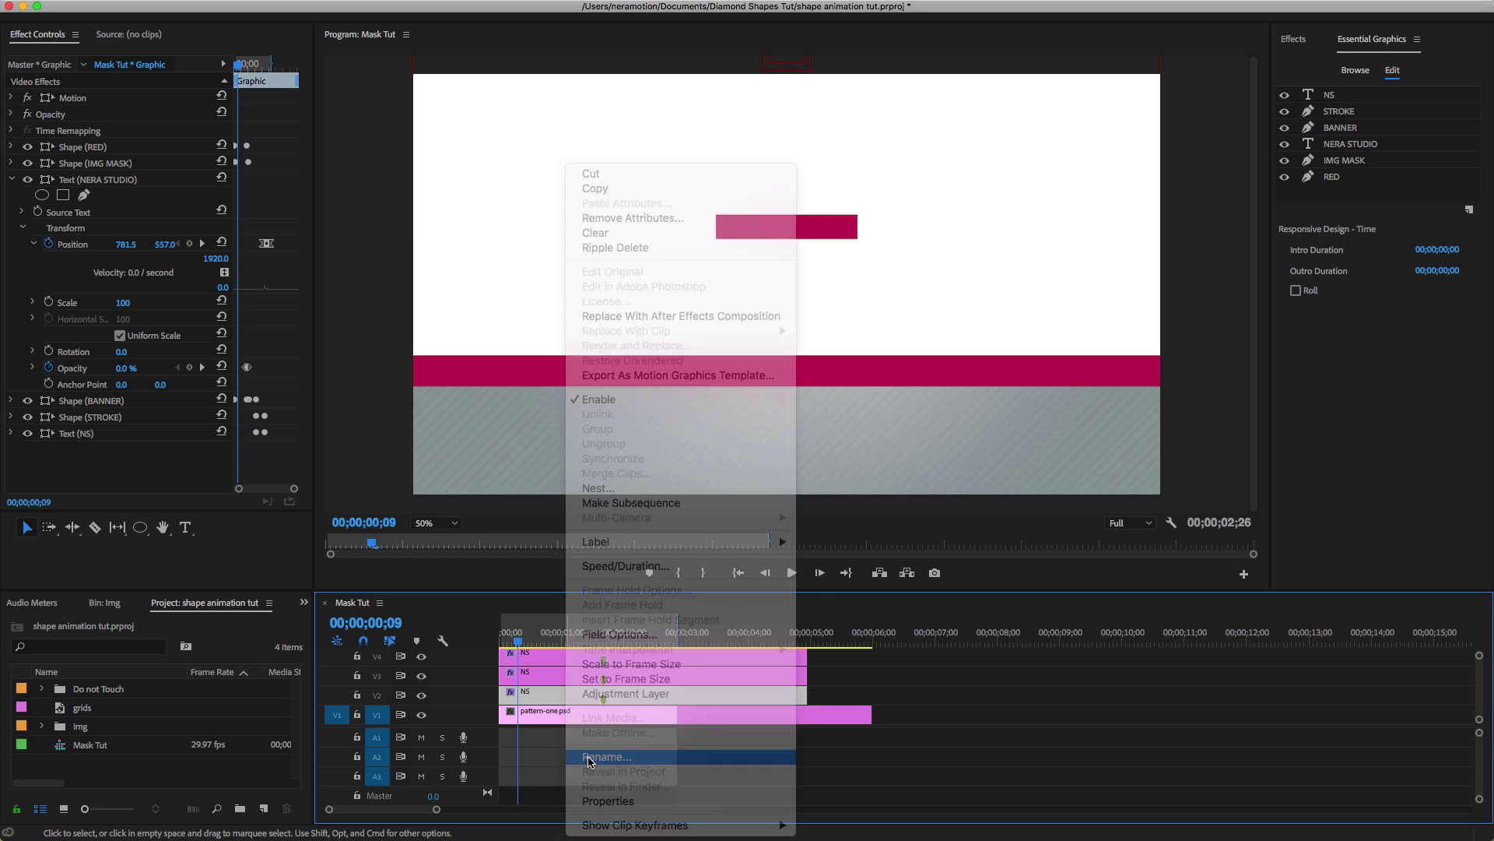
pyautogui.write('bg')
pyautogui.press('Return')
# Rename the graphic clip on track V3 as mask.
pyautogui.click(566, 682)
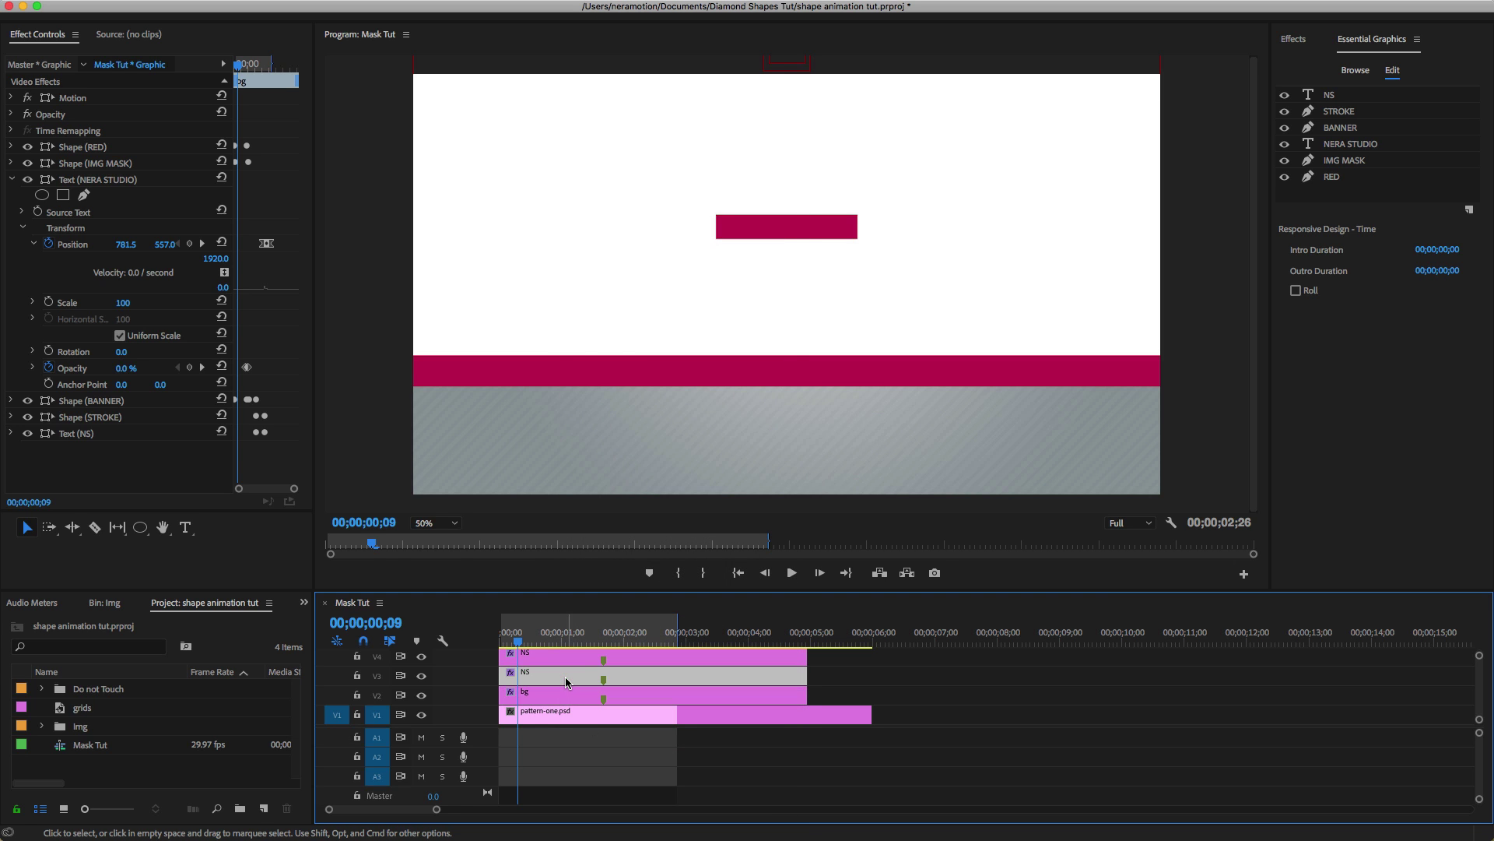
pyautogui.rightClick(568, 682)
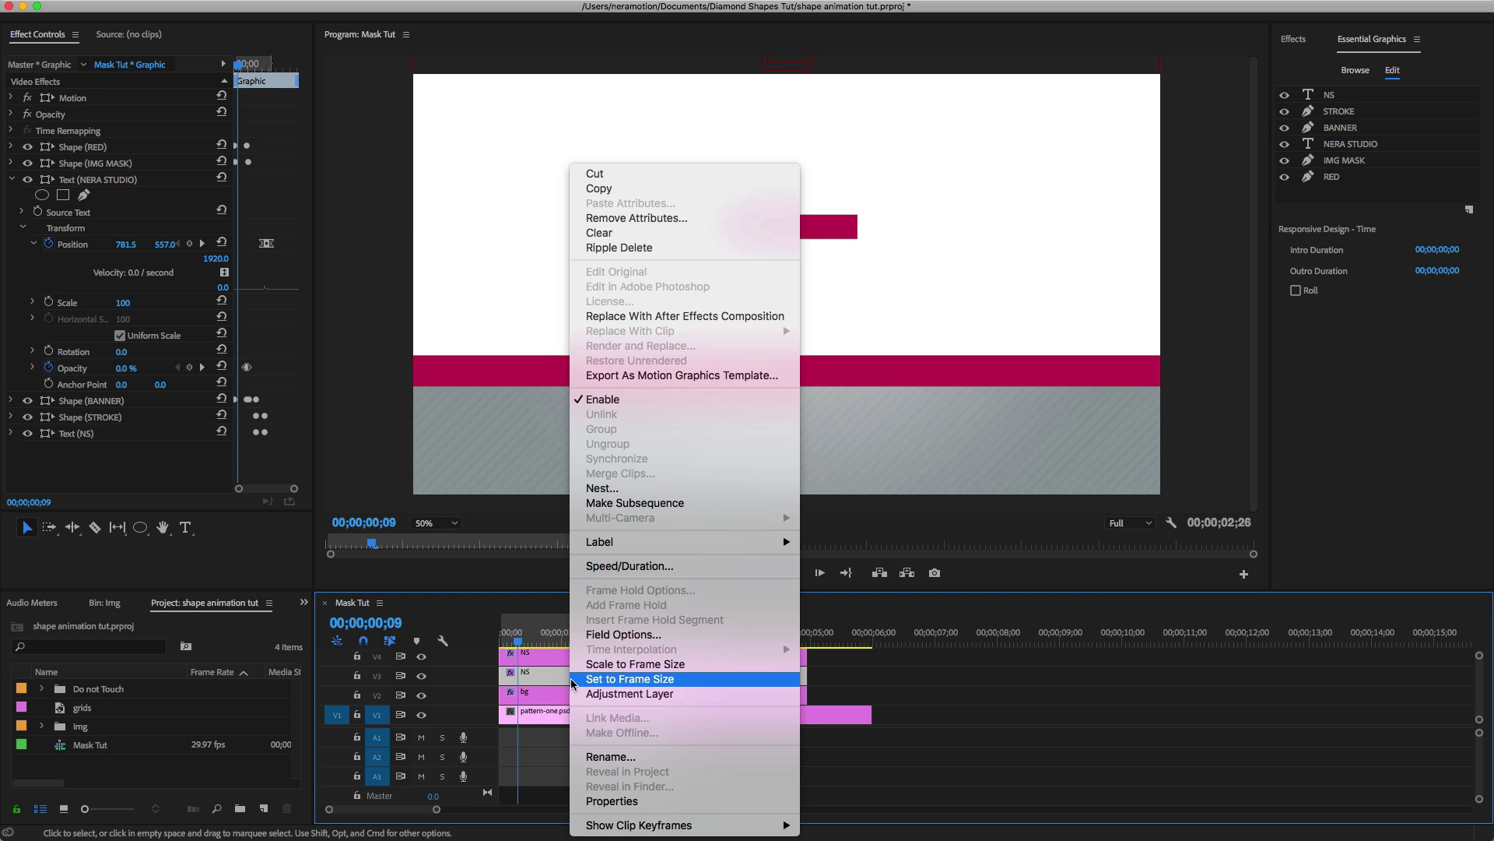
pyautogui.click(612, 757)
pyautogui.write('mask')
pyautogui.press('Return')
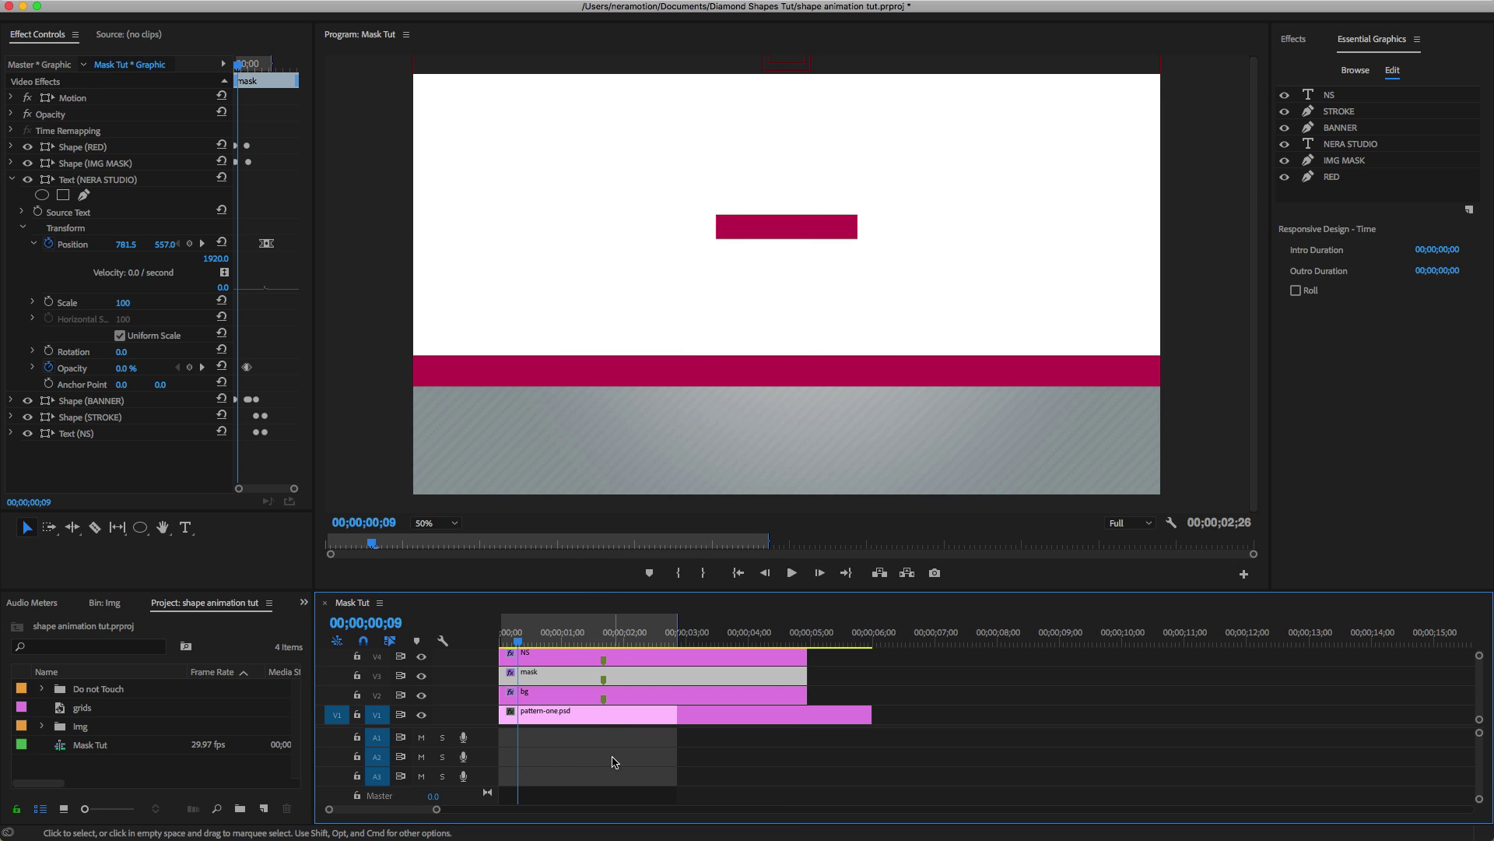
# Rename the graphic clip on track V4 as log.
pyautogui.click(587, 662)
pyautogui.rightClick(586, 658)
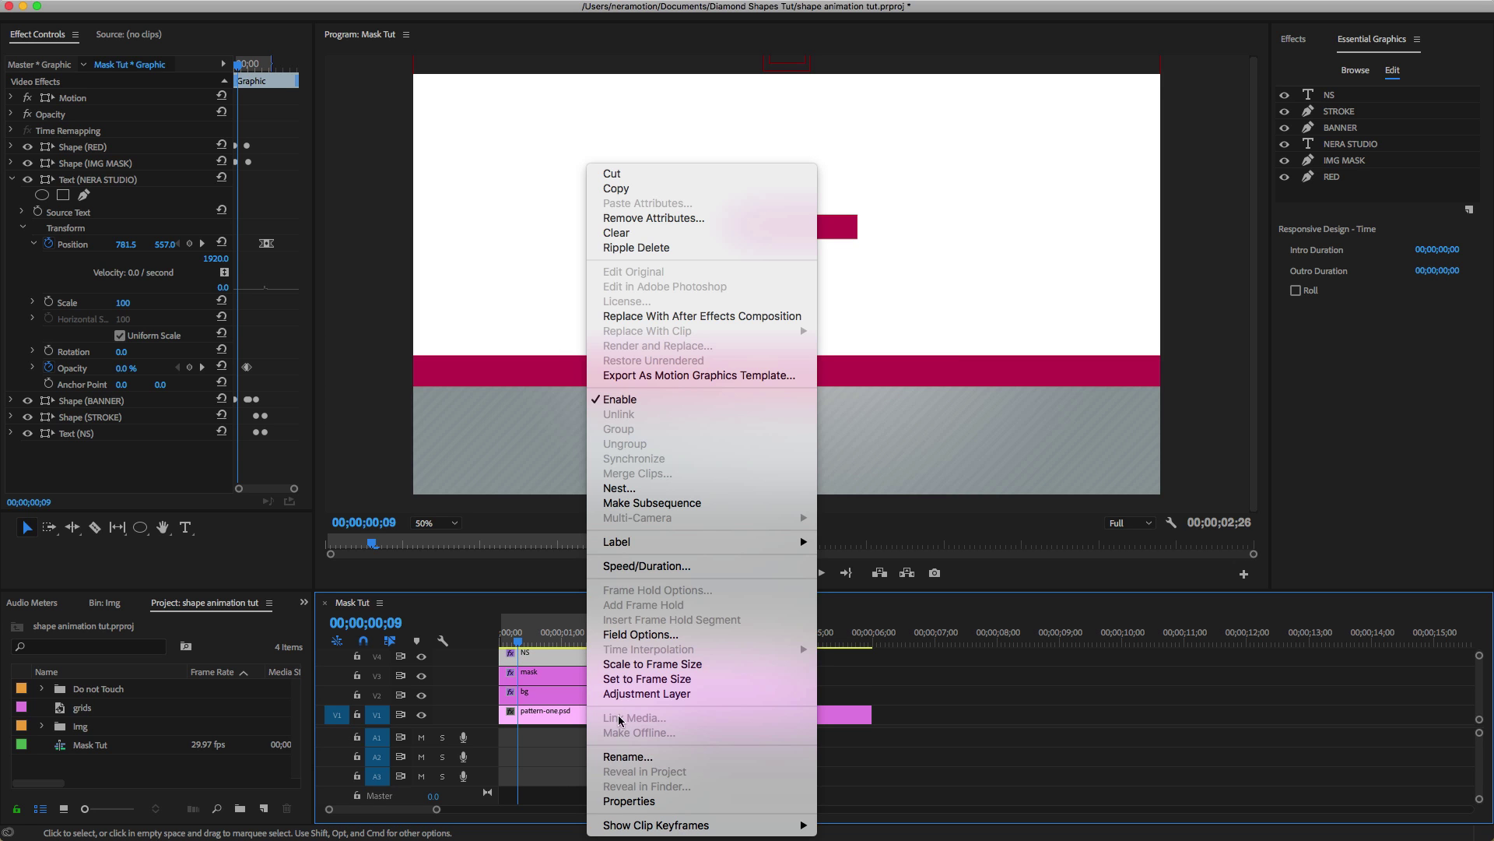
pyautogui.click(623, 755)
pyautogui.write('log')
pyautogui.press('Return')
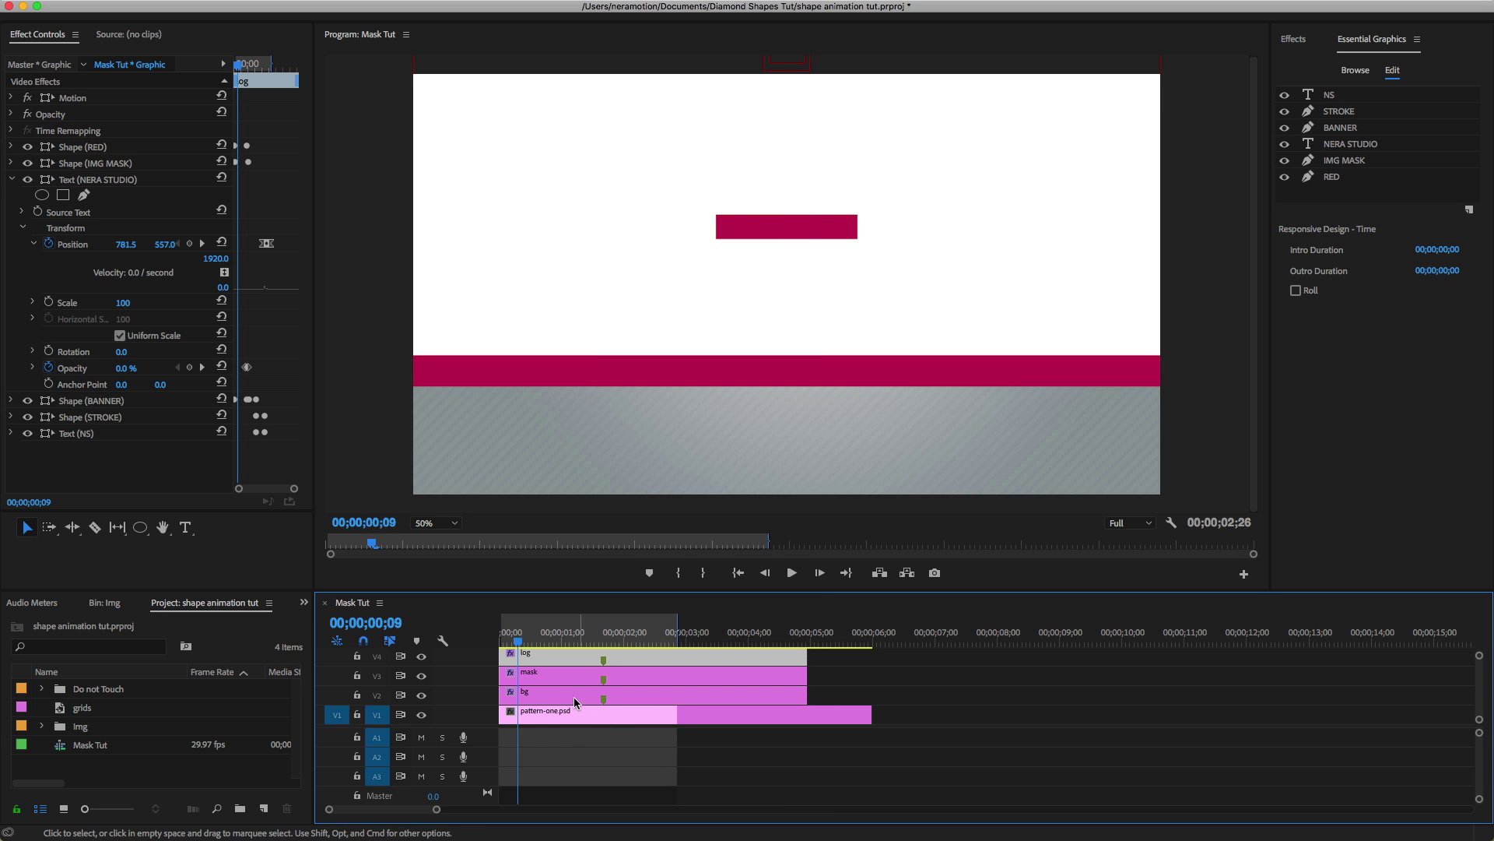
# Move the mask and log clips up one track each and place the Img-001 sequence at the start of the freed V3 track.
pyautogui.moveTo(841, 683); pyautogui.dragTo(738, 663)
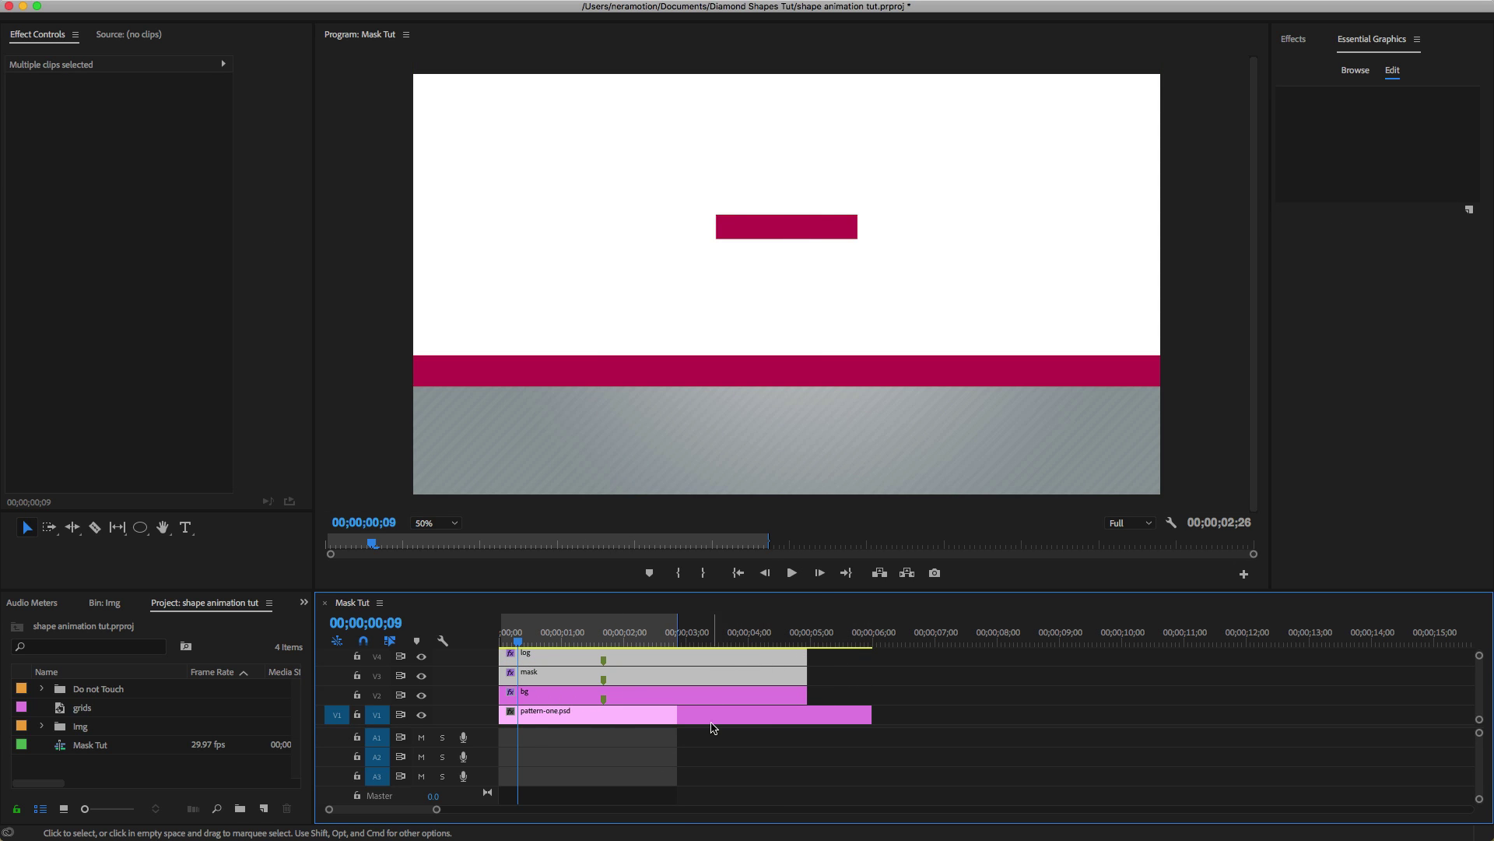
pyautogui.moveTo(641, 674); pyautogui.dragTo(641, 654)
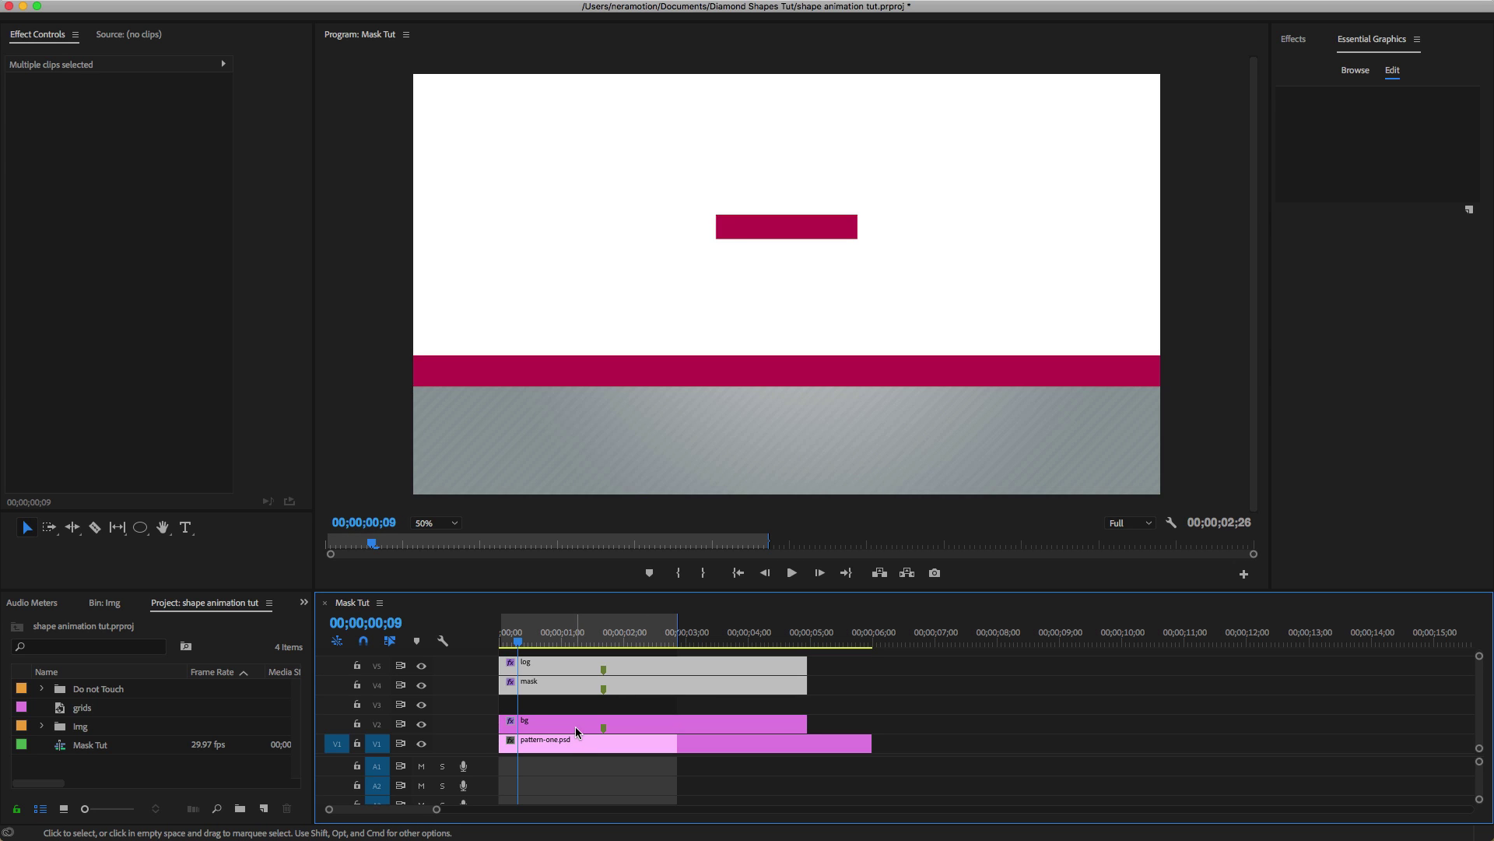
pyautogui.click(576, 726)
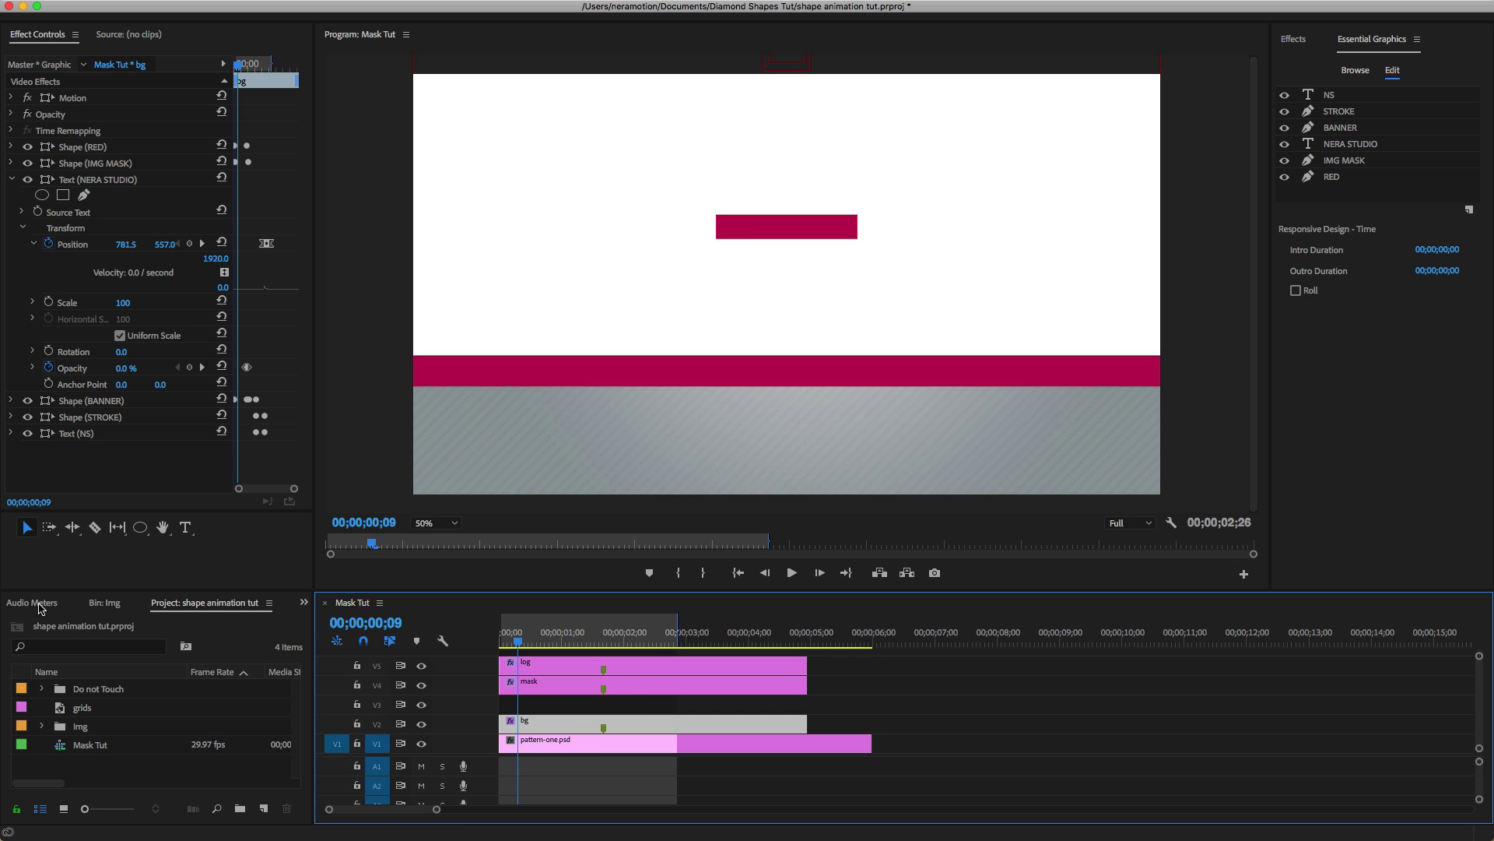
pyautogui.click(42, 688)
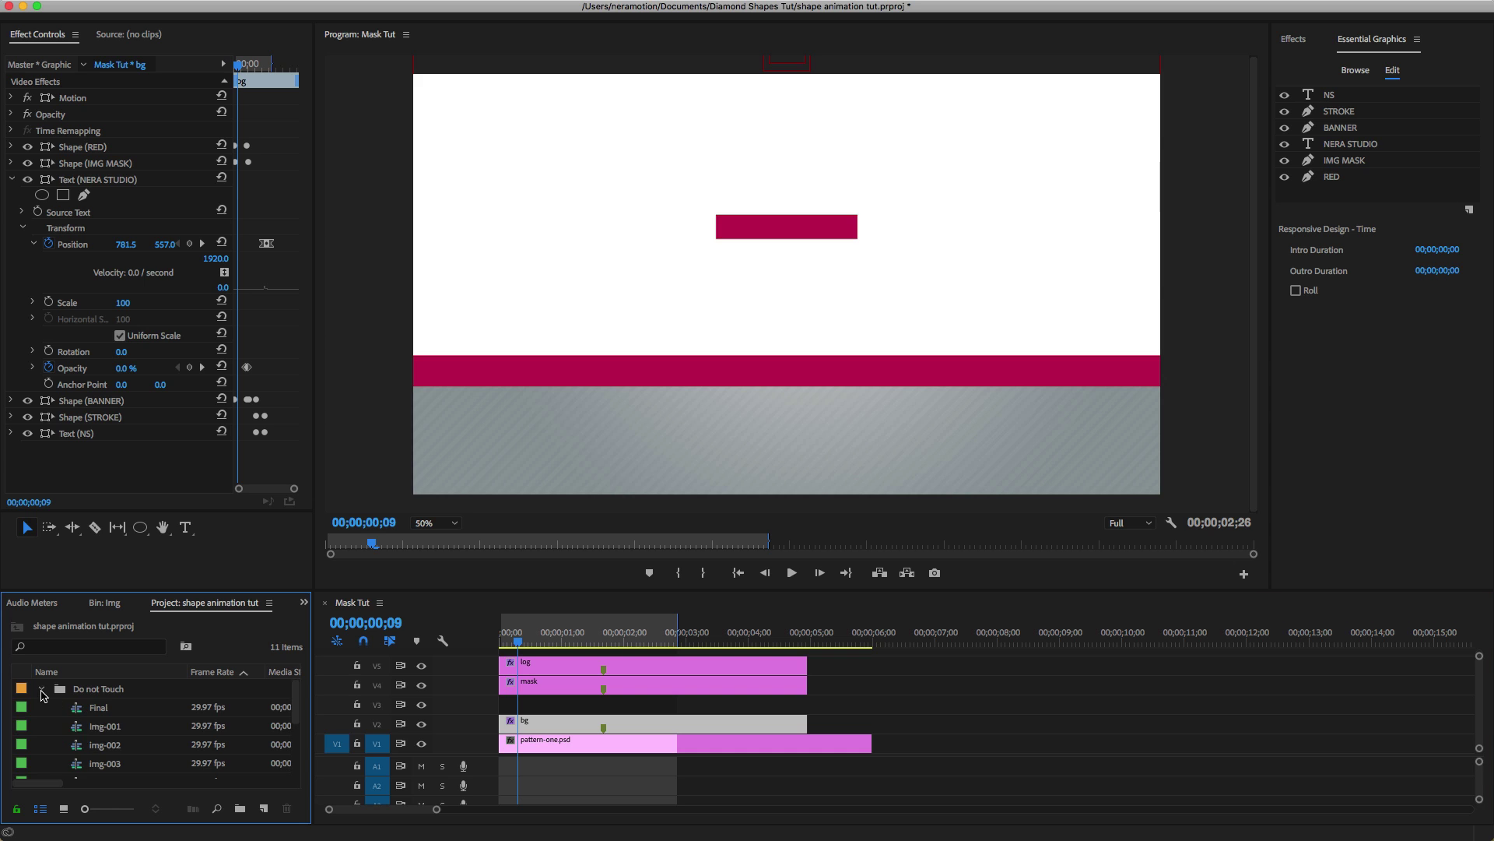
pyautogui.click(95, 730)
pyautogui.moveTo(78, 732); pyautogui.dragTo(549, 703)
# Open the nested Img-001 sequence, scrub its opening frames to check the image's motion, and return to the Mask Tut sequence.
pyautogui.doubleClick(553, 706)
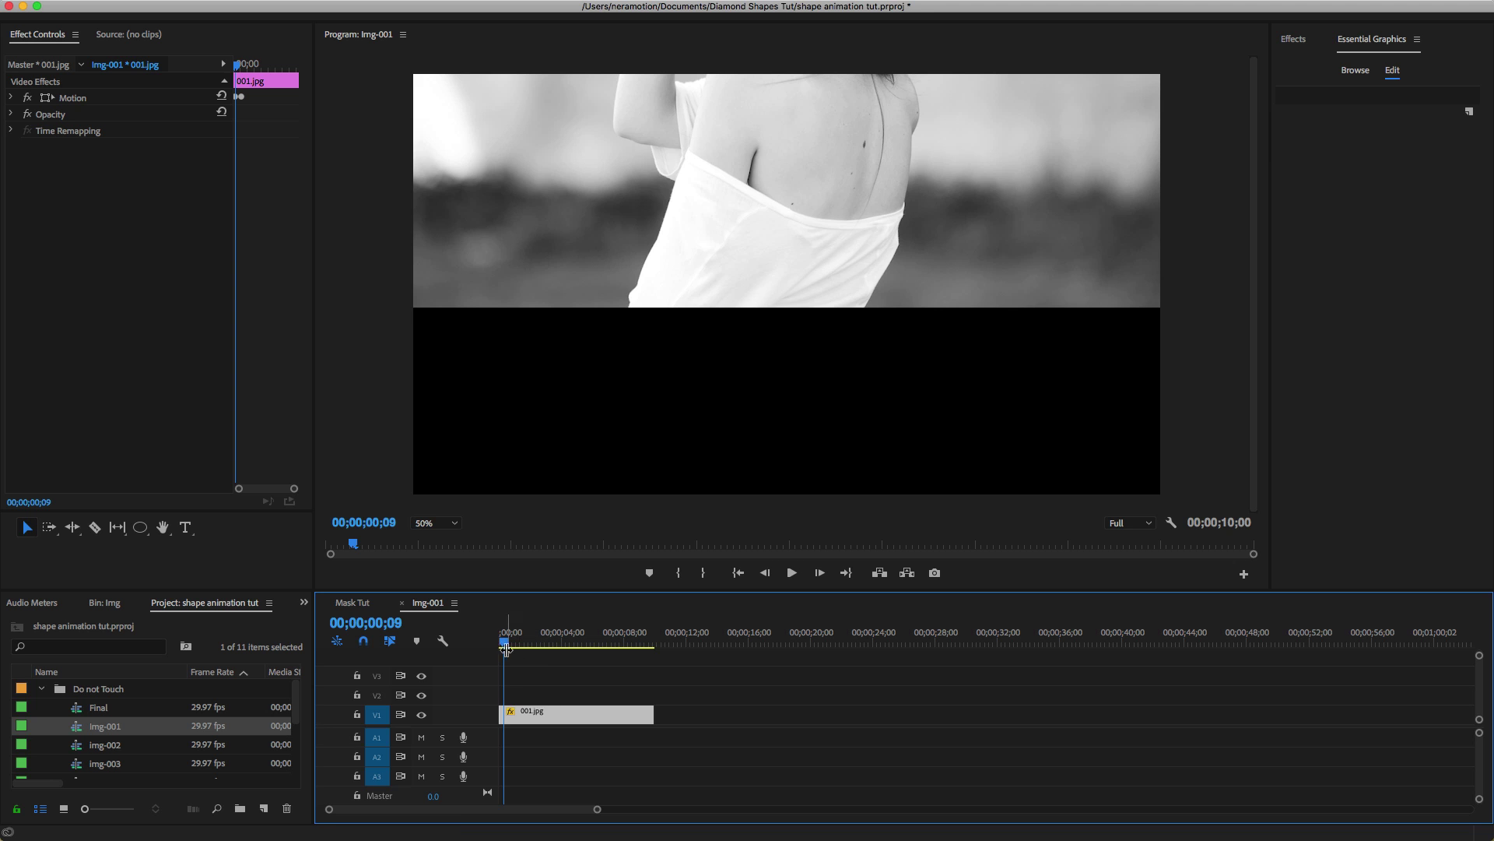
pyautogui.moveTo(508, 643)
pyautogui.mouseDown()
pyautogui.moveTo(492, 648)
pyautogui.moveTo(564, 662)
pyautogui.moveTo(521, 659)
pyautogui.mouseUp()
pyautogui.click(353, 602)
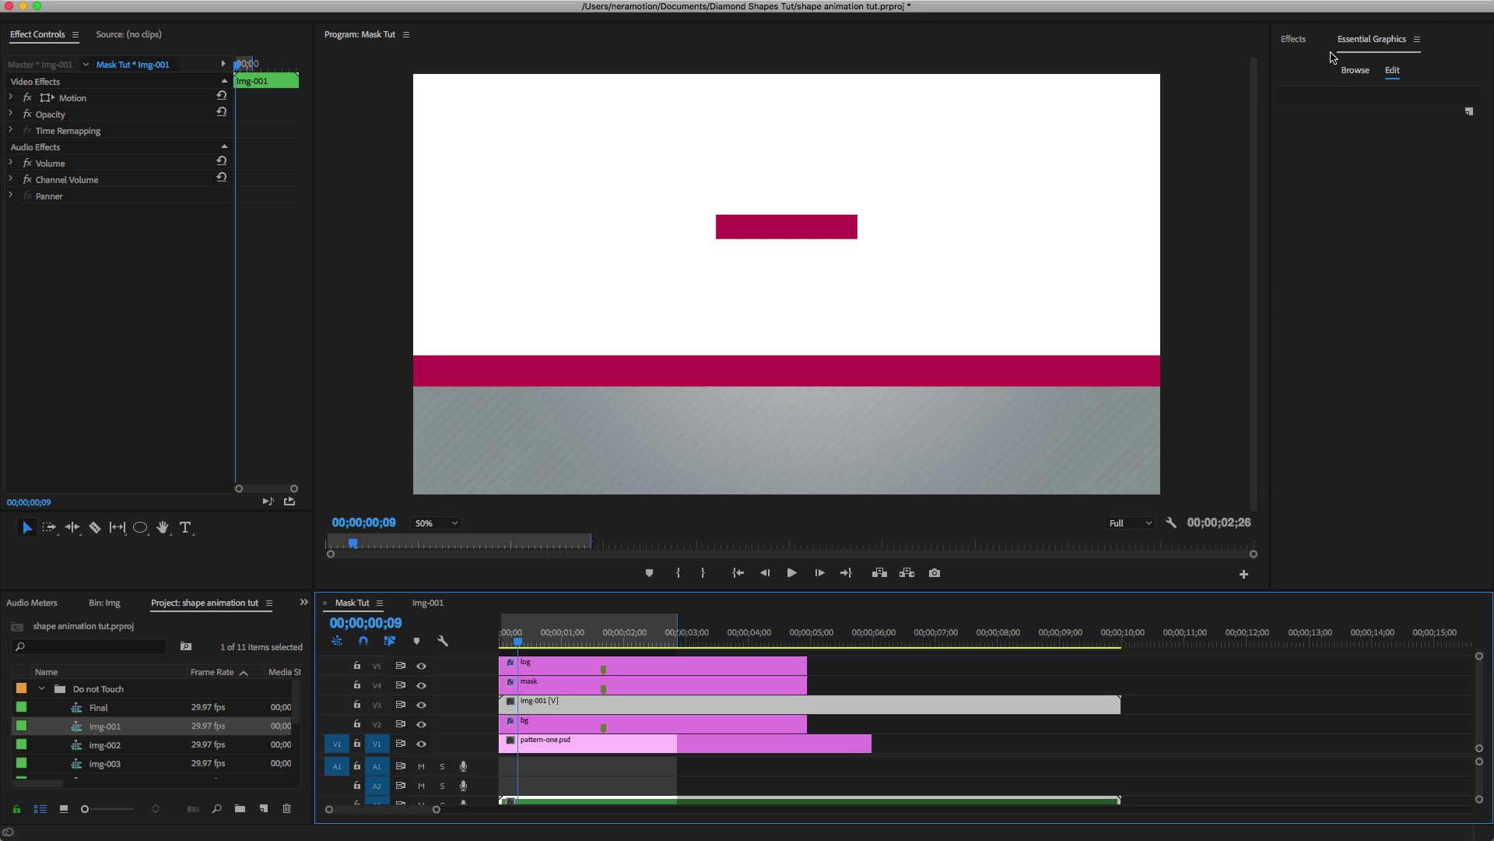
# Apply the Track Matte Key effect to the Img-001 clip and set its matte to Video 4.
pyautogui.click(1293, 39)
pyautogui.click(1335, 64)
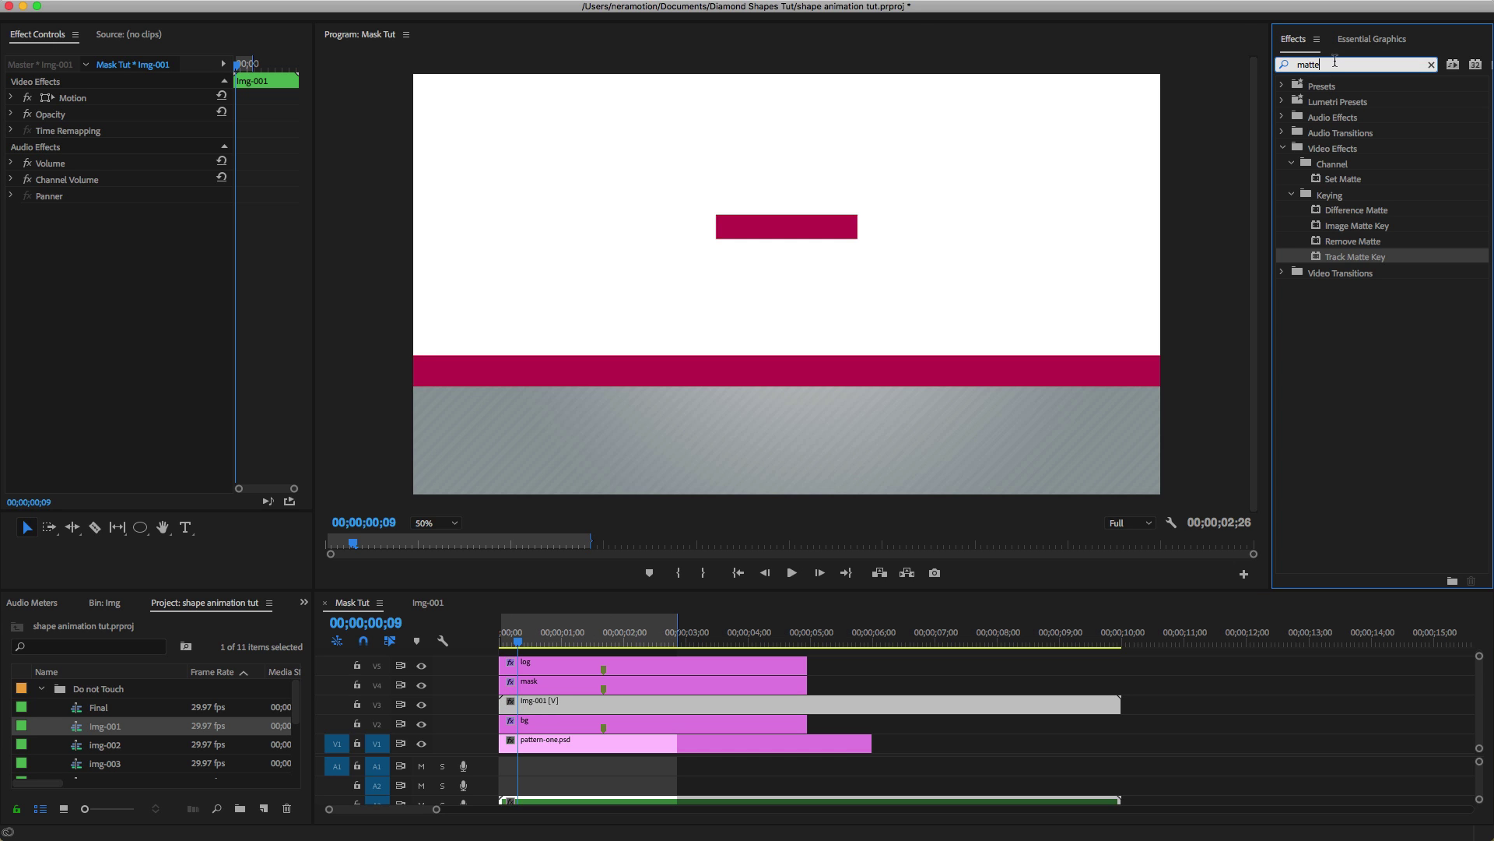
pyautogui.doubleClick(1355, 259)
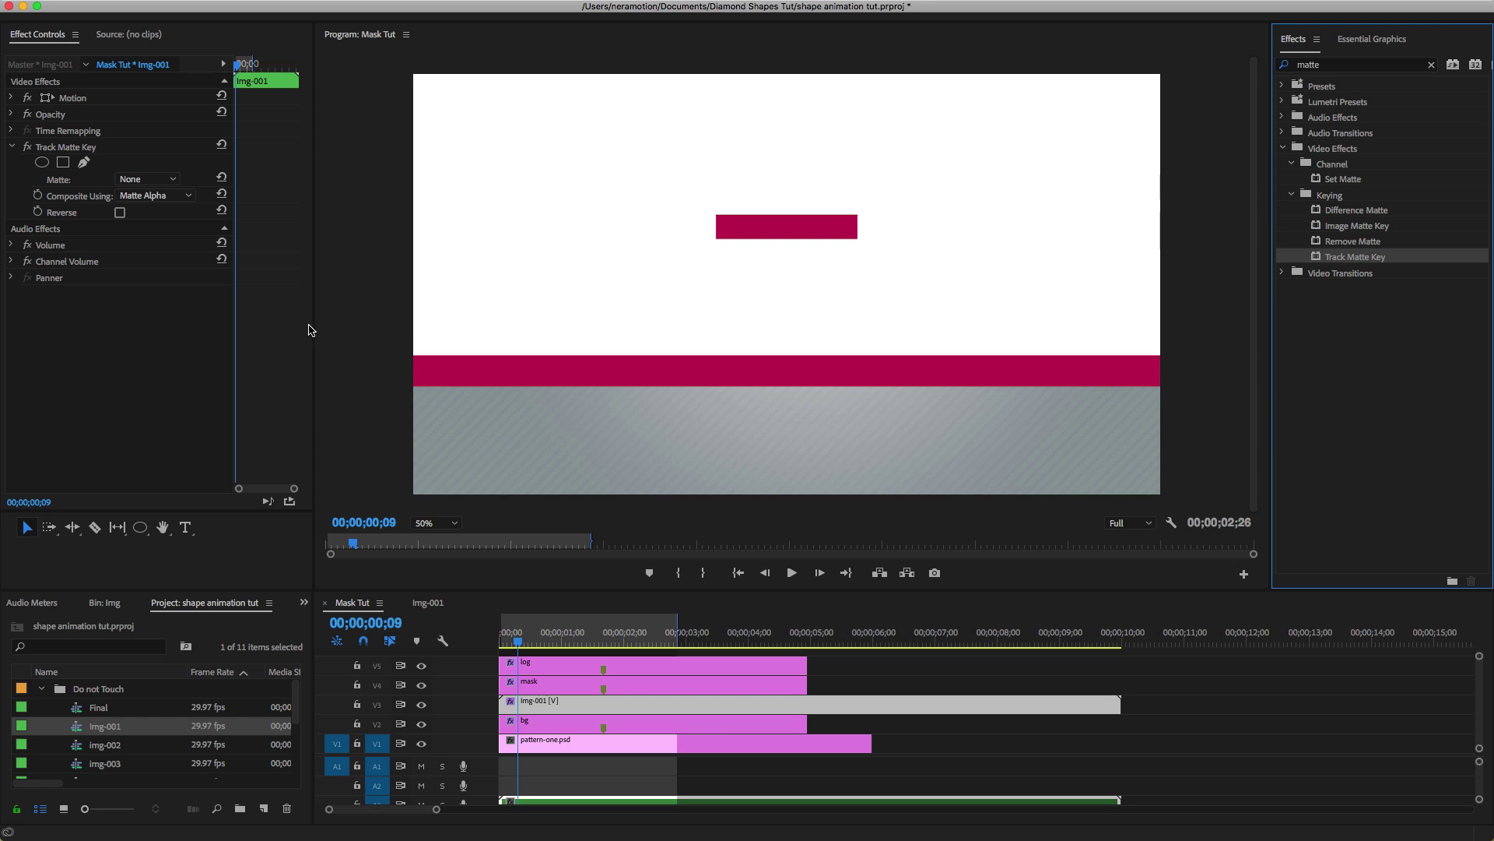
pyautogui.click(152, 179)
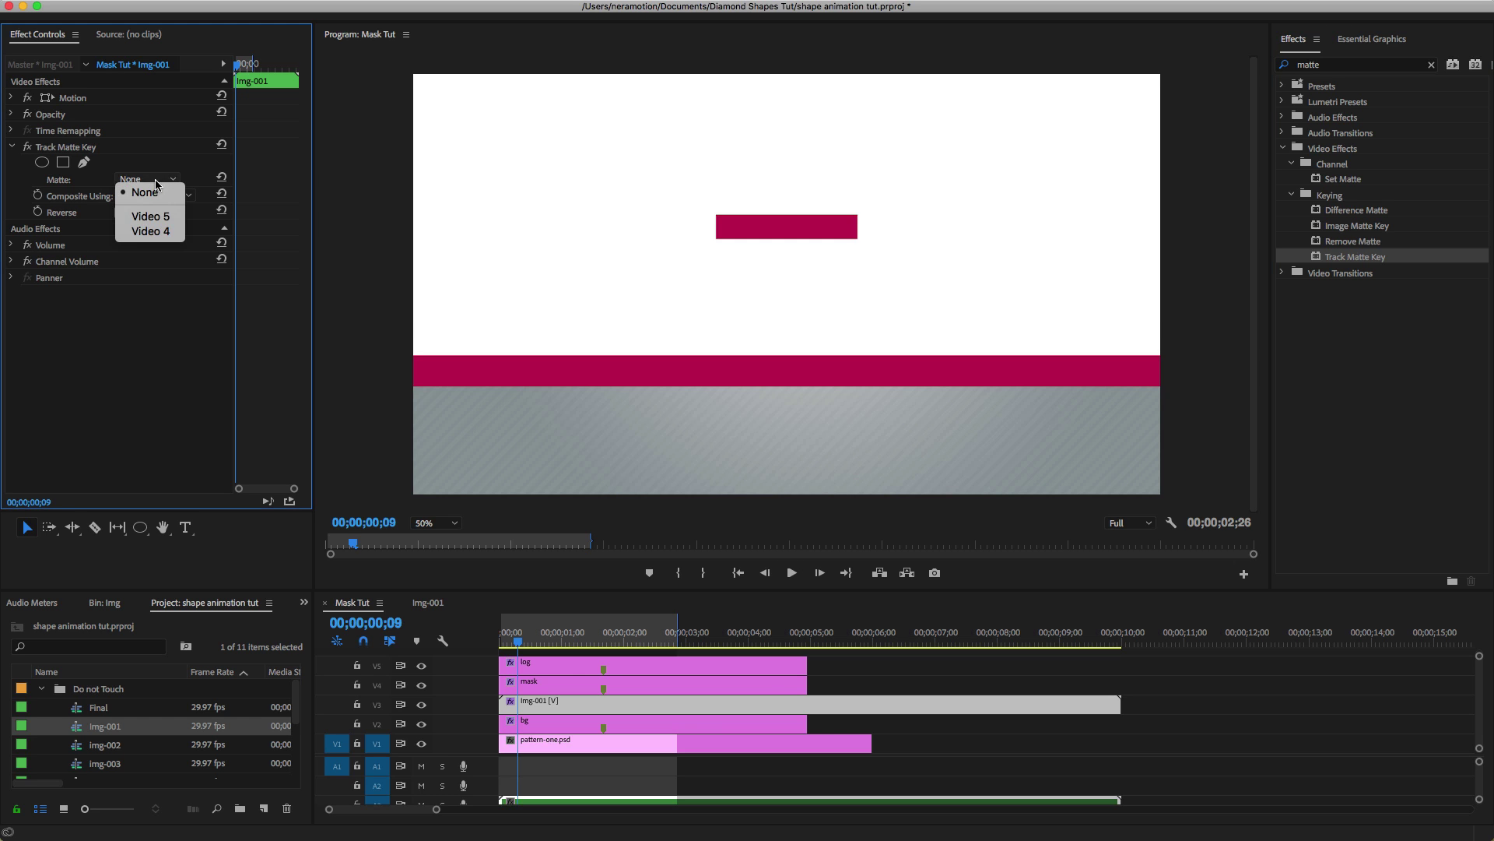
pyautogui.click(150, 232)
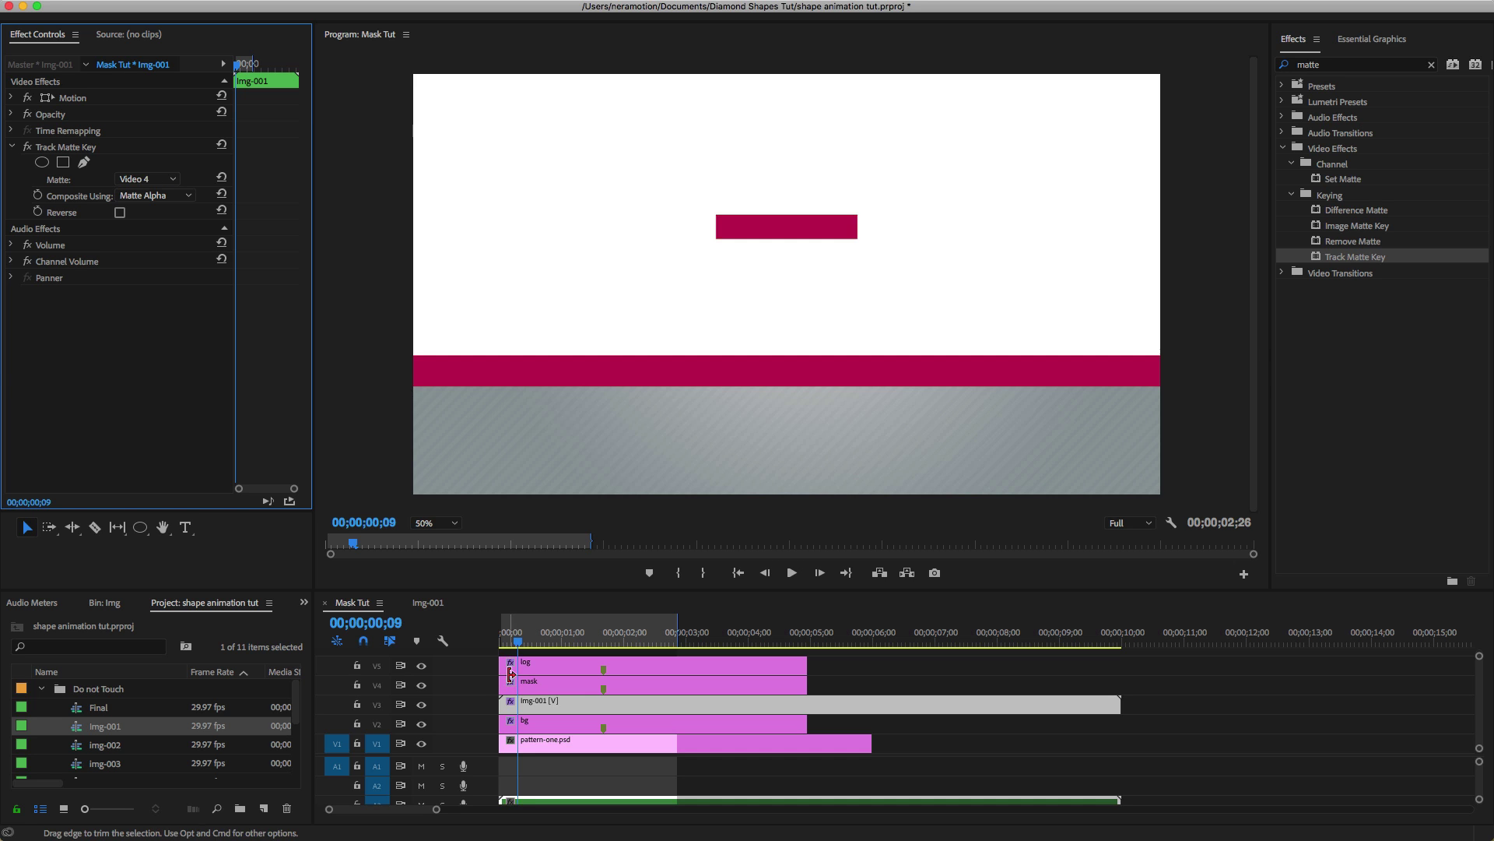
# Hide the RED and IMG MASK layers in the log clip.
pyautogui.click(537, 689)
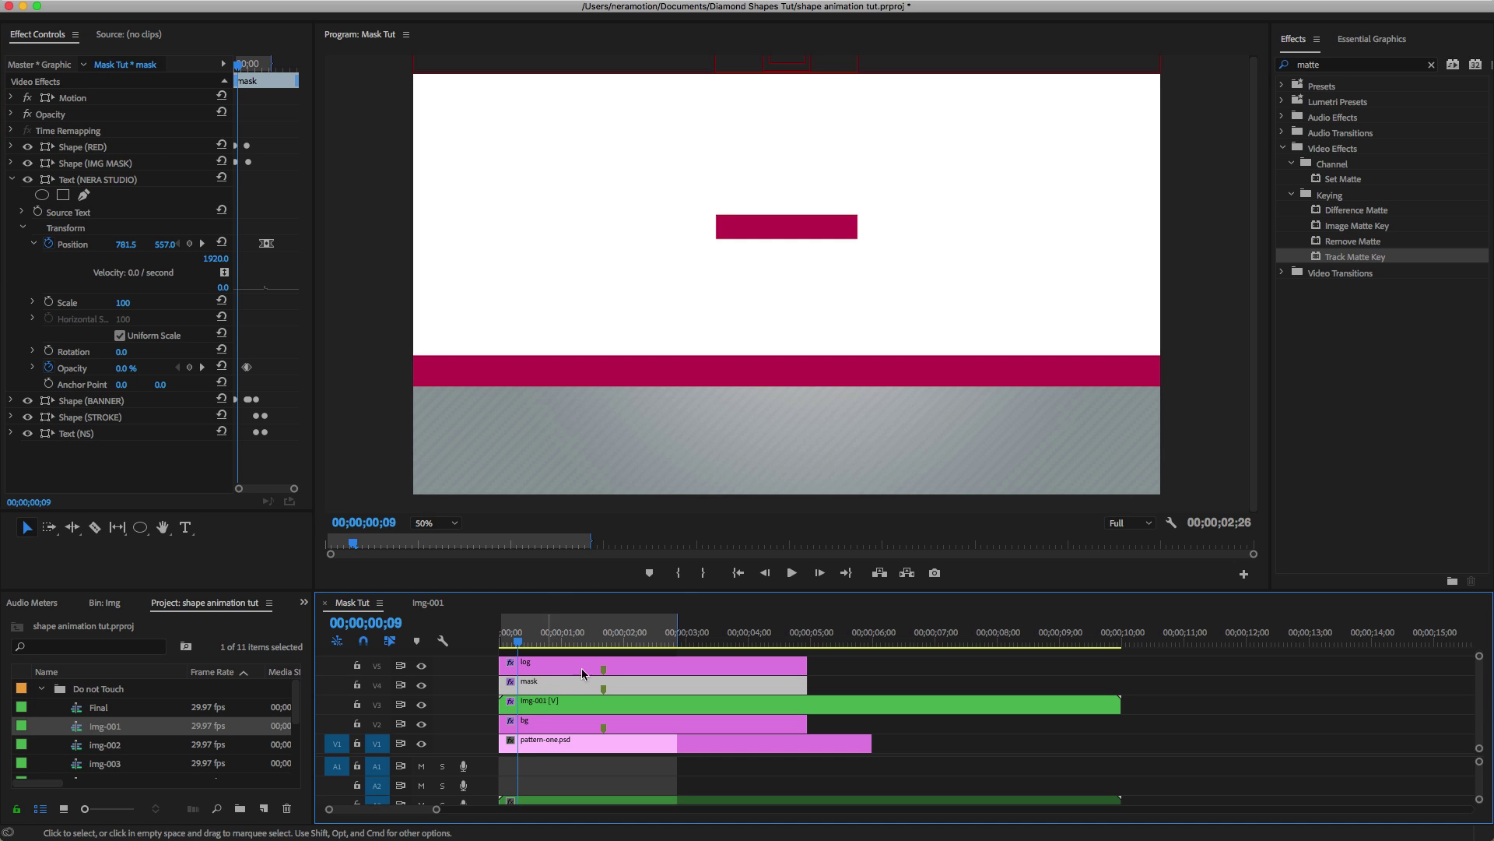
pyautogui.click(1368, 41)
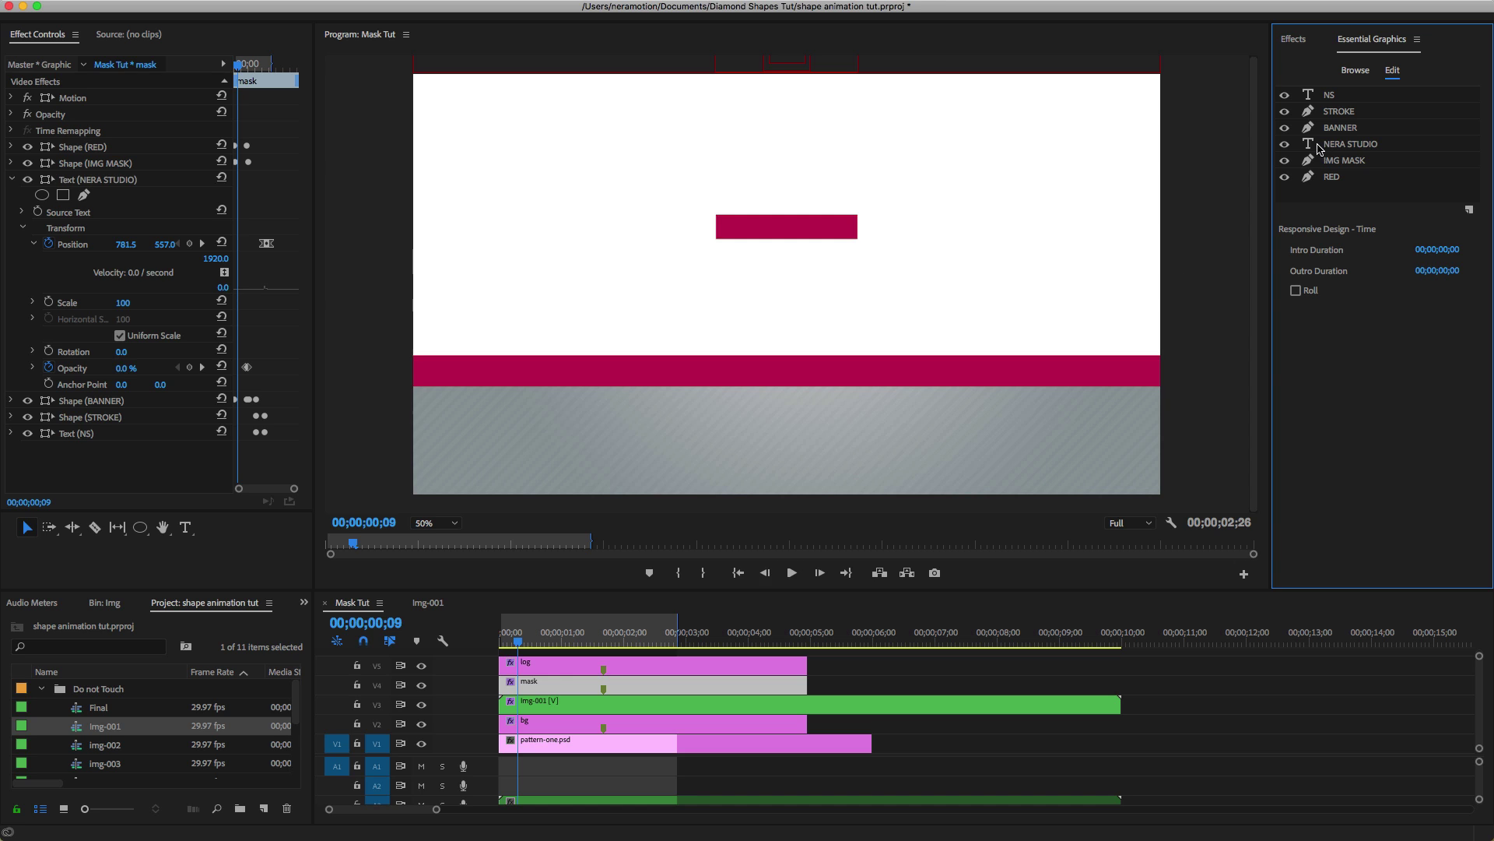
pyautogui.click(565, 691)
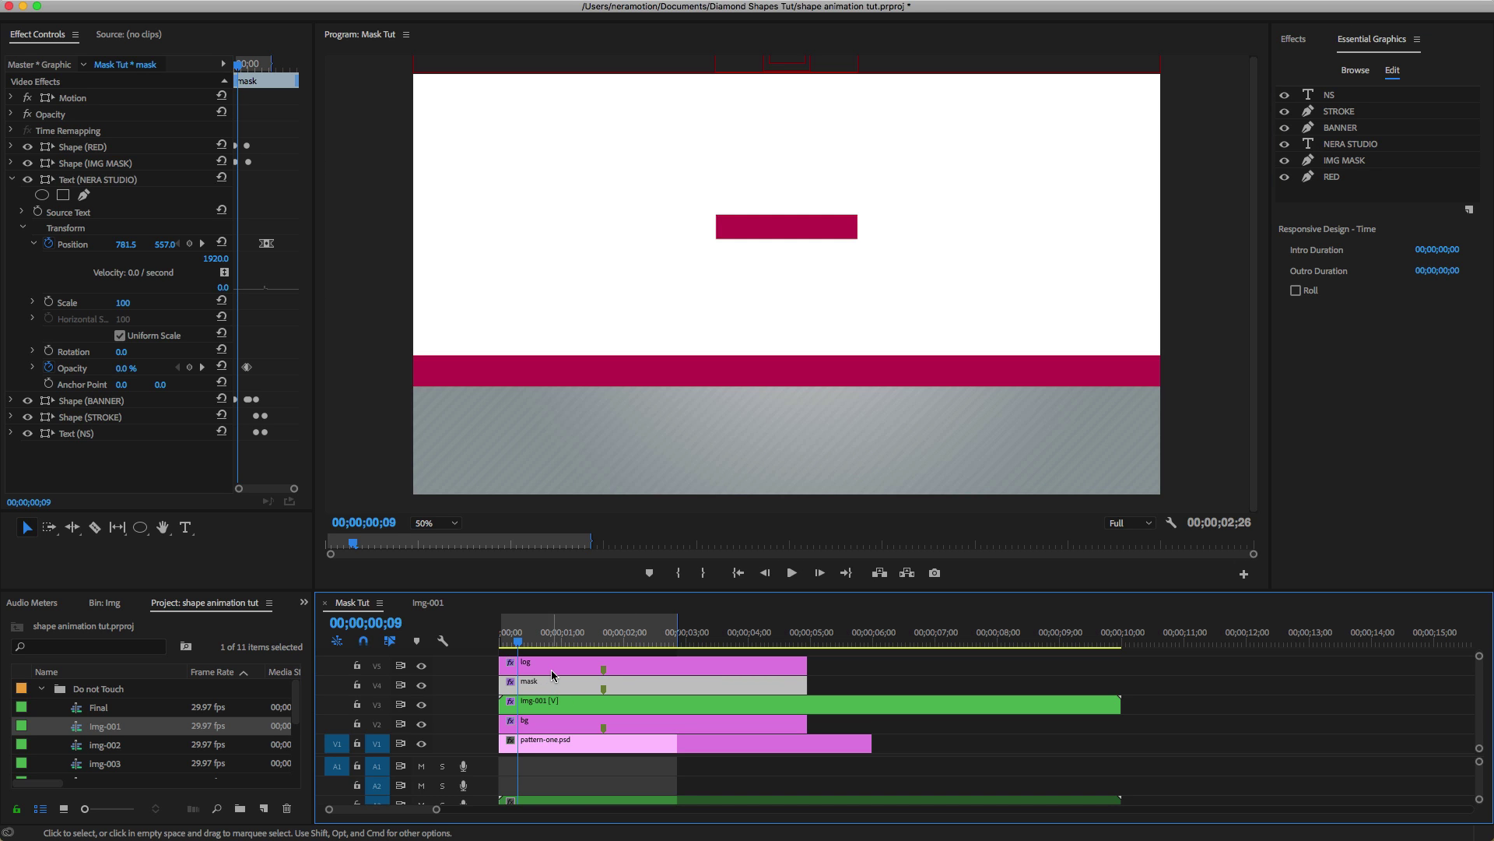
pyautogui.click(550, 668)
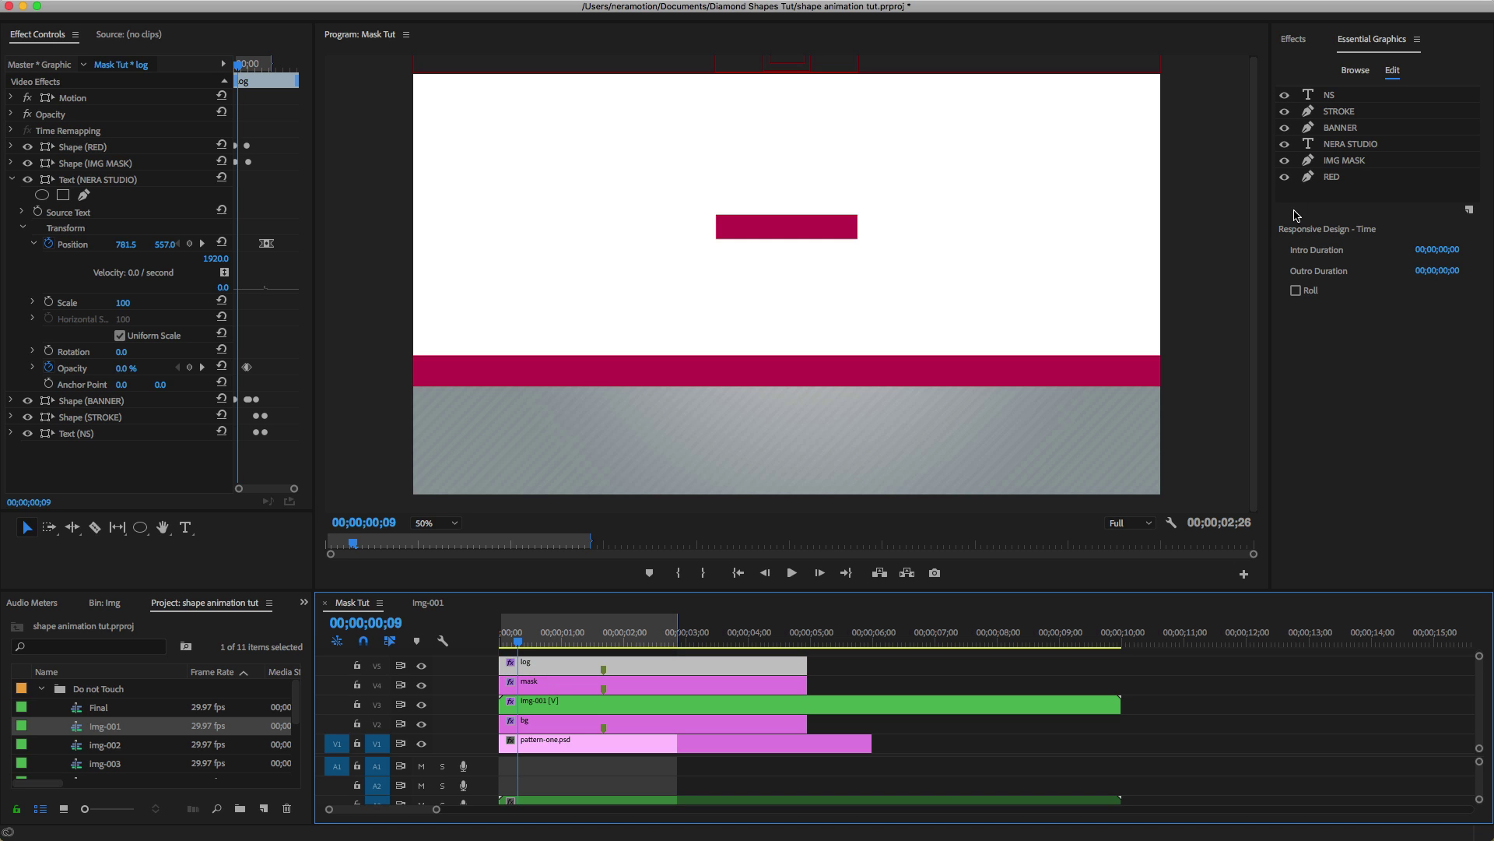
pyautogui.click(1284, 176)
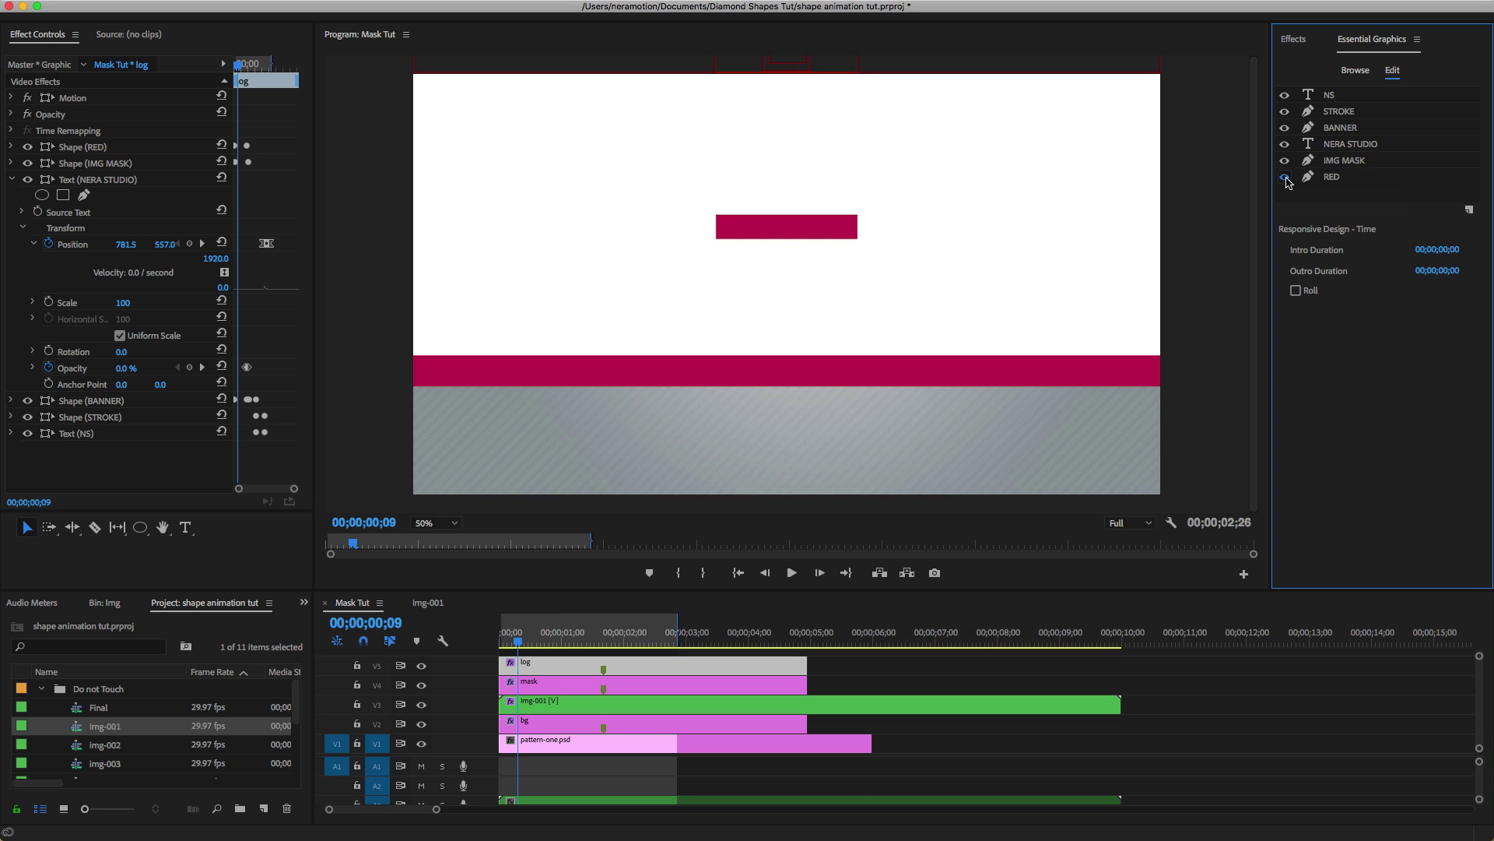
pyautogui.click(1285, 160)
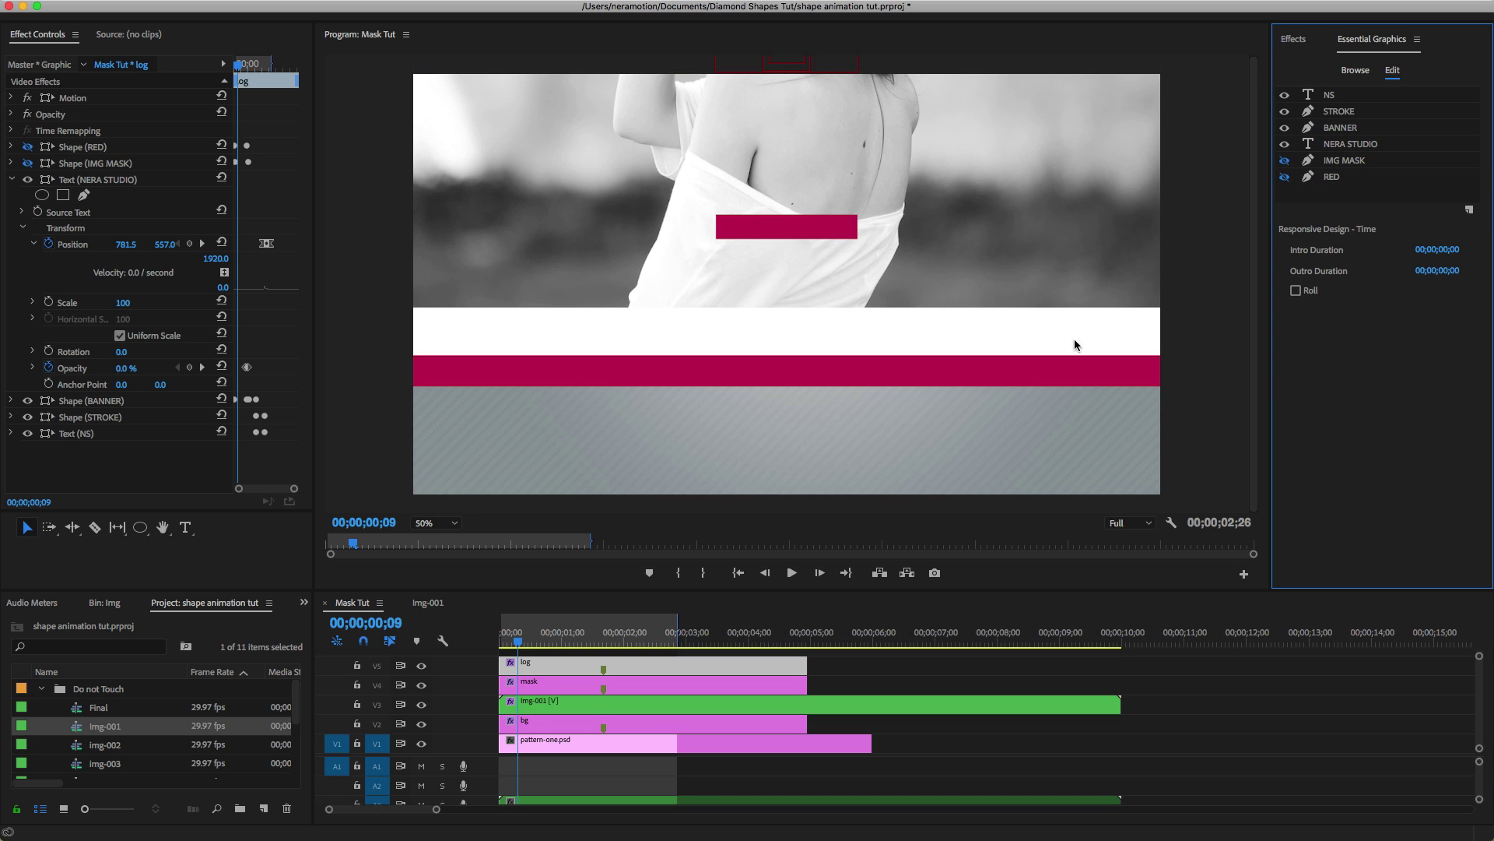
# In the bg clip, hide the IMG MASK, NERA STUDIO, BANNER, STROKE and NS layers, leaving only RED shown.
pyautogui.moveTo(517, 640)
pyautogui.mouseDown()
pyautogui.moveTo(534, 637)
pyautogui.moveTo(502, 640)
pyautogui.moveTo(532, 652)
pyautogui.mouseUp()
pyautogui.click(548, 726)
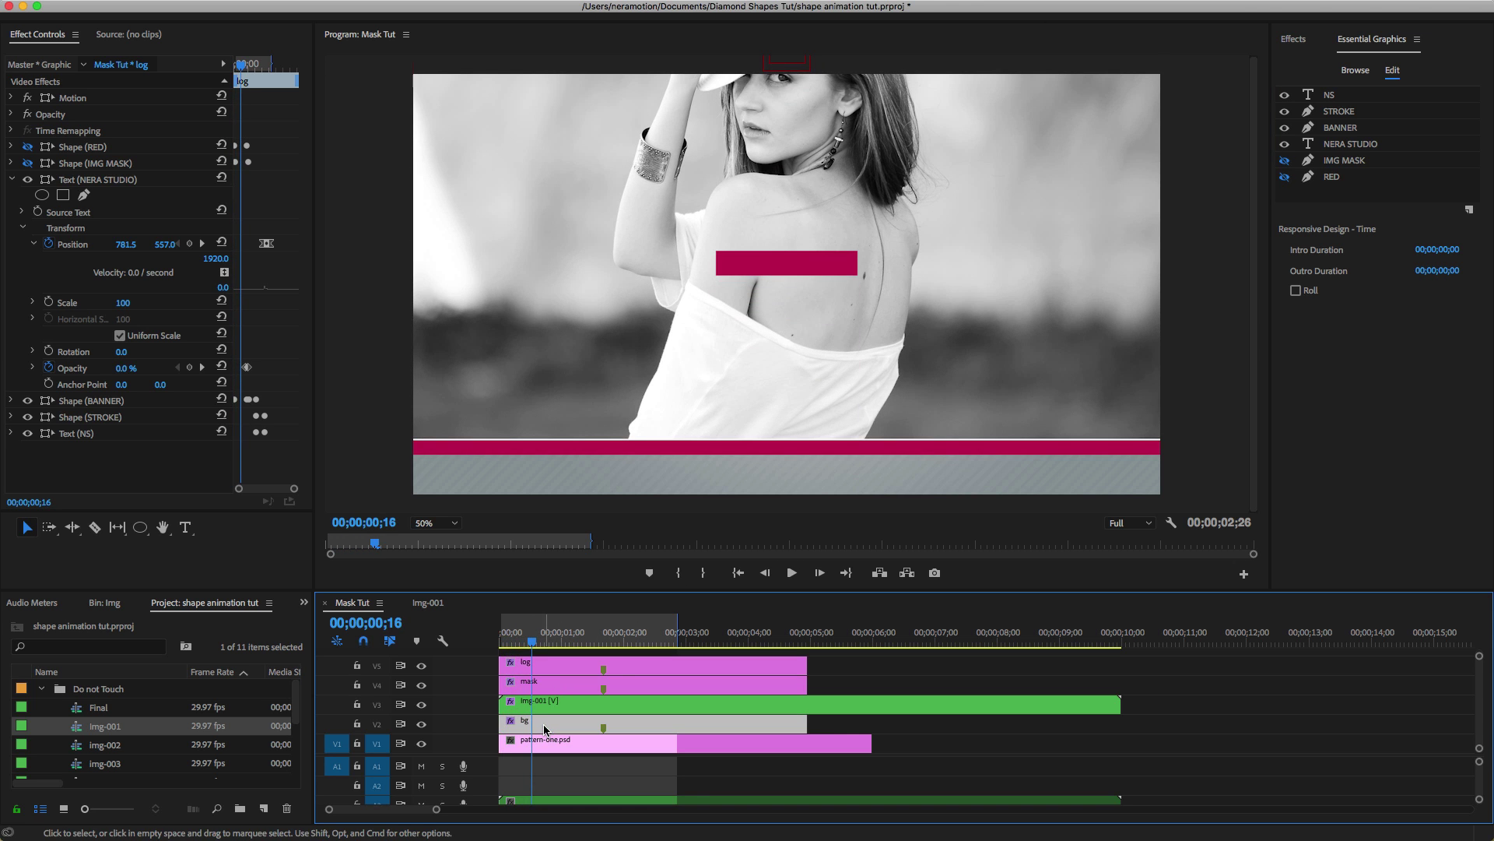
pyautogui.click(1284, 160)
pyautogui.click(1284, 143)
pyautogui.click(1284, 127)
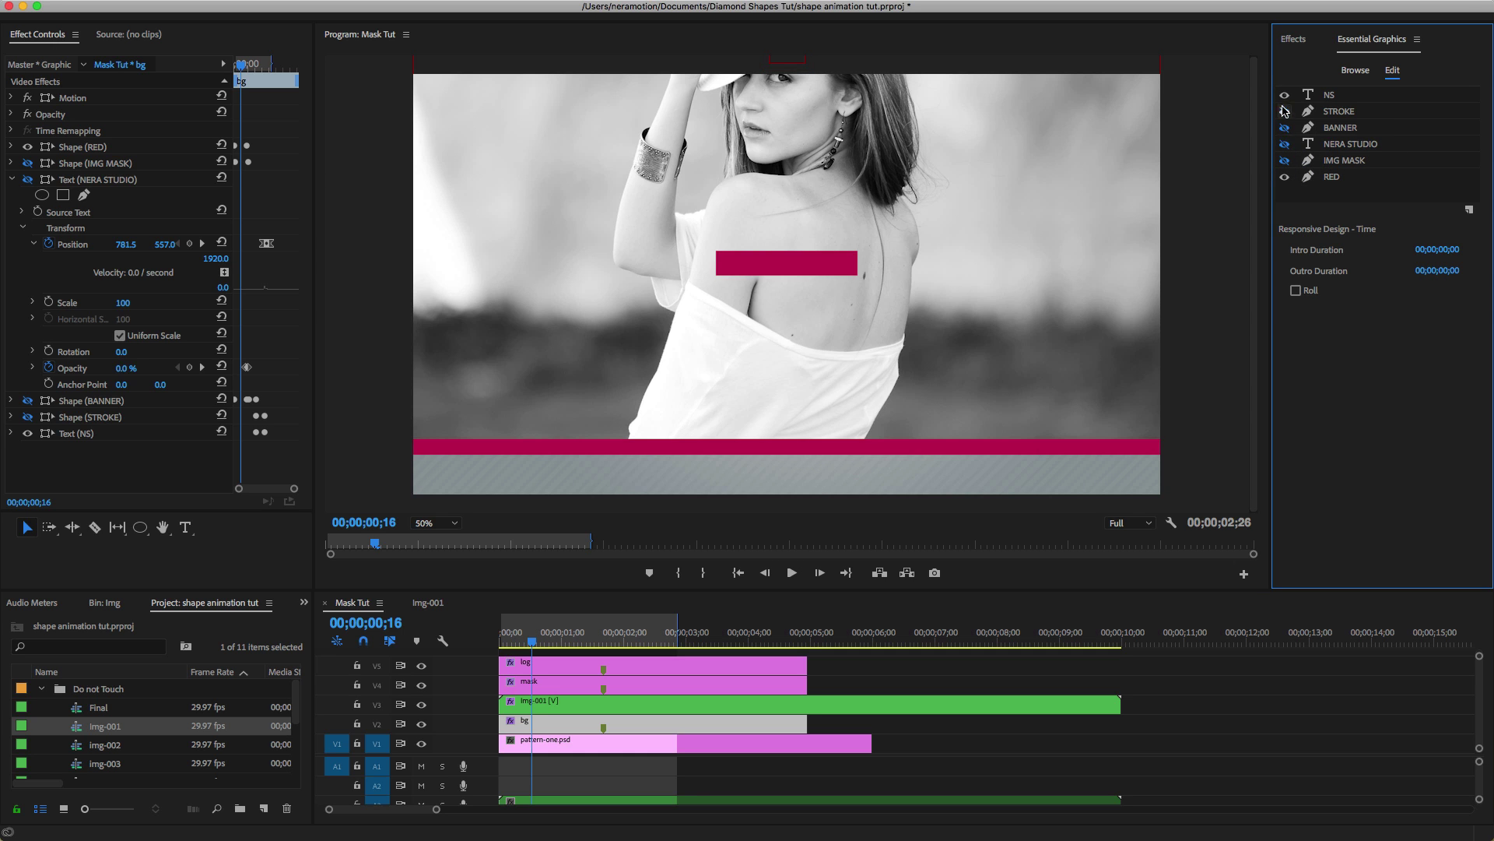
pyautogui.click(1284, 111)
pyautogui.click(1284, 94)
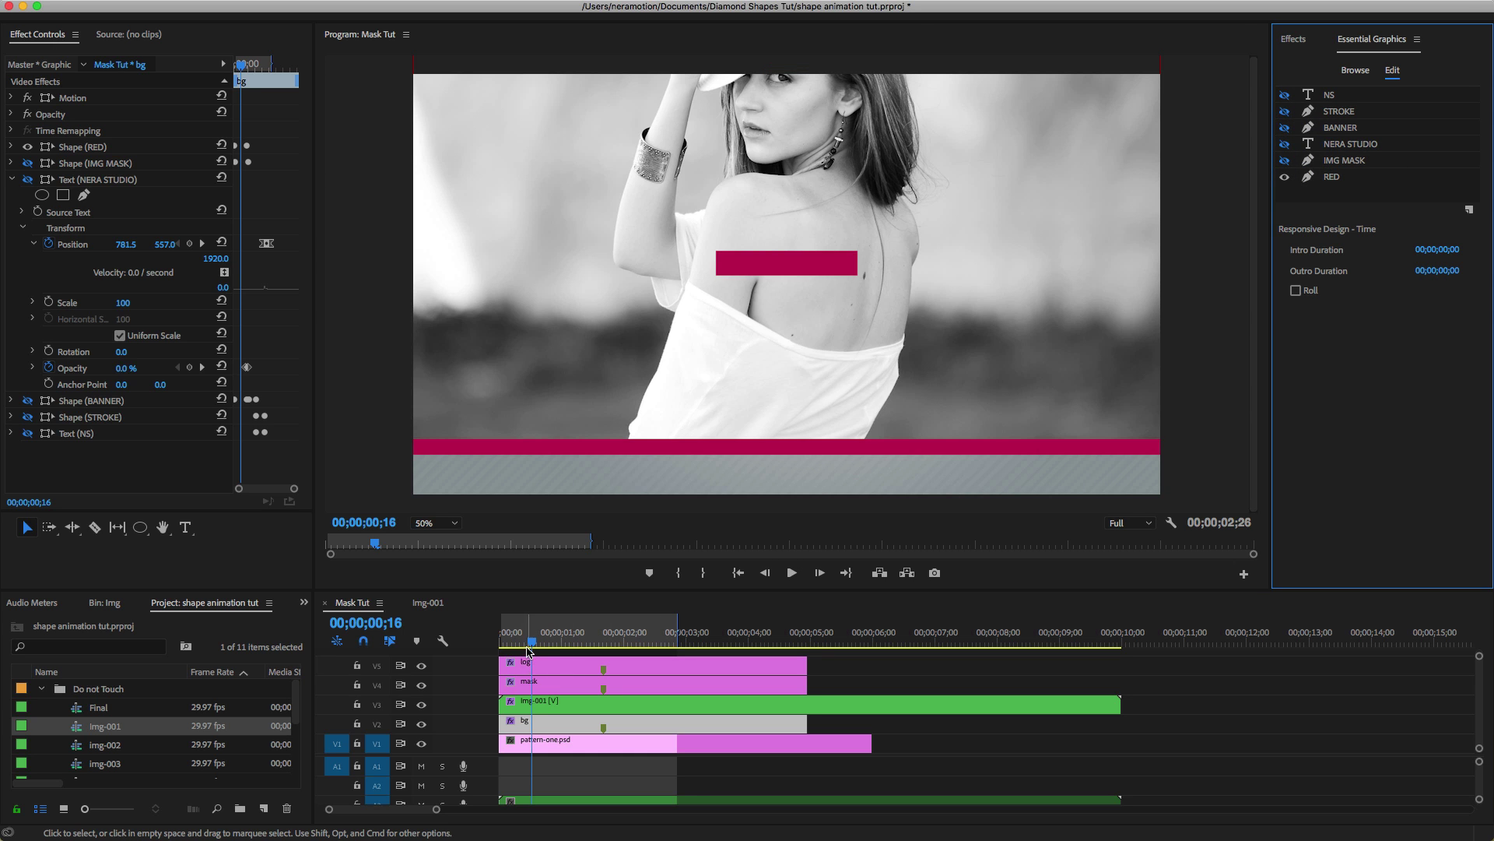
# Scrub through the sequence and play it from the start to review the photo reveal with the logo on top.
pyautogui.moveTo(529, 650); pyautogui.dragTo(582, 671)
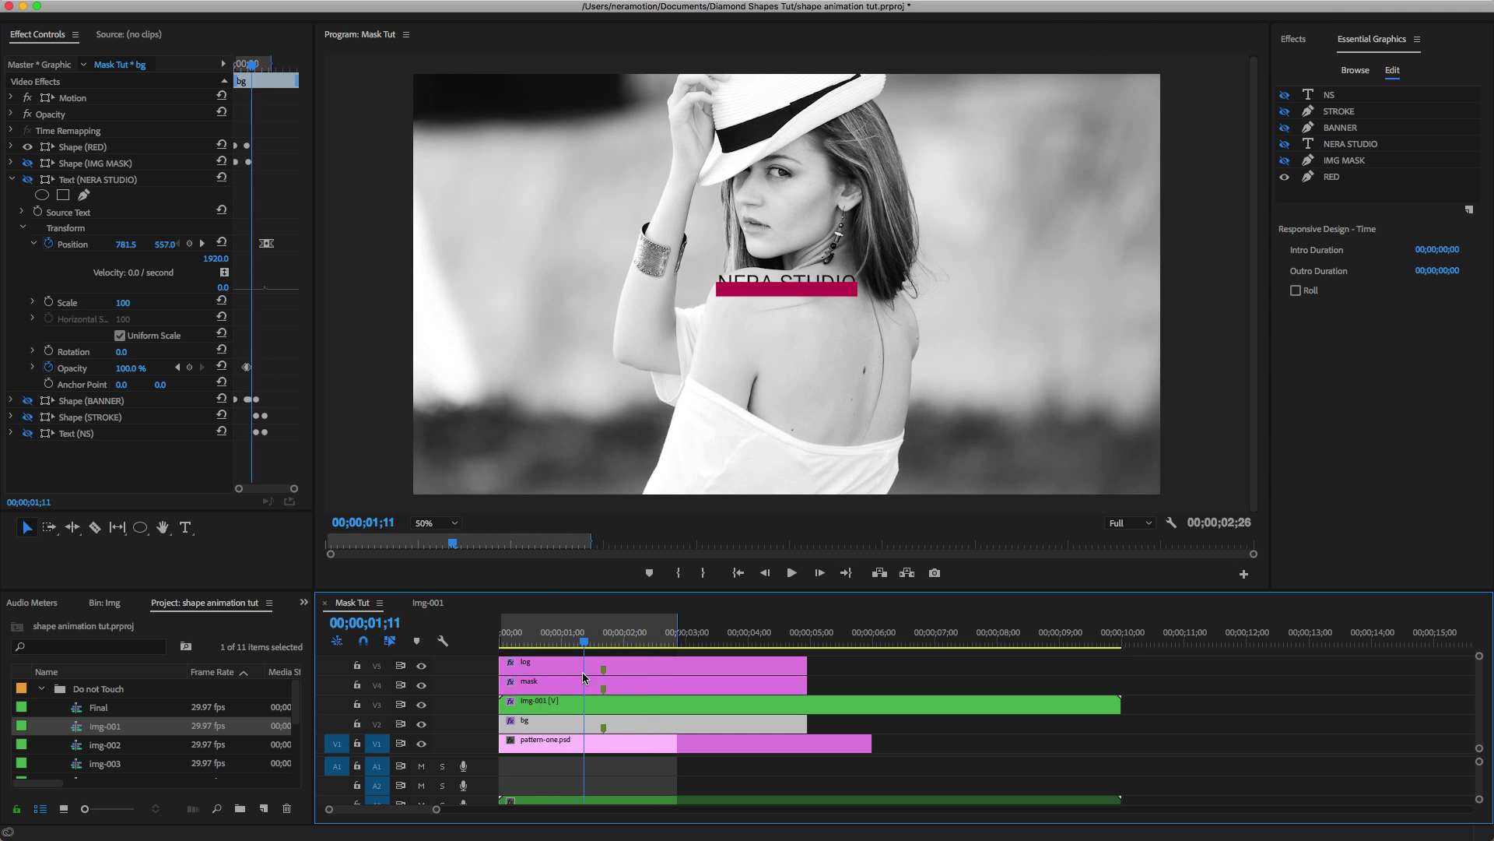
pyautogui.press('Home')
pyautogui.press('space')
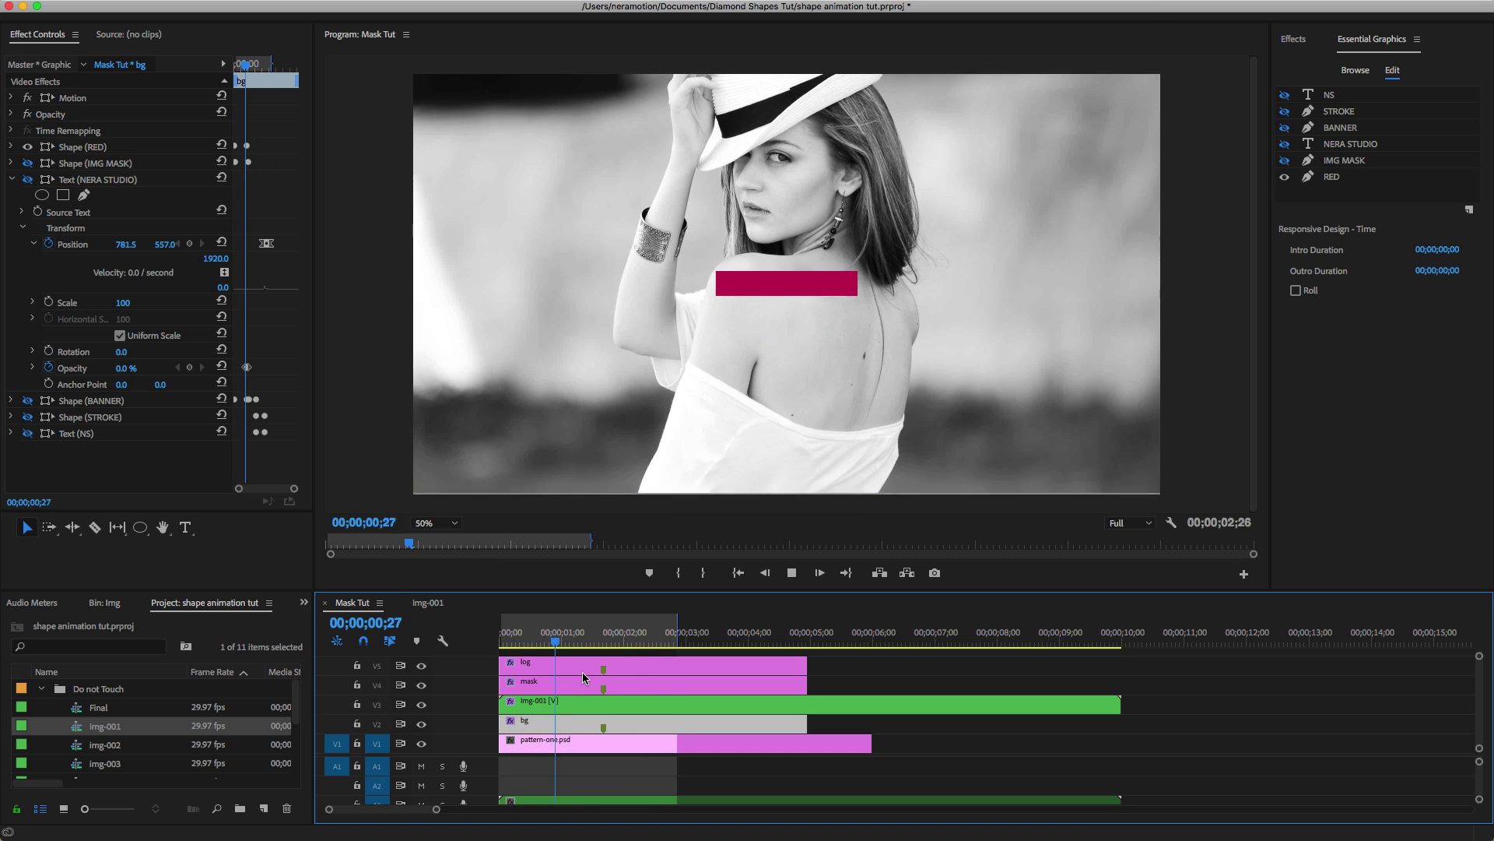
pyautogui.press('space')
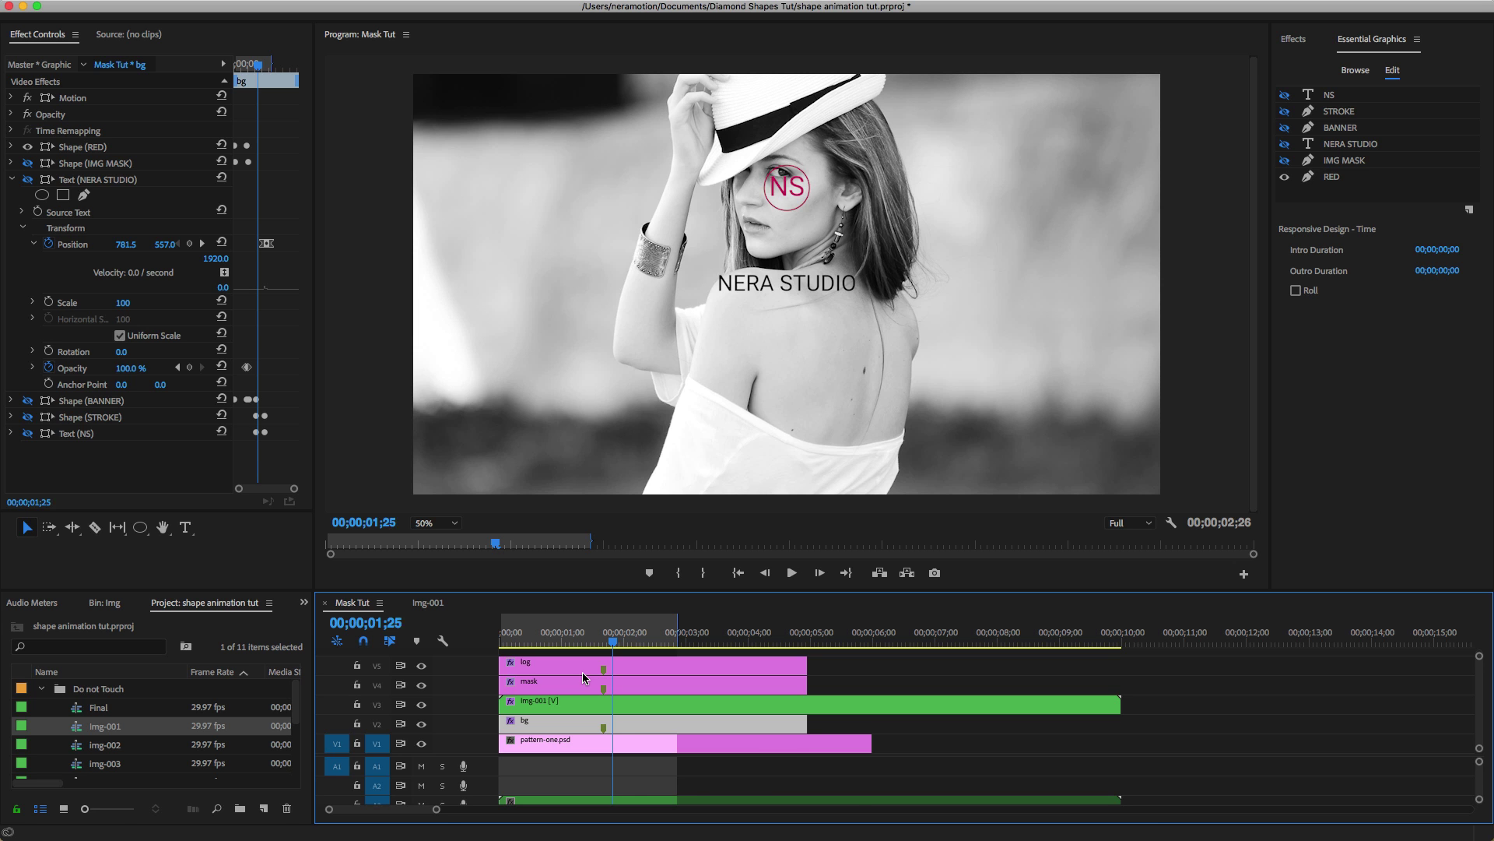
# Switch to Safari and view the Nera Studio and Graphic Neras TV channel pages on YouTube.
pyautogui.moveTo(592, 833)
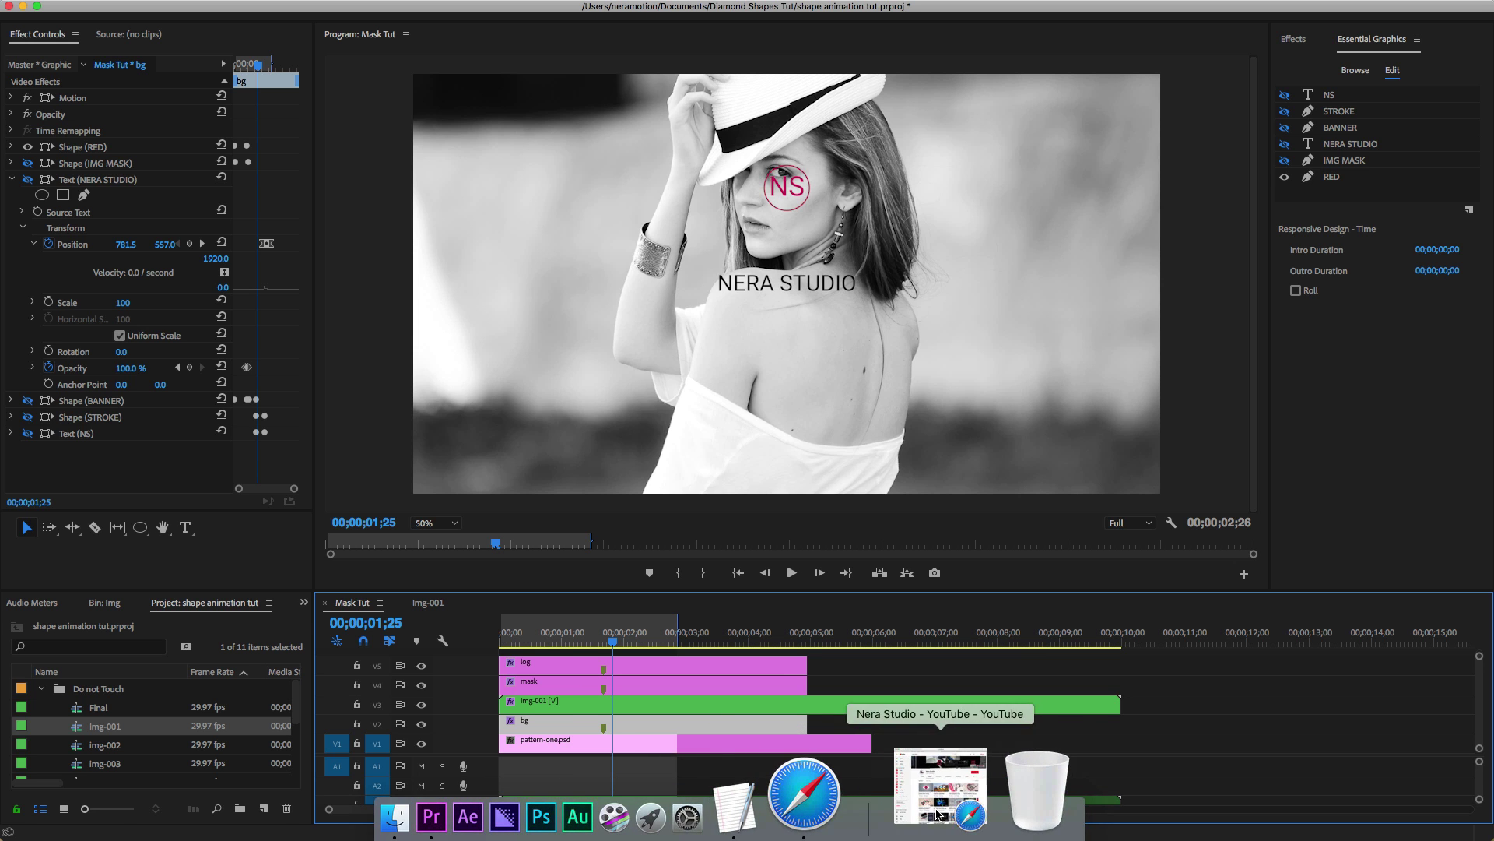
pyautogui.click(938, 814)
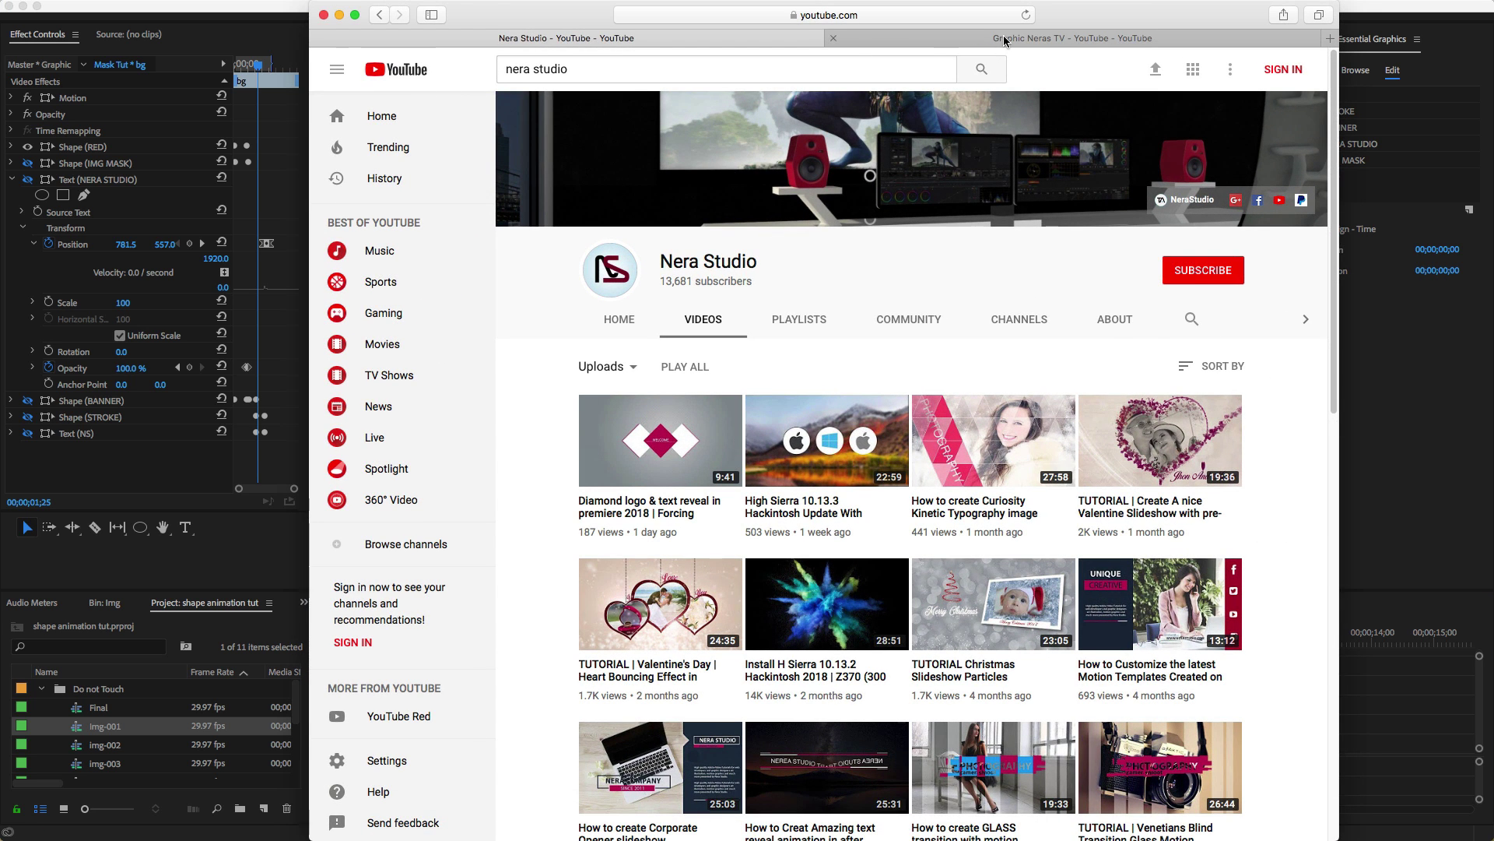
pyautogui.click(1004, 39)
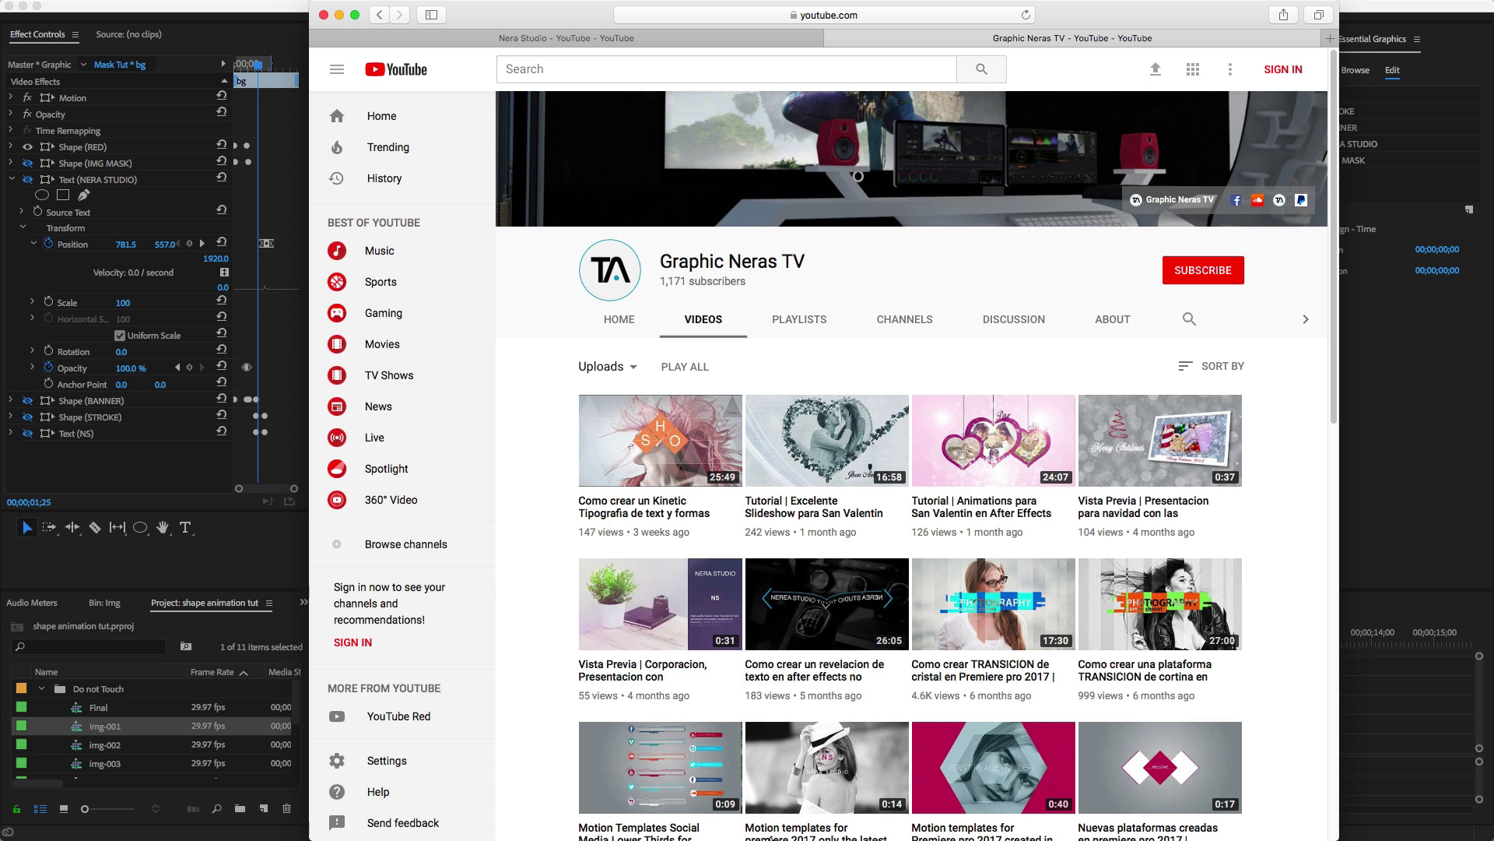
# Switch to Finder, open Final preview.mp4 from the Movies folder and play it.
pyautogui.moveTo(903, 821)
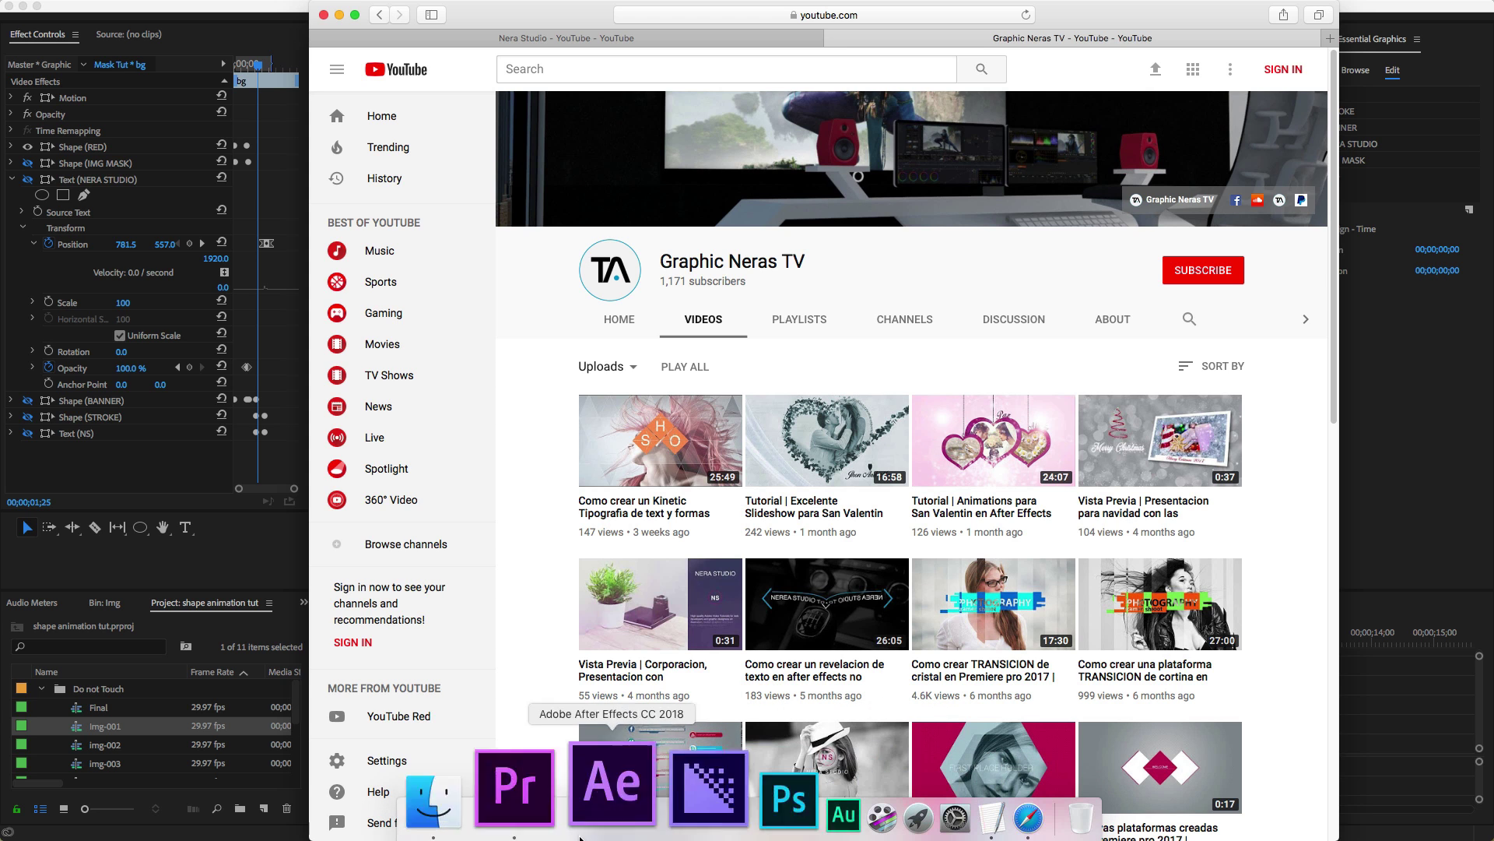
pyautogui.click(541, 817)
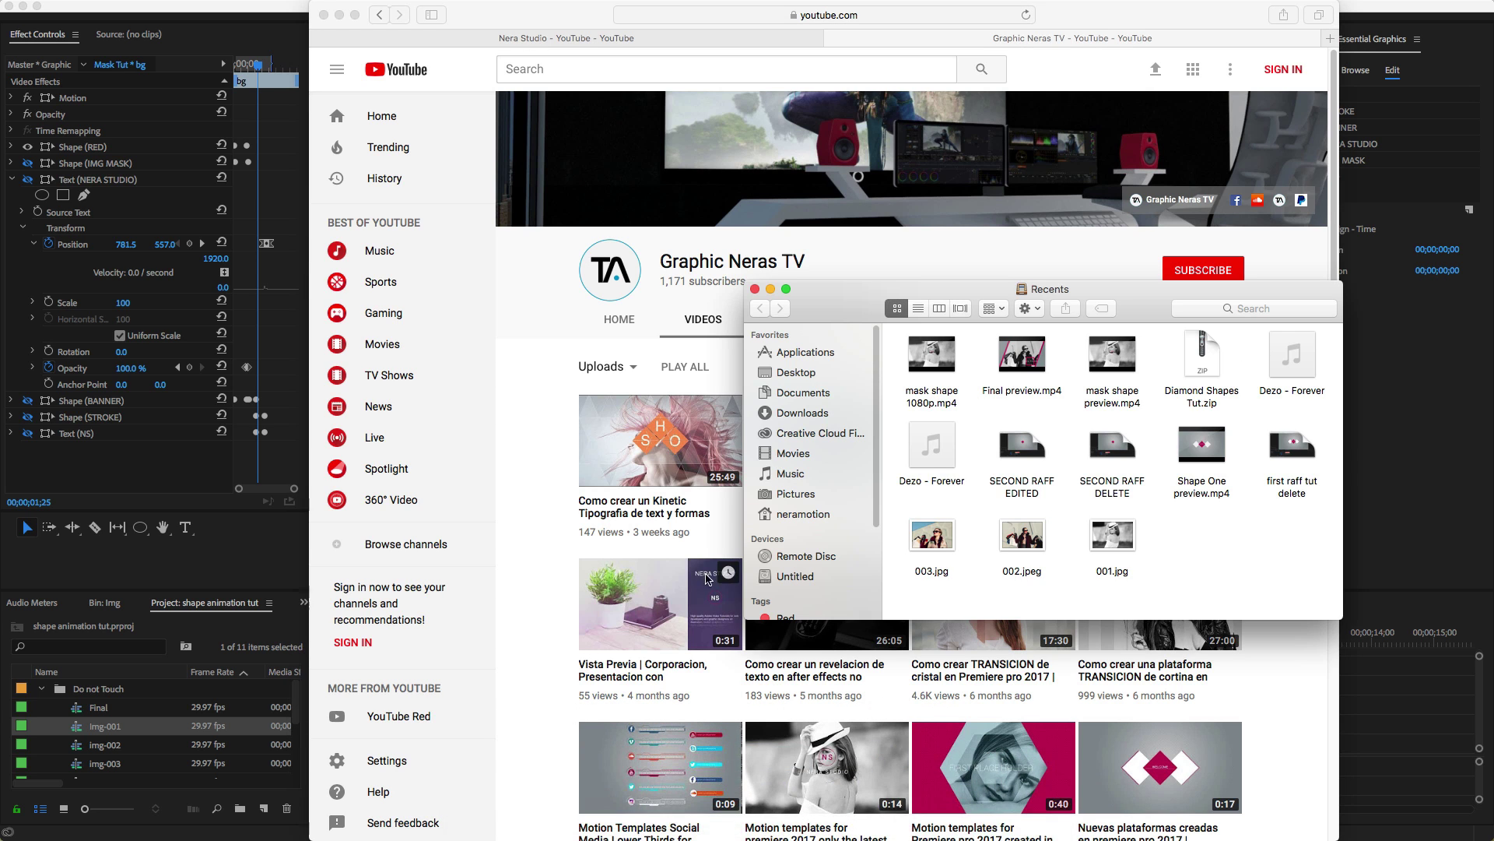
pyautogui.click(796, 458)
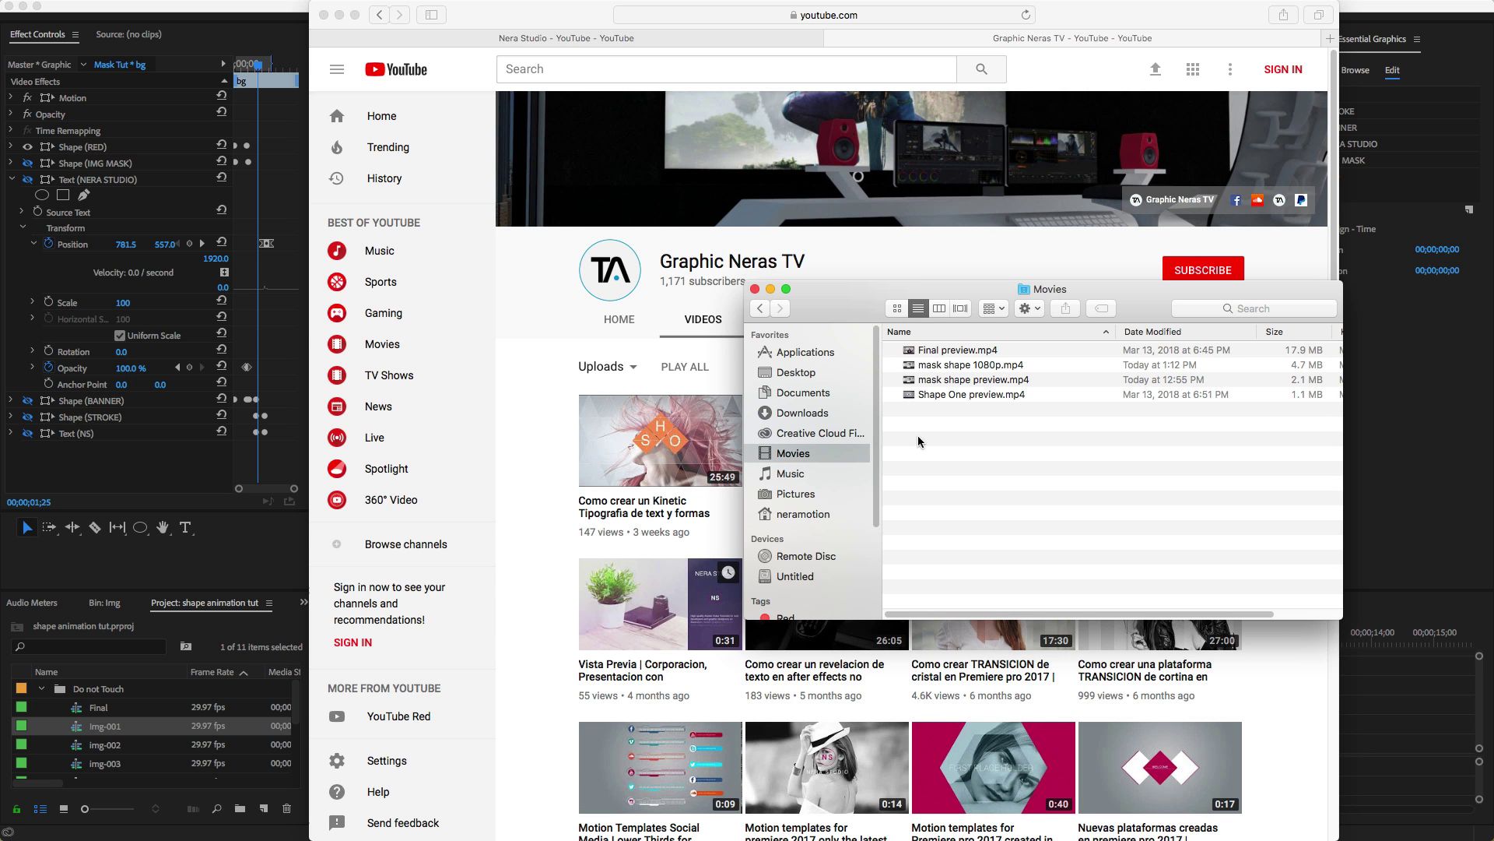
pyautogui.click(965, 352)
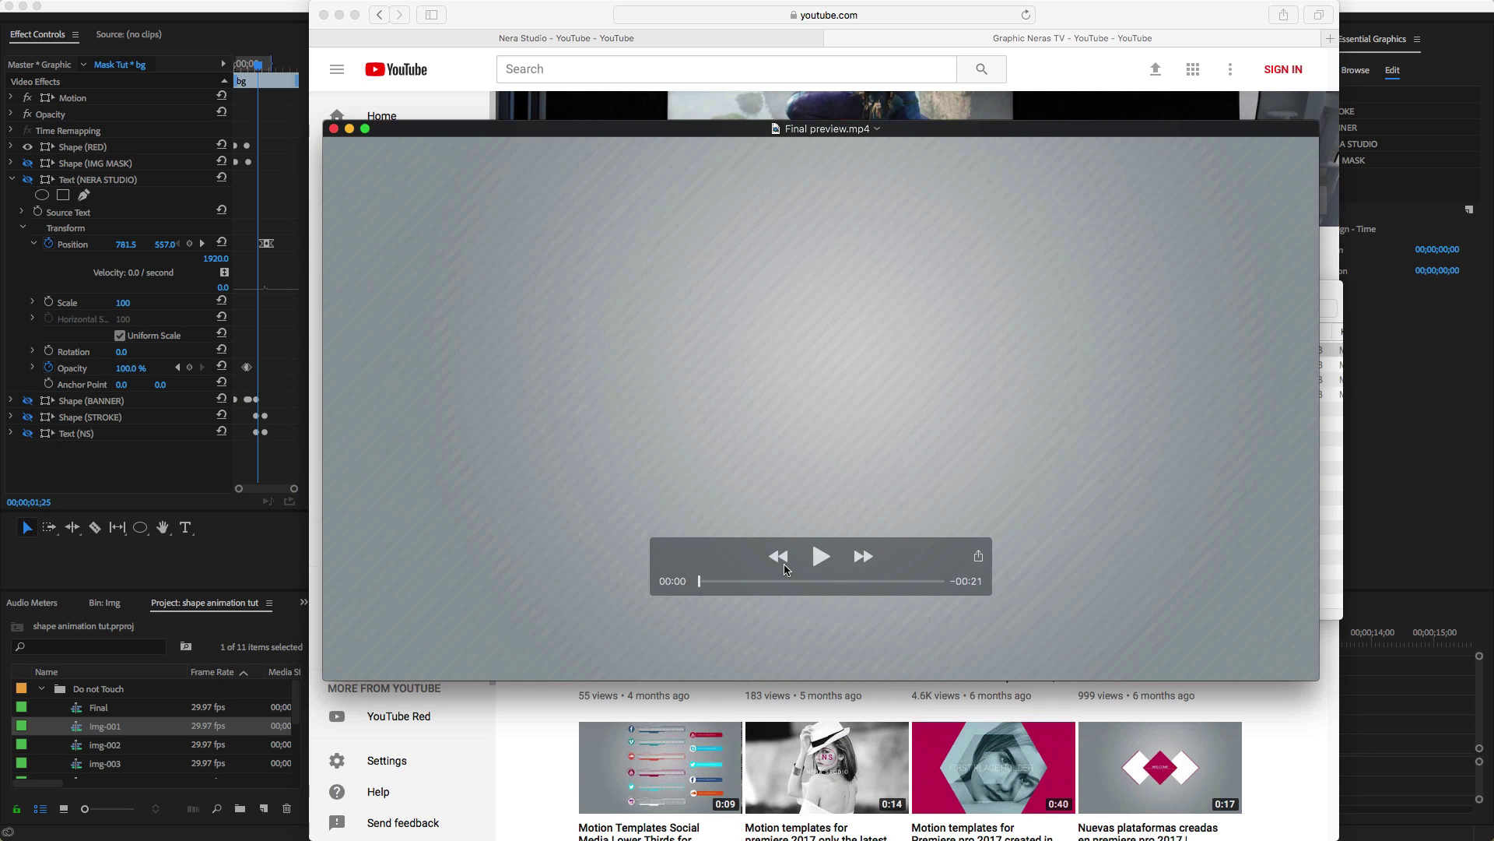
pyautogui.click(821, 556)
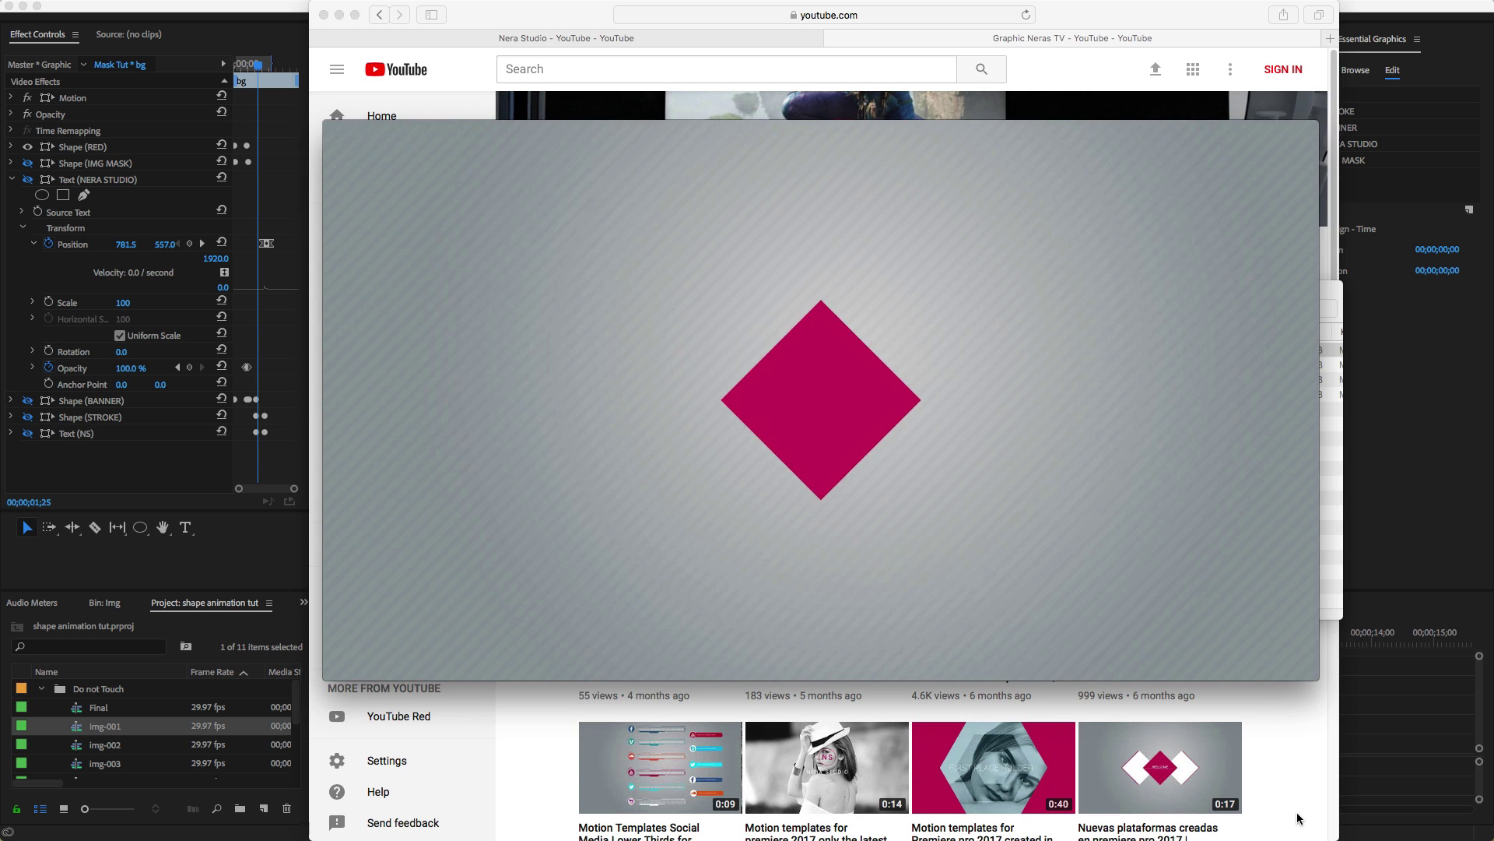